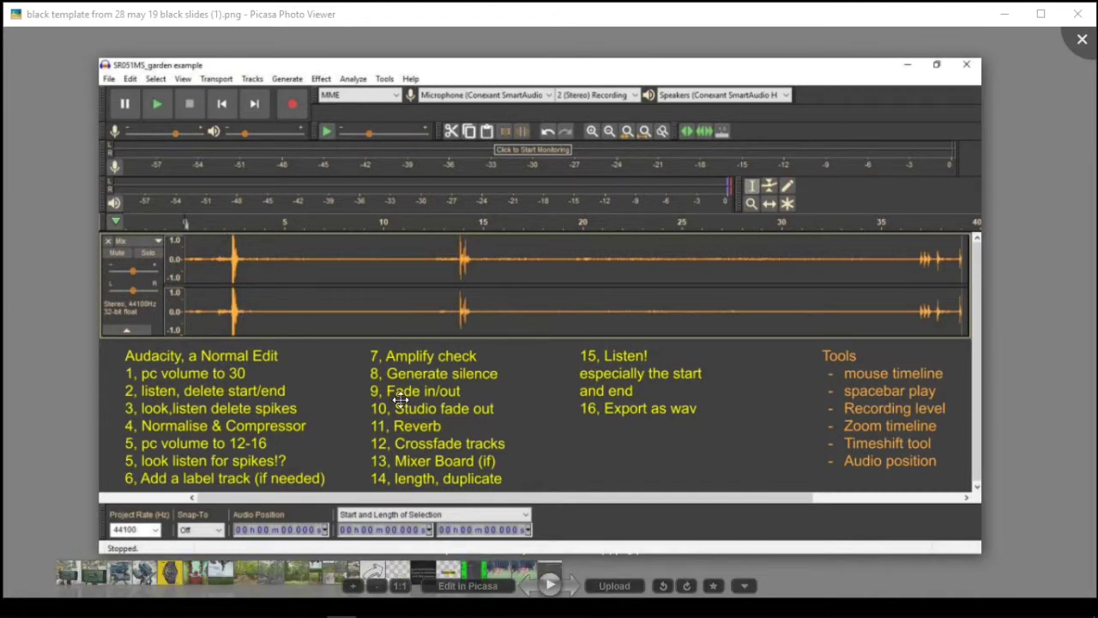
# Step: Examine the sixteen-item Audacity normal edit checklist and the tools list in the slide image
pyautogui.moveTo(401, 399); pyautogui.dragTo(481, 305)
pyautogui.scroll(5, 380, 327)
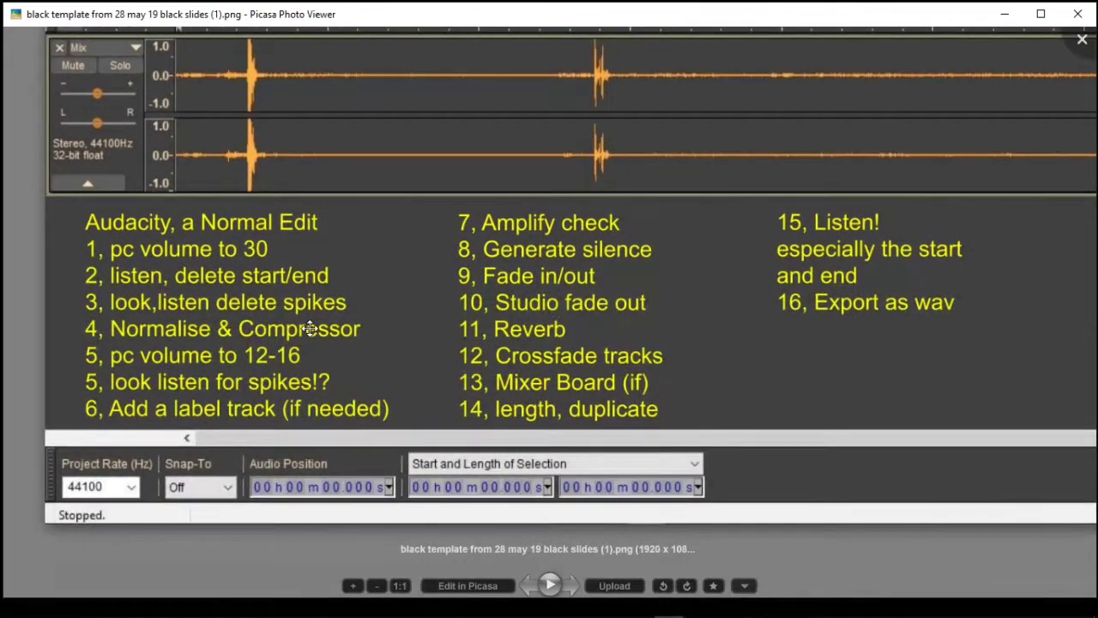
pyautogui.scroll(2, 310, 329)
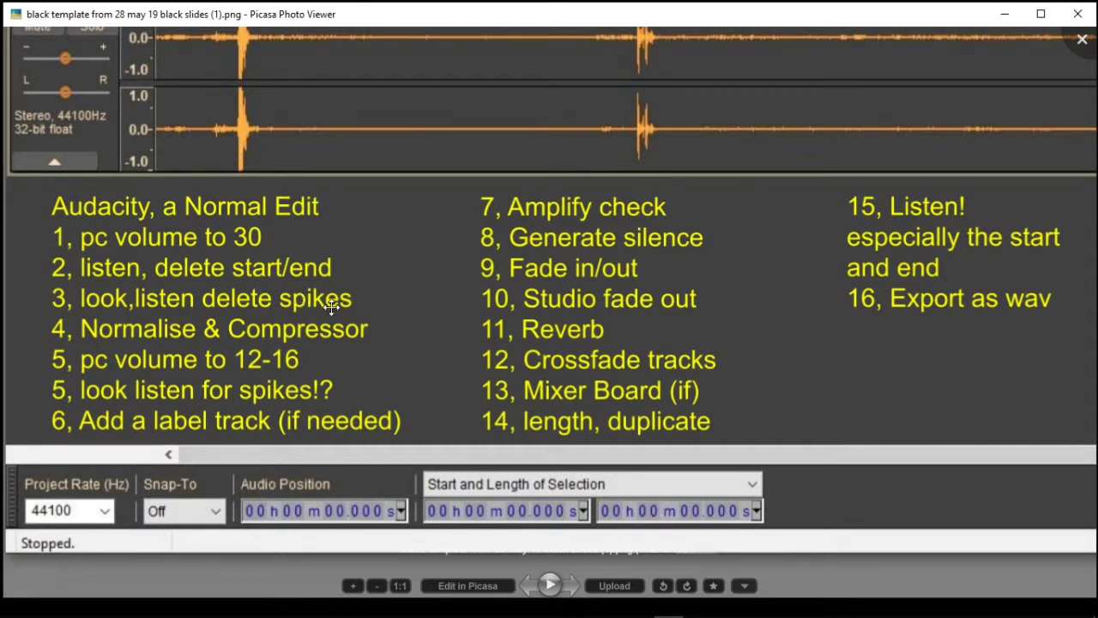
pyautogui.scroll(-2, 406, 321)
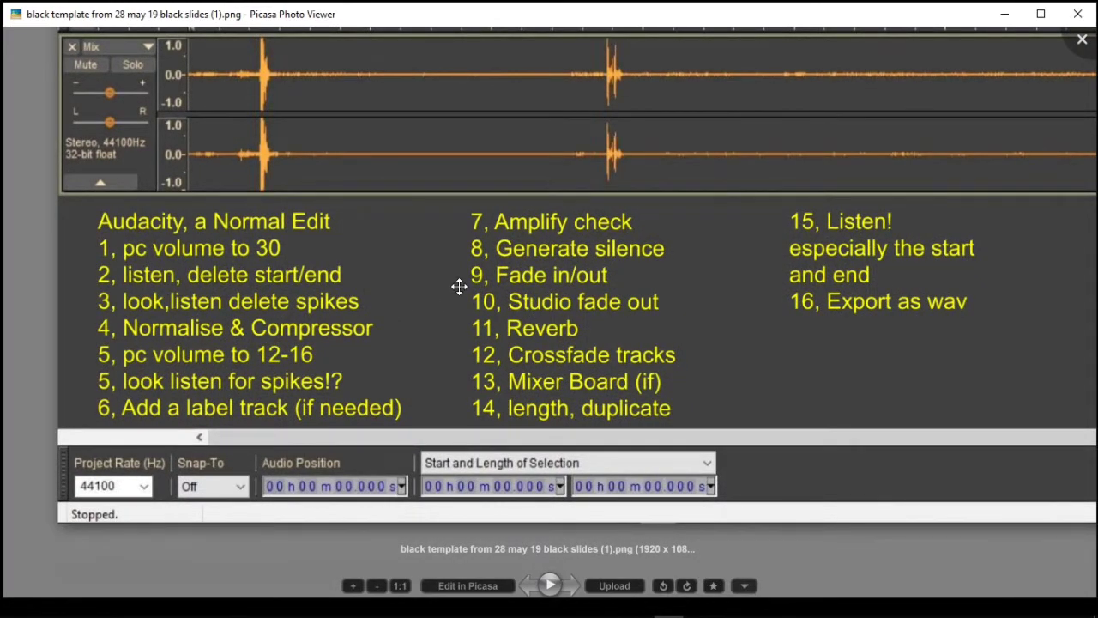
pyautogui.scroll(-2, 456, 285)
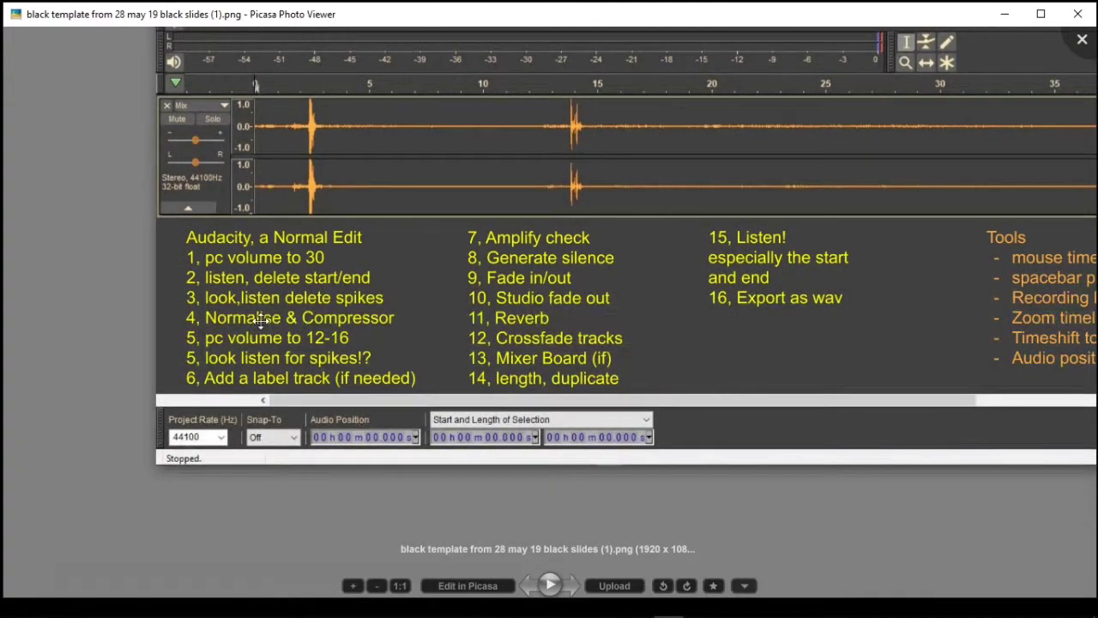
pyautogui.scroll(3, 257, 319)
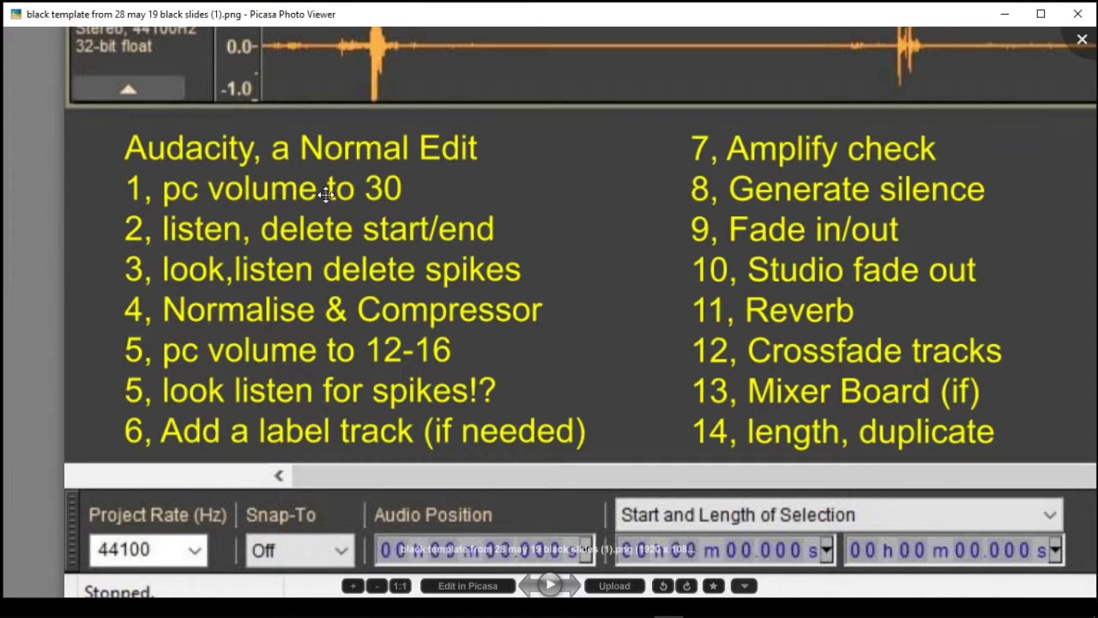
pyautogui.moveTo(1010, 275); pyautogui.dragTo(584, 306)
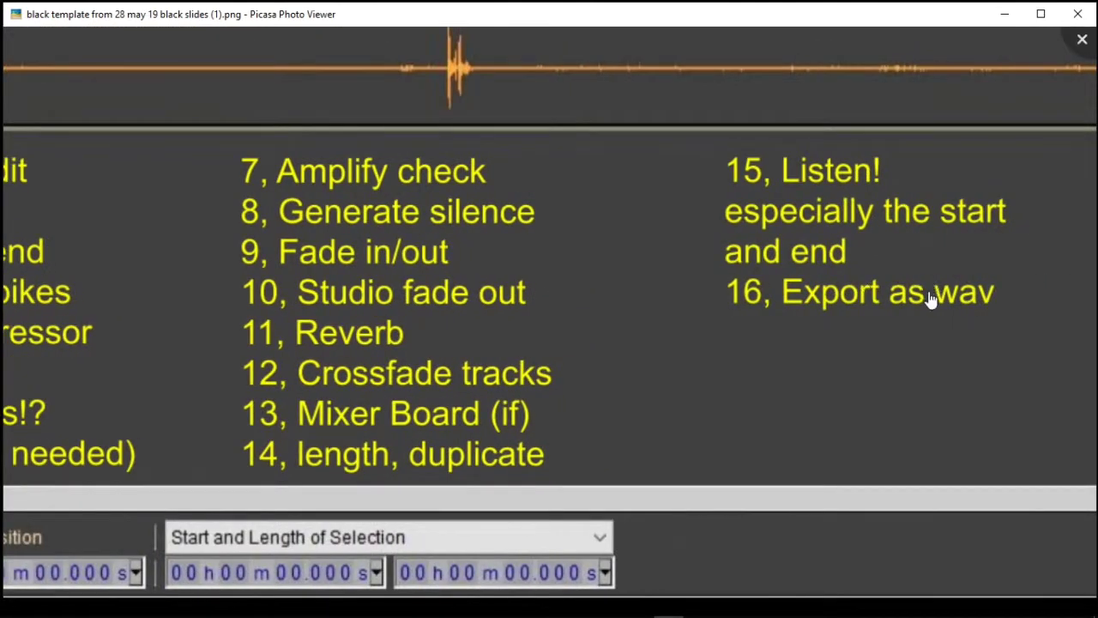
pyautogui.moveTo(932, 294); pyautogui.dragTo(895, 318)
pyautogui.moveTo(189, 301); pyautogui.dragTo(635, 289)
pyautogui.scroll(-2, 635, 288)
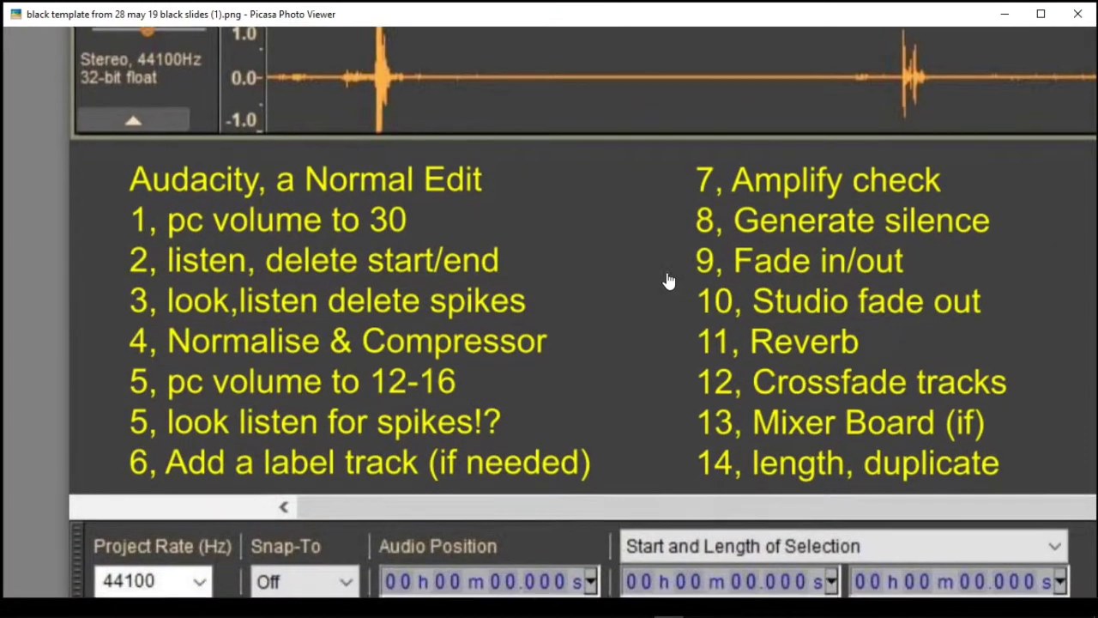
pyautogui.scroll(-2, 525, 297)
pyautogui.scroll(-3, 531, 298)
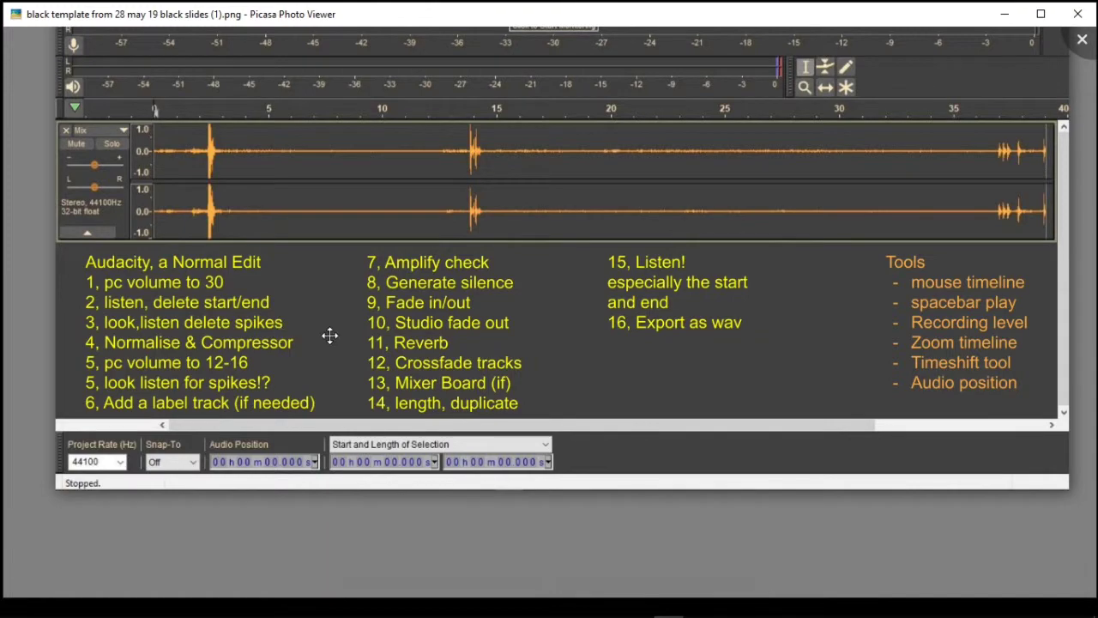
pyautogui.scroll(3, 306, 340)
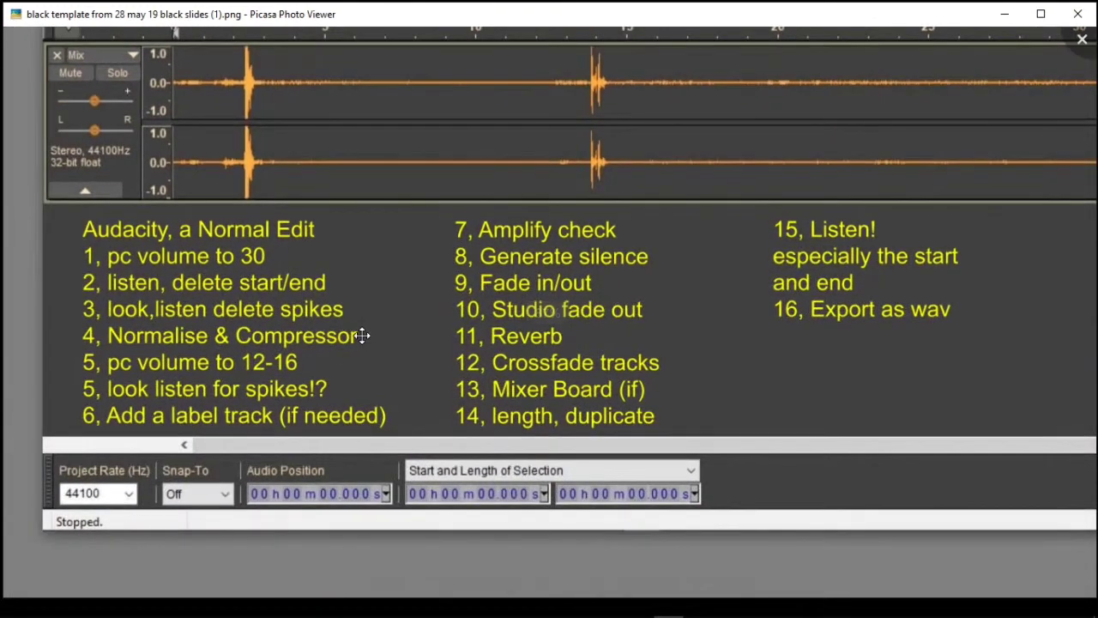
pyautogui.scroll(3, 364, 342)
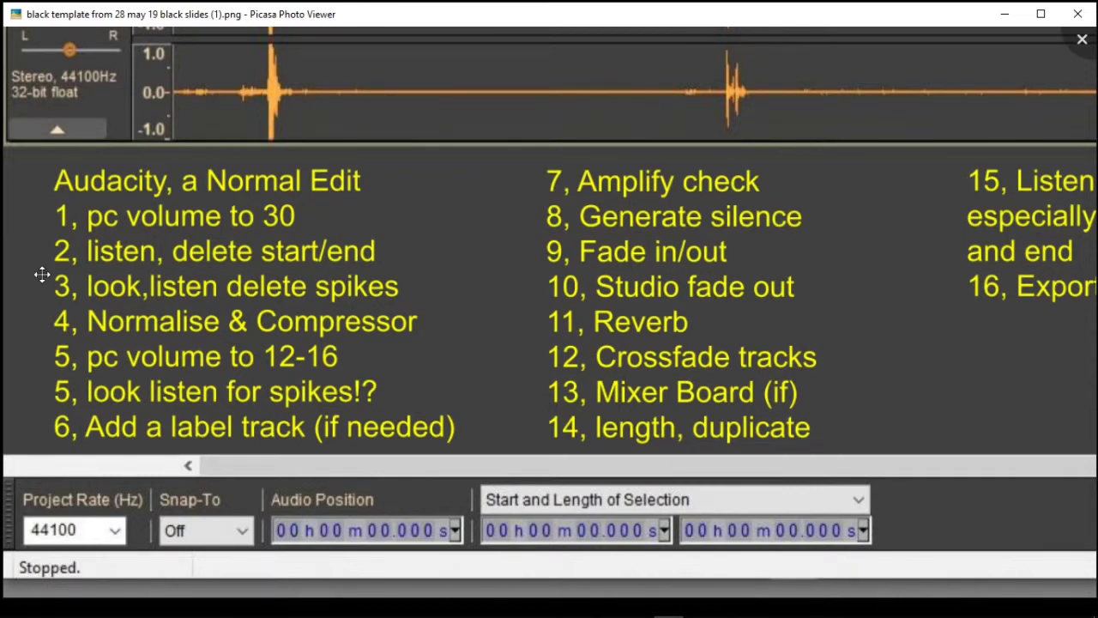
pyautogui.scroll(-3, 40, 274)
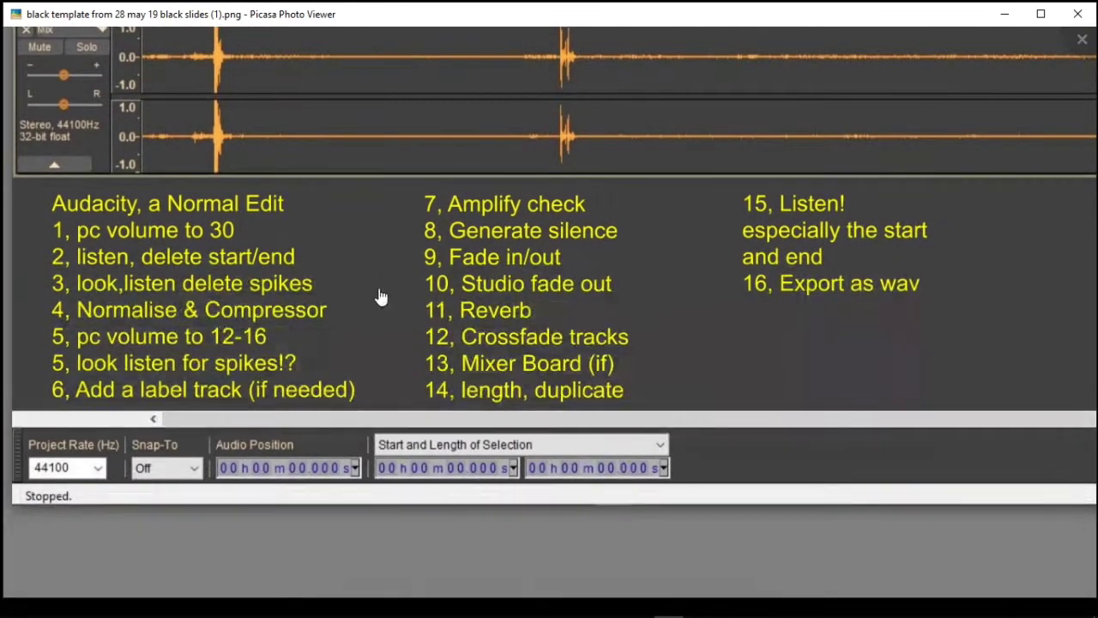
pyautogui.scroll(-2, 411, 279)
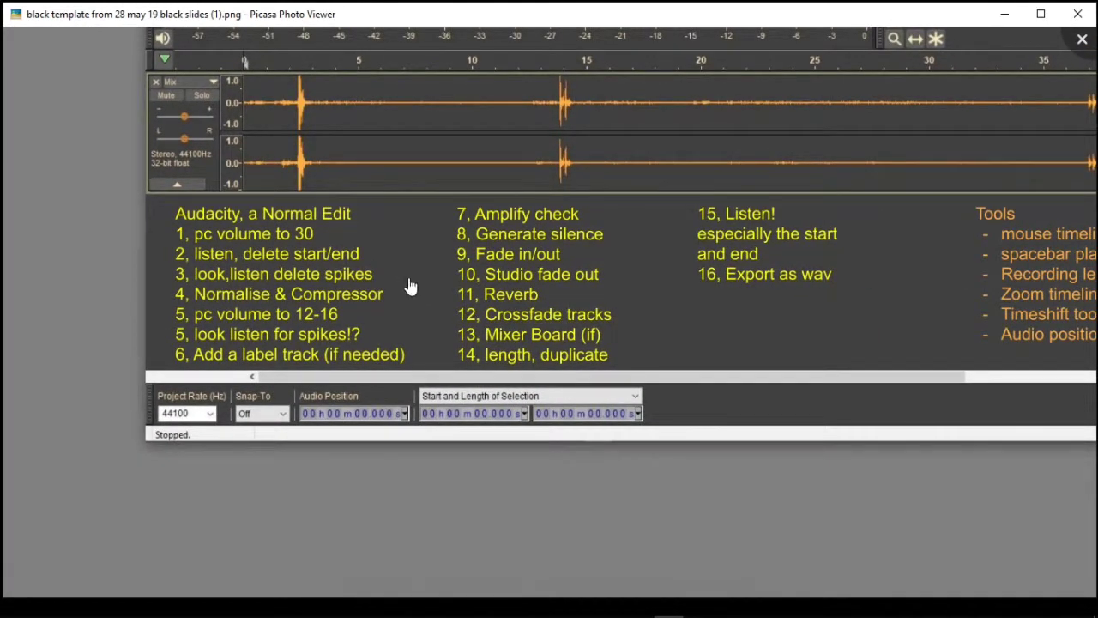
pyautogui.moveTo(407, 287); pyautogui.dragTo(403, 303)
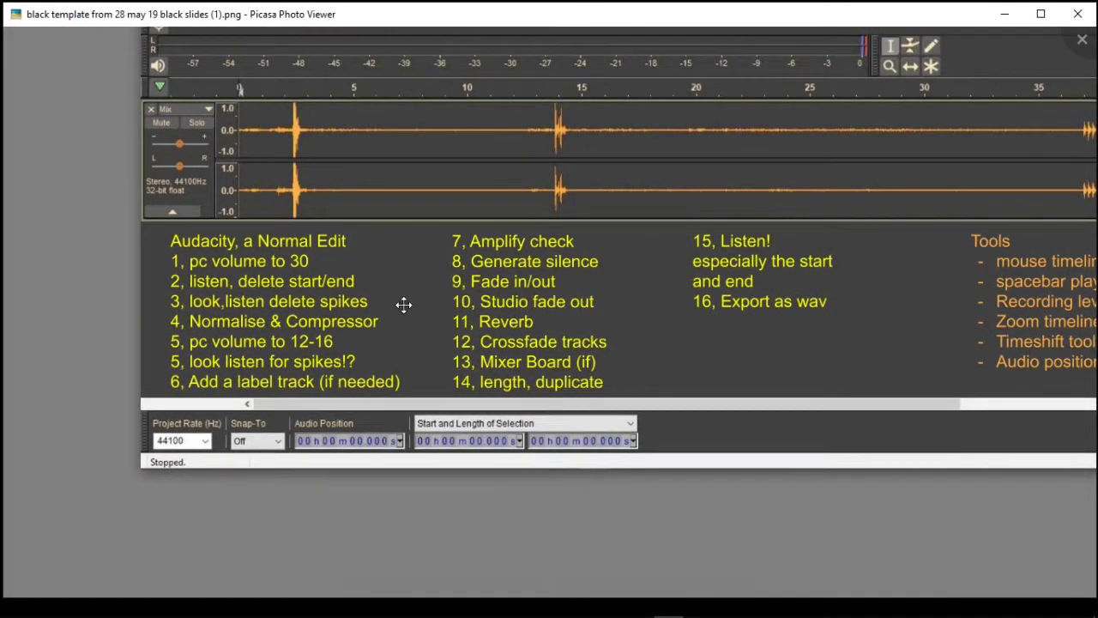
# Step: Switch to Audacity and import the file SR051MS_garden example_4to2channel from the how to audacity 03june19 folder
pyautogui.click(1006, 14)
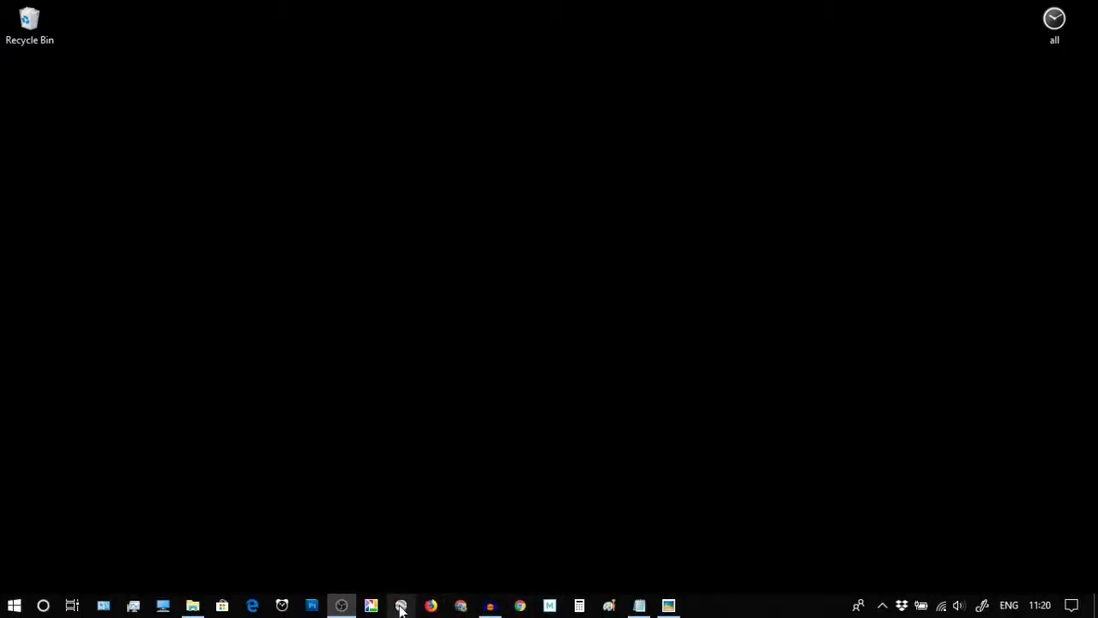
pyautogui.click(490, 606)
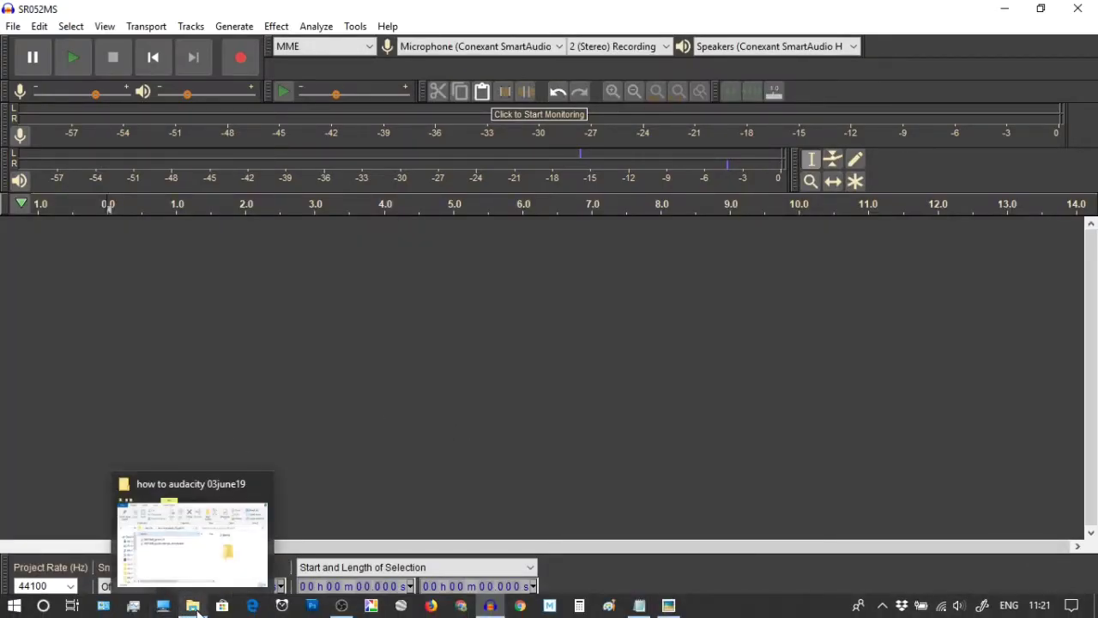
pyautogui.click(196, 608)
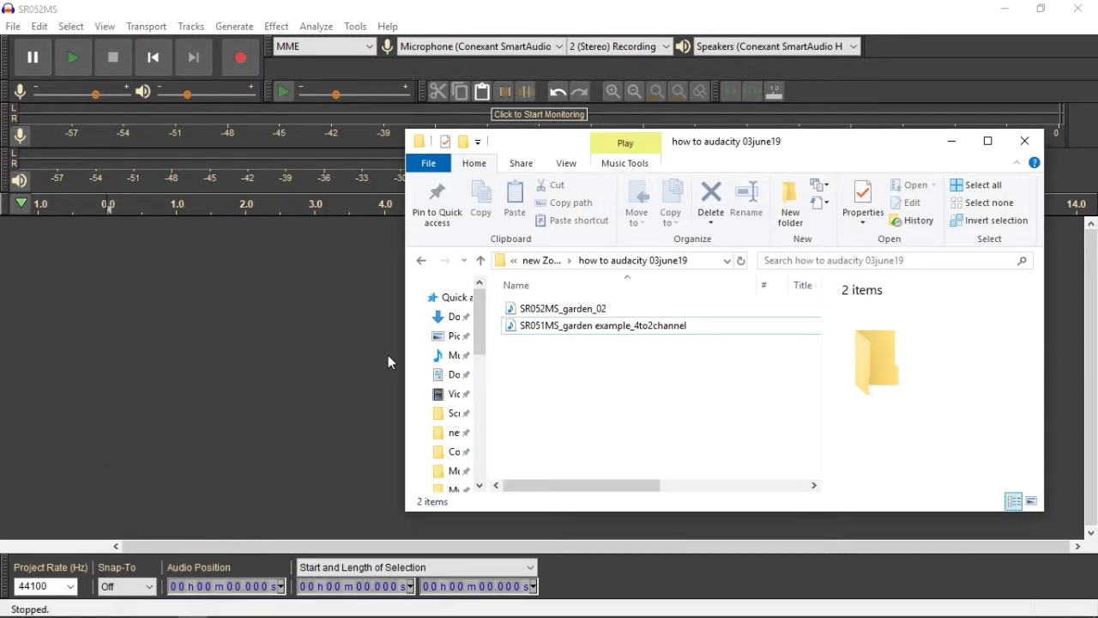
pyautogui.click(590, 329)
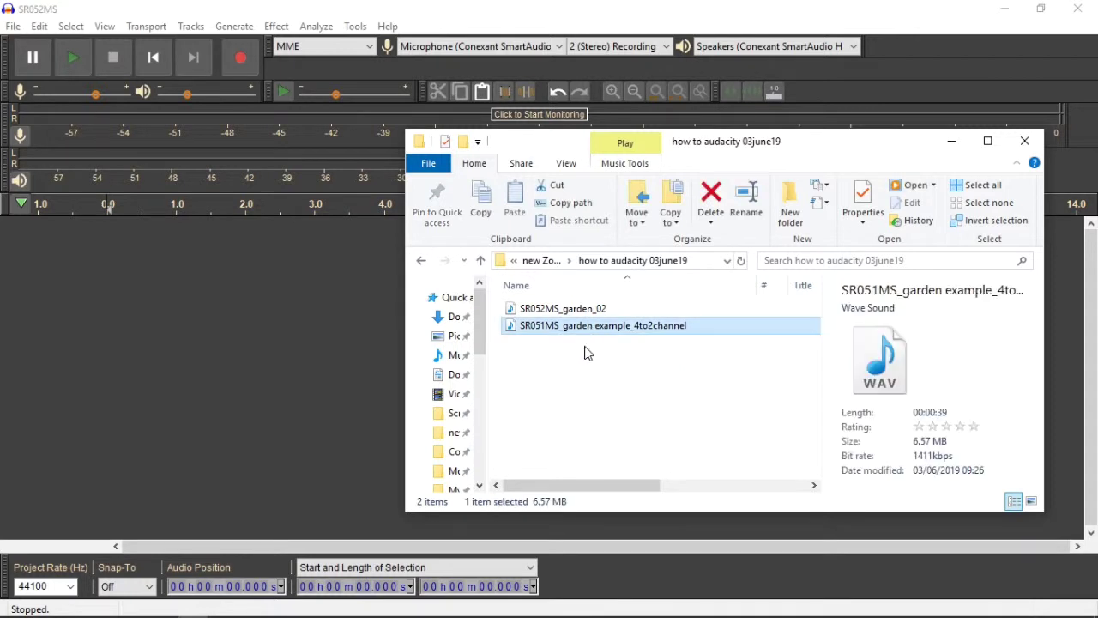
pyautogui.moveTo(554, 327); pyautogui.dragTo(203, 285)
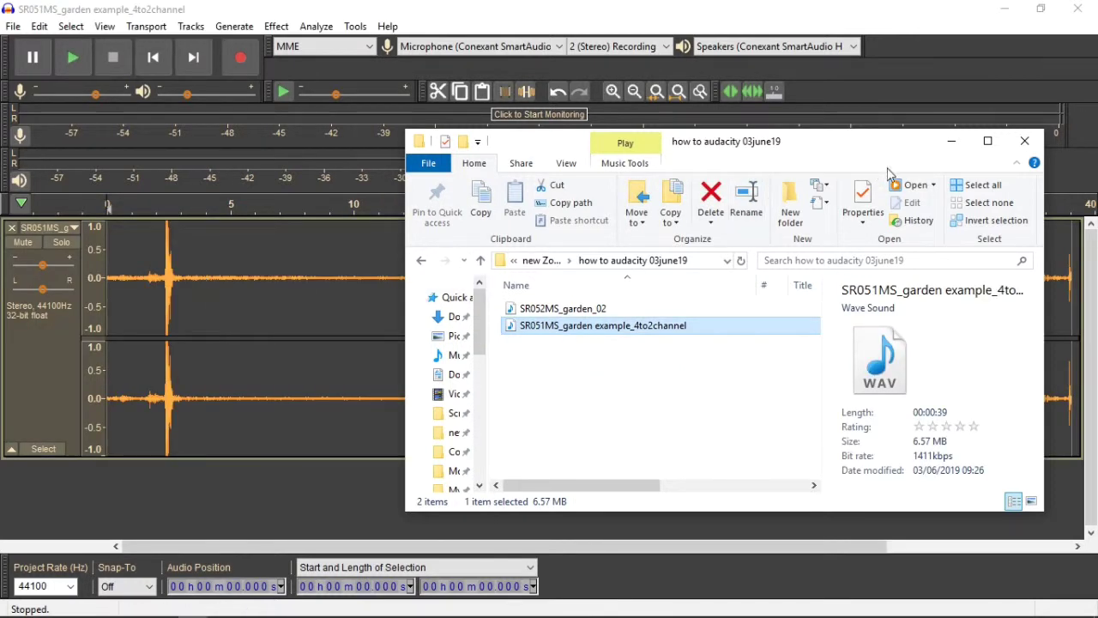
pyautogui.click(1024, 140)
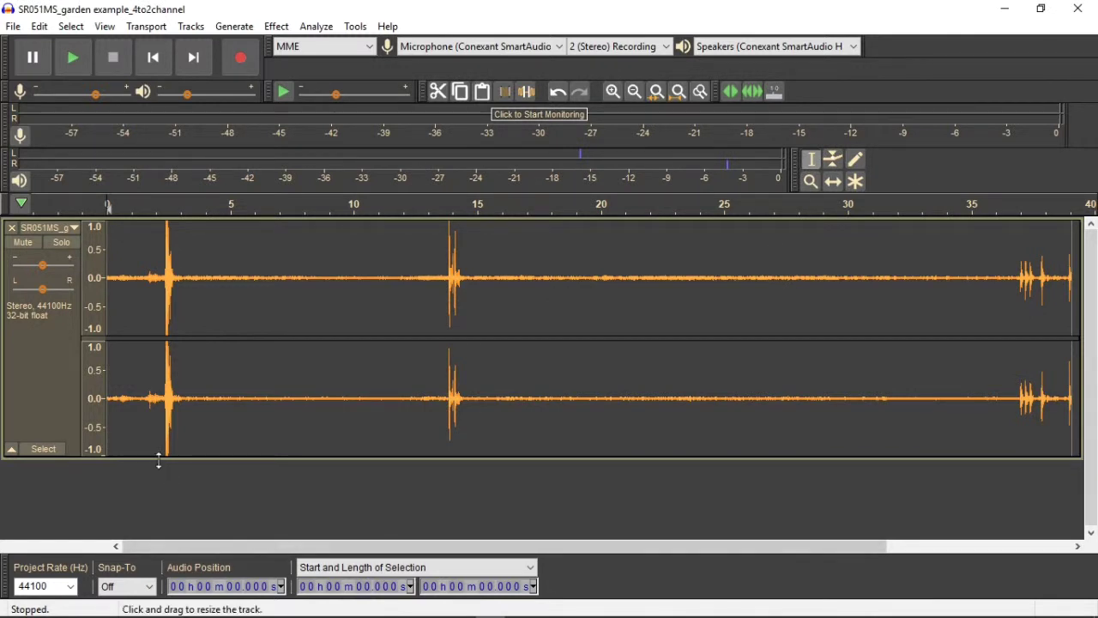
# Step: Make the imported stereo track taller and play the first few seconds of the recording, including the first spike
pyautogui.moveTo(154, 457); pyautogui.dragTo(143, 528)
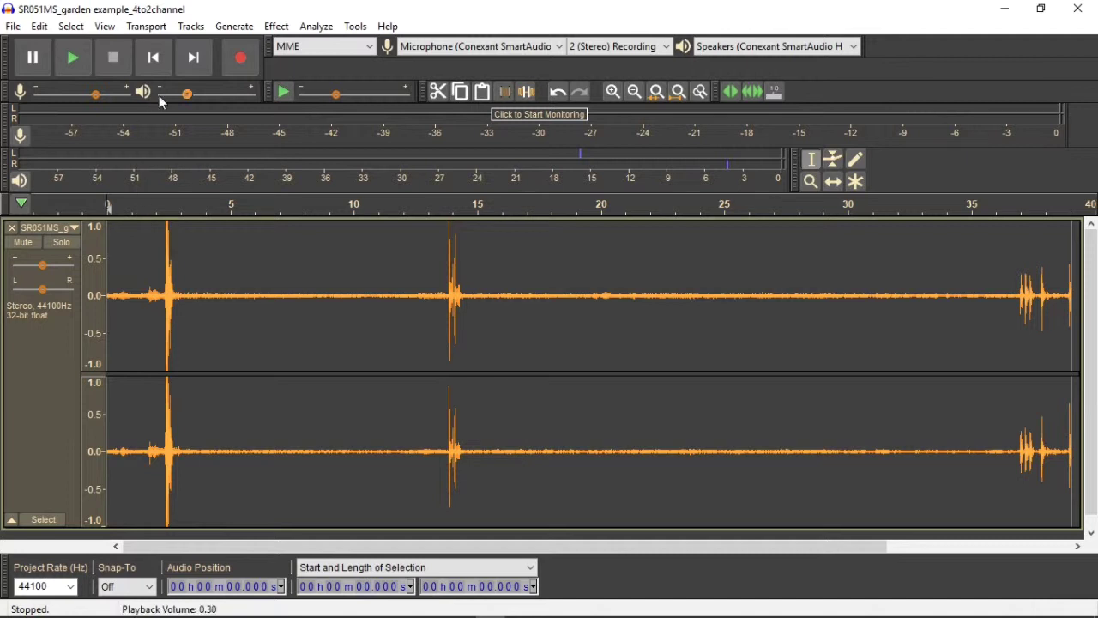
pyautogui.click(73, 58)
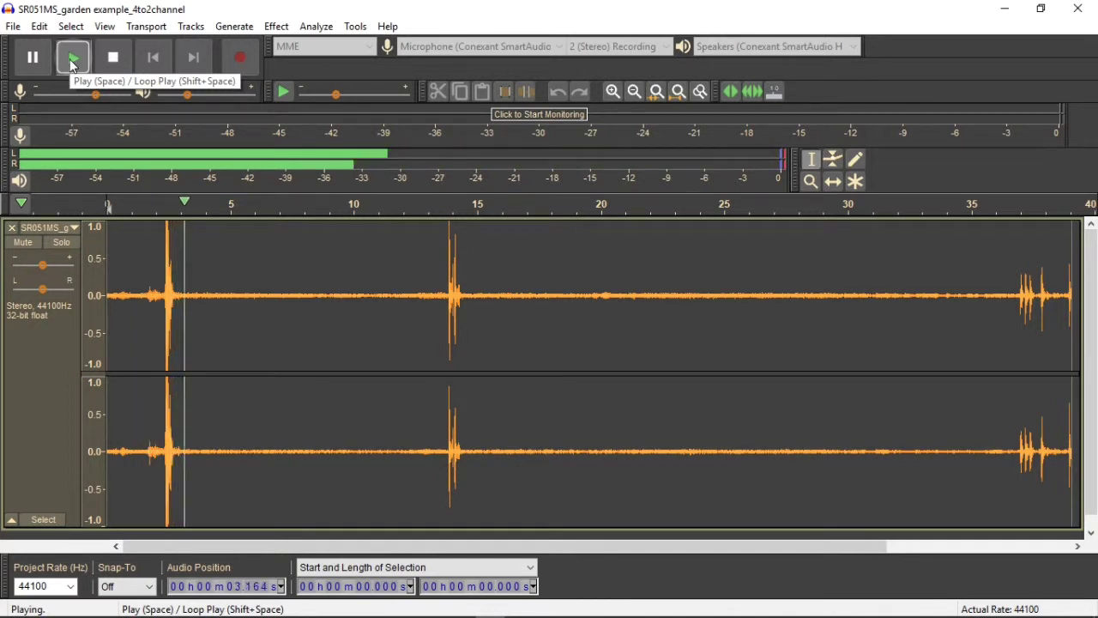
pyautogui.click(73, 59)
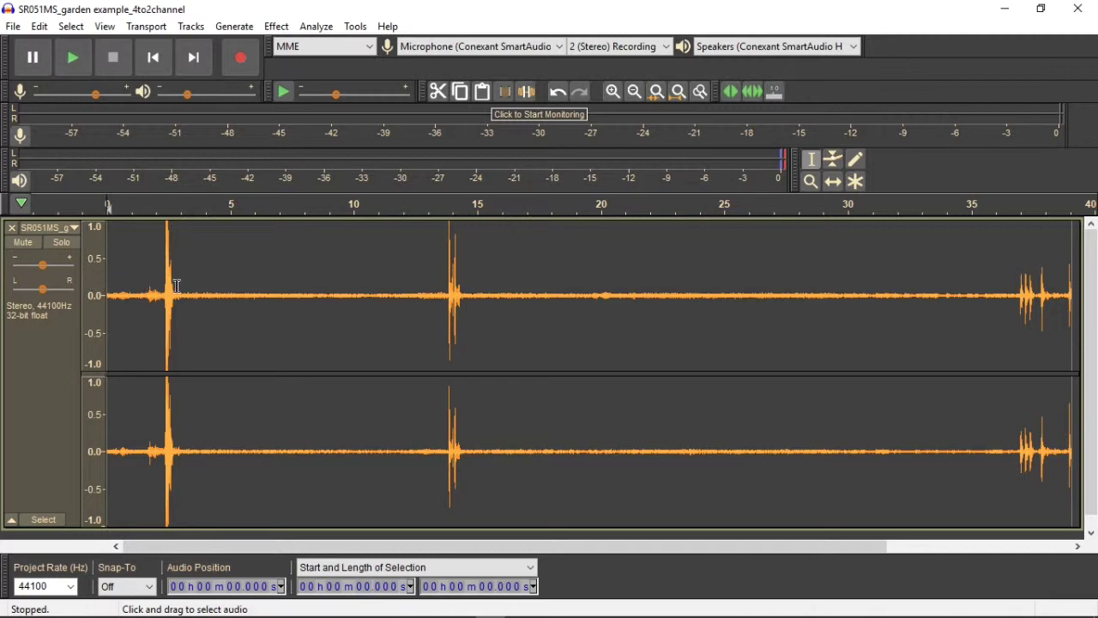
# Step: Switch to Picasa Photo Viewer, review the first items of the normal edit checklist and raise the computer's volume
pyautogui.moveTo(551, 614)
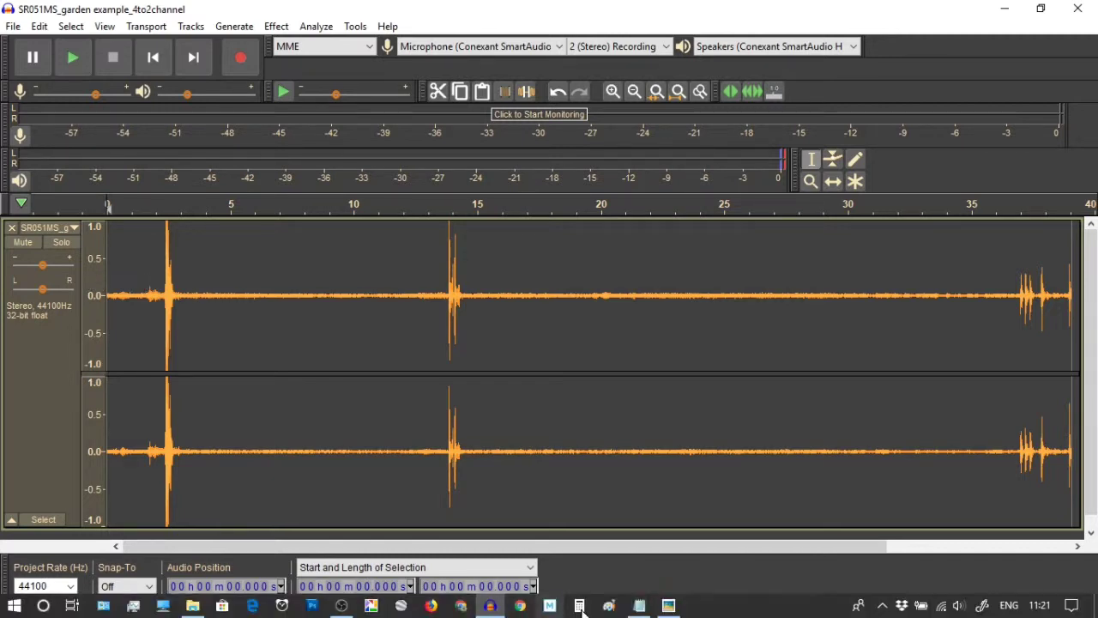
pyautogui.click(673, 610)
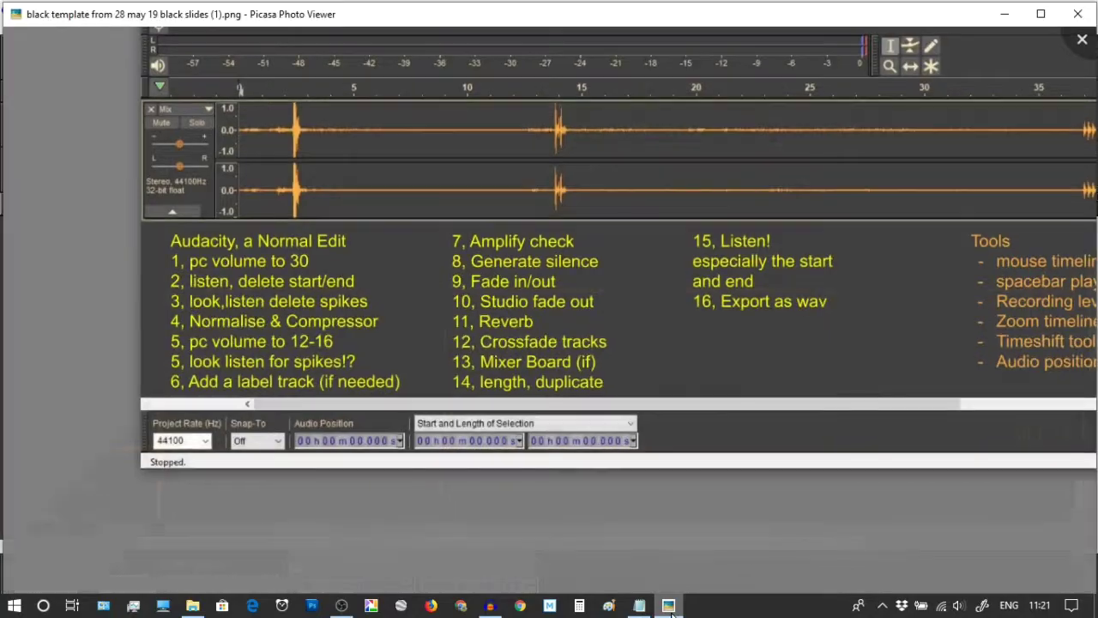
pyautogui.scroll(2, 374, 344)
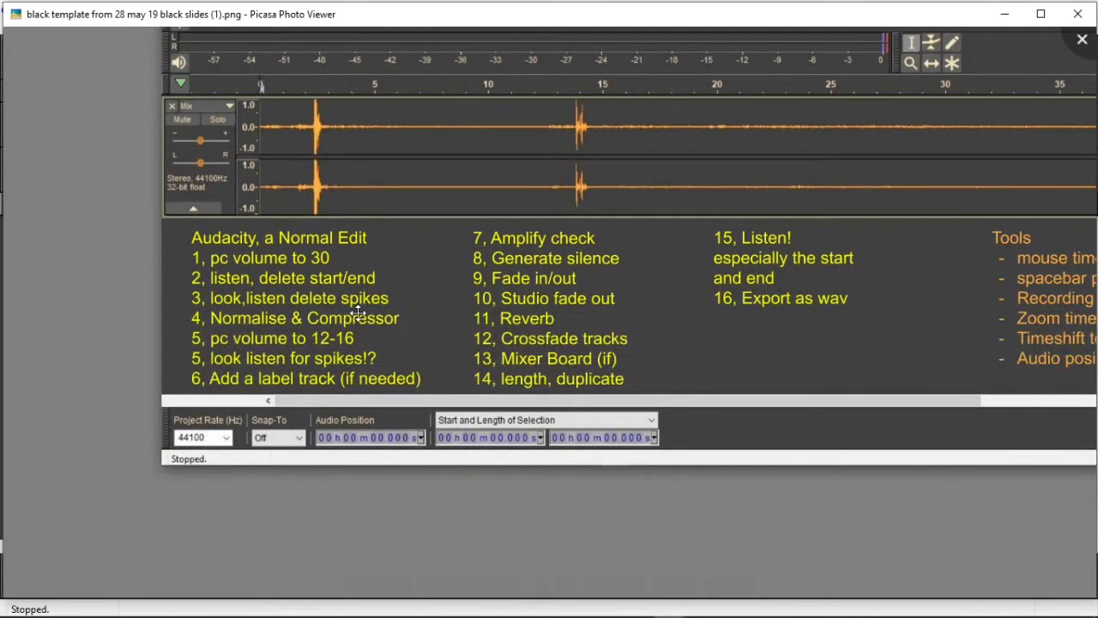
pyautogui.scroll(3, 339, 300)
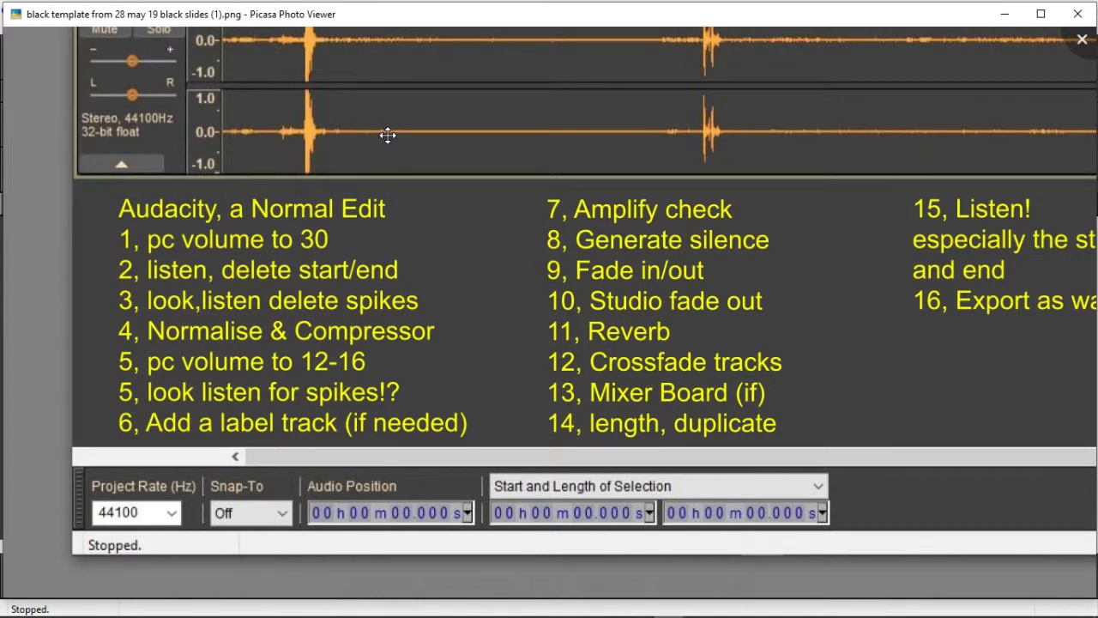
pyautogui.press('XF86AudioRaiseVolume')
# Step: Switch to Audacity, play the recording from just after the first spike, and delete the opening 3.188 s containing that spike
pyautogui.moveTo(436, 613)
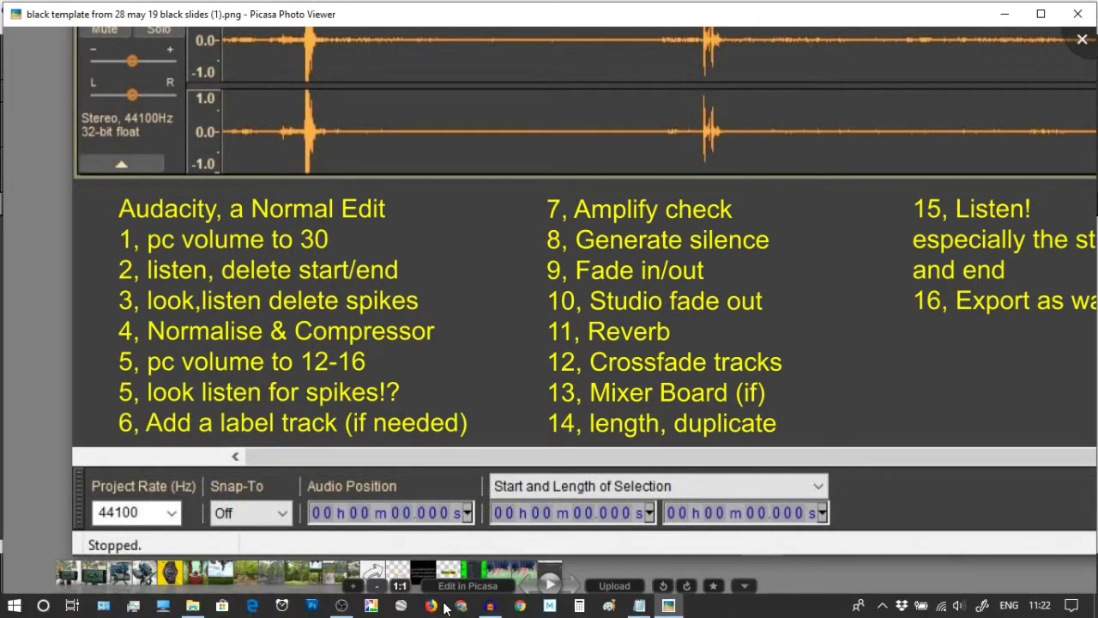
pyautogui.click(493, 607)
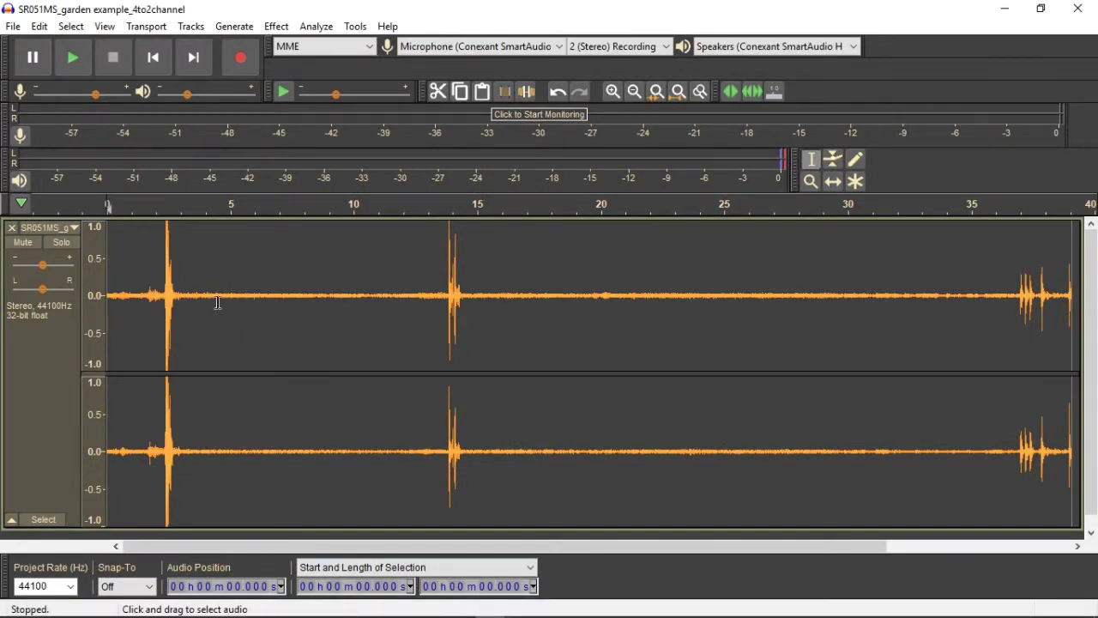
pyautogui.click(182, 287)
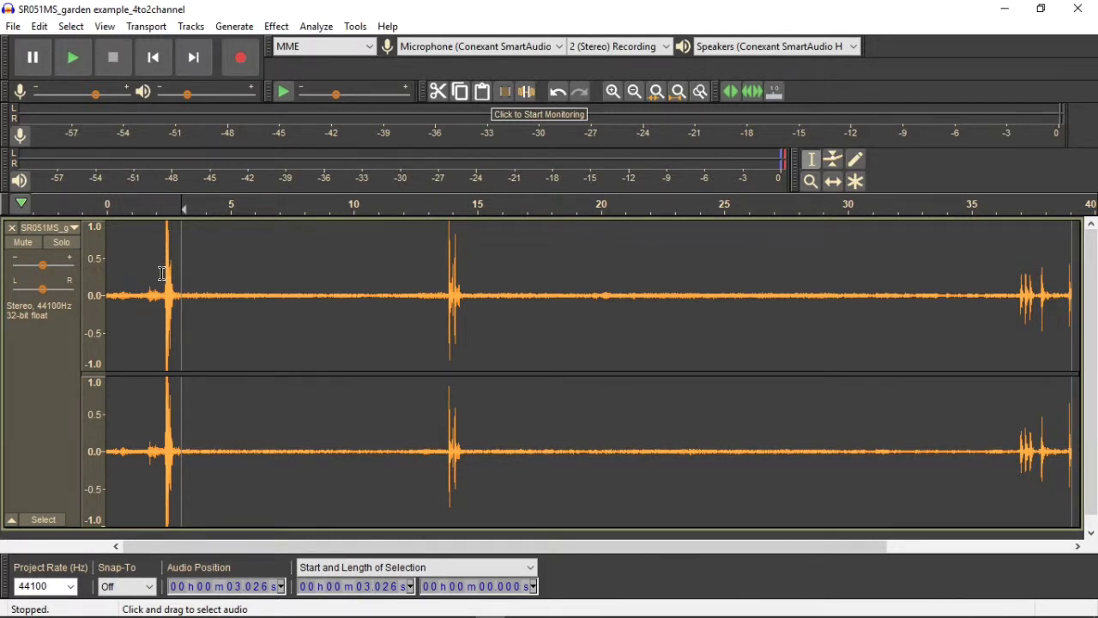
pyautogui.press('space')
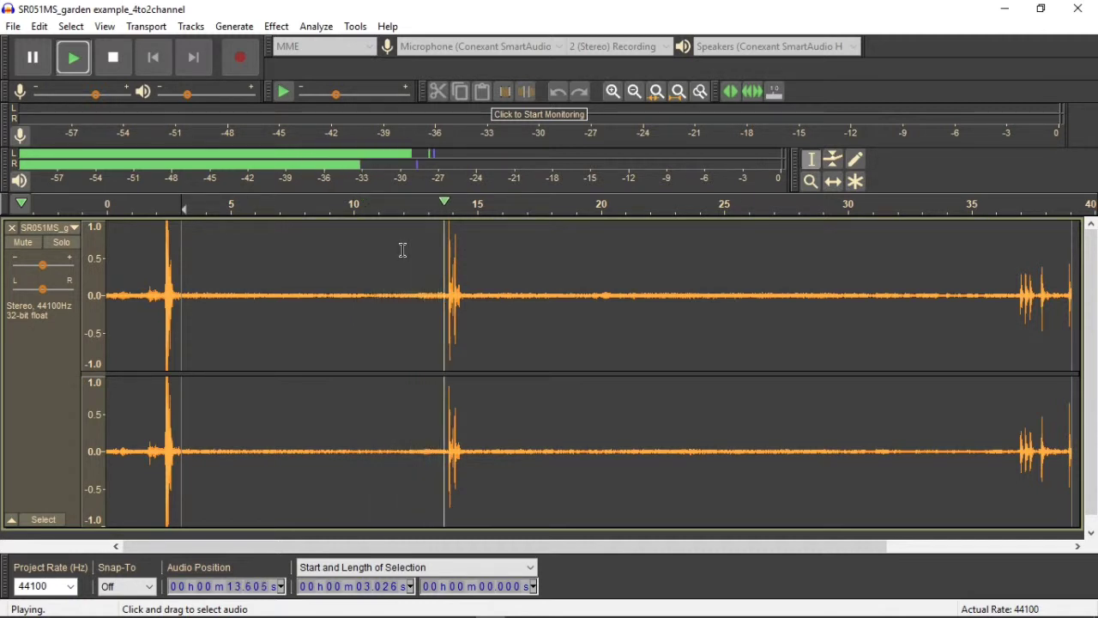
pyautogui.press('space')
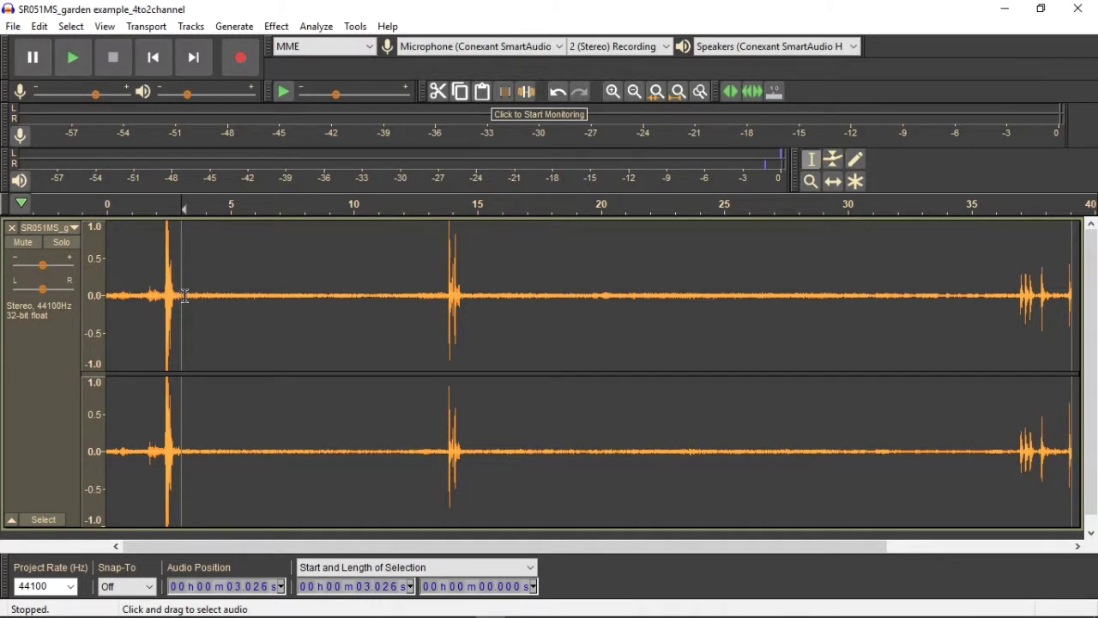
pyautogui.moveTo(185, 296); pyautogui.dragTo(97, 285)
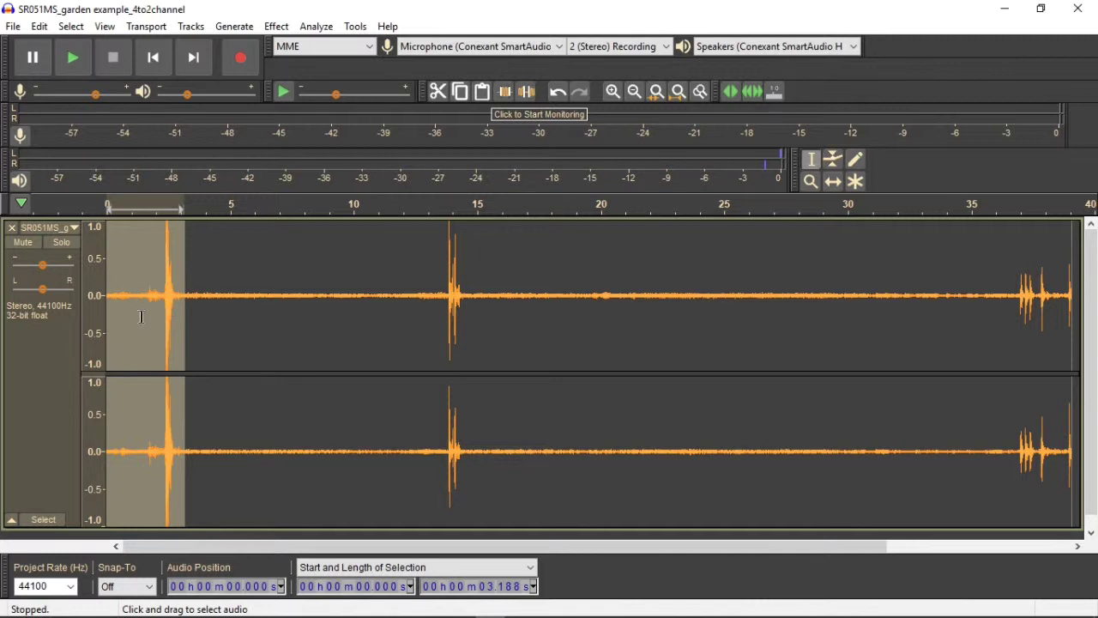
pyautogui.press('Delete')
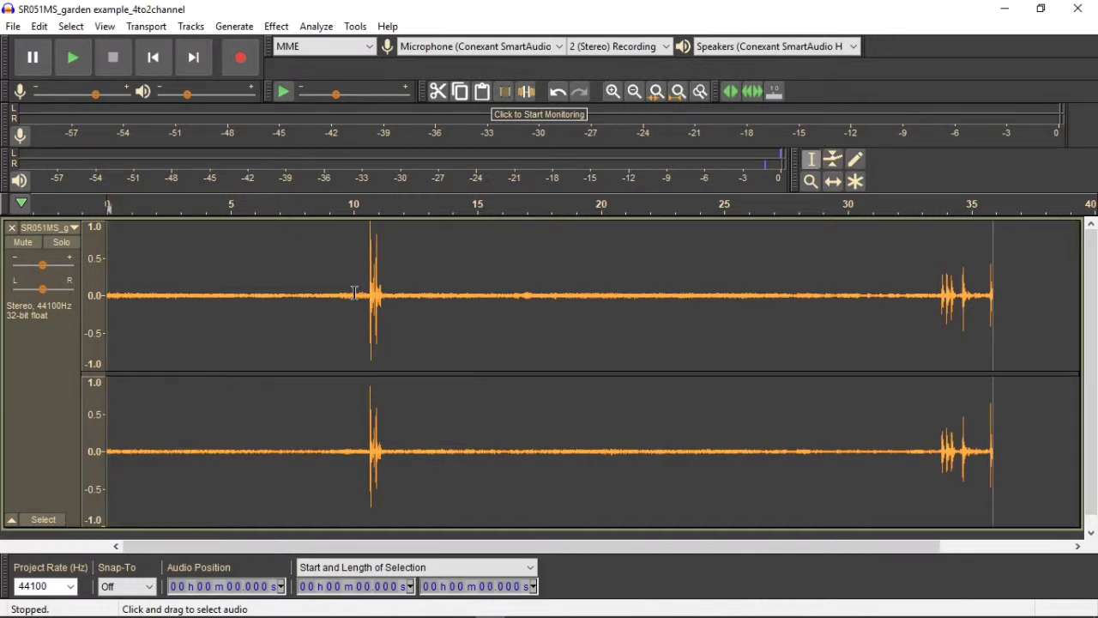
# Step: Zoom in on the pair of spikes just before 11 s and play them from about 10.445 s
pyautogui.moveTo(354, 291); pyautogui.dragTo(404, 339)
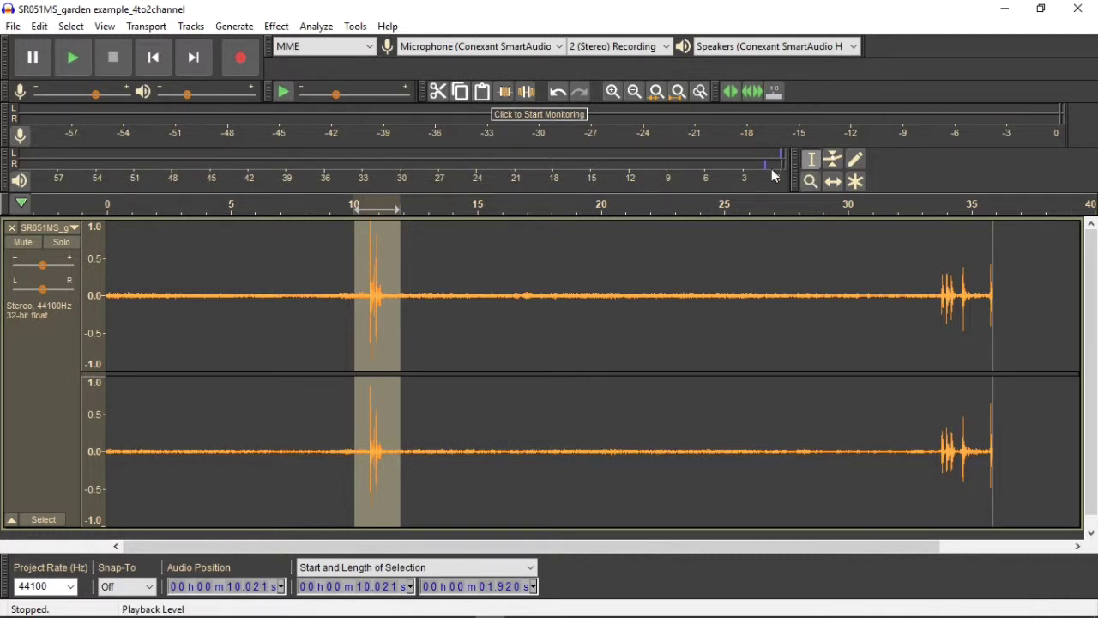
pyautogui.click(613, 92)
pyautogui.click(613, 92)
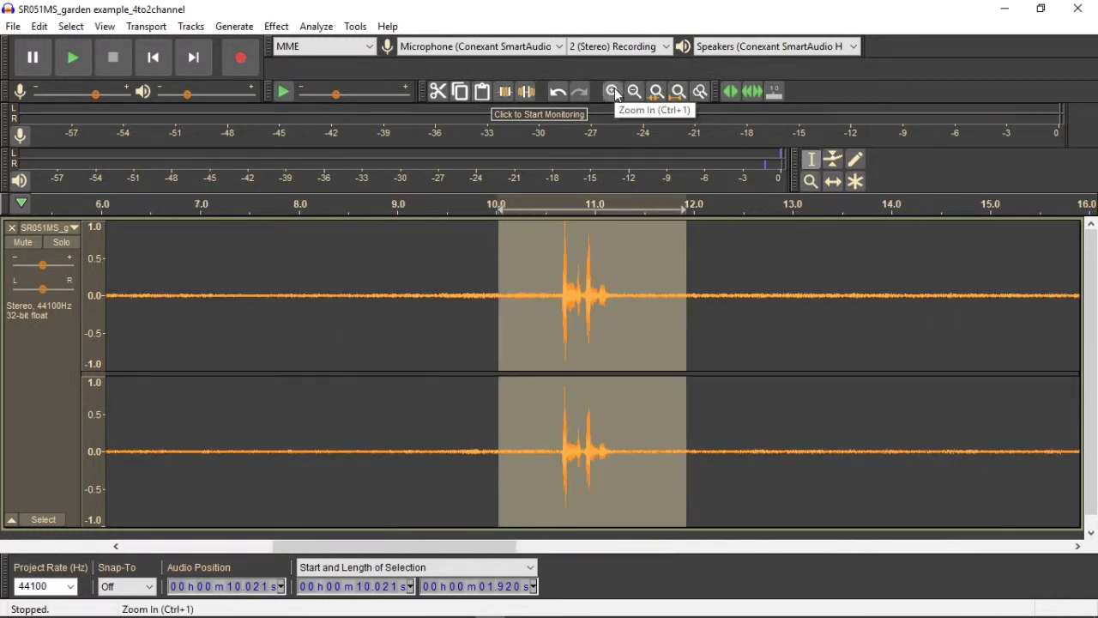
pyautogui.click(614, 92)
pyautogui.click(613, 92)
pyautogui.click(613, 92)
pyautogui.click(169, 294)
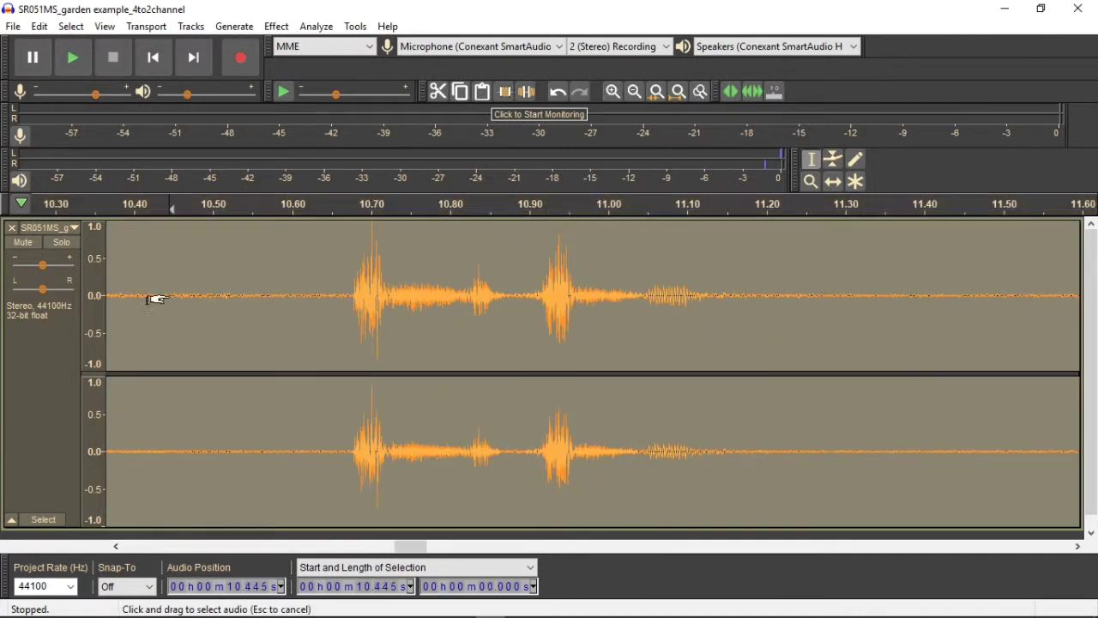
pyautogui.press('space')
pyautogui.press('space')
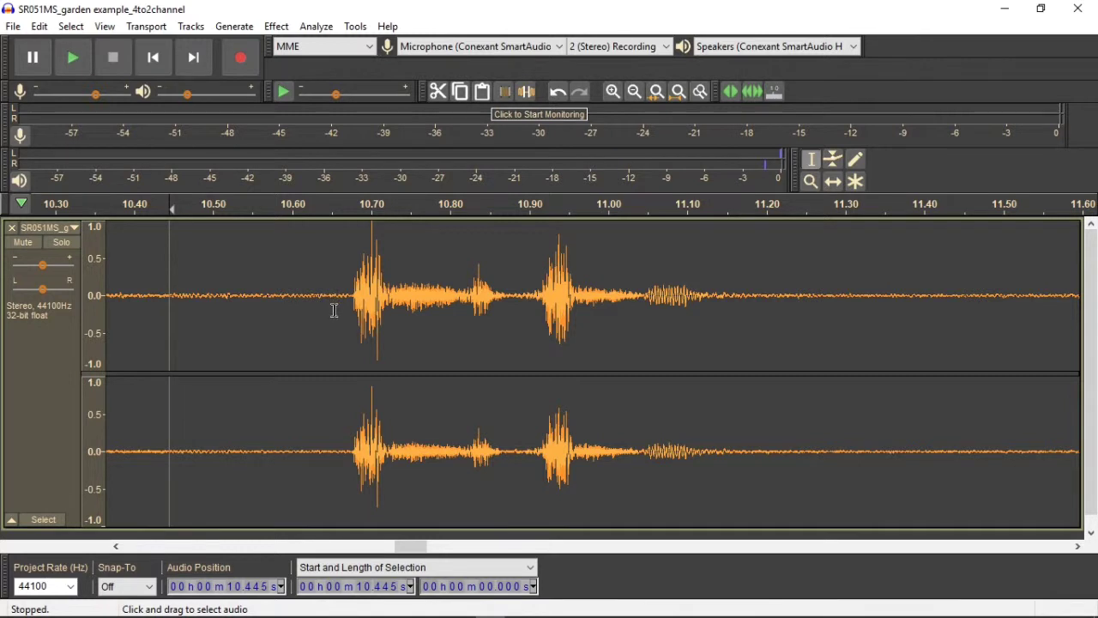
# Step: Delete the whole spike group, about 0.606 s of audio starting at about 10.646 s
pyautogui.moveTo(334, 309); pyautogui.dragTo(394, 310)
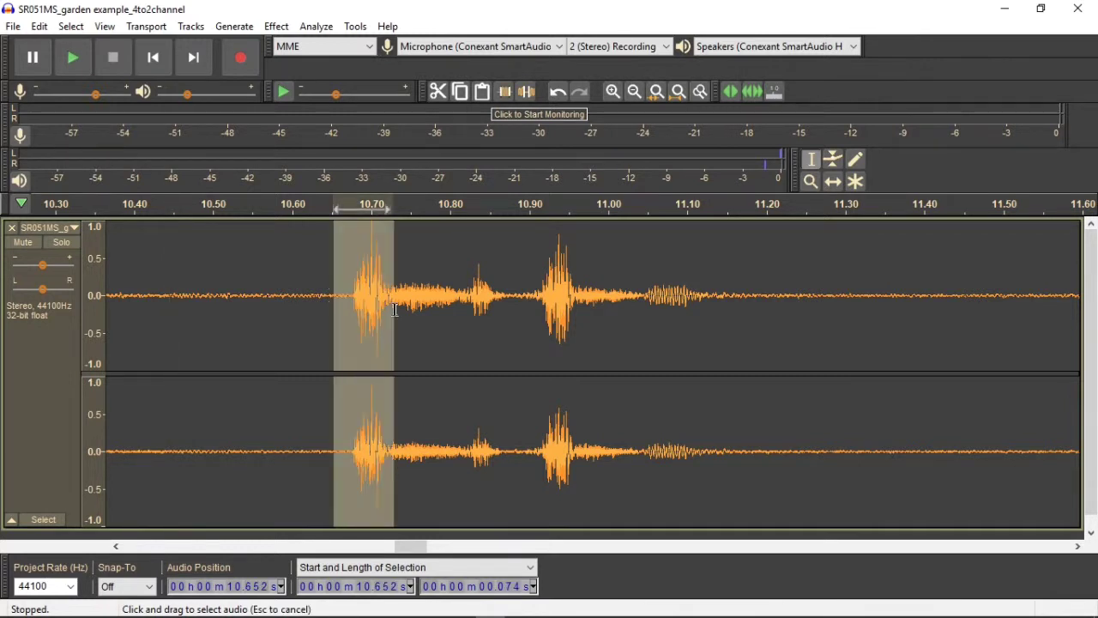
pyautogui.click(302, 309)
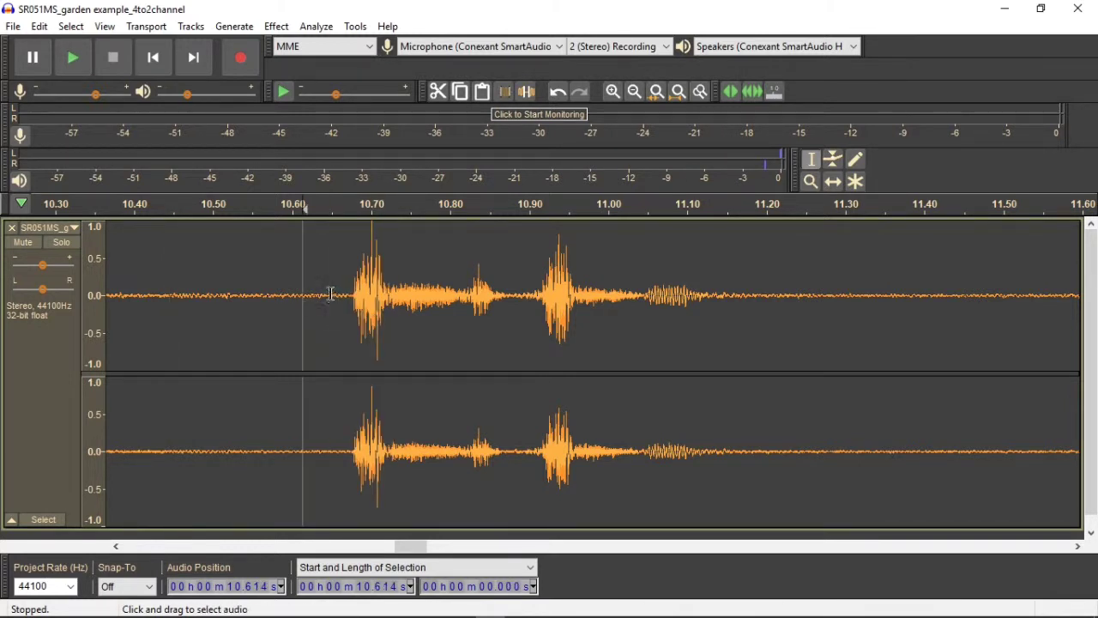
pyautogui.moveTo(330, 294); pyautogui.dragTo(805, 329)
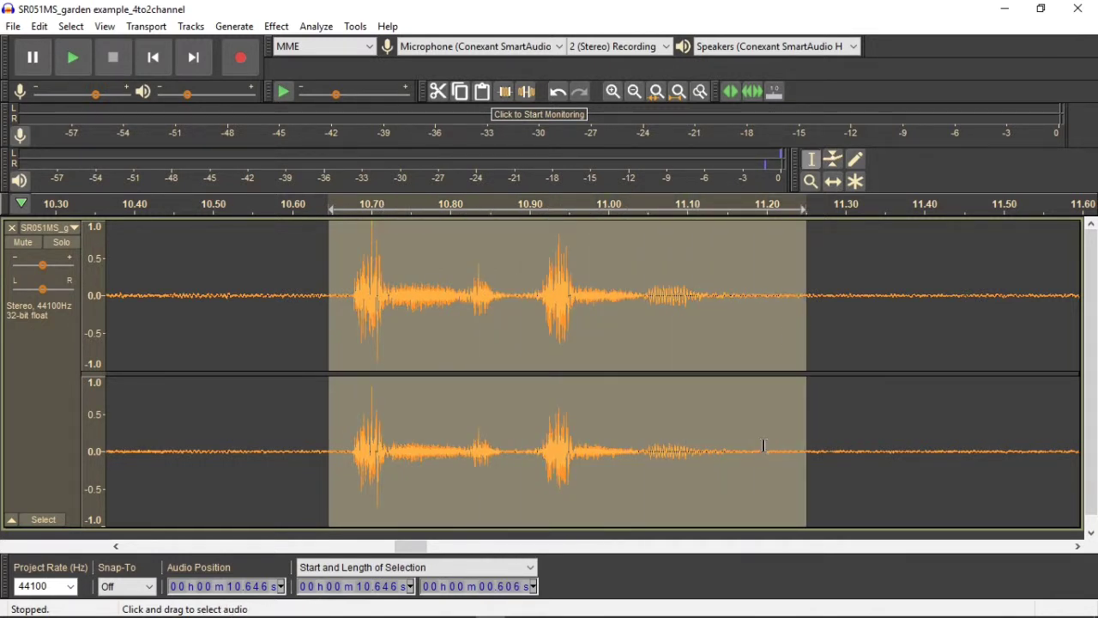
pyautogui.press('Delete')
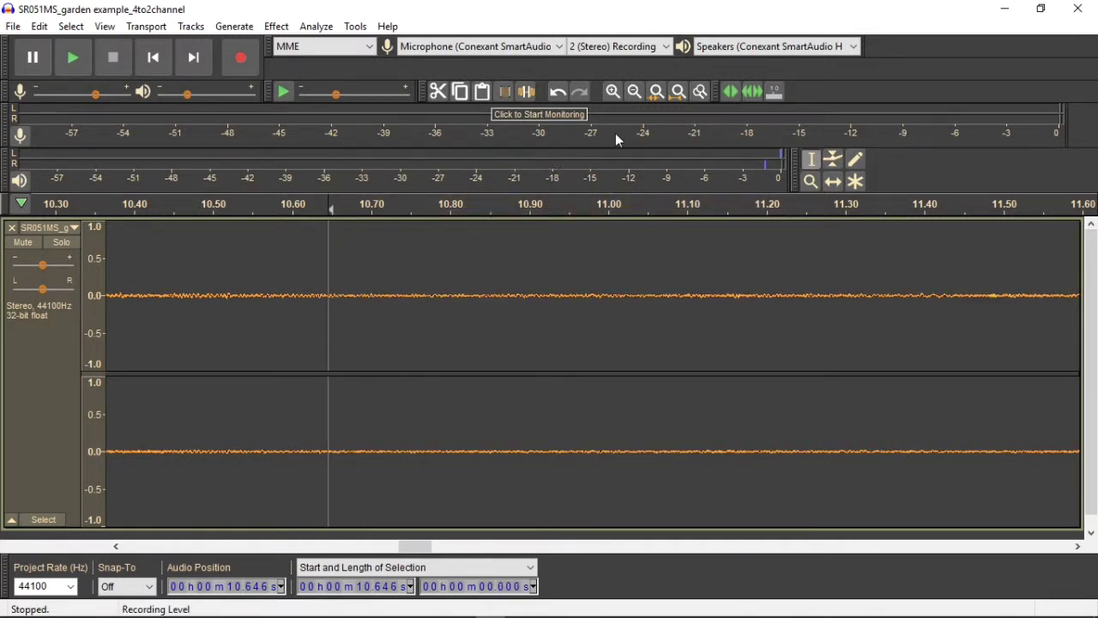
# Step: Zoom in on the spikes at the recording's end and play the ending from about 32.045 s
pyautogui.click(677, 92)
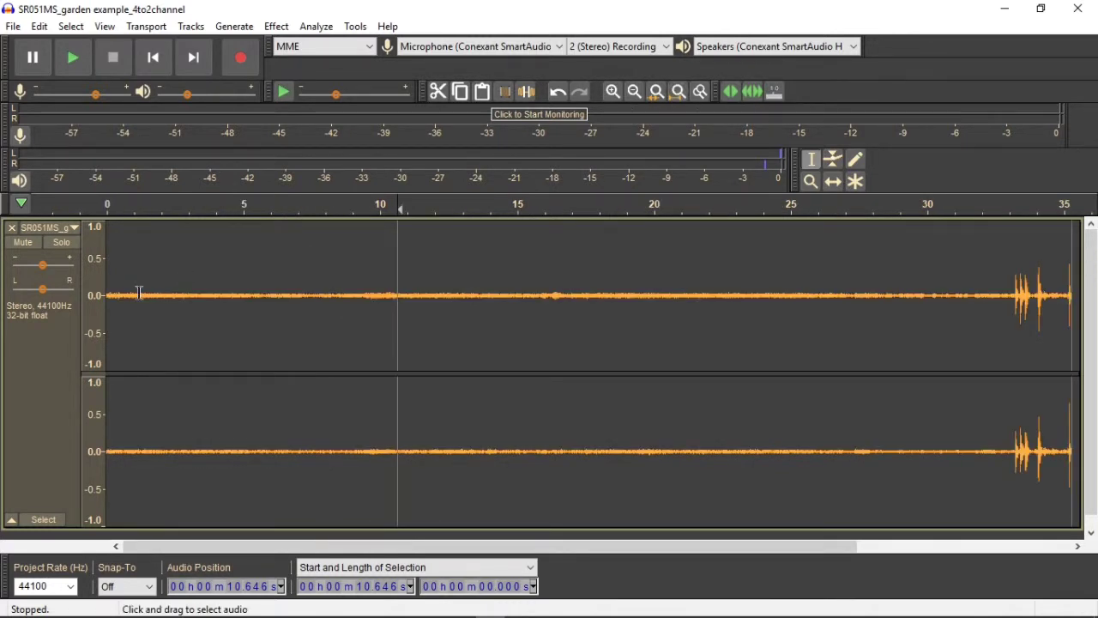
pyautogui.moveTo(997, 296); pyautogui.dragTo(1079, 297)
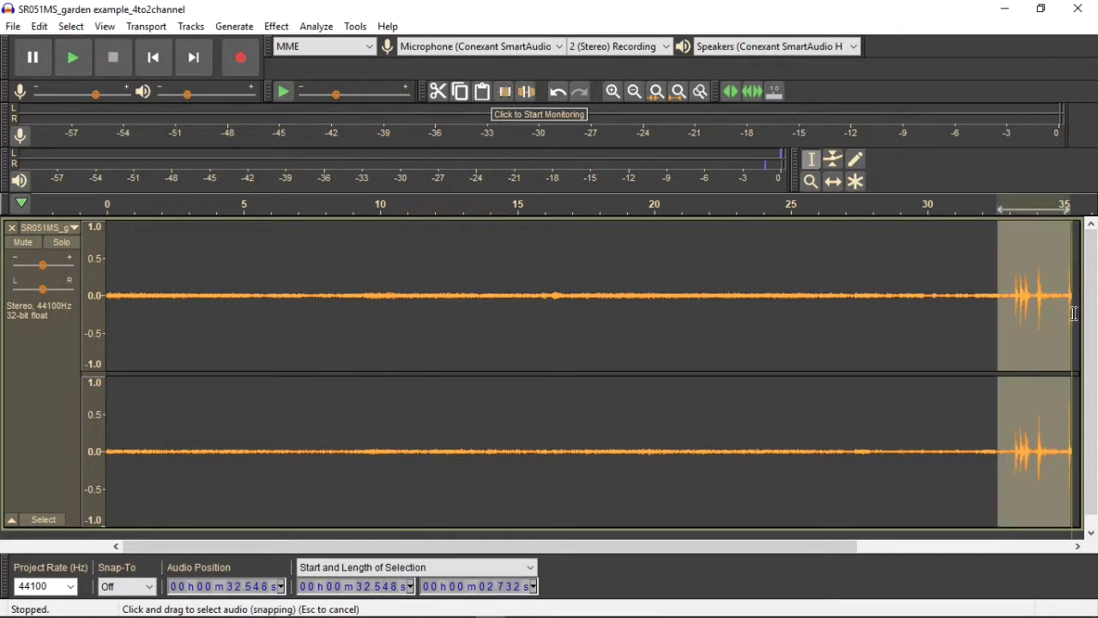
pyautogui.click(612, 93)
pyautogui.click(611, 92)
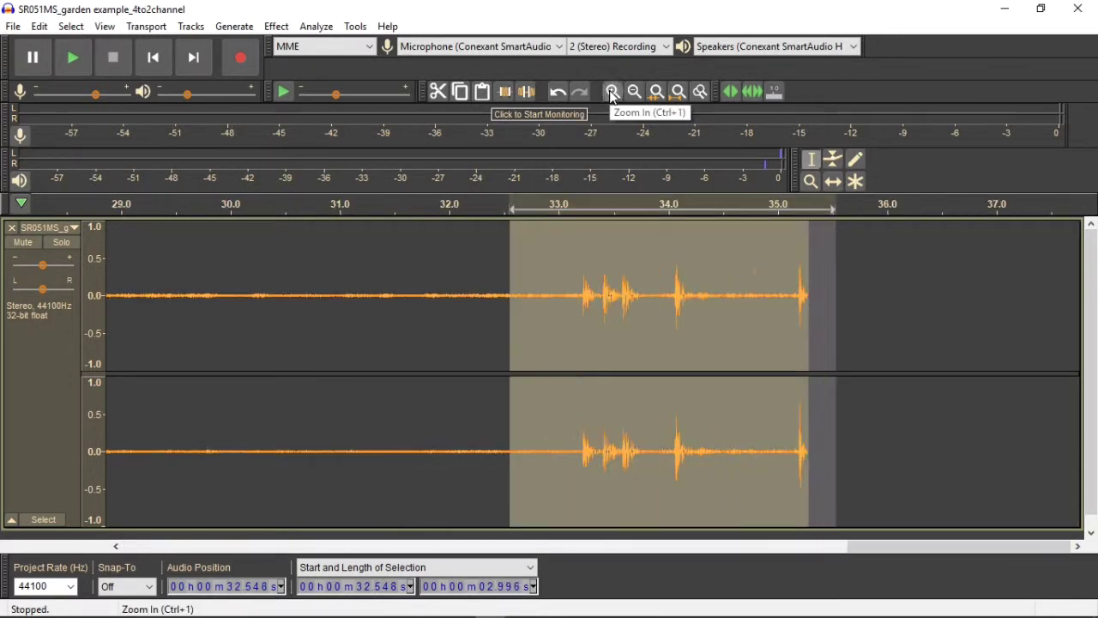
pyautogui.click(611, 92)
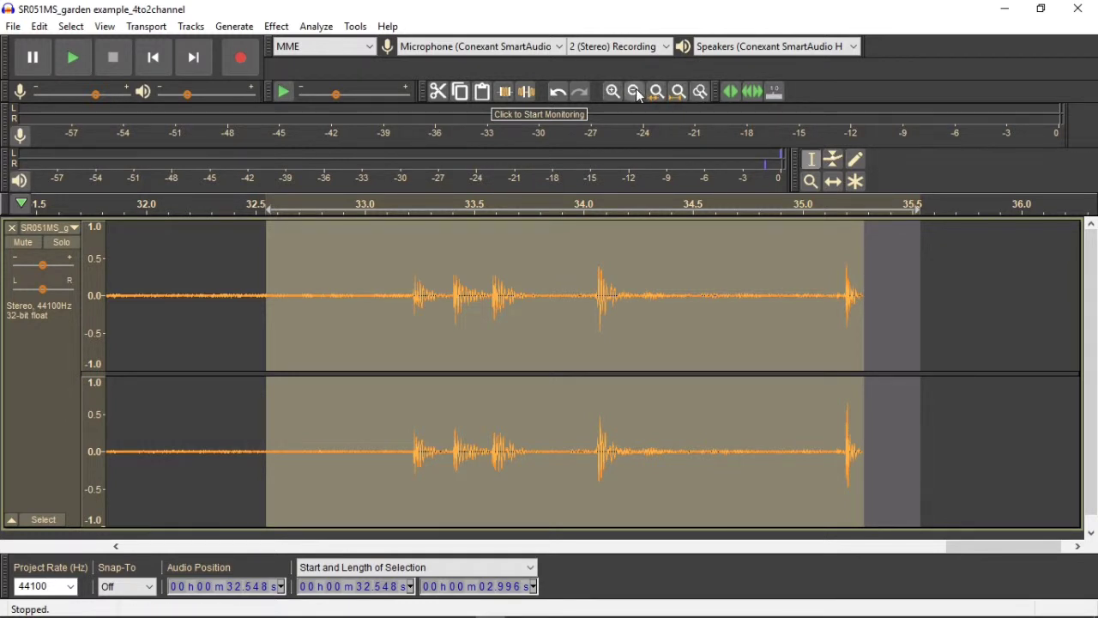
pyautogui.click(171, 297)
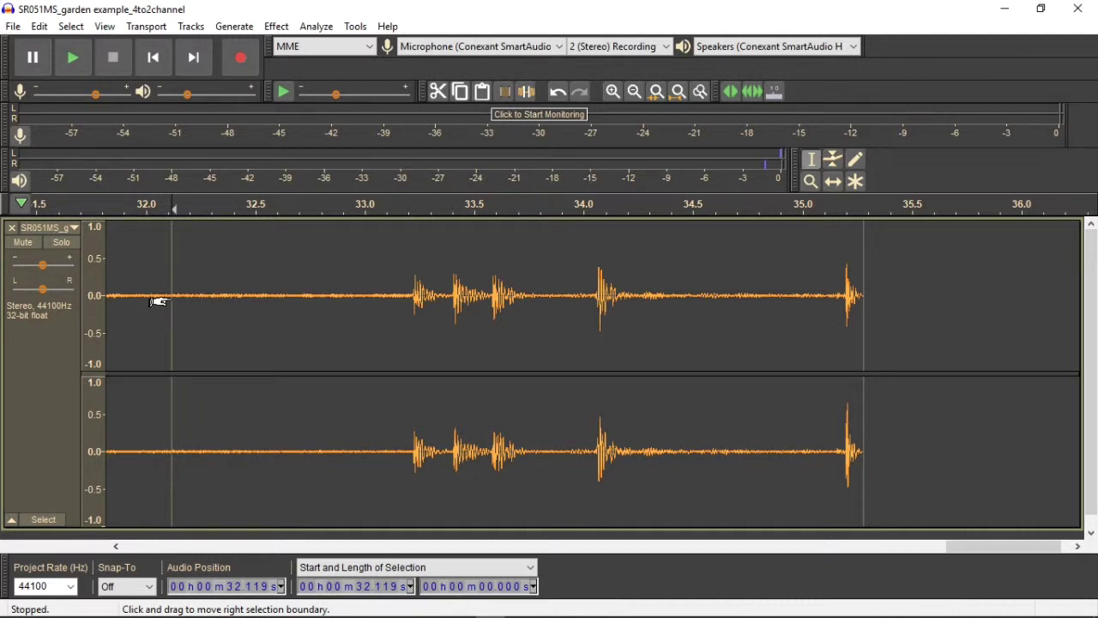
pyautogui.click(142, 296)
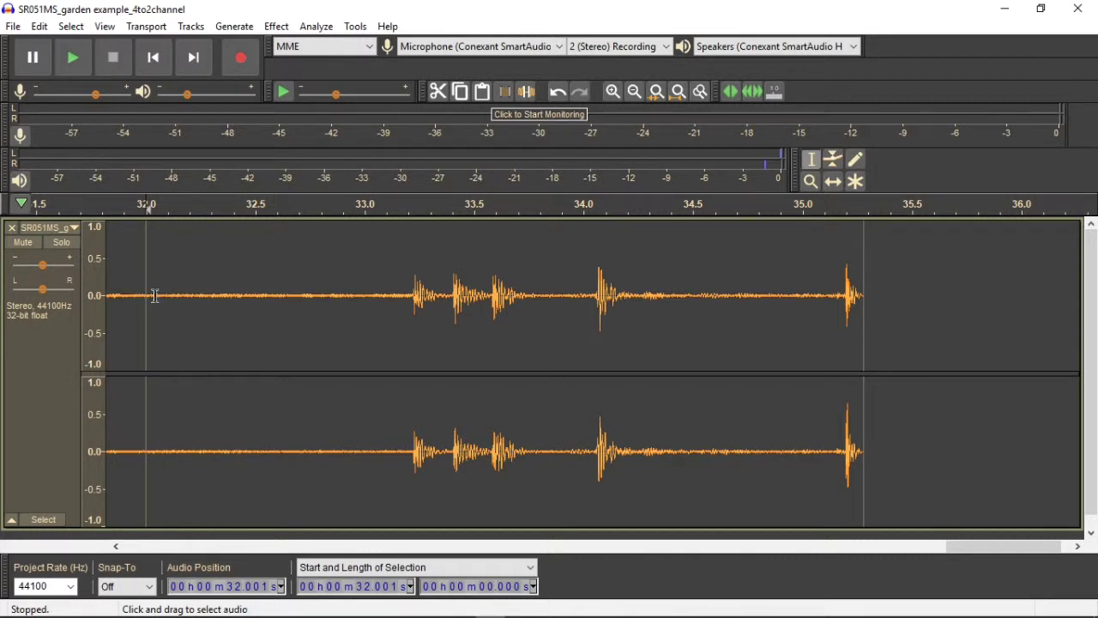
pyautogui.click(155, 295)
pyautogui.press('space')
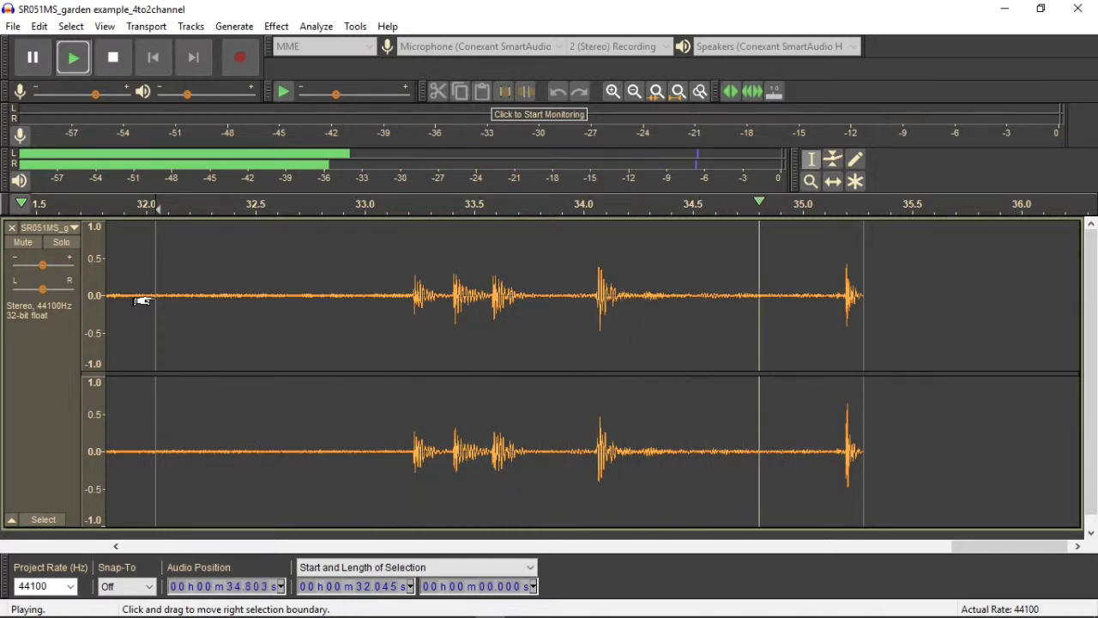
pyautogui.press('space')
pyautogui.press('space')
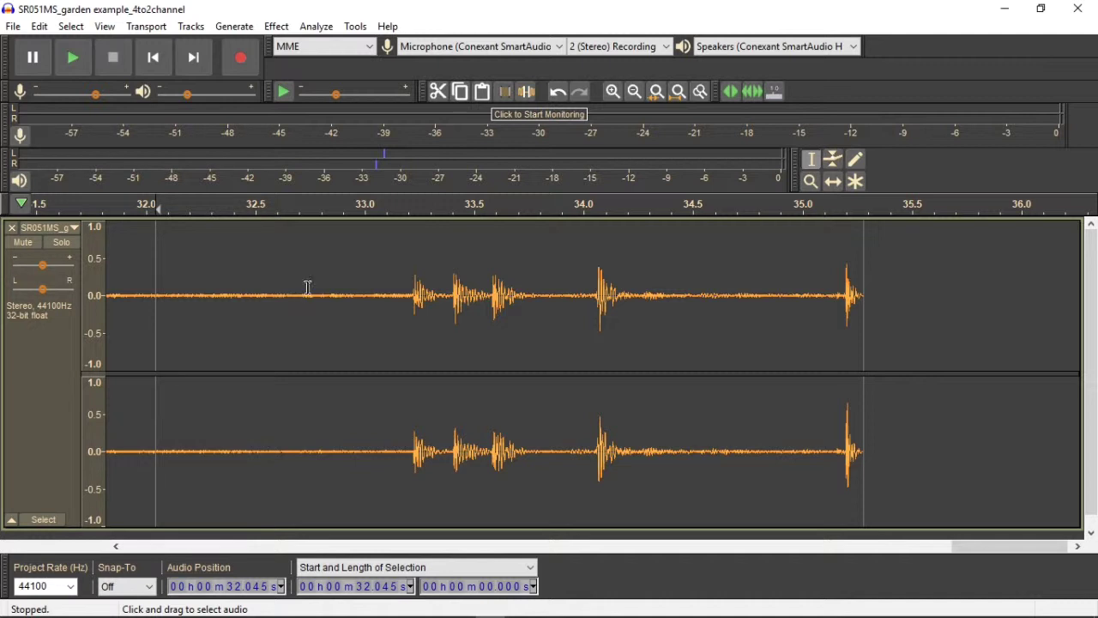
# Step: Zoom out and play the recording from about 28.641 s into the closing spikes
pyautogui.moveTo(128, 290); pyautogui.dragTo(586, 334)
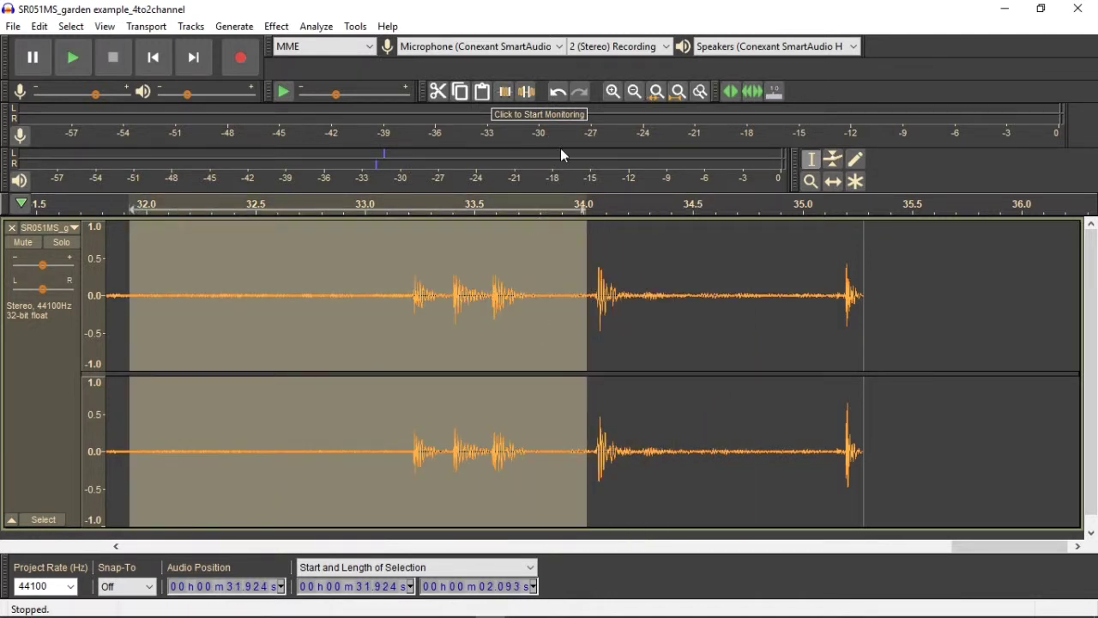
pyautogui.click(634, 92)
pyautogui.click(634, 92)
pyautogui.click(634, 91)
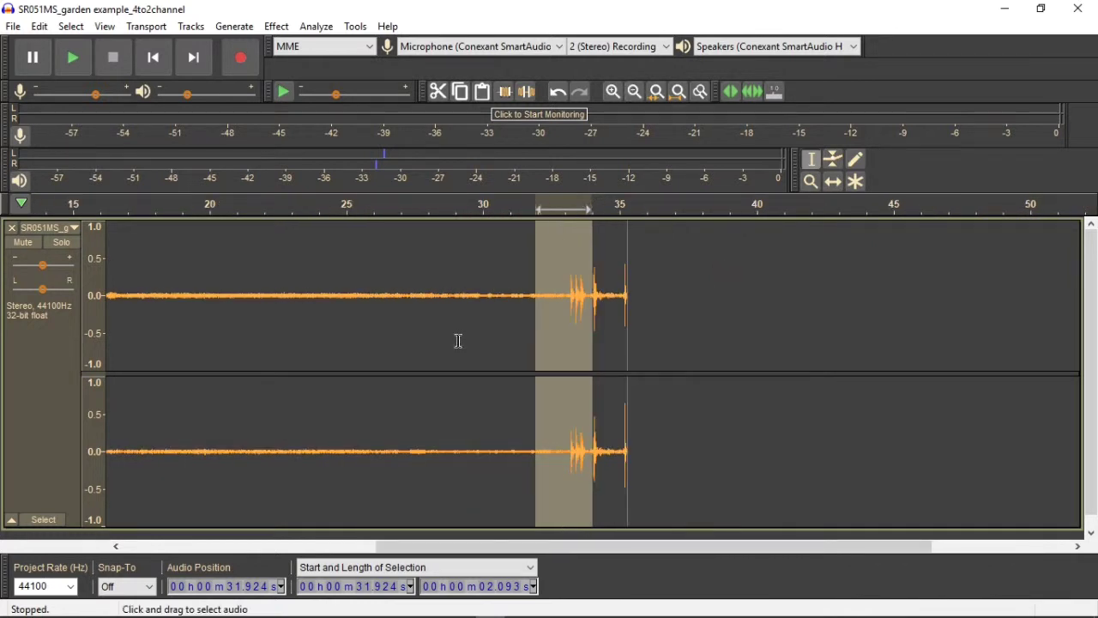
pyautogui.click(437, 292)
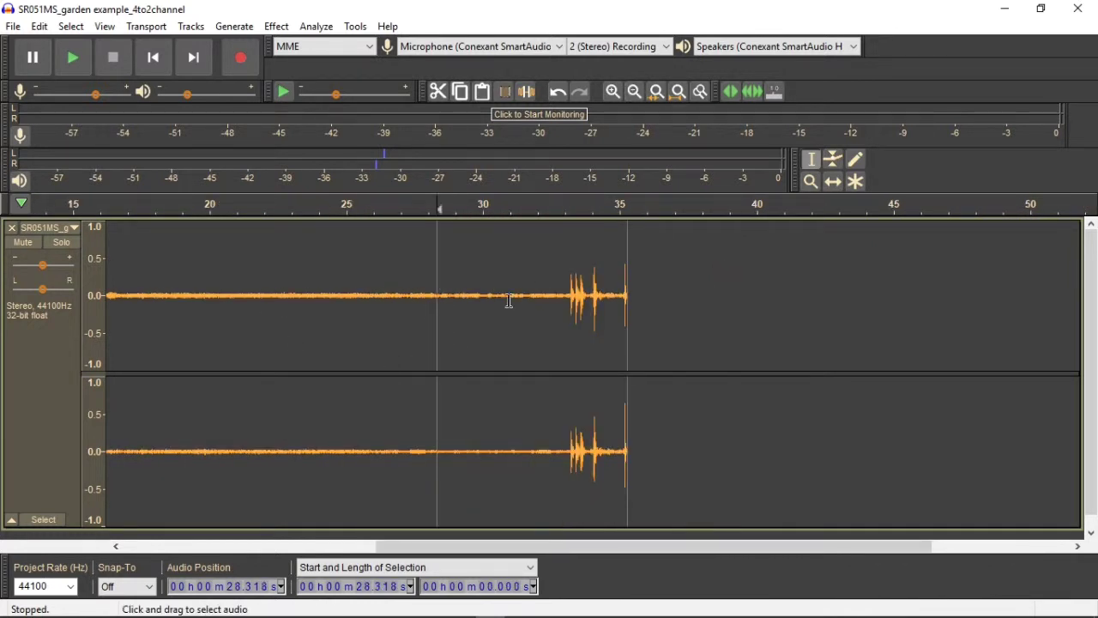
pyautogui.moveTo(475, 295); pyautogui.dragTo(534, 296)
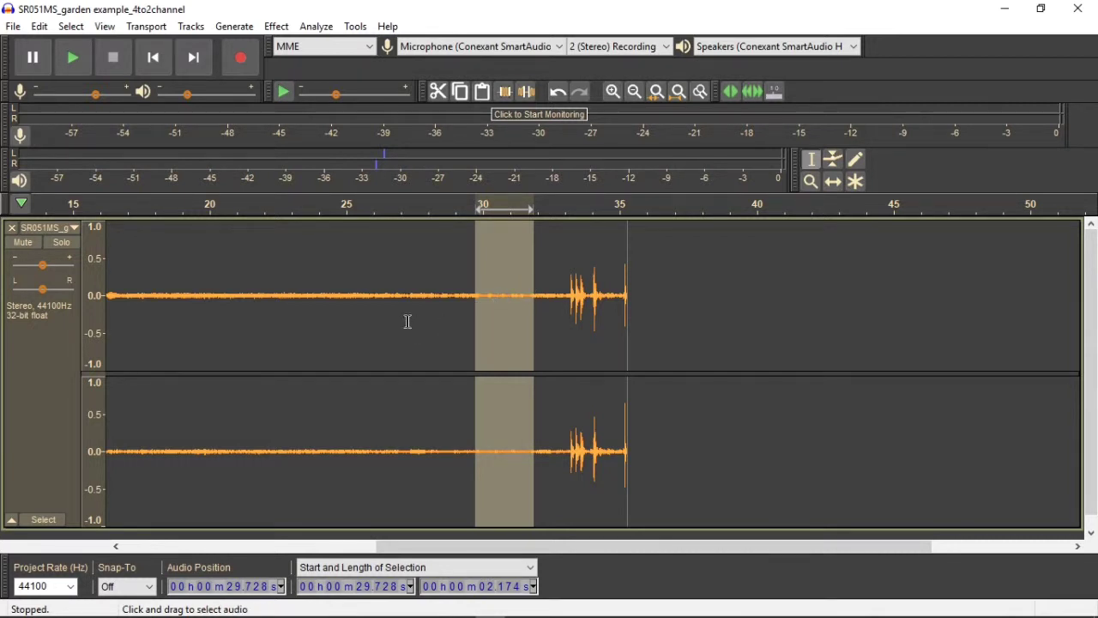
pyautogui.click(446, 301)
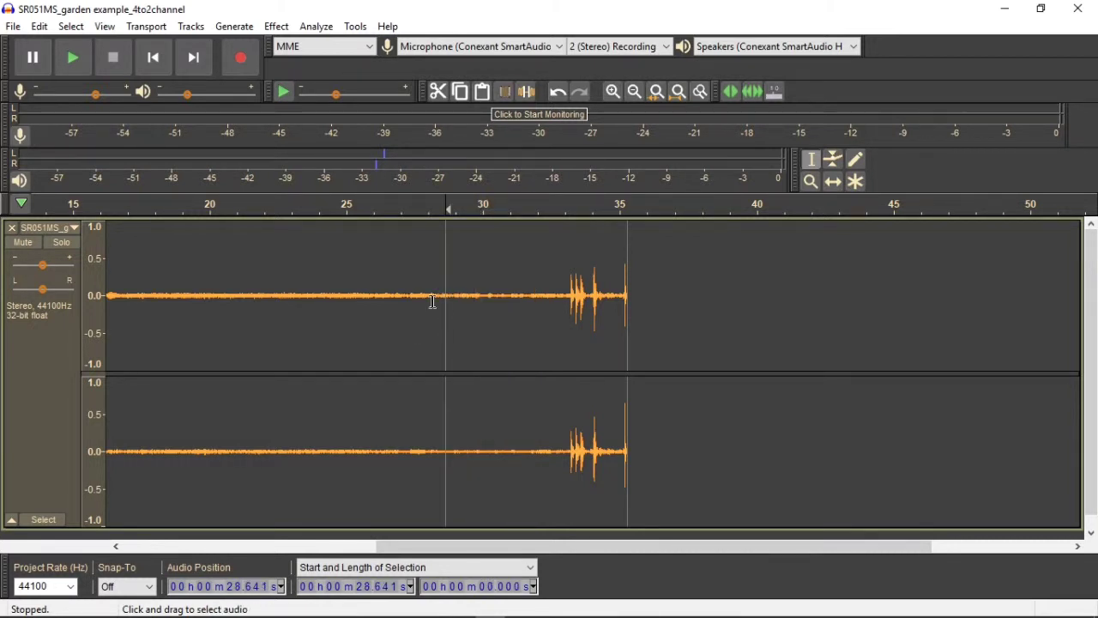
pyautogui.press('space')
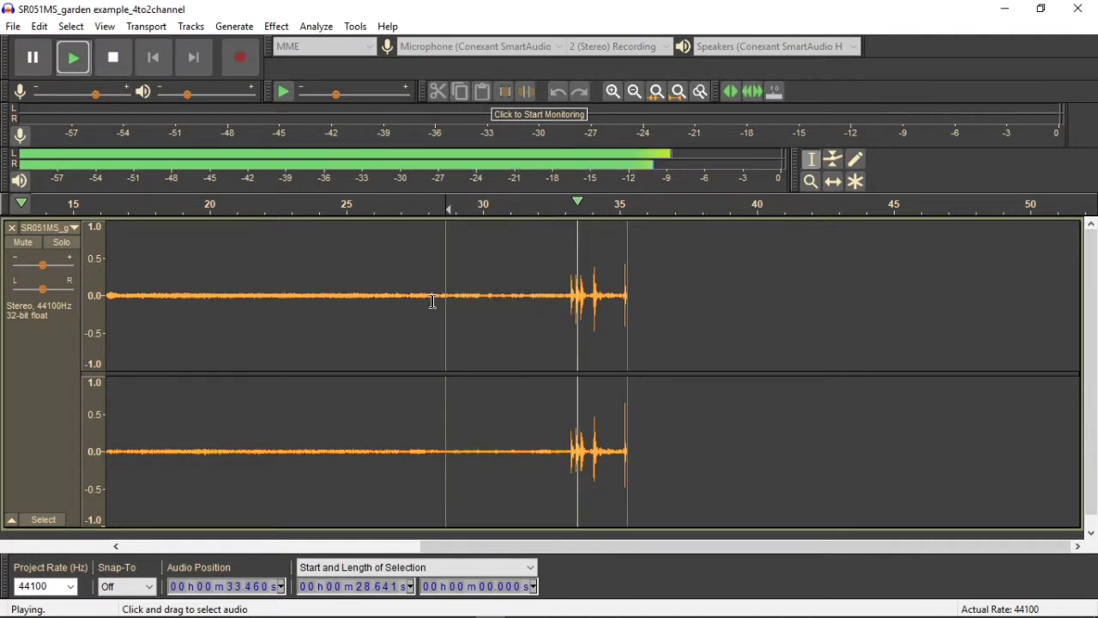
pyautogui.press('space')
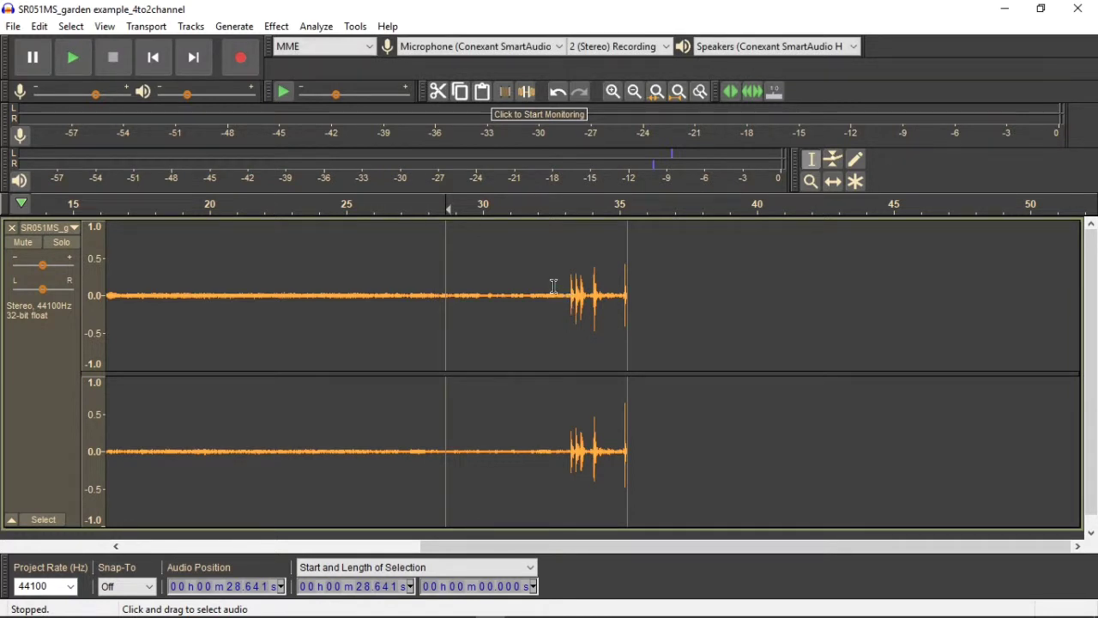
# Step: Delete the closing spikes from about 32.695 s to the end and fit the whole recording in view
pyautogui.moveTo(556, 291); pyautogui.dragTo(633, 397)
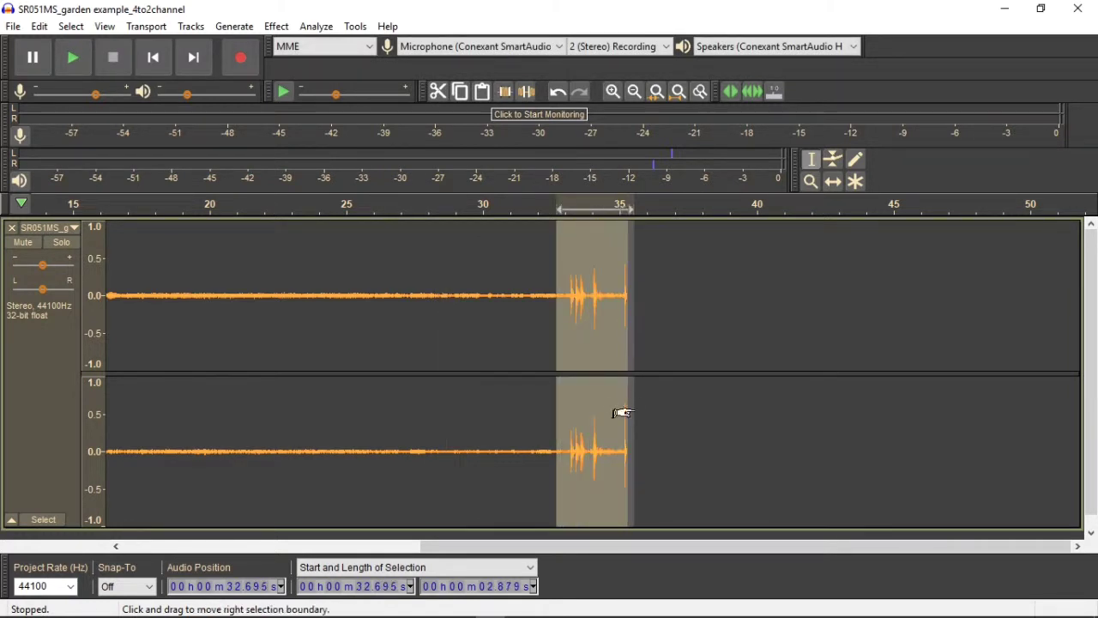
pyautogui.press('Delete')
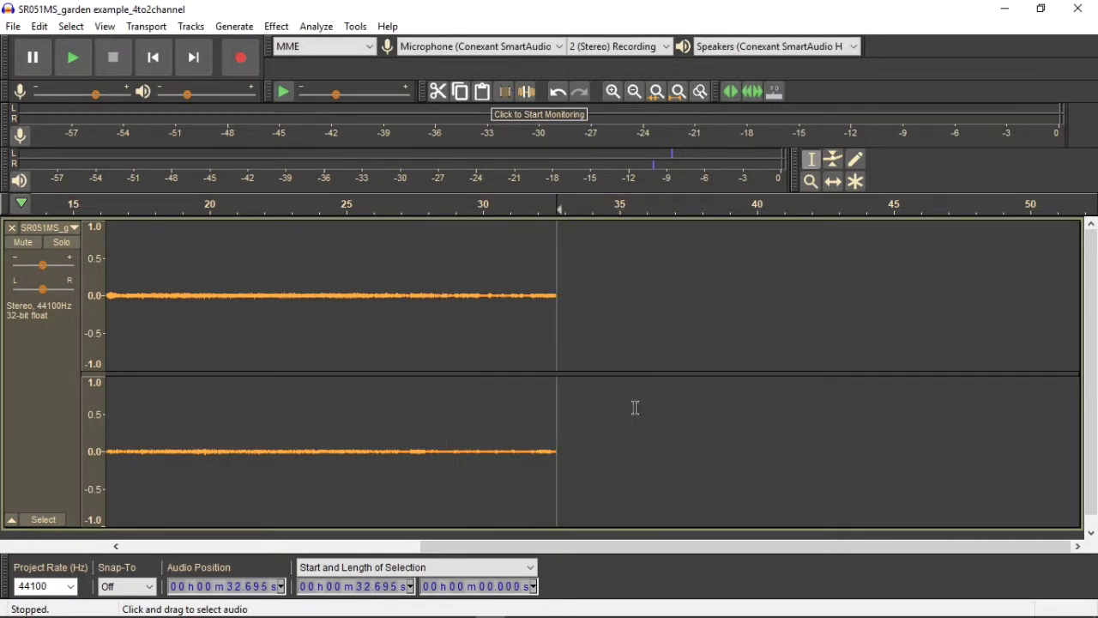
pyautogui.click(678, 91)
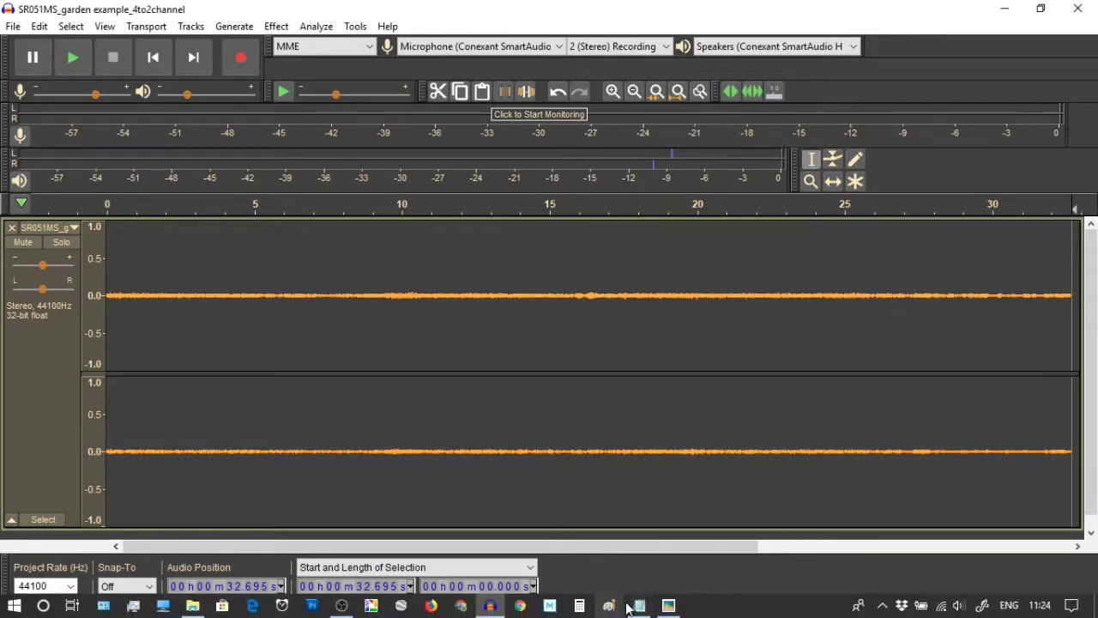
# Step: Switch to Picasa Photo Viewer, review the Normalise & Compressor item of the normal edit checklist, and return to Audacity
pyautogui.click(668, 606)
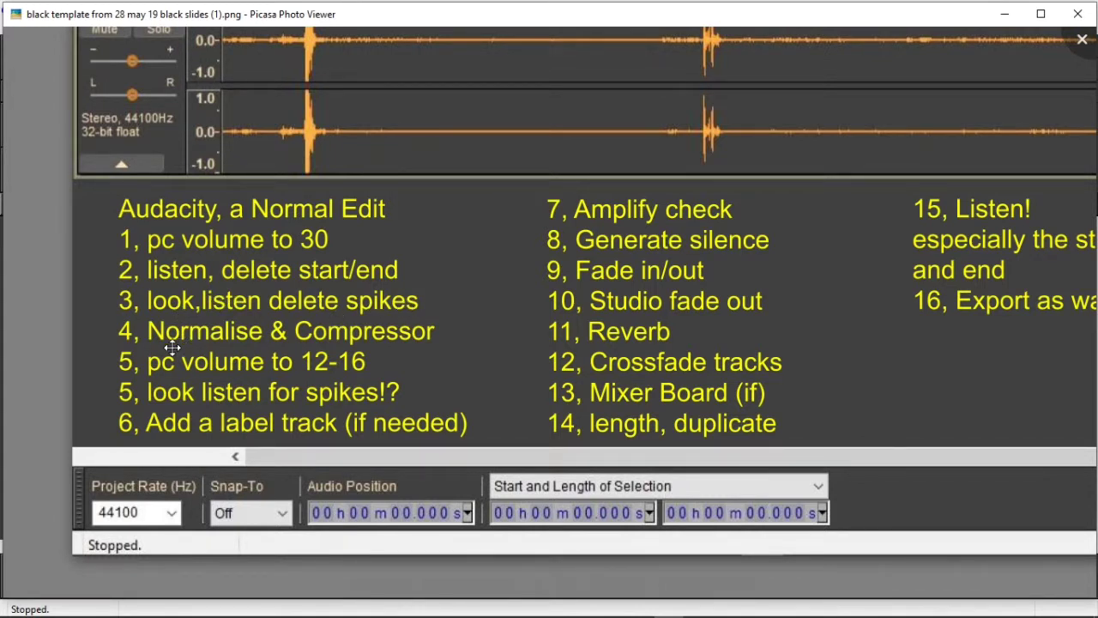
pyautogui.moveTo(403, 582)
pyautogui.moveTo(525, 609)
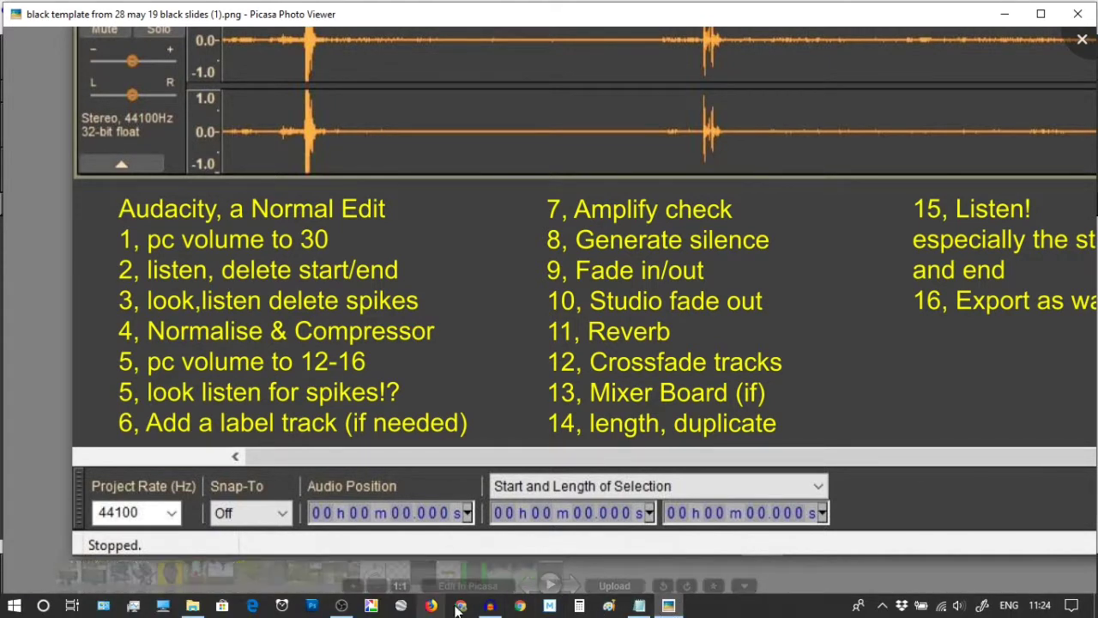
pyautogui.click(490, 606)
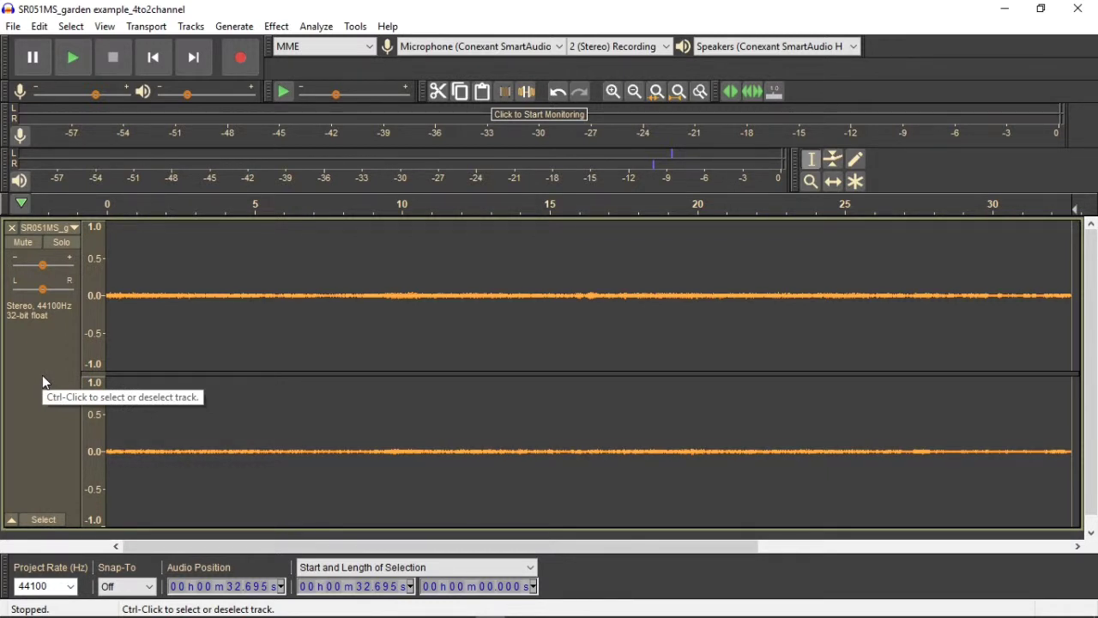
# Step: Check the program version in the About Audacity information and close it
pyautogui.click(386, 28)
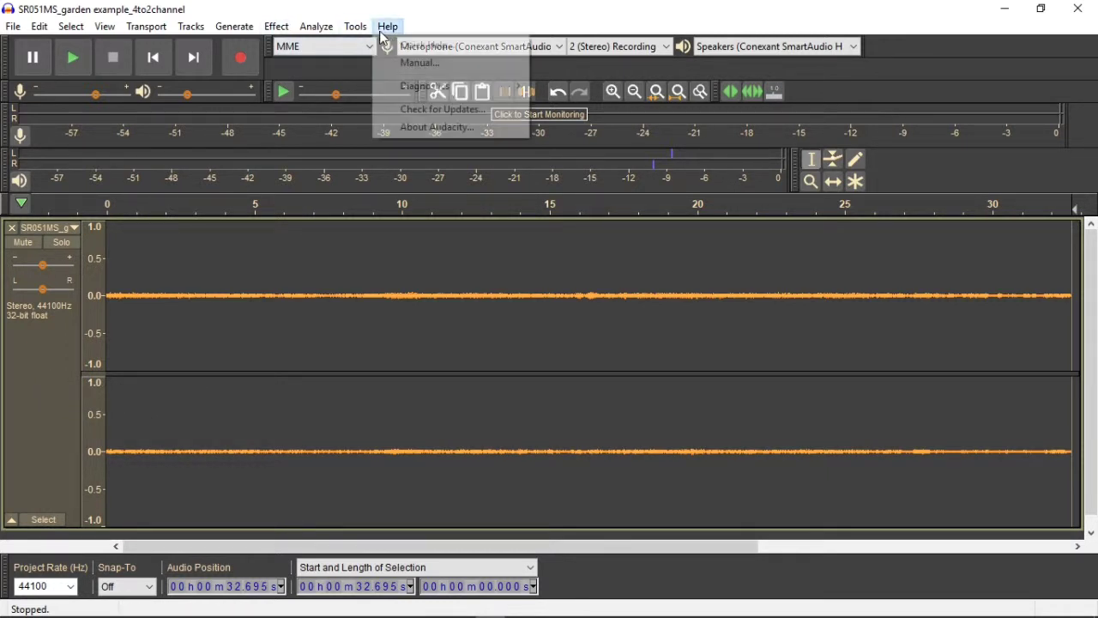
pyautogui.click(416, 129)
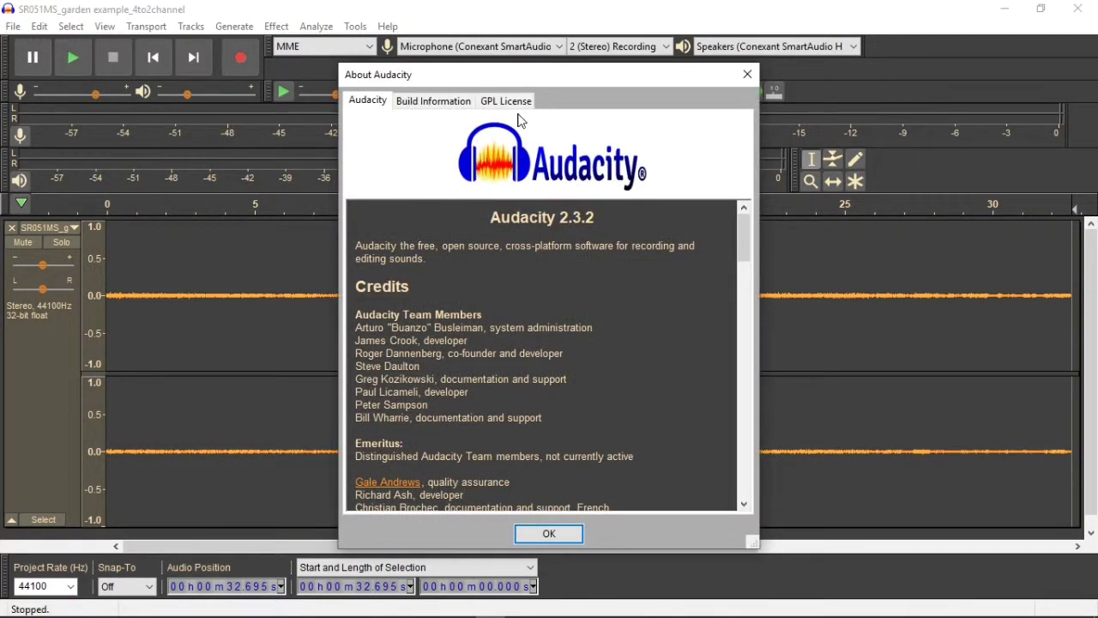
pyautogui.click(747, 75)
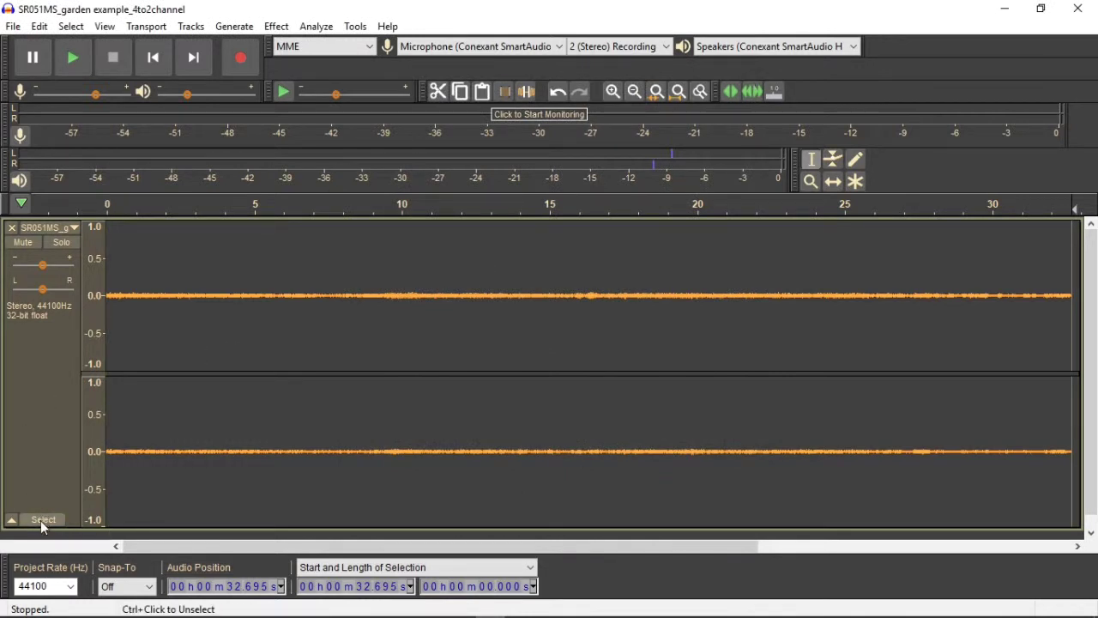
# Step: Collapse the stereo track and restore it to full height with the whole recording selected
pyautogui.click(36, 381)
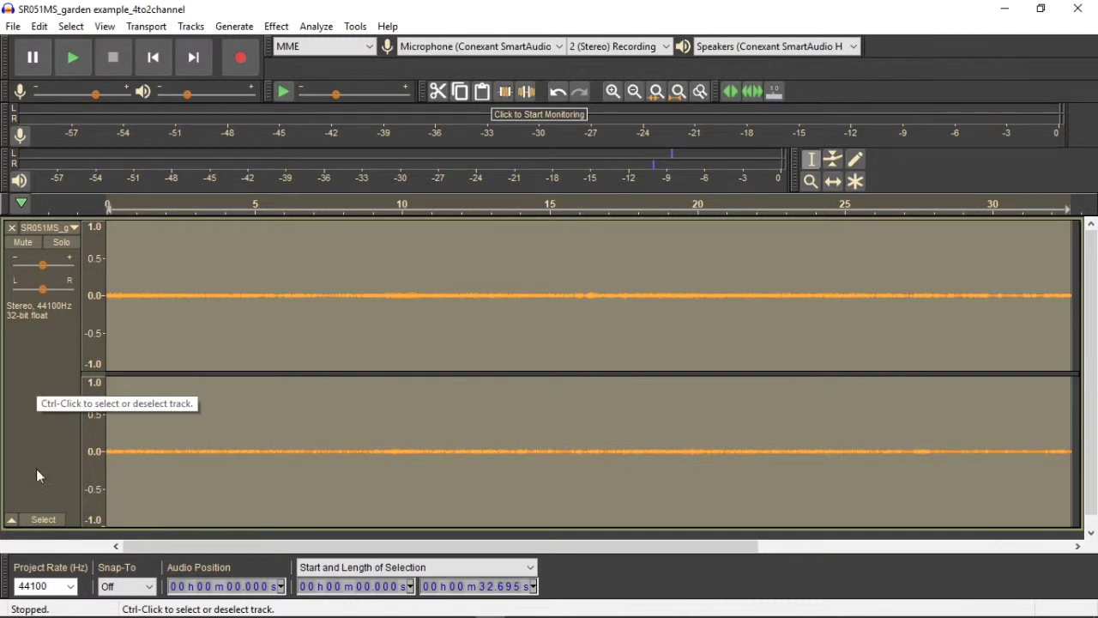
pyautogui.click(11, 520)
pyautogui.click(95, 333)
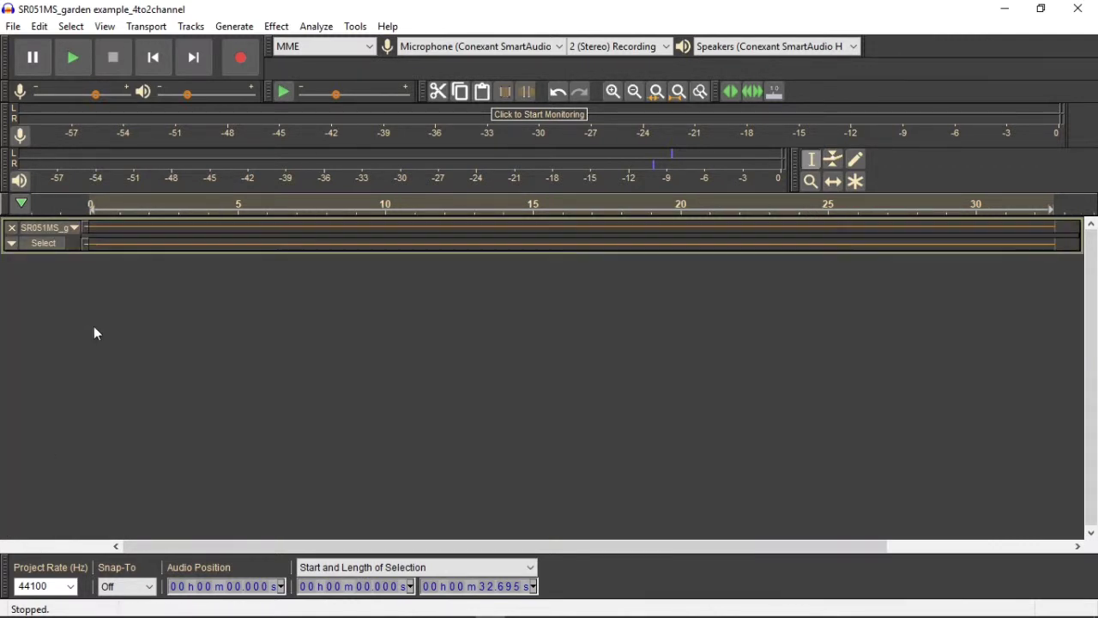
pyautogui.click(42, 245)
pyautogui.moveTo(62, 252); pyautogui.dragTo(69, 531)
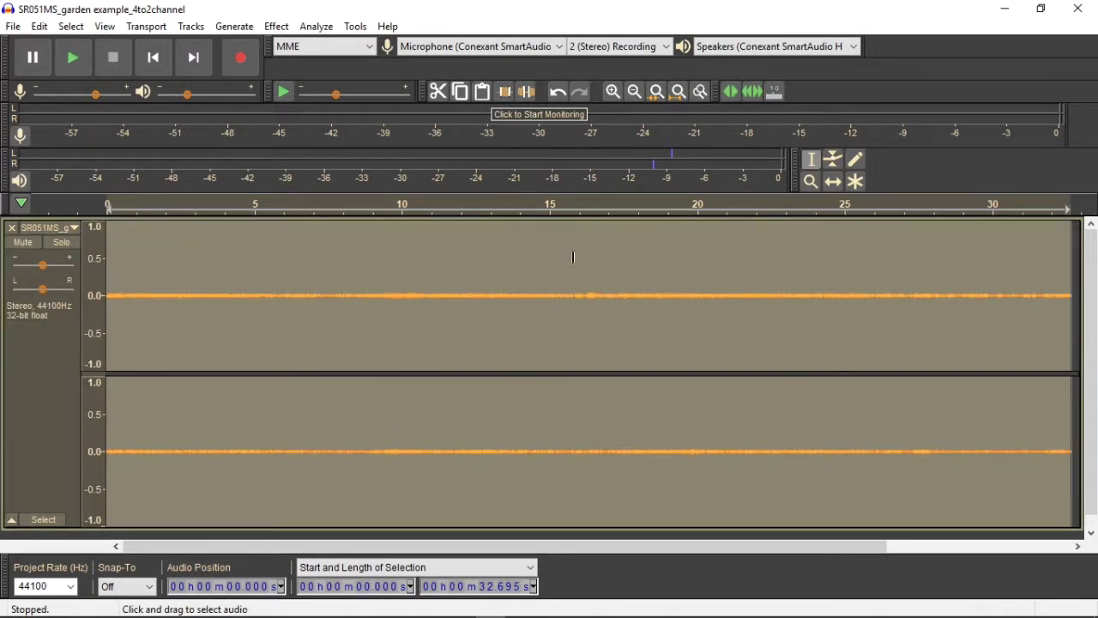
# Step: Normalize the whole selected recording to a peak amplitude of -1.0 dB with DC offset removal on
pyautogui.click(278, 28)
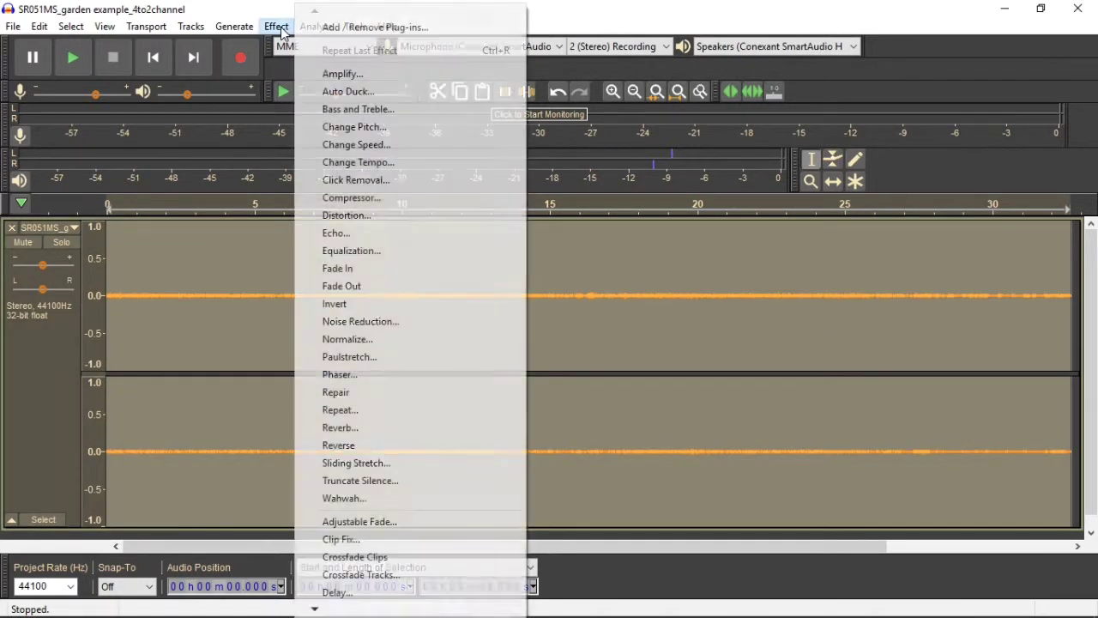
pyautogui.click(361, 339)
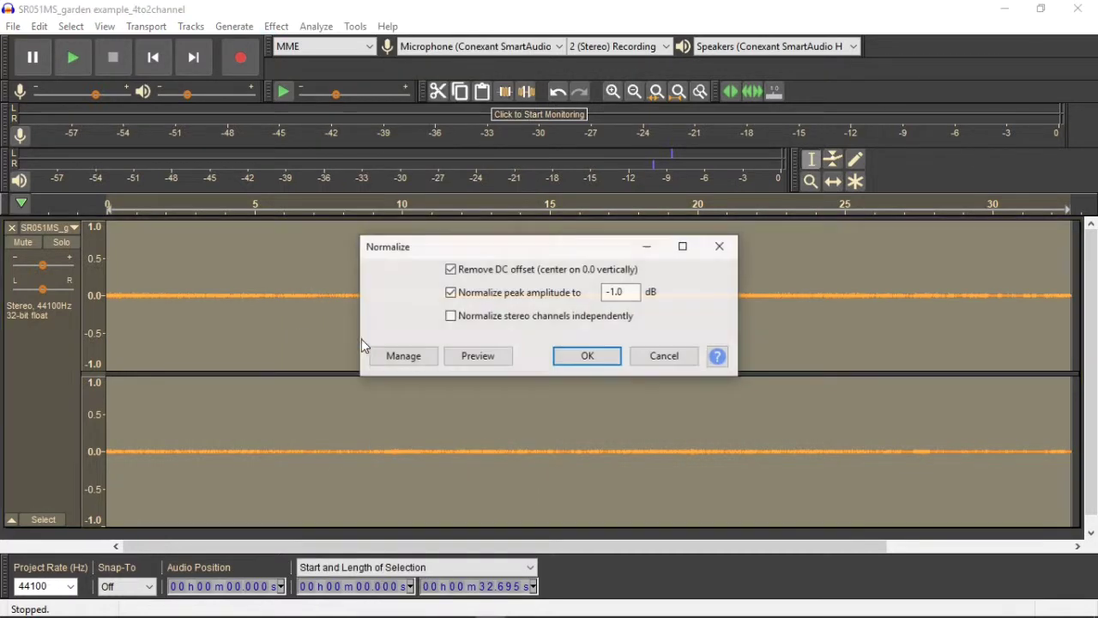
pyautogui.click(568, 356)
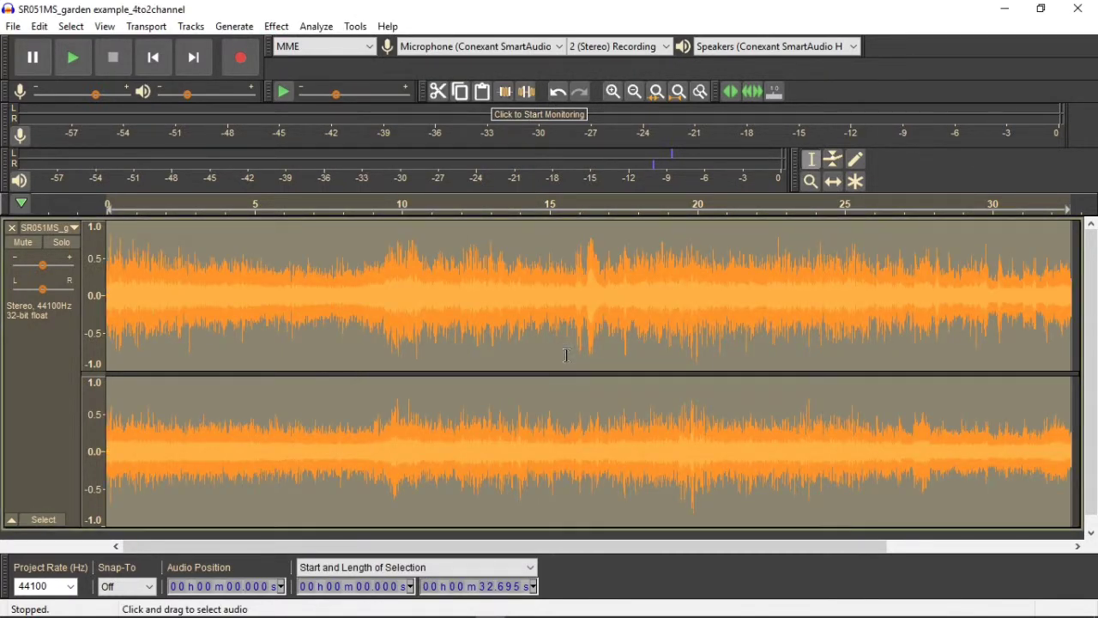
# Step: Apply the Compressor with threshold -12 dB, noise floor -40 dB, ratio 2:1, attack 0.20 s, release 1.0 s and make-up gain on
pyautogui.click(277, 26)
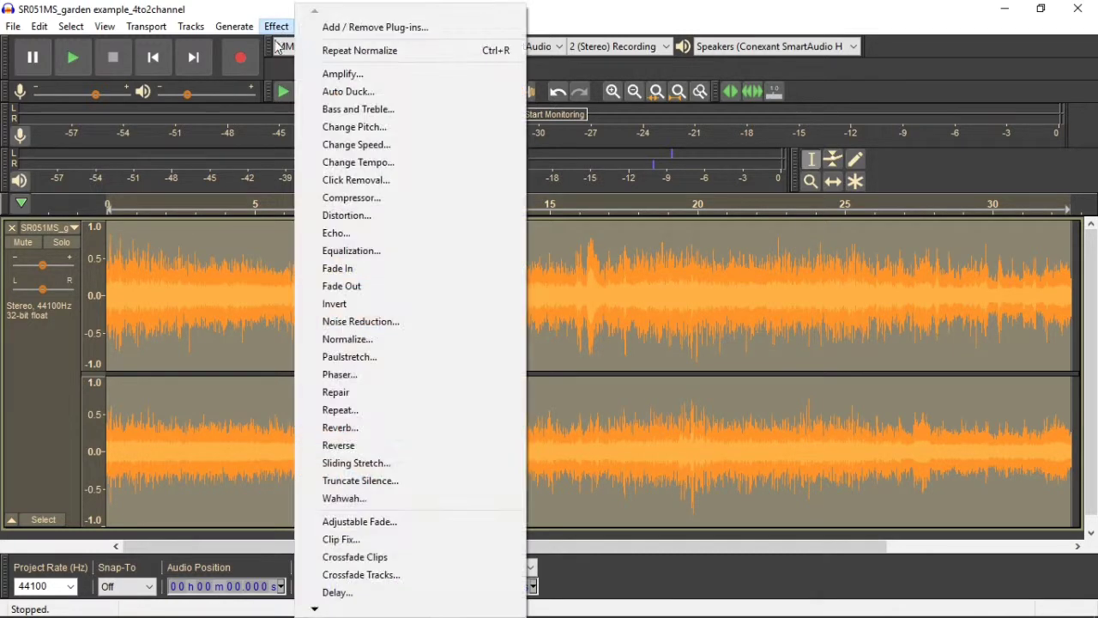
pyautogui.click(324, 198)
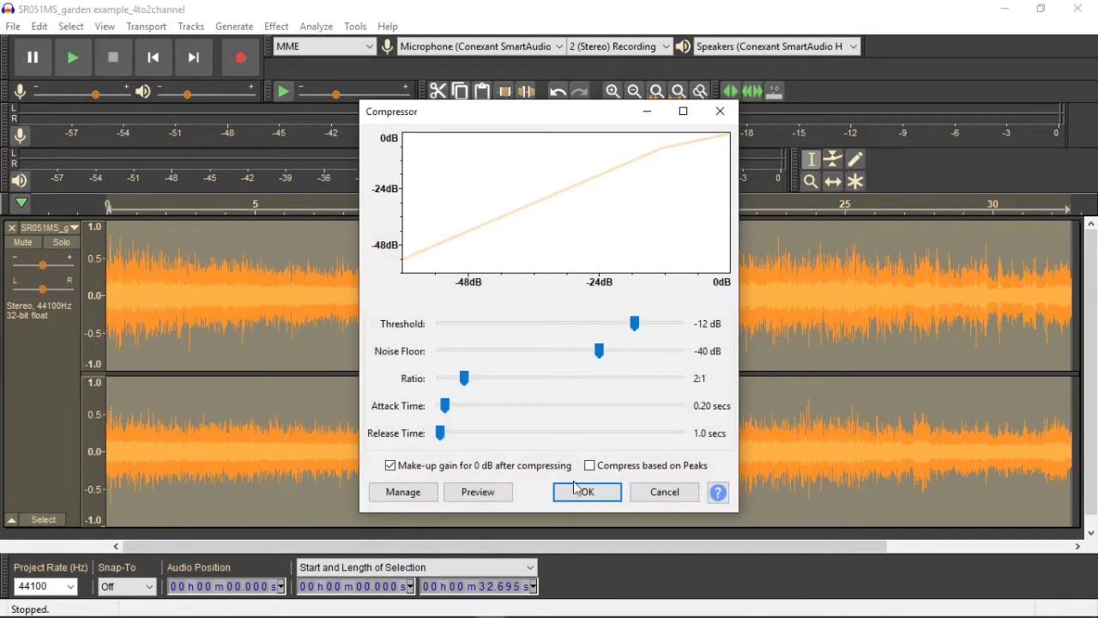
pyautogui.click(576, 502)
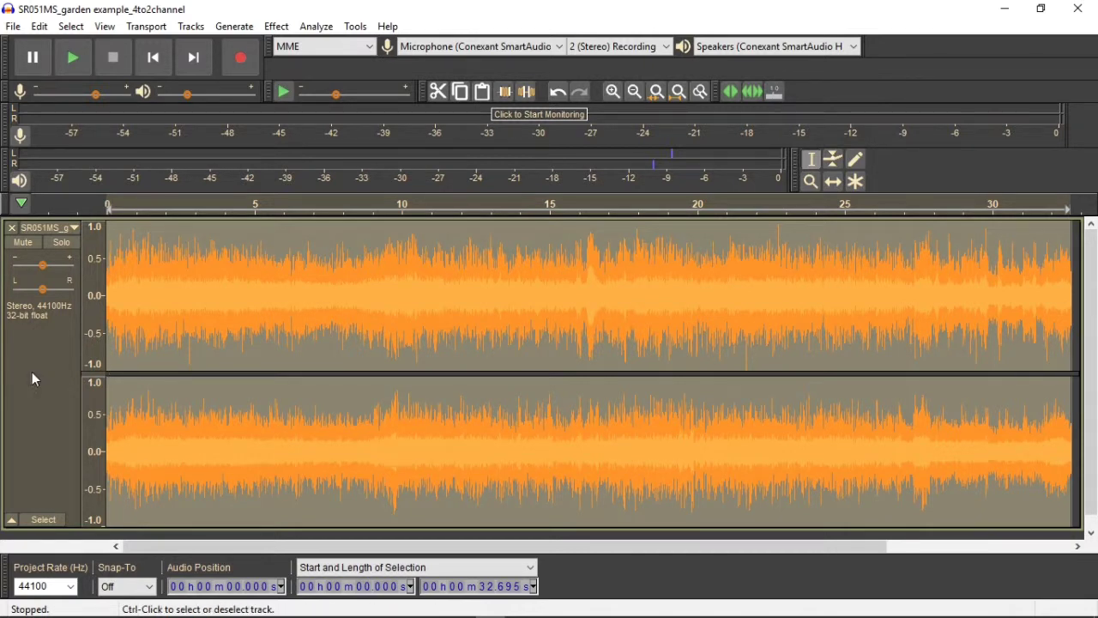
# Step: Return to the start of the recording and play the opening seconds of the compressed track
pyautogui.click(153, 56)
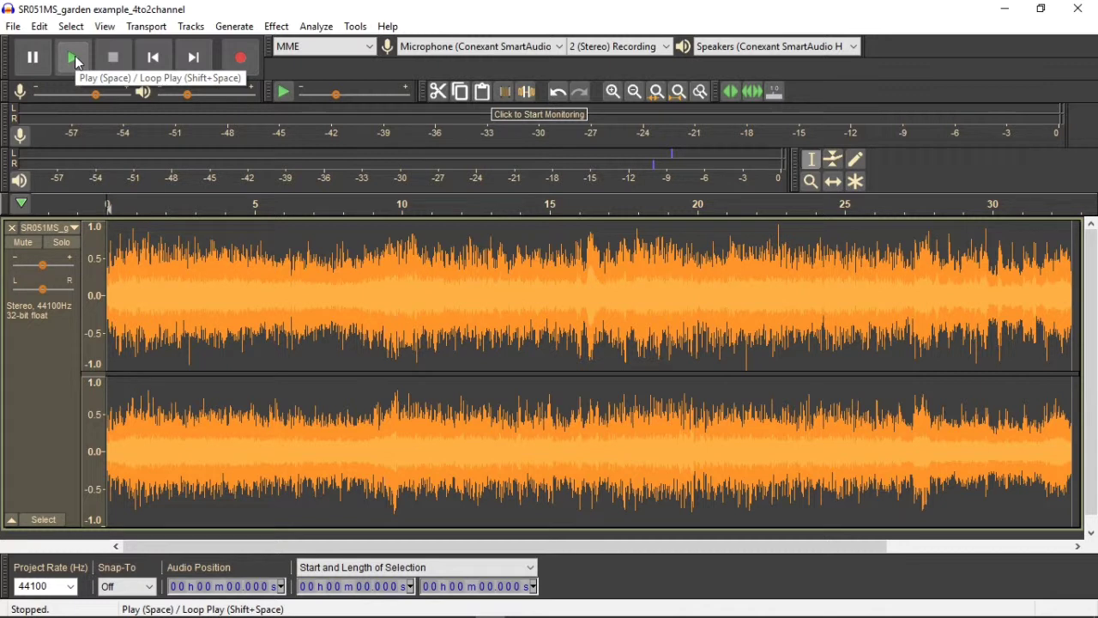
pyautogui.click(73, 58)
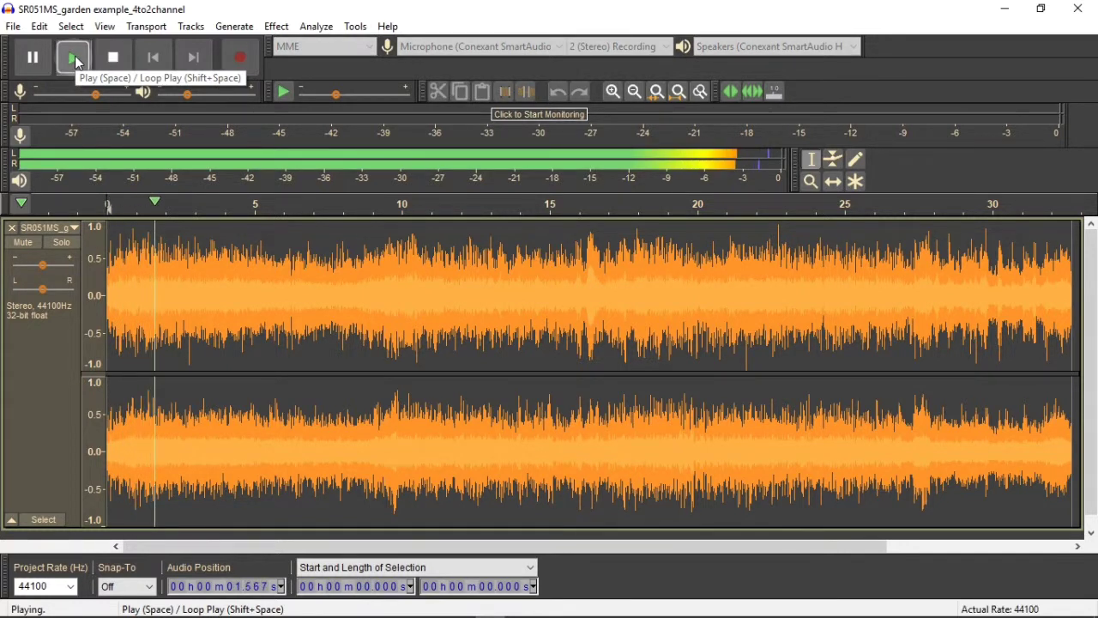
pyautogui.click(75, 61)
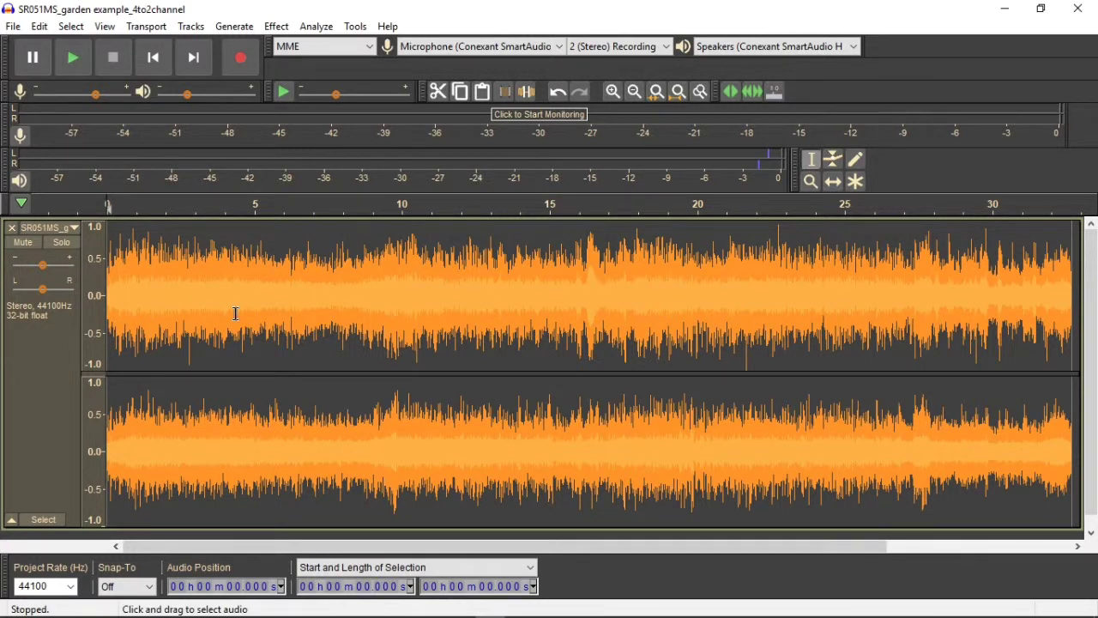
# Step: Lower the computer volume to 14 and play the opening of the recording at that level
pyautogui.press('XF86AudioLowerVolume')
pyautogui.press('XF86AudioLowerVolume')
pyautogui.press('XF86AudioLowerVolume')
pyautogui.press('XF86AudioLowerVolume')
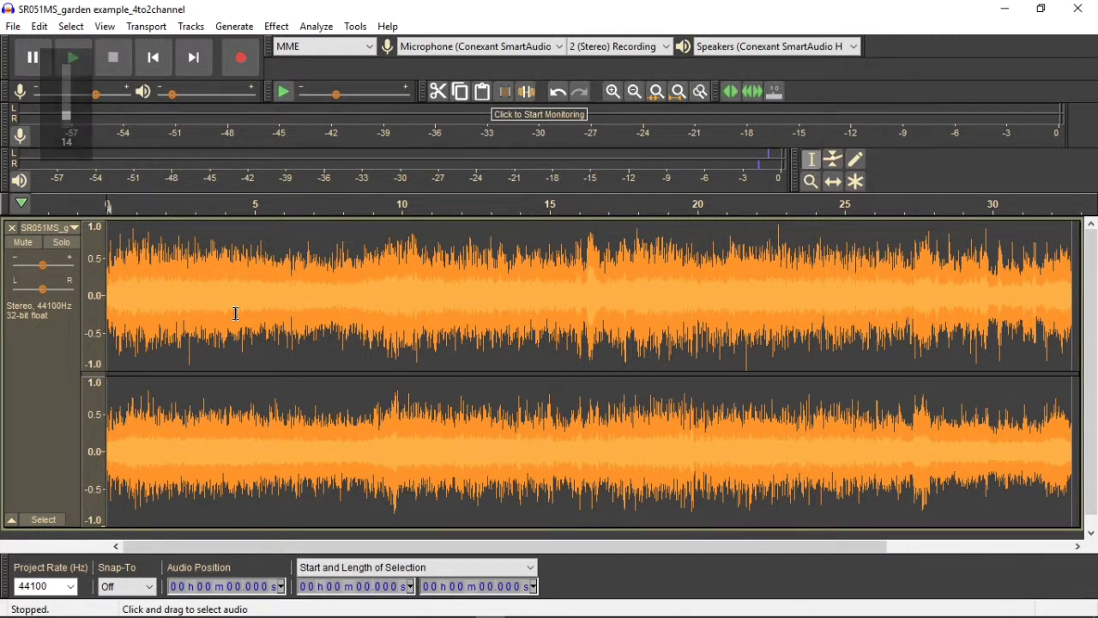
pyautogui.press('XF86AudioLowerVolume')
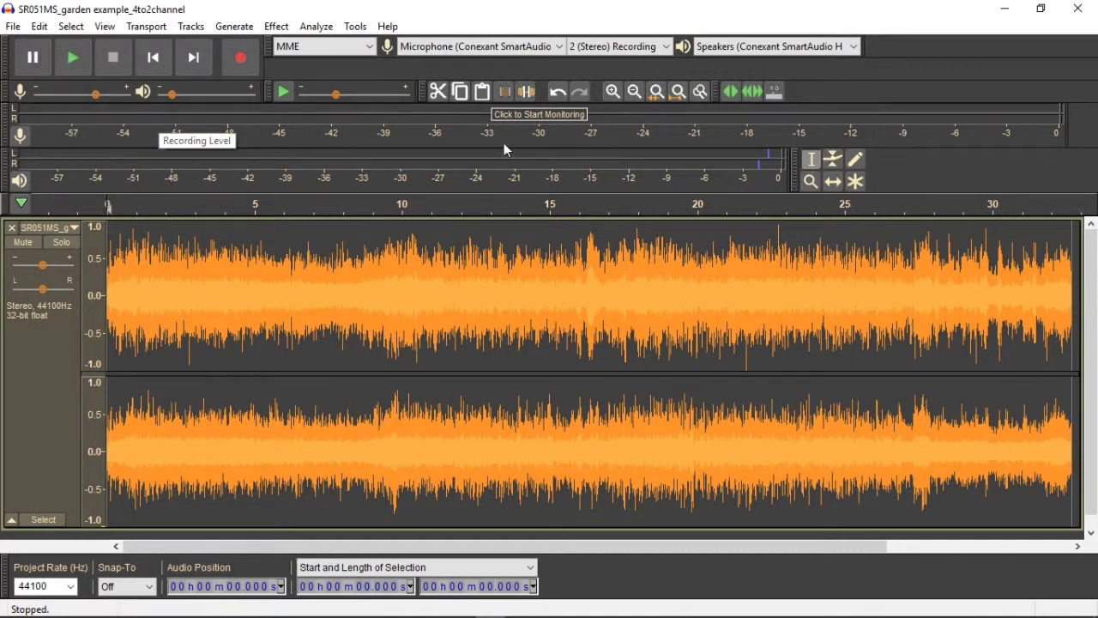
pyautogui.click(72, 58)
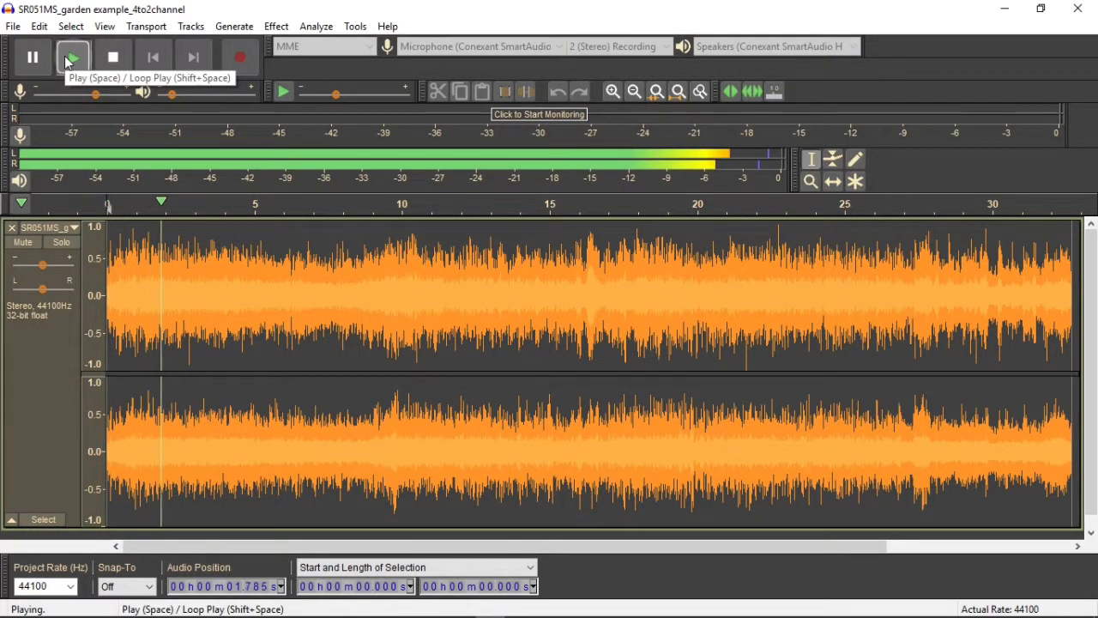
pyautogui.click(69, 61)
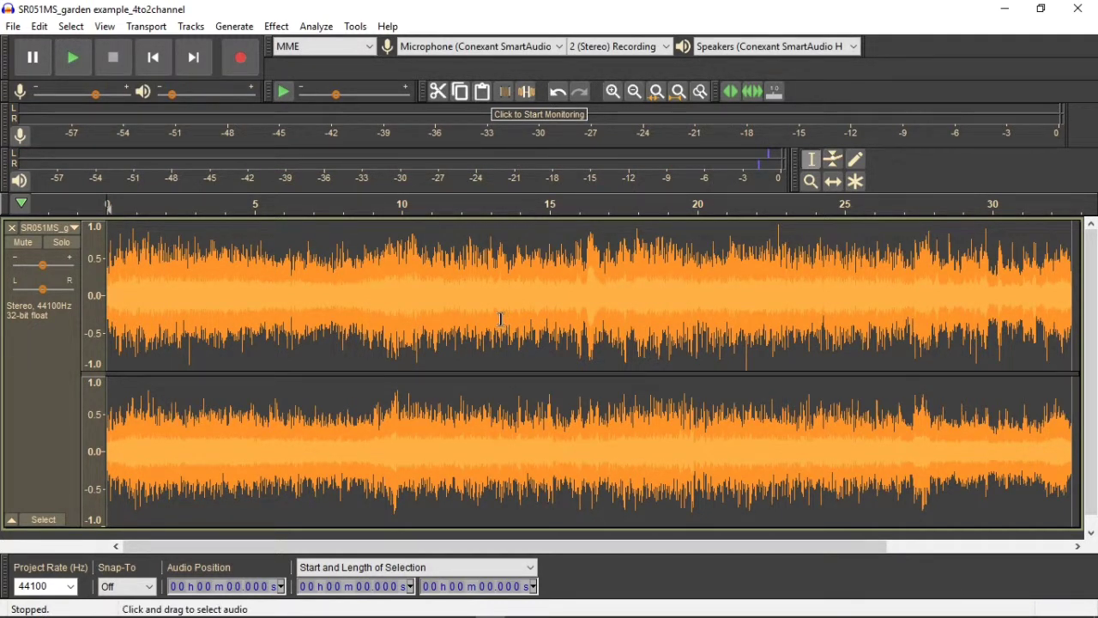
# Step: Listen to the recording from the beginning and again from about 15.3 s, stopping playback after each passage
pyautogui.click(73, 57)
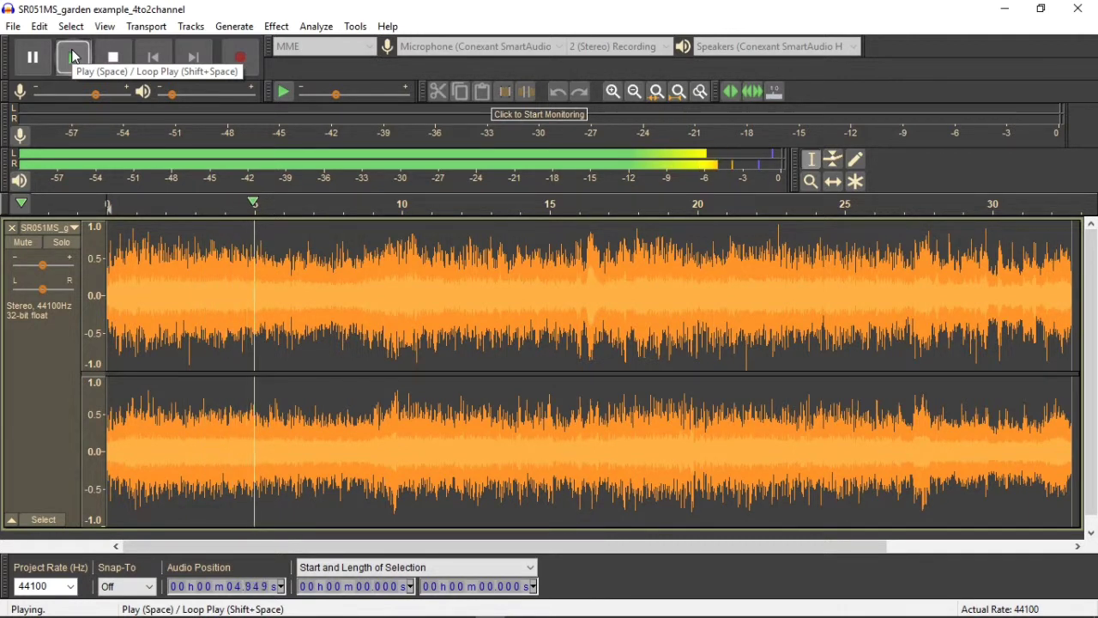
pyautogui.press('space')
pyautogui.click(559, 250)
pyautogui.press('space')
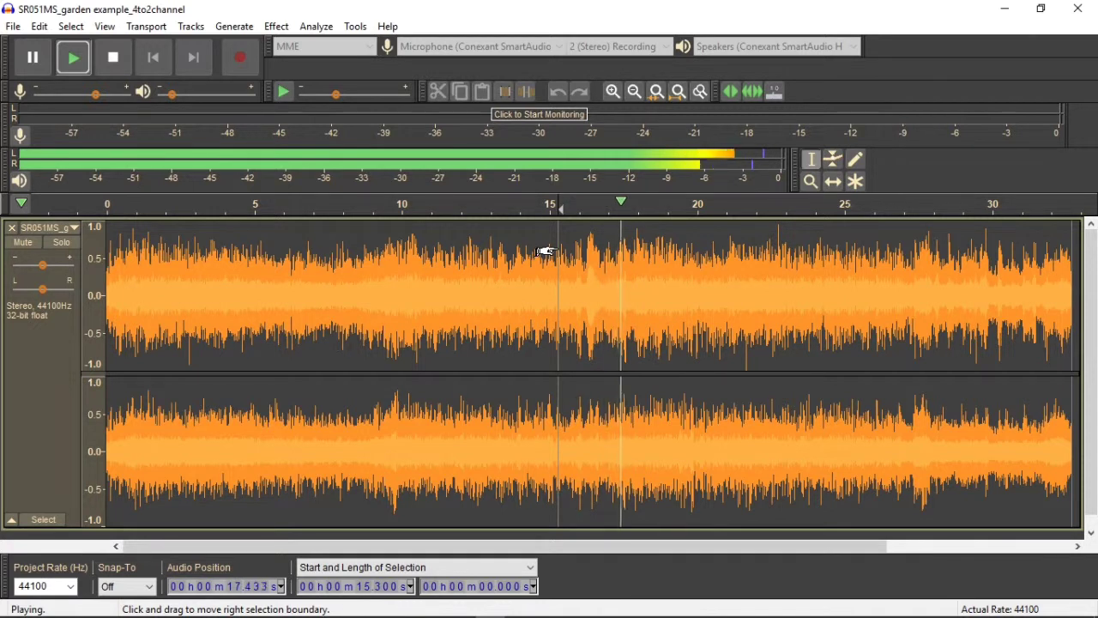
pyautogui.press('space')
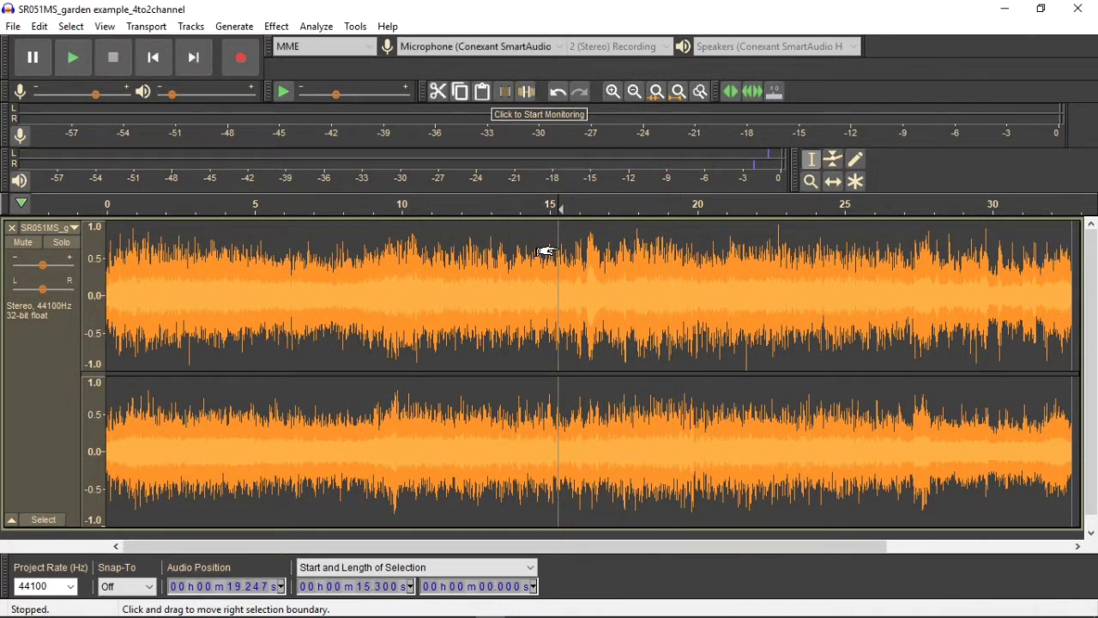
pyautogui.click(13, 25)
pyautogui.moveTo(116, 146)
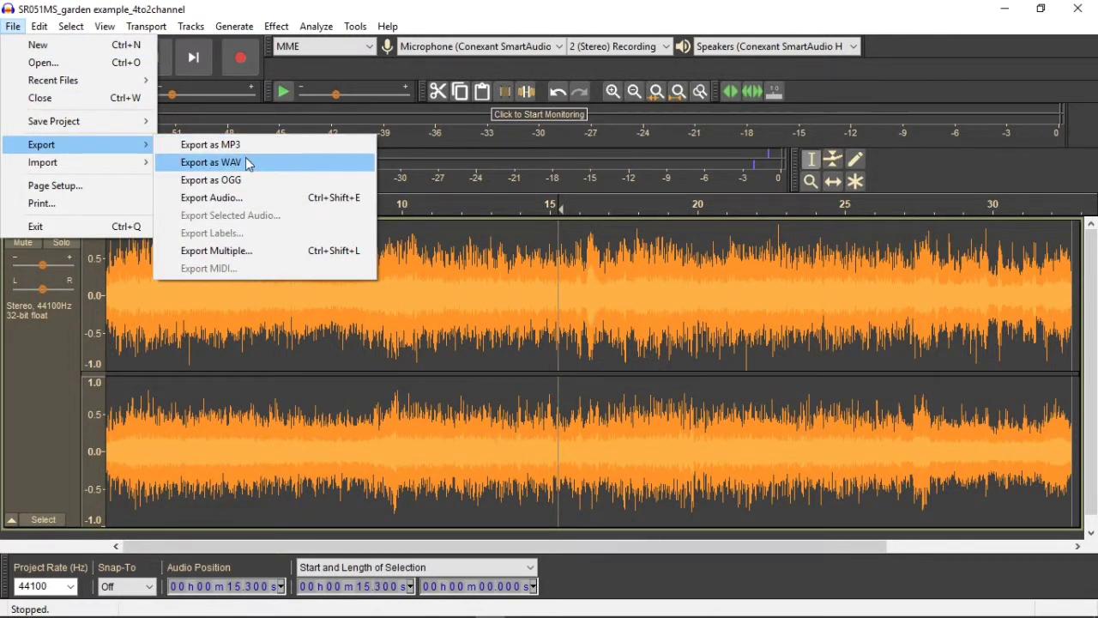
pyautogui.click(44, 356)
# Step: Select the whole track, preview the Reverb effect with its present settings, and close the effect without applying it
pyautogui.click(43, 355)
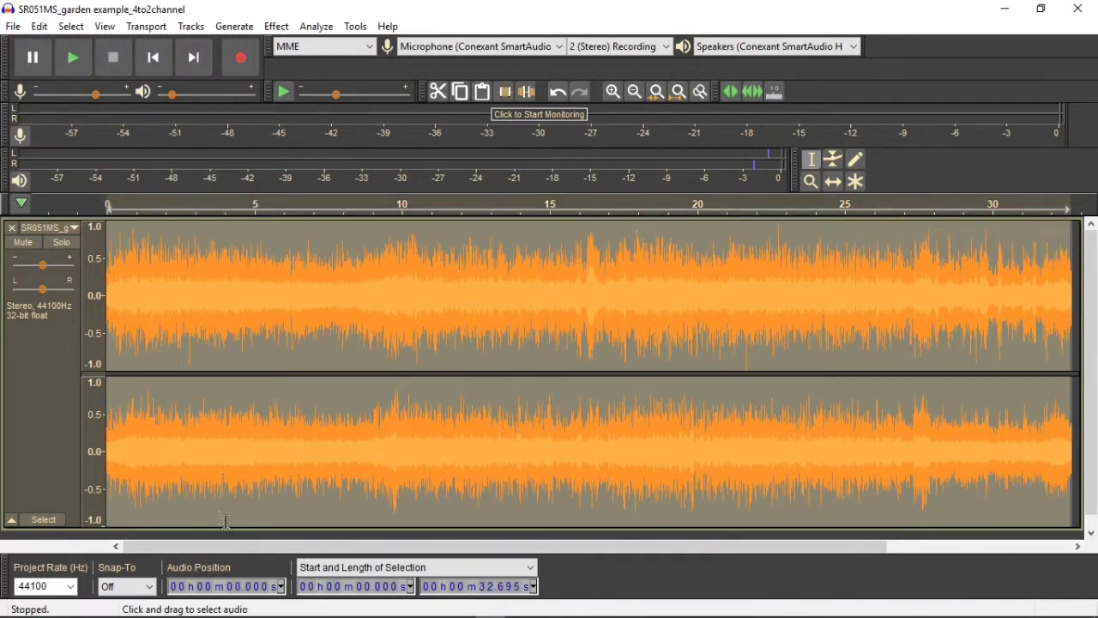
pyautogui.click(276, 26)
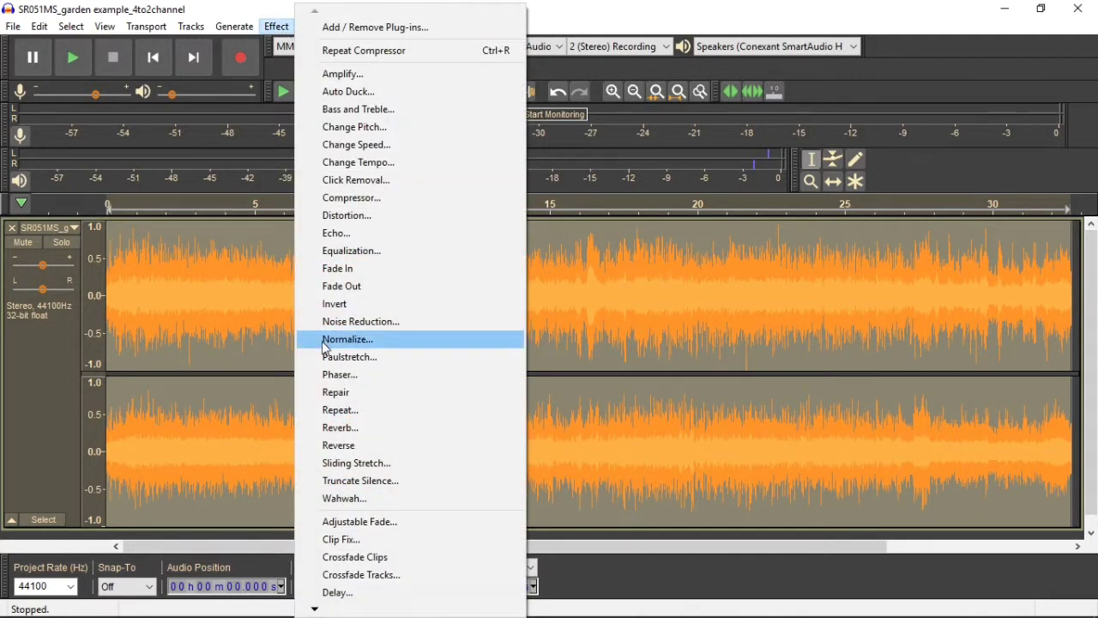
pyautogui.click(326, 428)
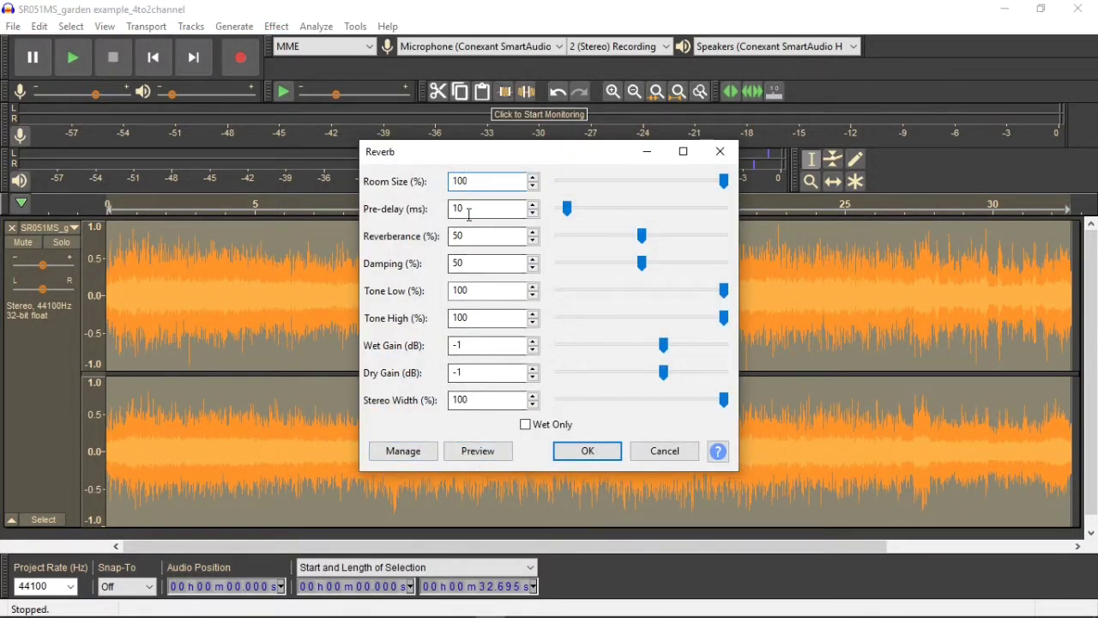
pyautogui.click(478, 451)
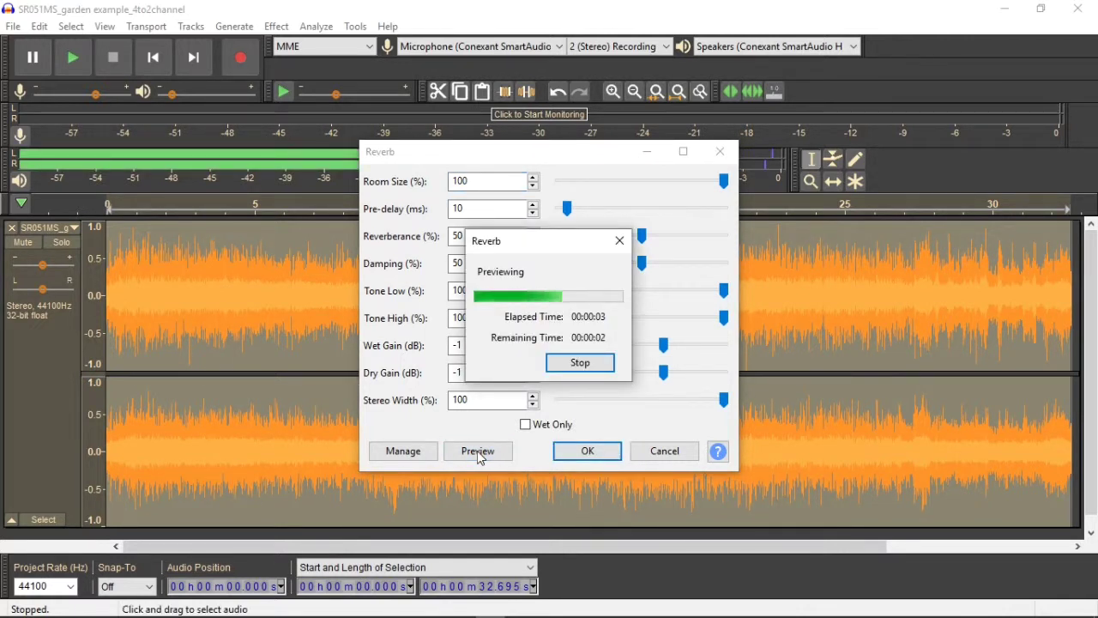
pyautogui.click(581, 363)
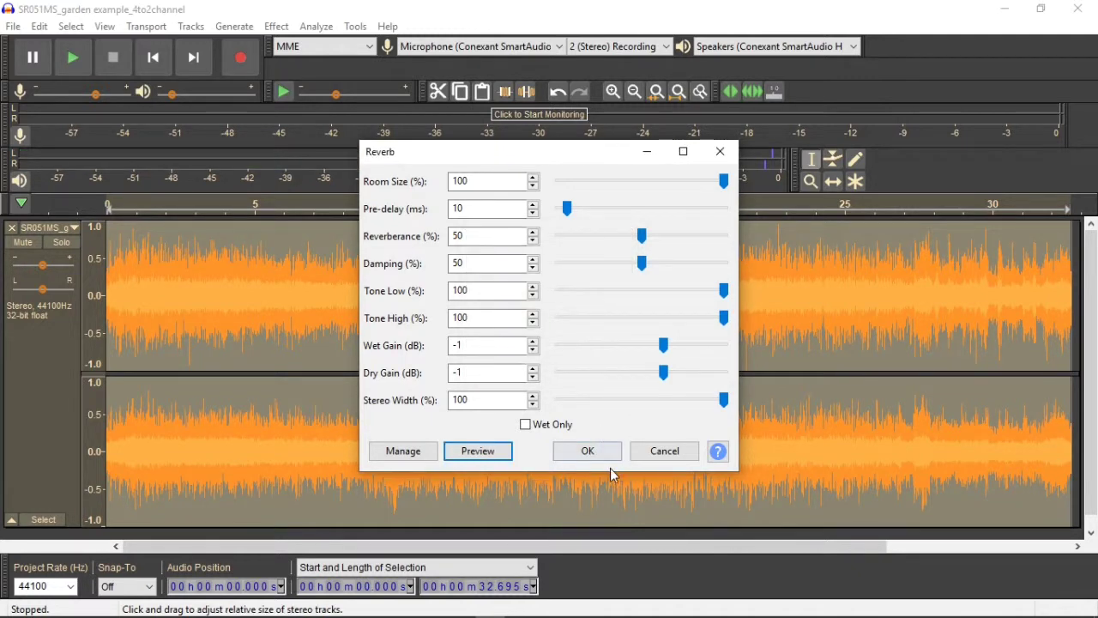
pyautogui.click(678, 448)
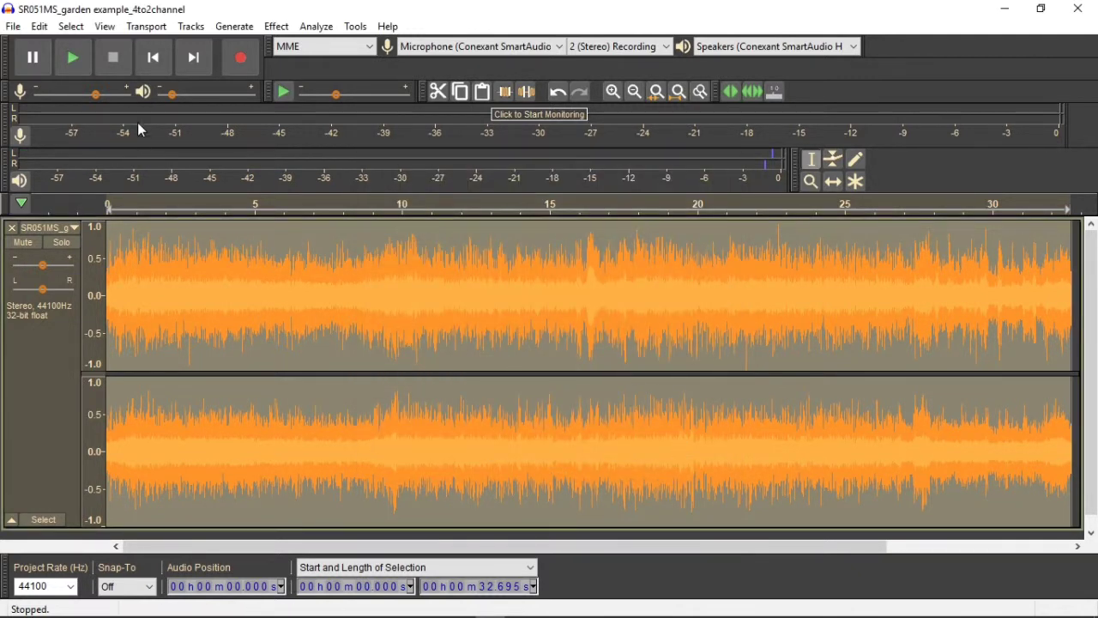
# Step: Play the recording from its start without reverb for comparison and stop it
pyautogui.click(151, 58)
pyautogui.click(75, 58)
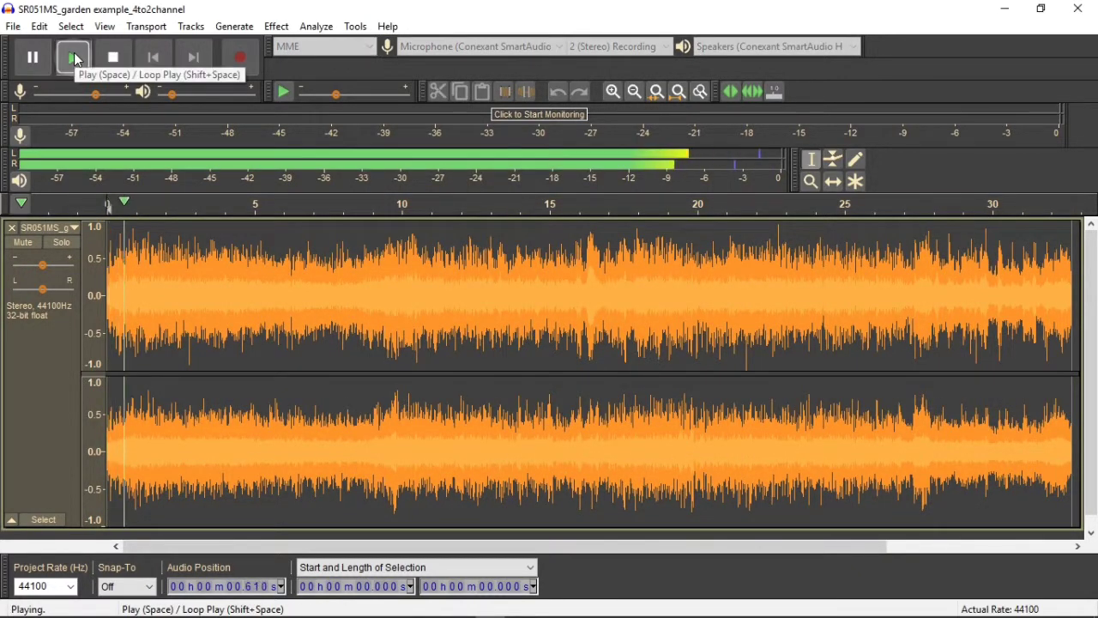
pyautogui.click(102, 64)
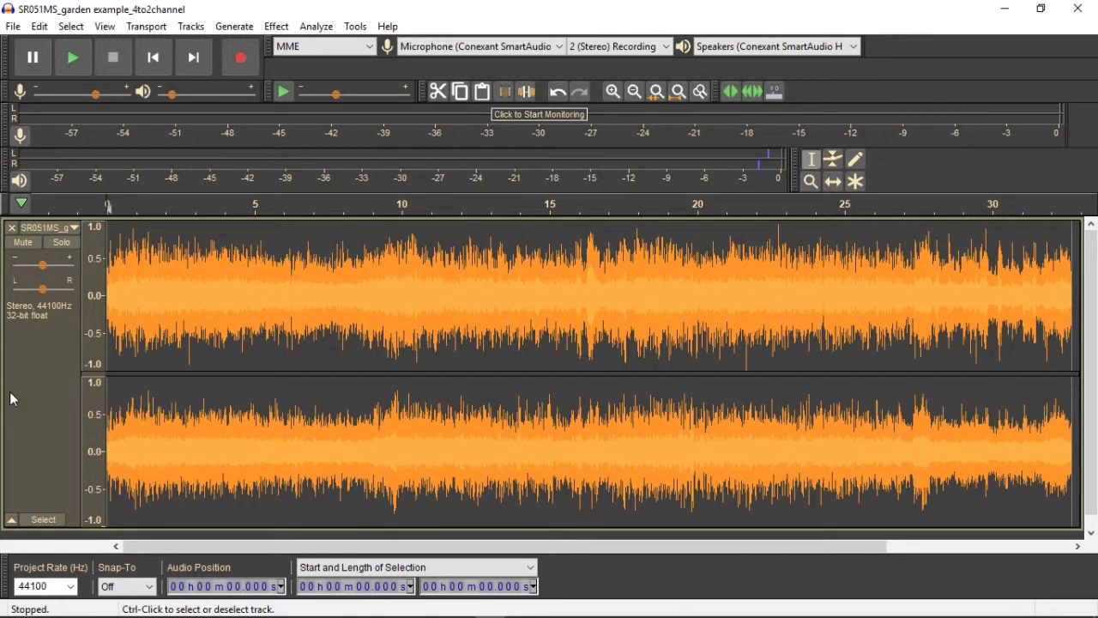
# Step: Switch to Picasa Photo Viewer, review the PC volume and spike-listening items of the checklist, and return to Audacity
pyautogui.moveTo(537, 591)
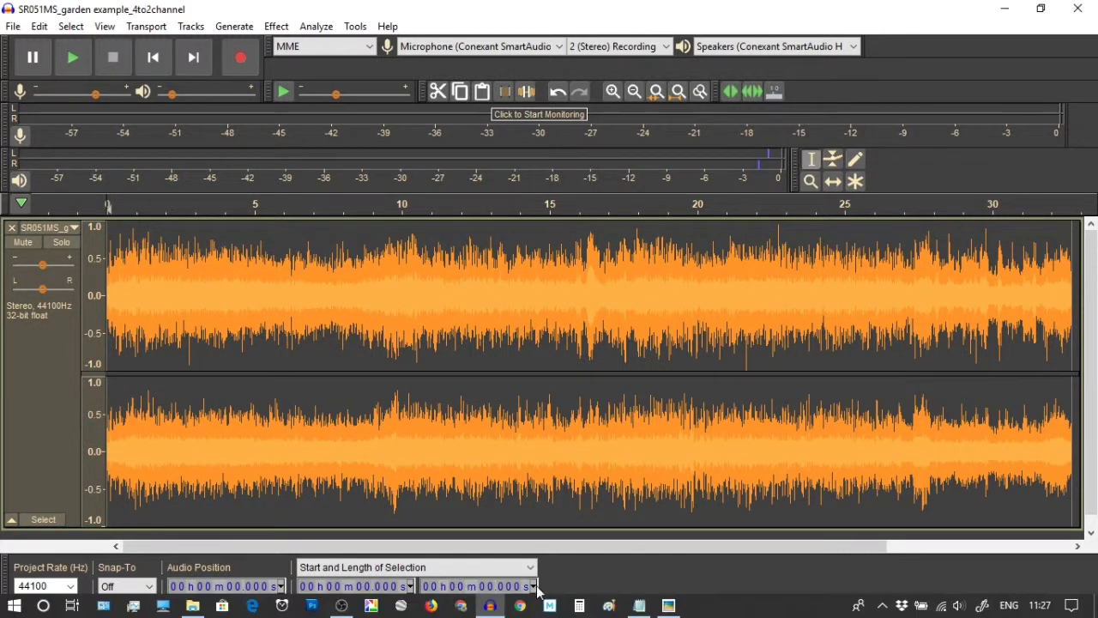
pyautogui.click(669, 606)
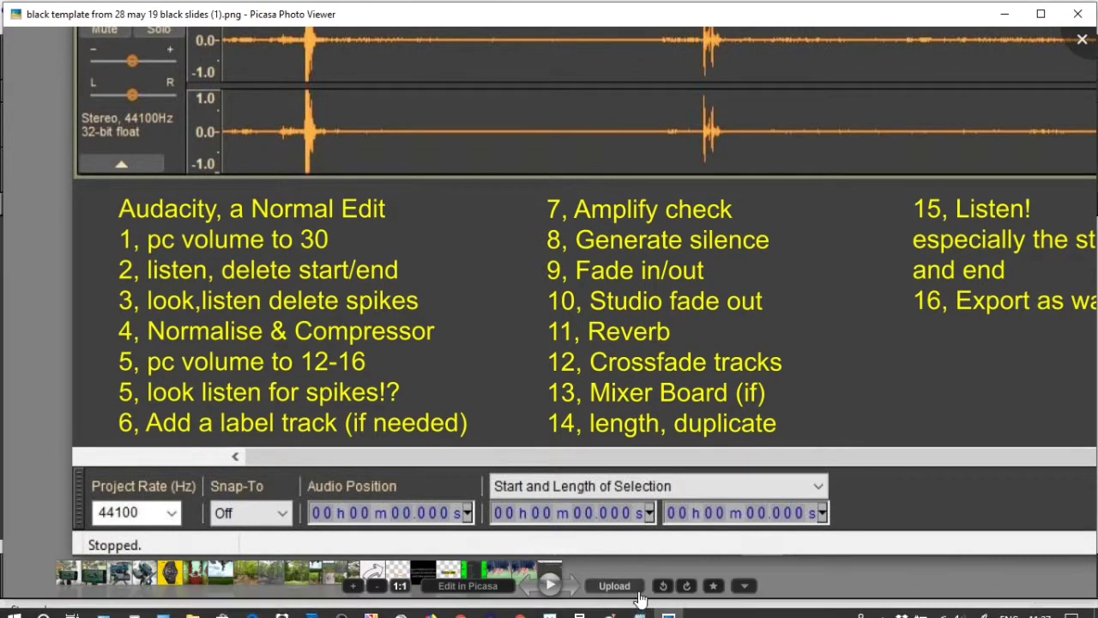
pyautogui.click(490, 606)
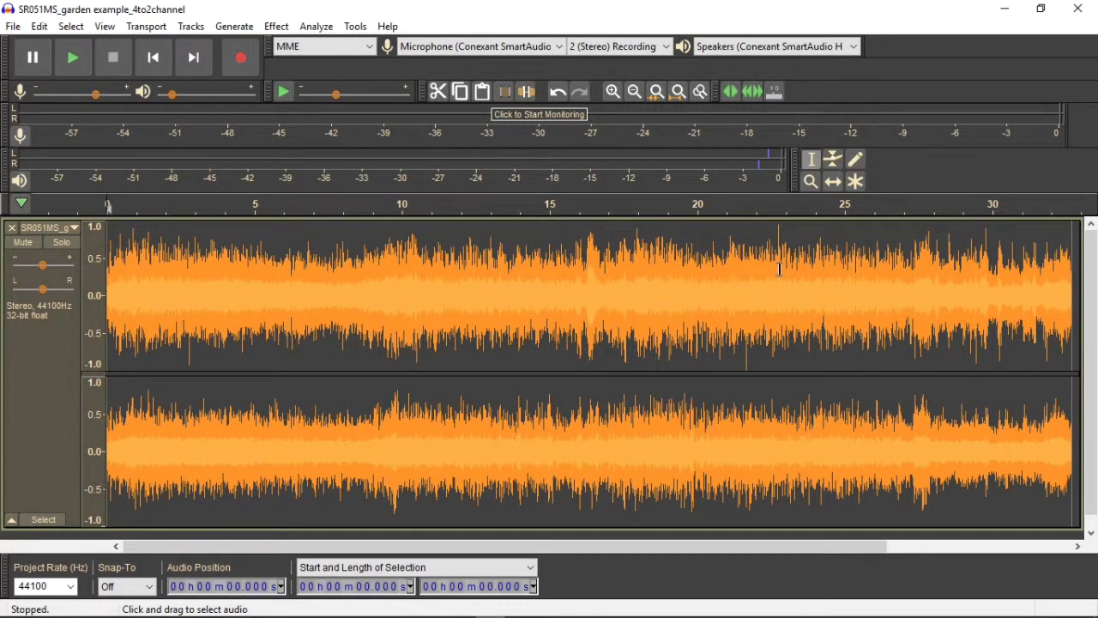
# Step: Mark the tall peak near 22.5 s, clear the selection, and listen to the passage from about 22.38 s
pyautogui.moveTo(772, 264); pyautogui.dragTo(791, 270)
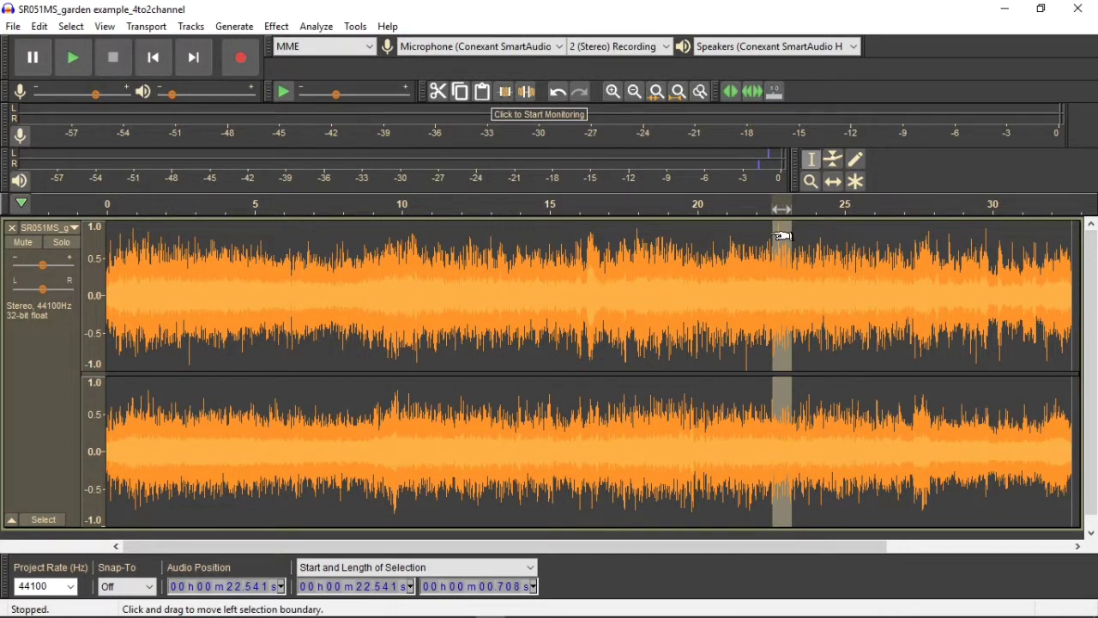
pyautogui.click(763, 244)
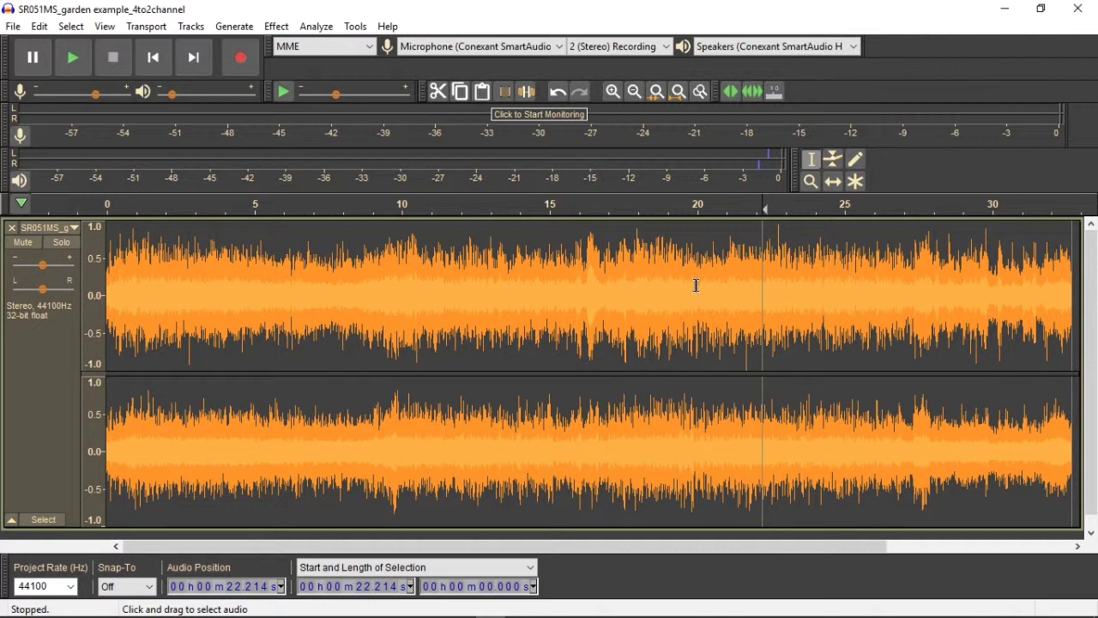
pyautogui.click(768, 262)
pyautogui.press('space')
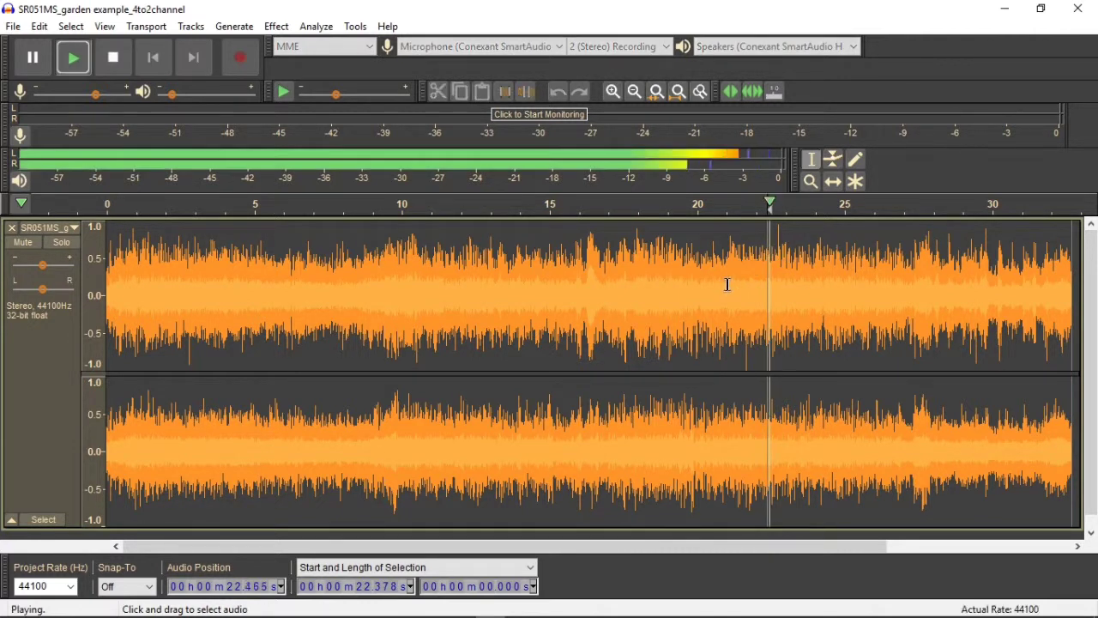
pyautogui.press('space')
# Step: Check the closing part for spikes by playing it from about 29.3 s and from about 27.9 s
pyautogui.click(972, 265)
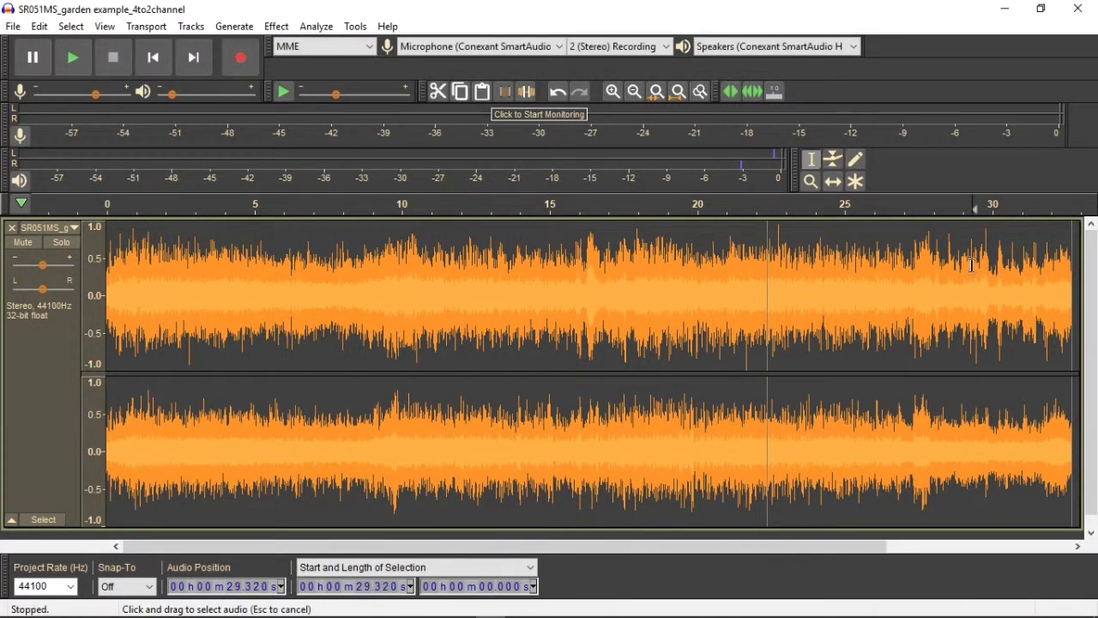
pyautogui.press('space')
pyautogui.press('space')
pyautogui.click(931, 290)
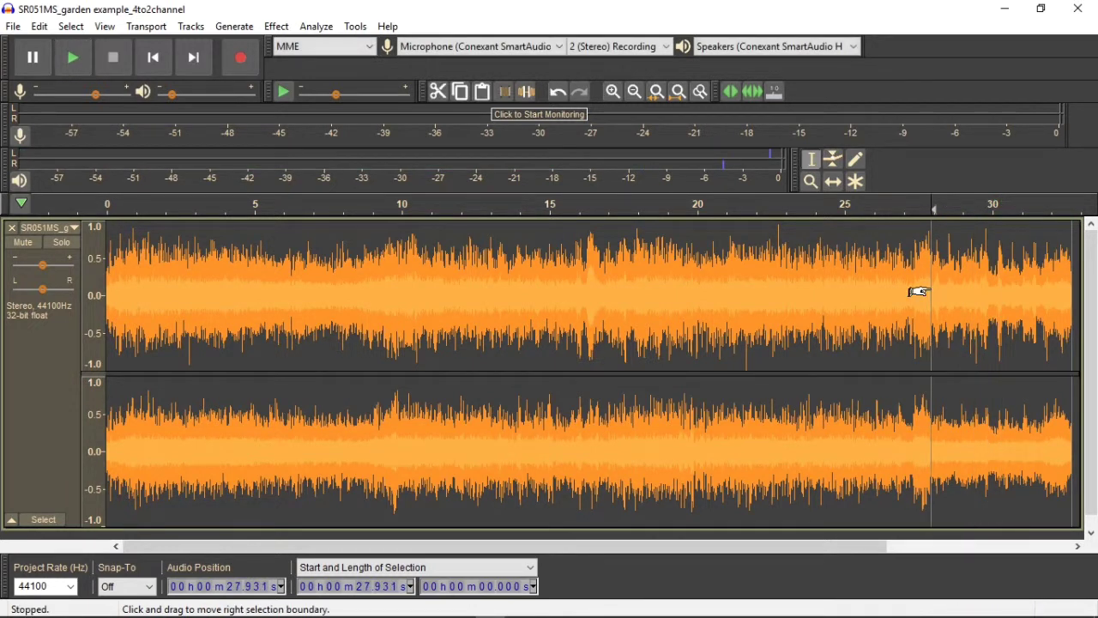
pyautogui.press('space')
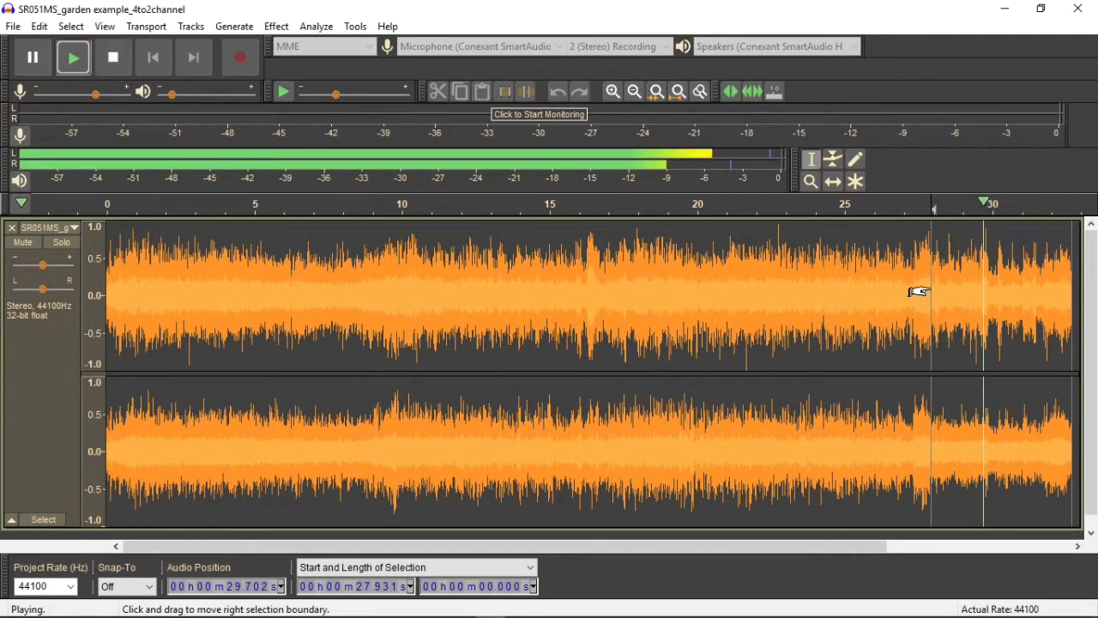
pyautogui.press('space')
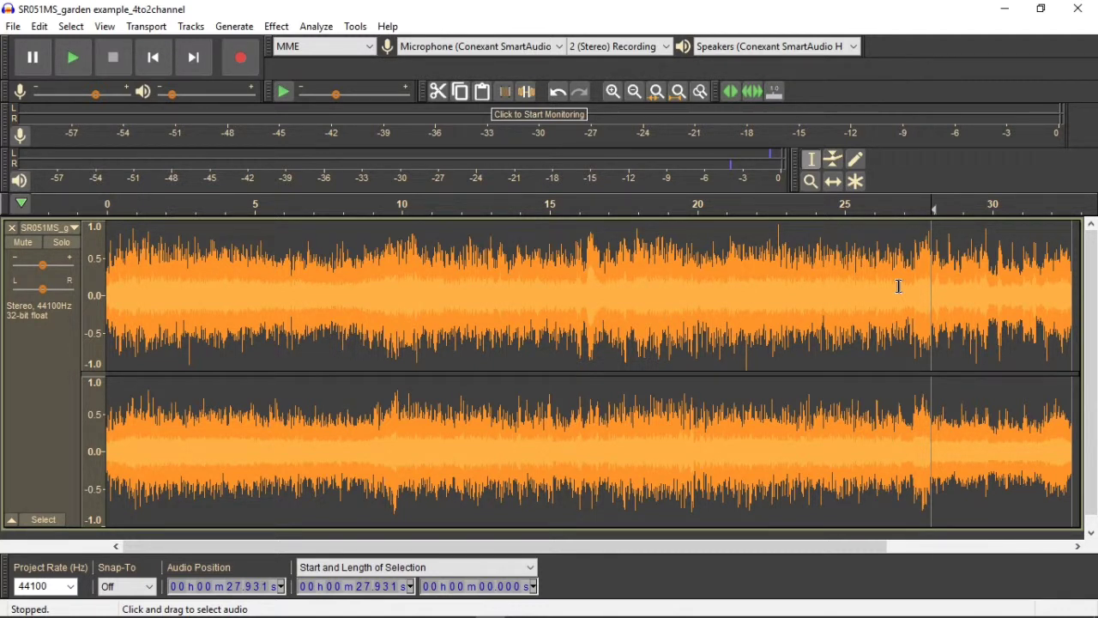
# Step: Select the whole recording, check its headroom with the Amplify effect, and close the effect without applying it
pyautogui.click(45, 362)
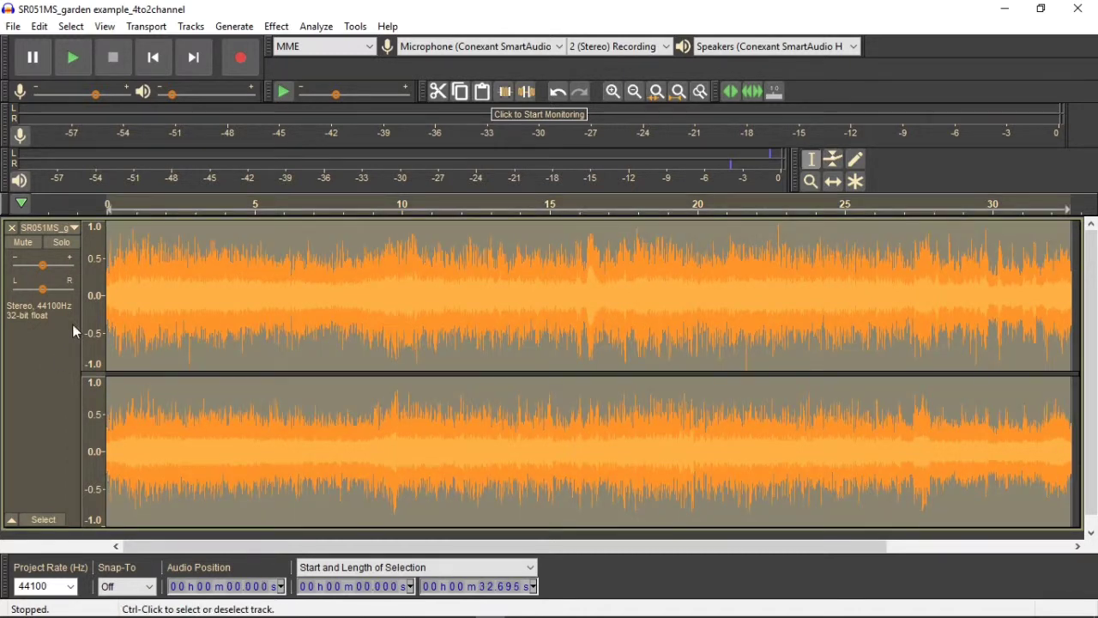
pyautogui.click(273, 27)
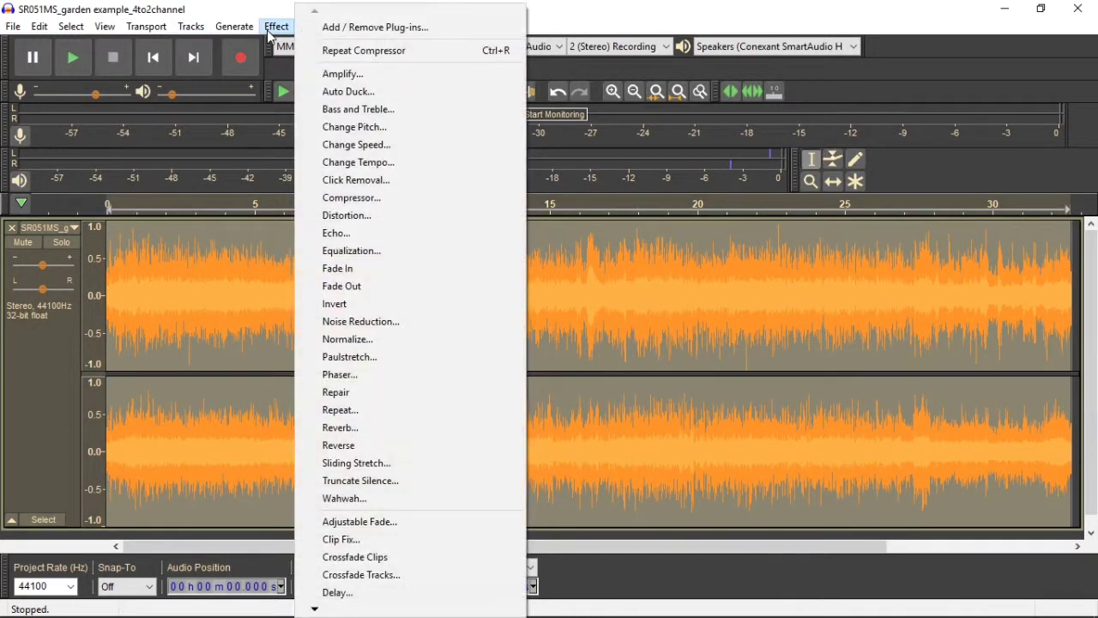
pyautogui.click(342, 73)
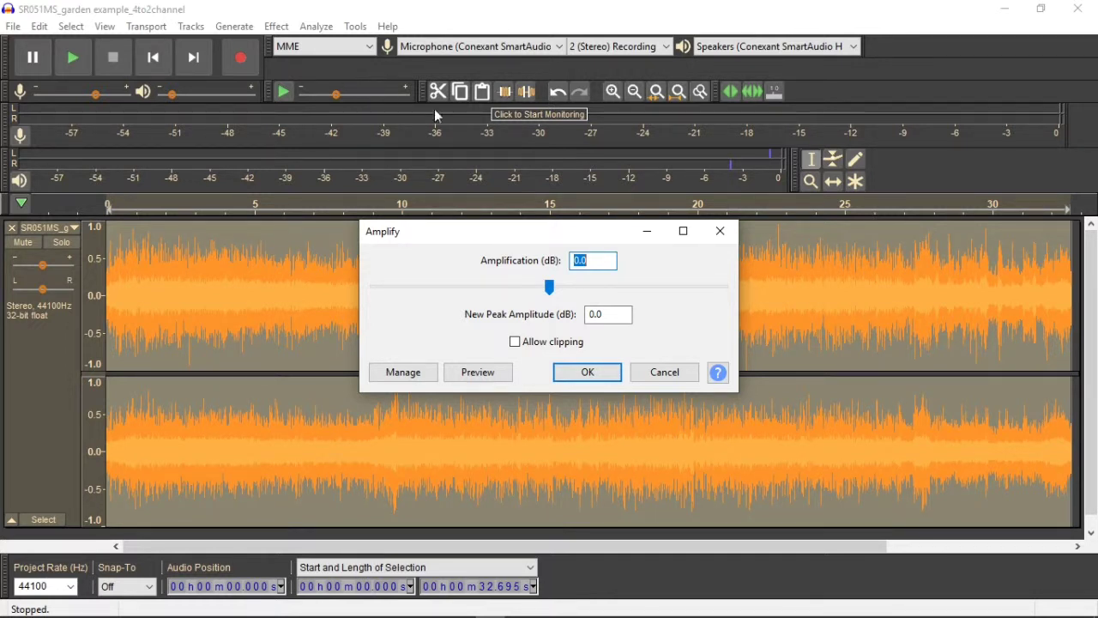
pyautogui.click(657, 376)
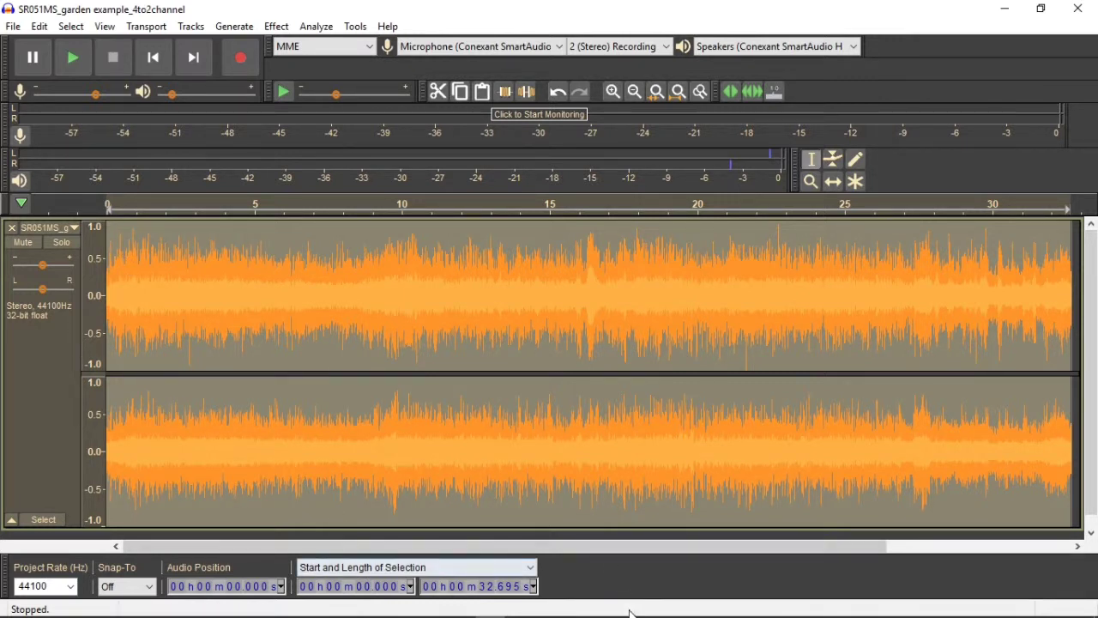
# Step: Review the checklist in Picasa Photo Viewer, return to Audacity, and add a label track below the audio track reduced in height
pyautogui.click(671, 607)
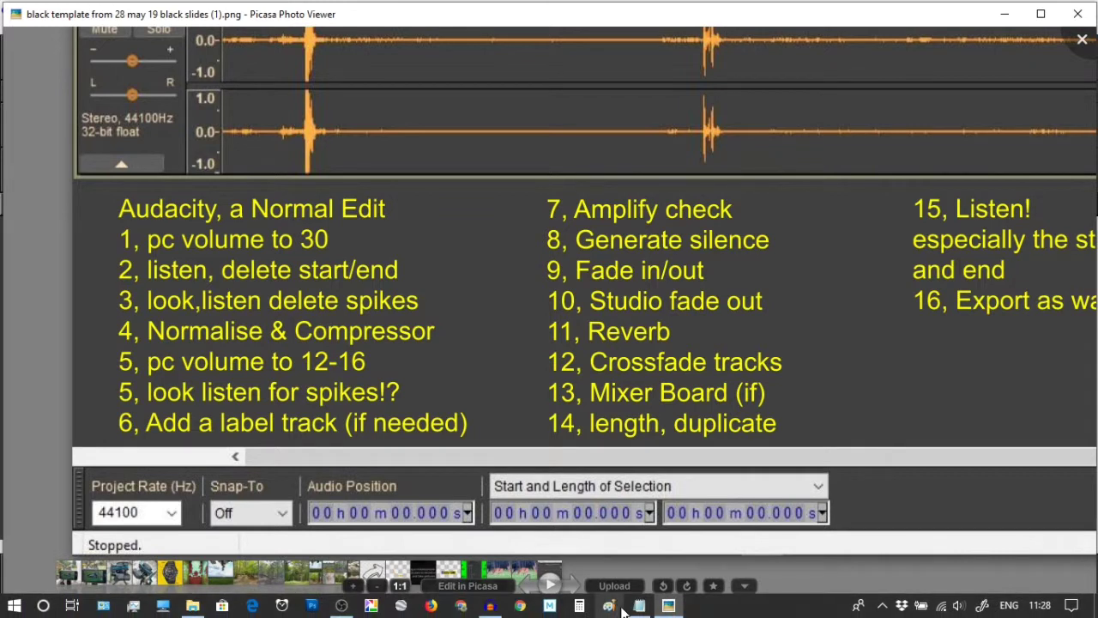
pyautogui.click(490, 606)
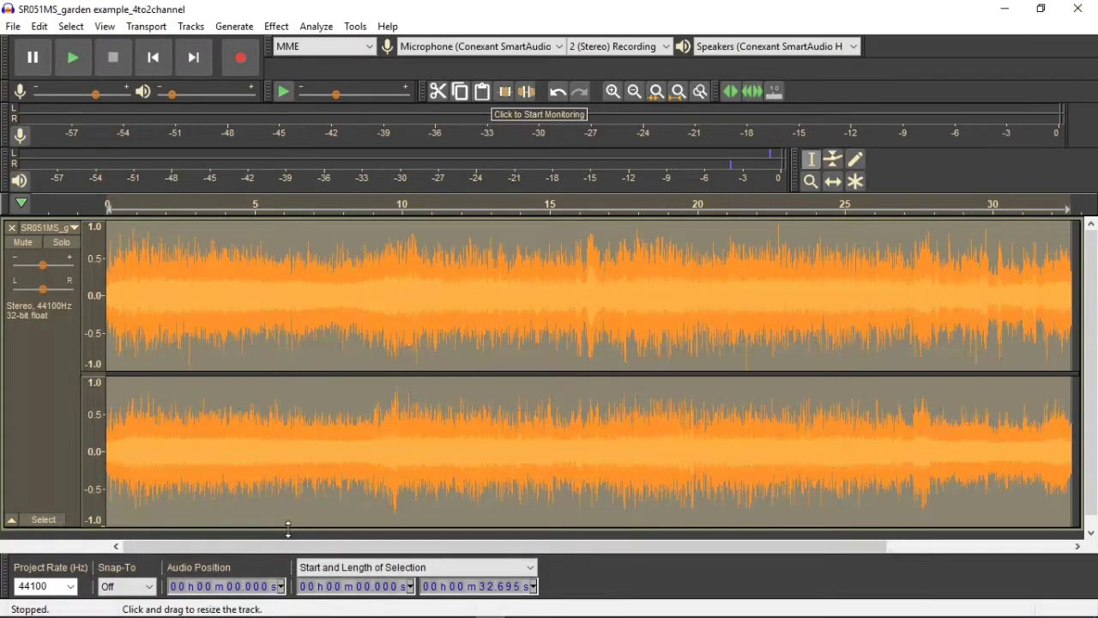
pyautogui.moveTo(286, 527); pyautogui.dragTo(280, 310)
pyautogui.click(189, 26)
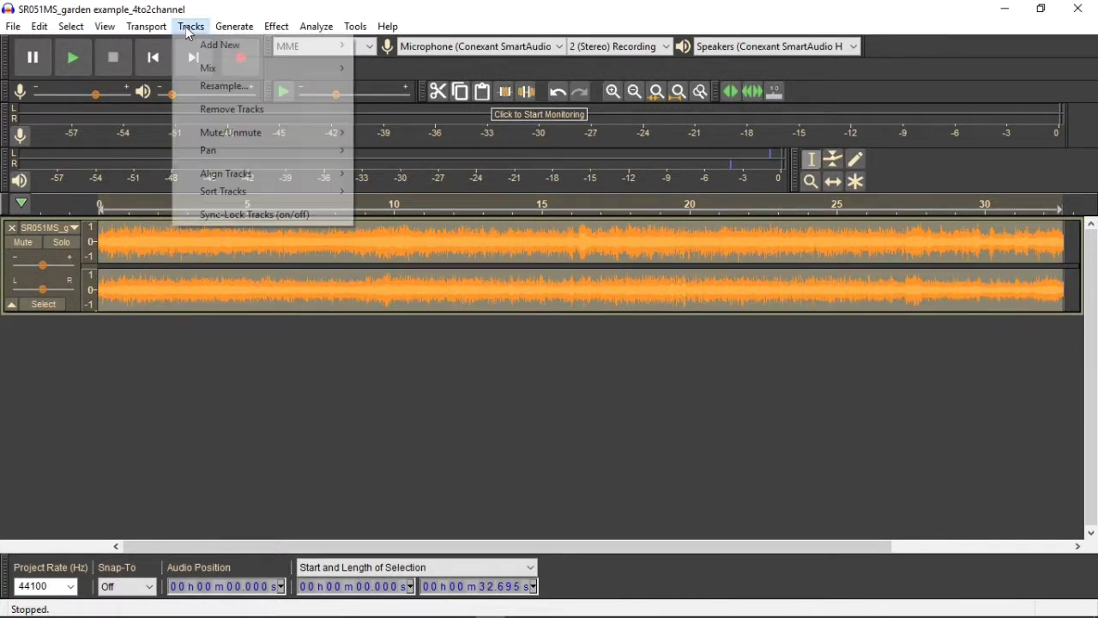
pyautogui.moveTo(287, 45)
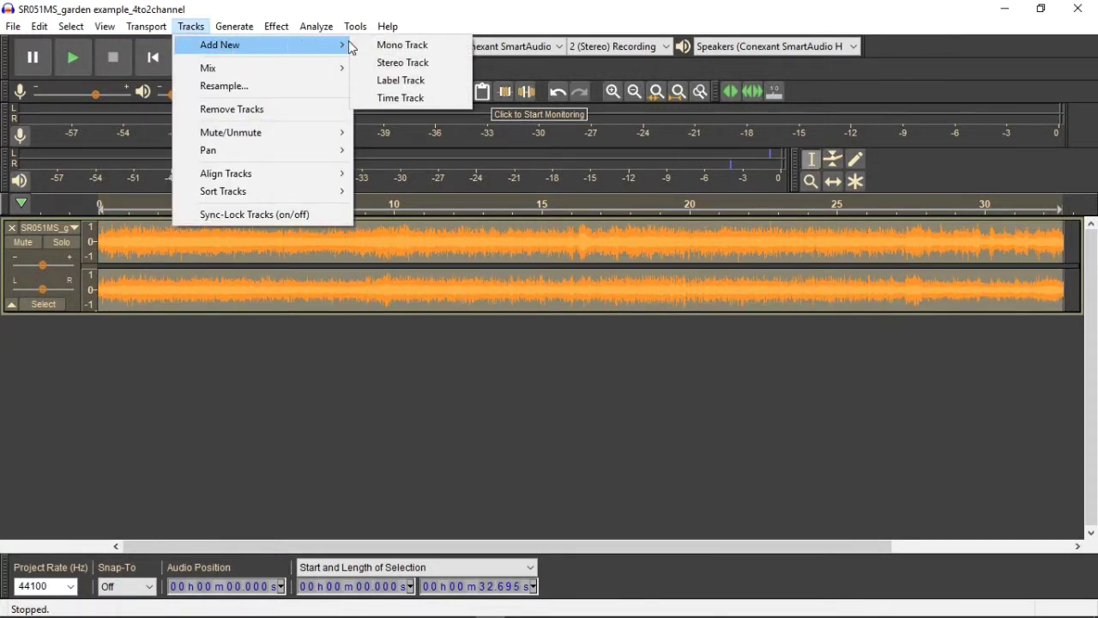
pyautogui.click(404, 81)
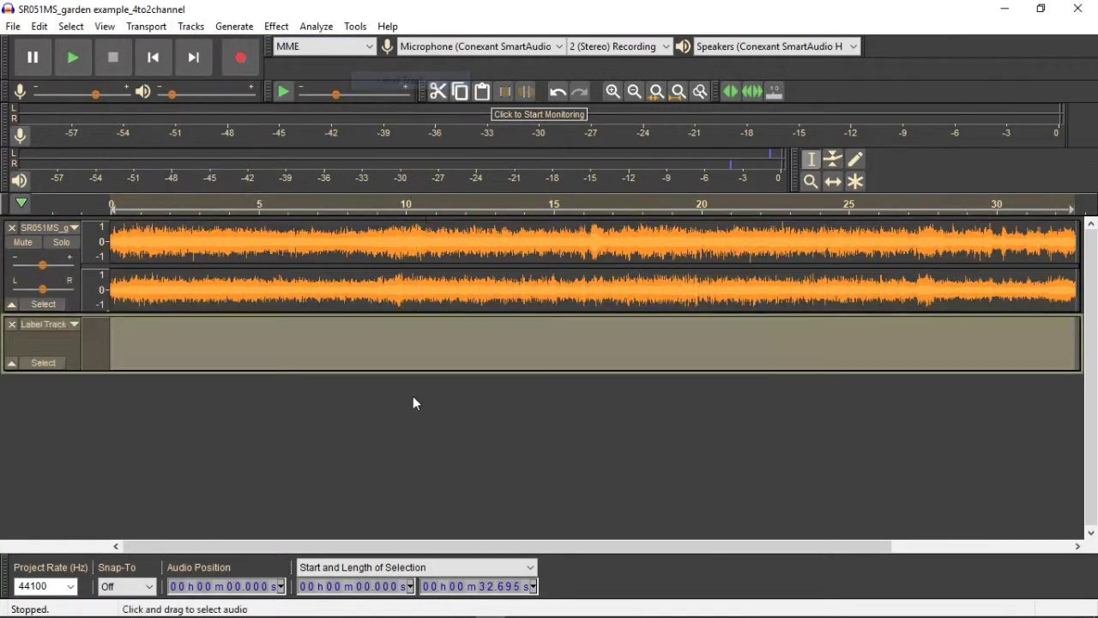
# Step: Listen from about 8.33 s to locate the crow call and add the label "crow" at about 9.77 s
pyautogui.click(356, 290)
pyautogui.press('space')
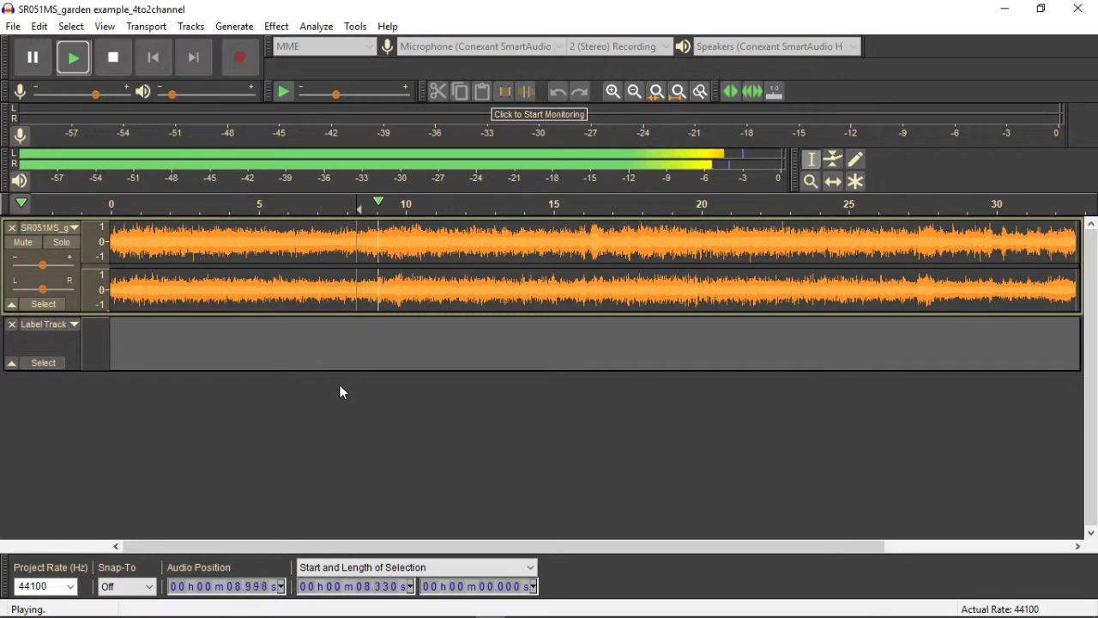
pyautogui.press('space')
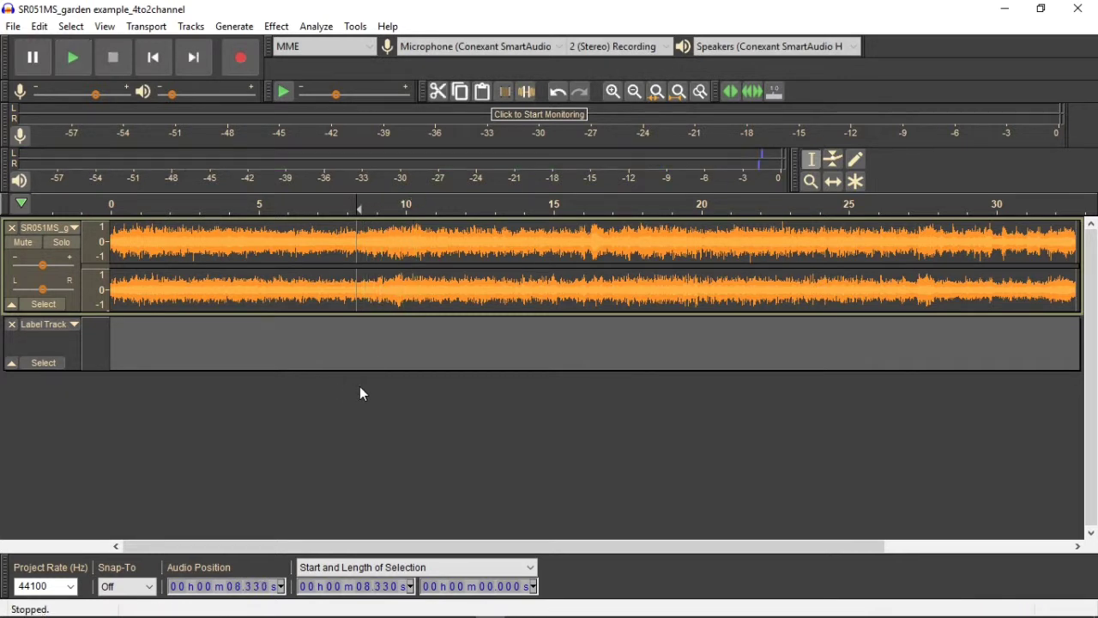
pyautogui.click(398, 328)
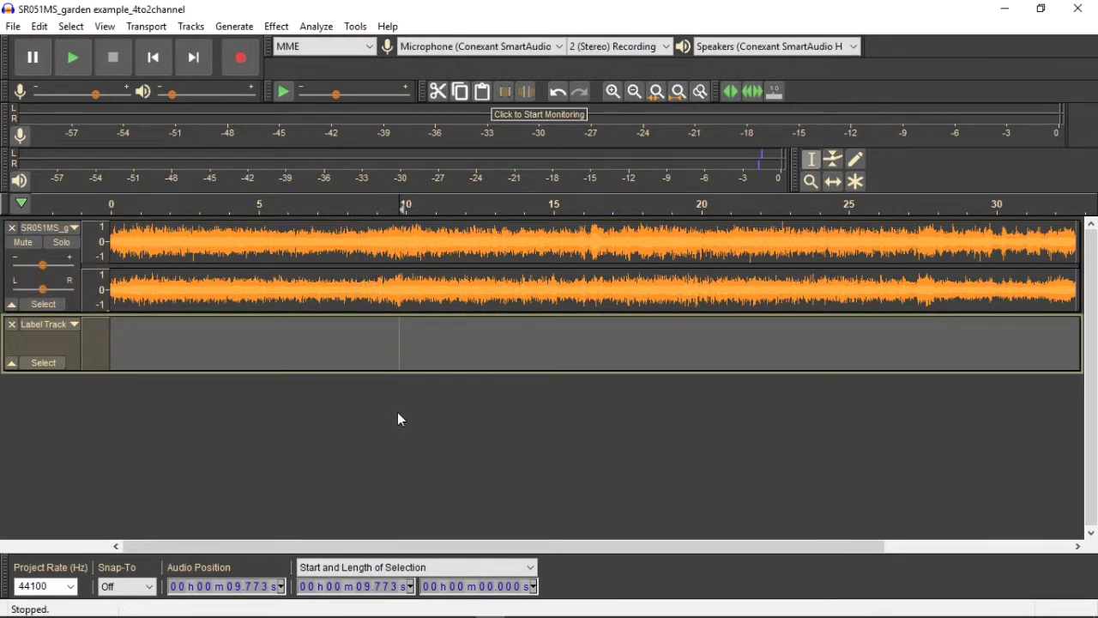
pyautogui.write('crow')
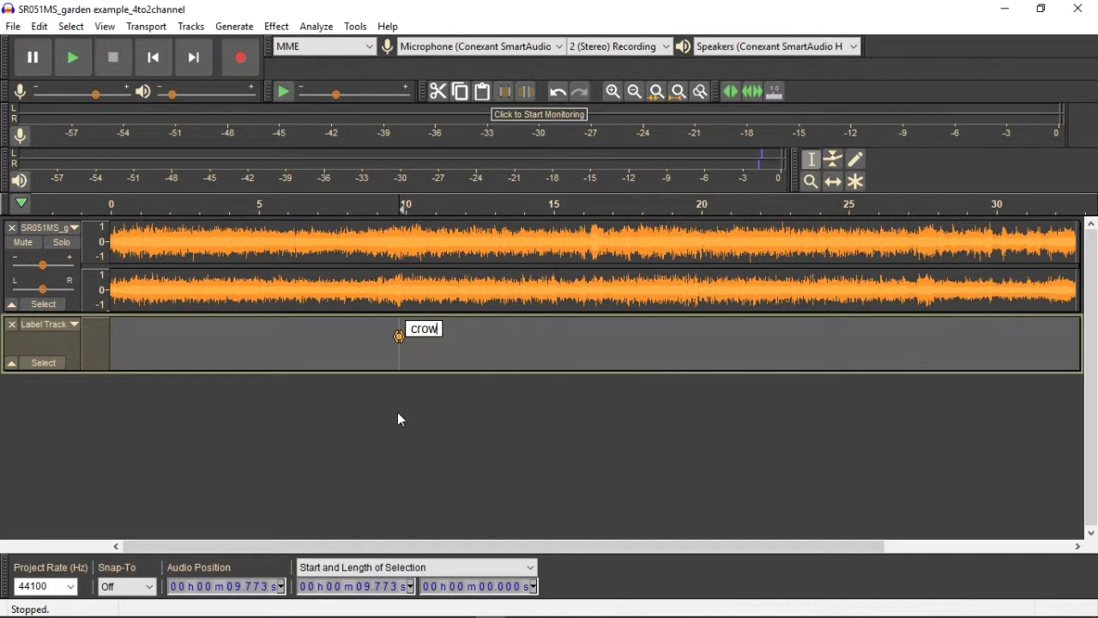
pyautogui.press('Return')
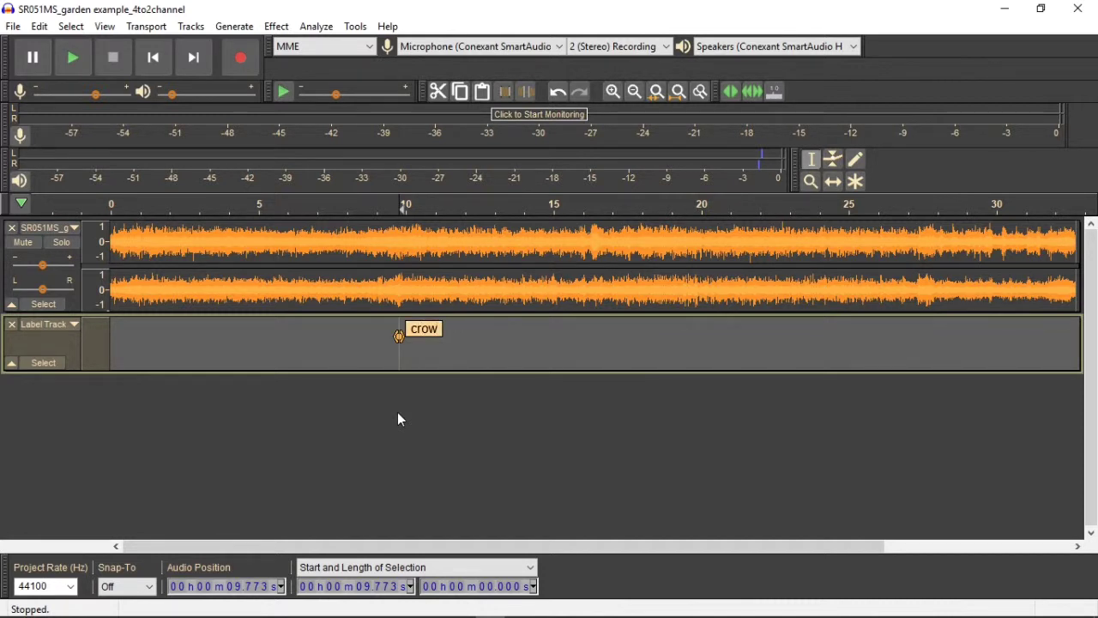
# Step: Play the labelled passage from about 6.75 s, stop it, and point out the crow label's marker
pyautogui.click(310, 288)
pyautogui.press('space')
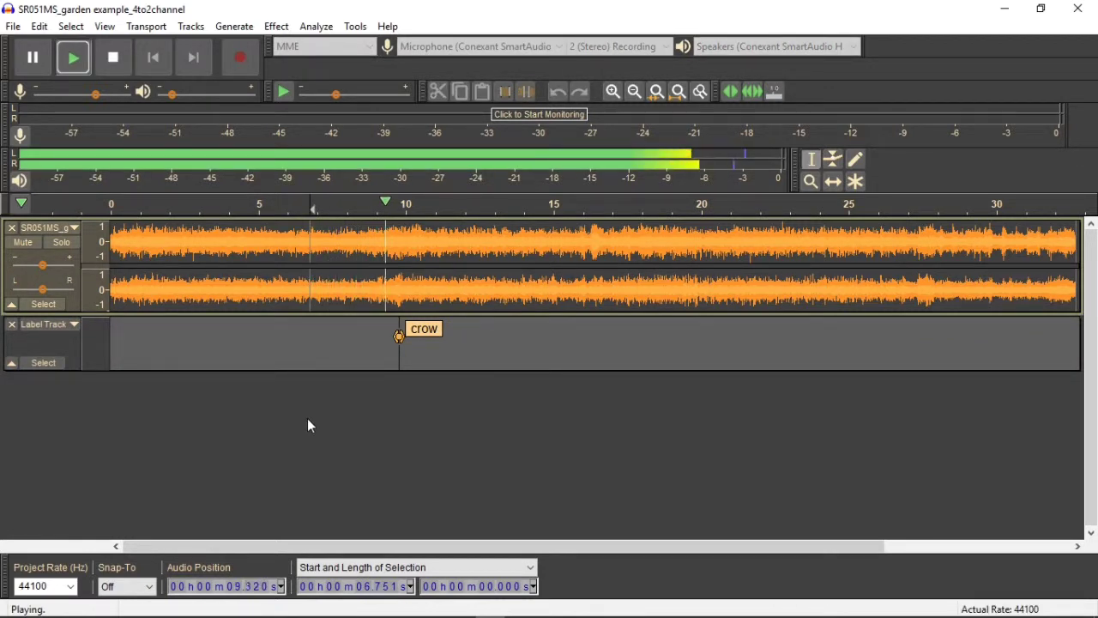
pyautogui.press('space')
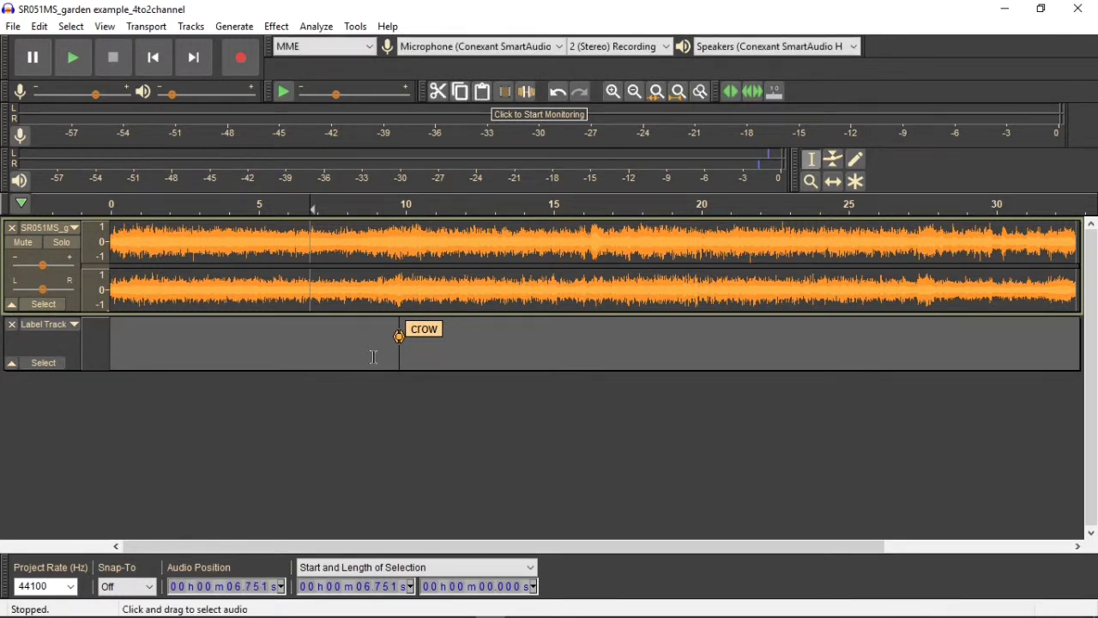
pyautogui.moveTo(398, 338); pyautogui.dragTo(399, 360)
# Step: Switch to Picasa Photo Viewer, review the remaining items of the editing checklist, and return to Audacity
pyautogui.click(670, 606)
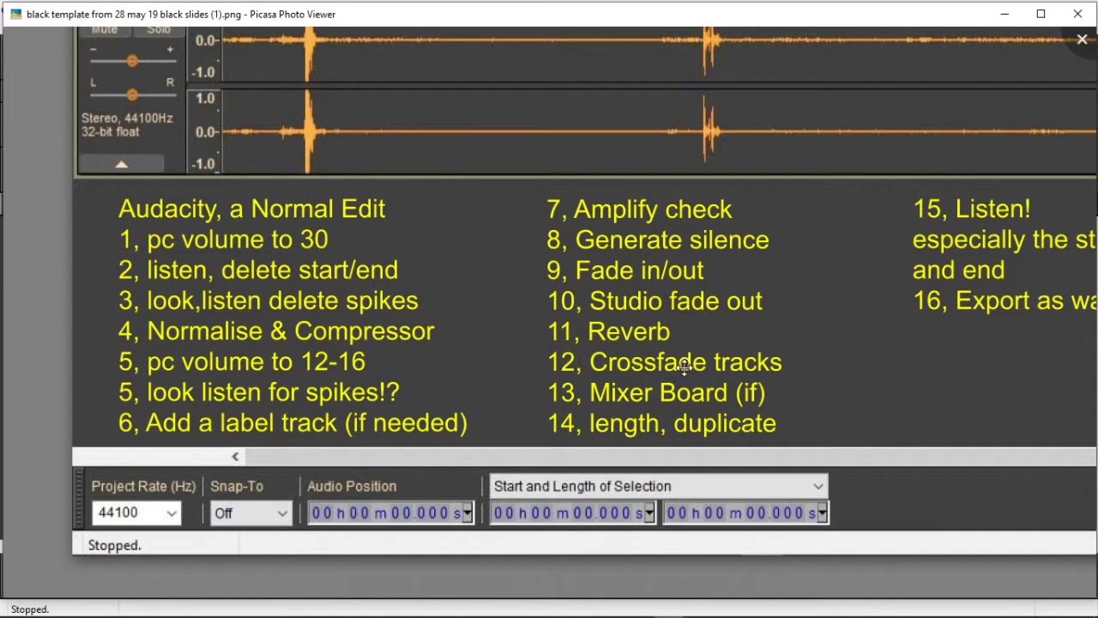
pyautogui.moveTo(401, 615)
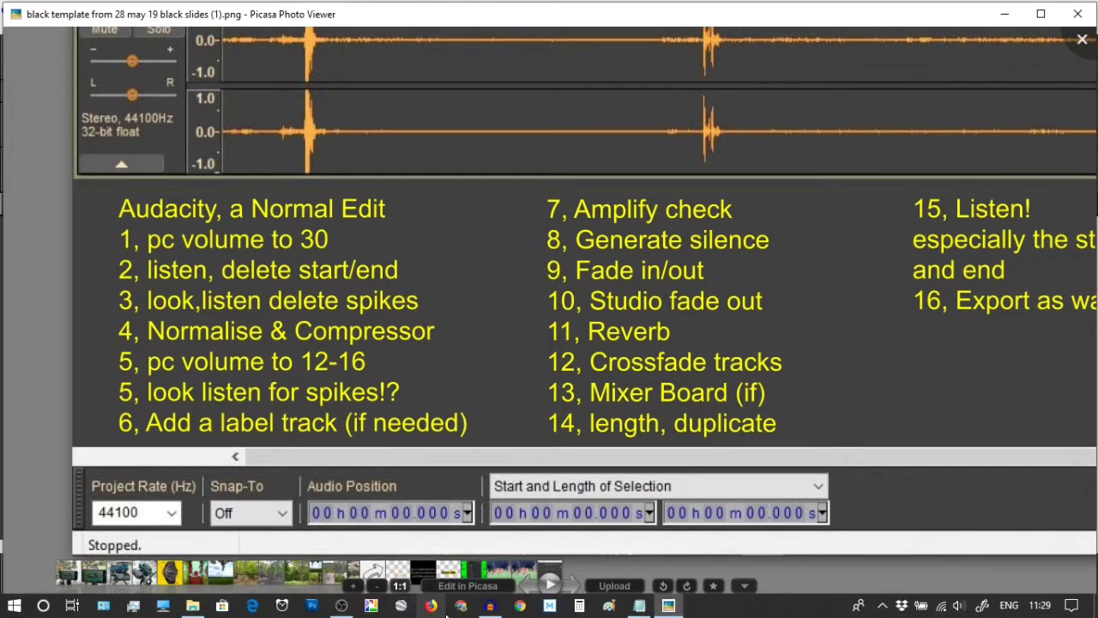
pyautogui.moveTo(650, 614)
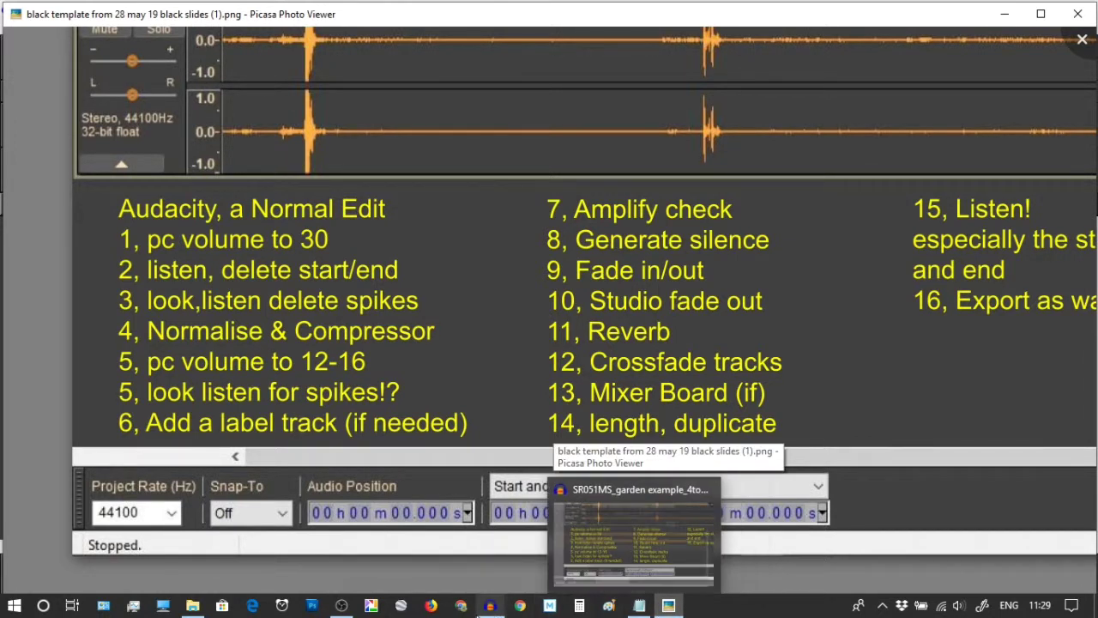
pyautogui.click(490, 606)
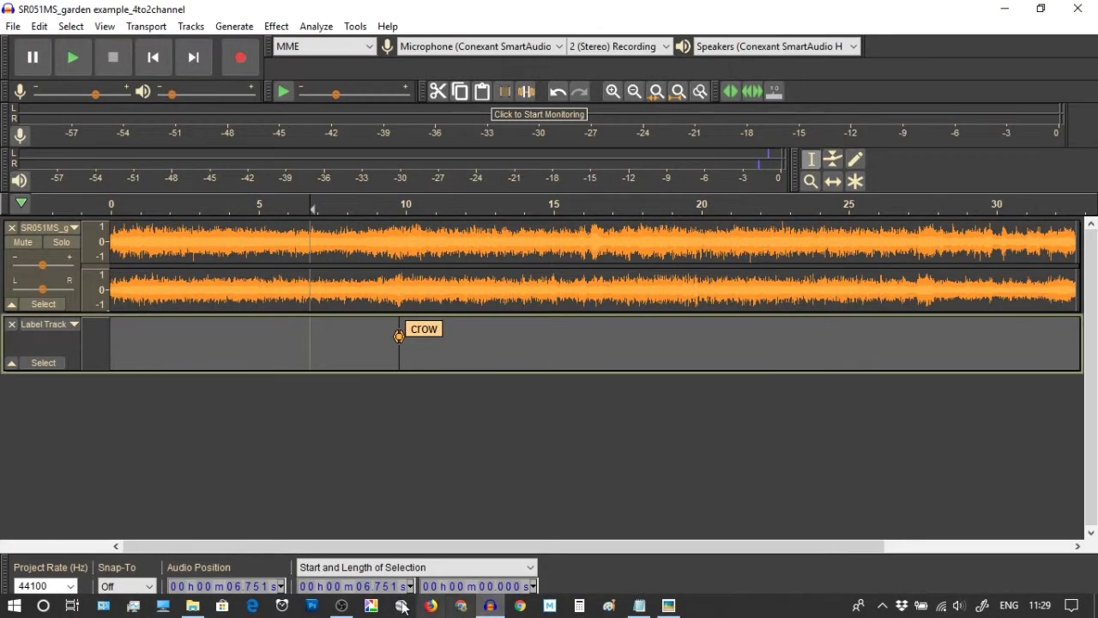
# Step: Import SR051MS_garden example_4to2channel from the how to audacity 03june19 folder as a new track and minimise File Explorer
pyautogui.click(193, 606)
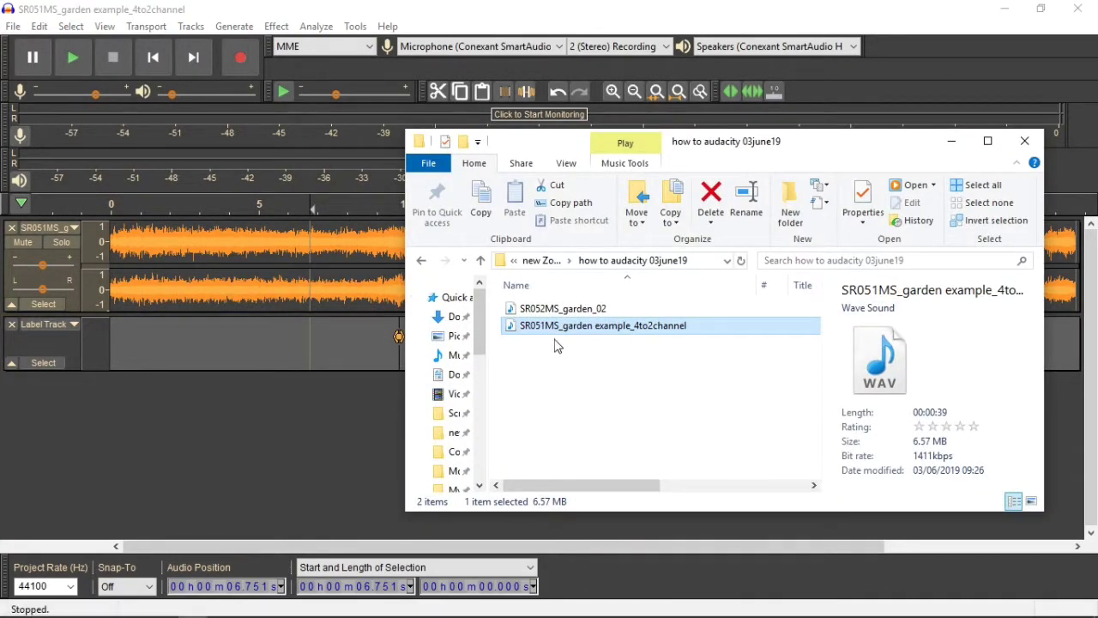
pyautogui.moveTo(559, 330); pyautogui.dragTo(198, 408)
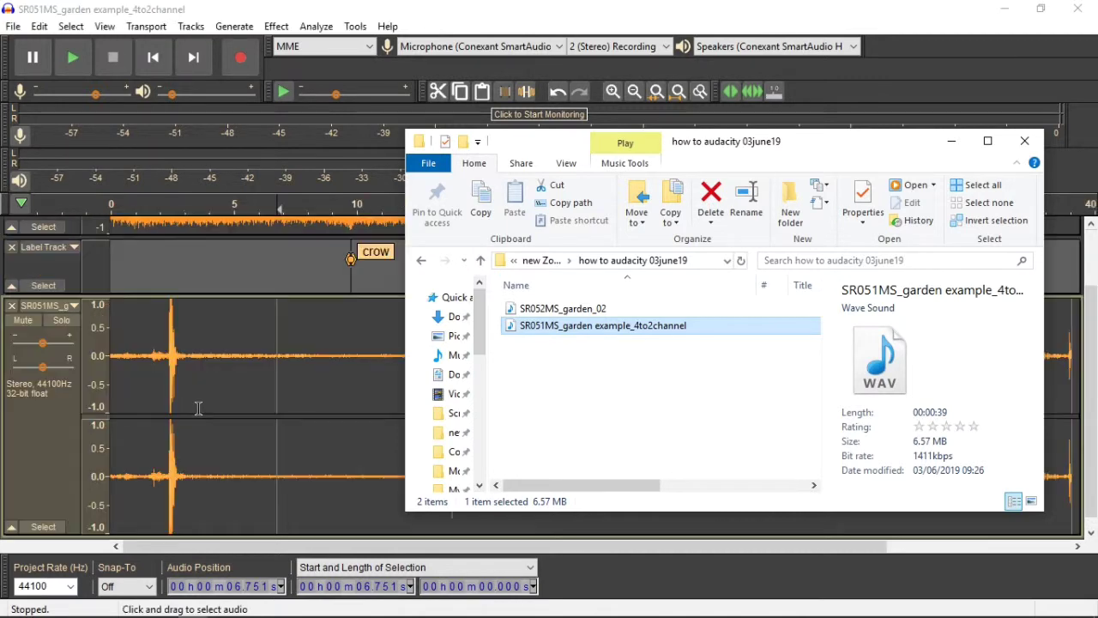
pyautogui.click(951, 140)
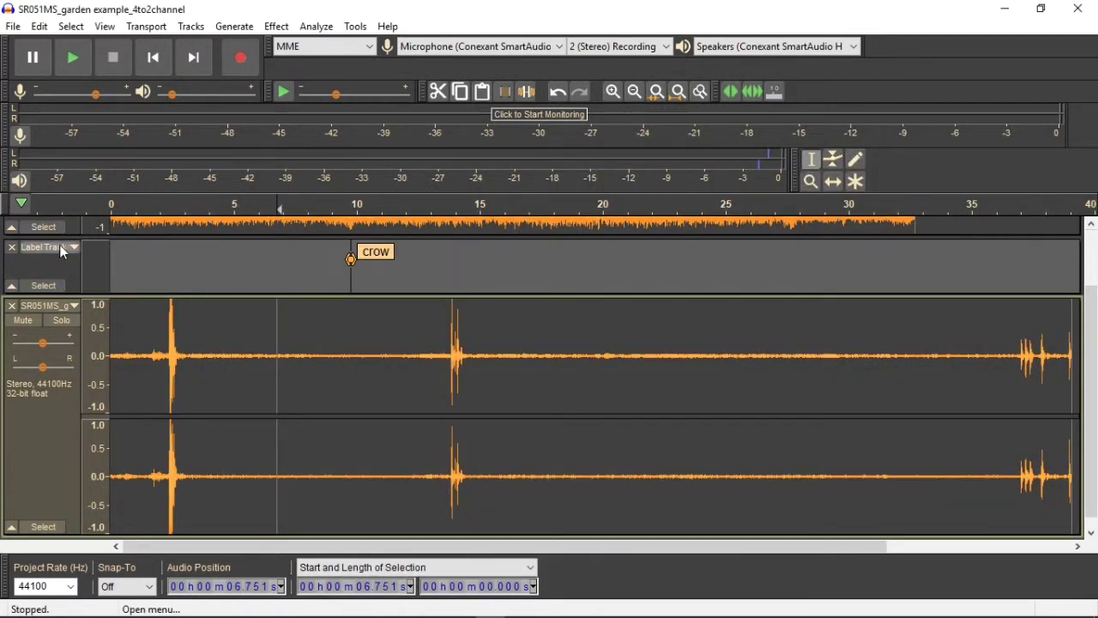
# Step: Remove the label track, solo the newly imported unedited track, and mute the processed track
pyautogui.moveTo(74, 293); pyautogui.dragTo(74, 361)
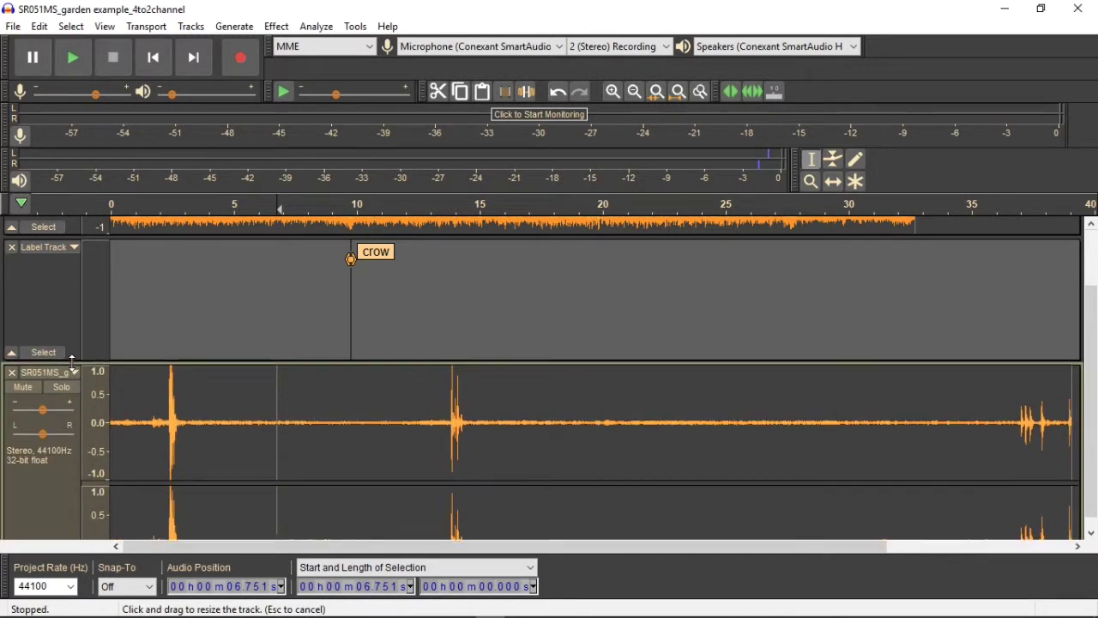
pyautogui.click(12, 247)
pyautogui.click(22, 242)
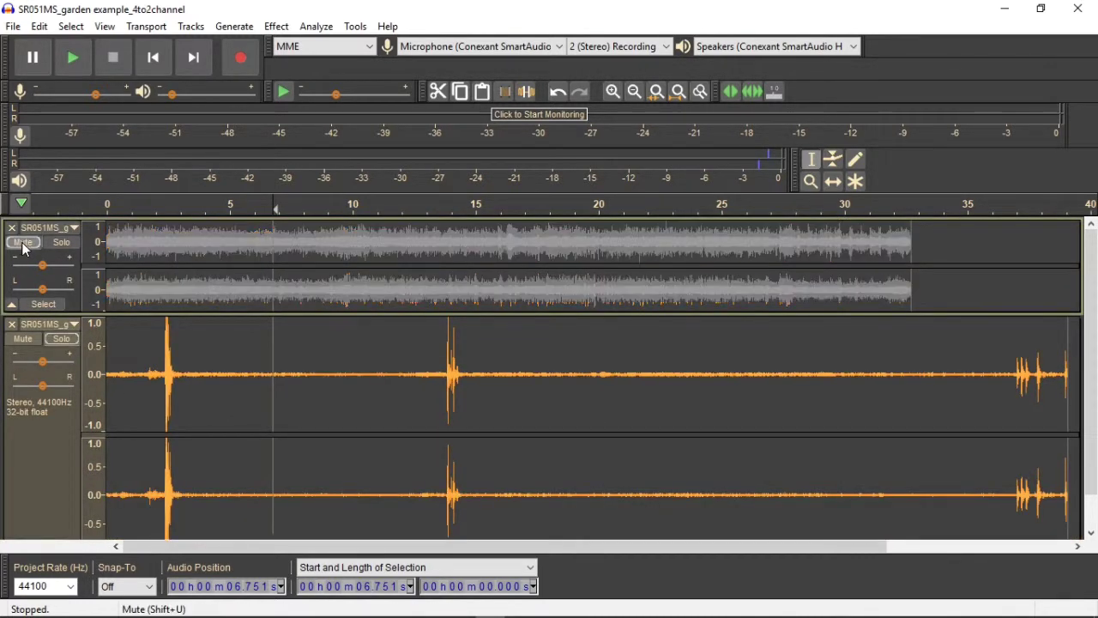
# Step: Listen to the spike near 14 s in the imported track by playing from about 13.1 s
pyautogui.click(429, 374)
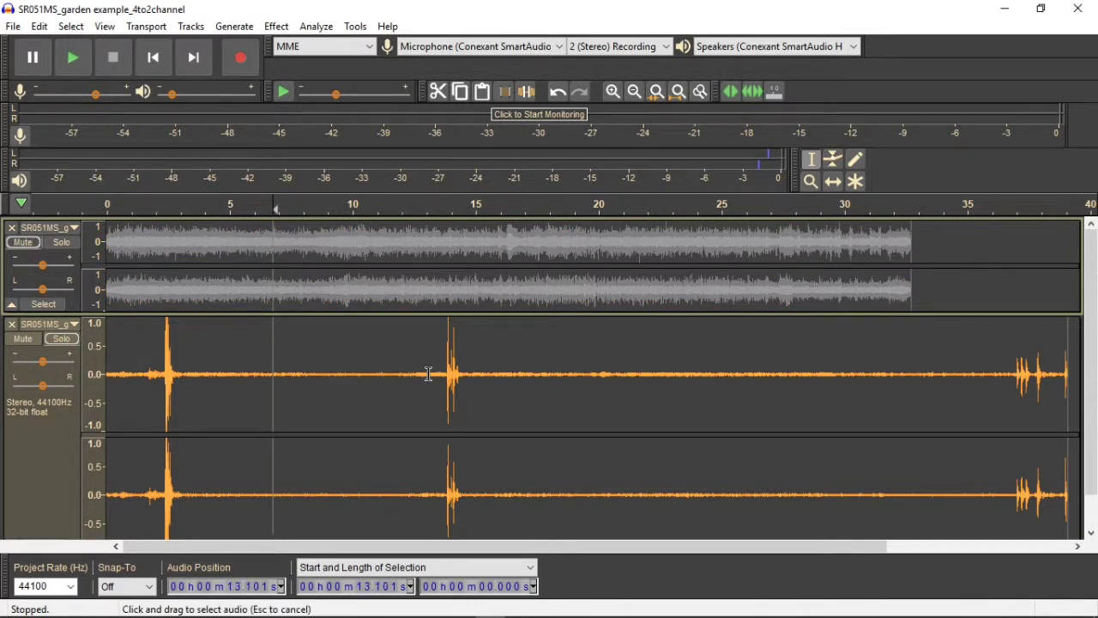
pyautogui.scroll(-1, 421, 378)
pyautogui.press('space')
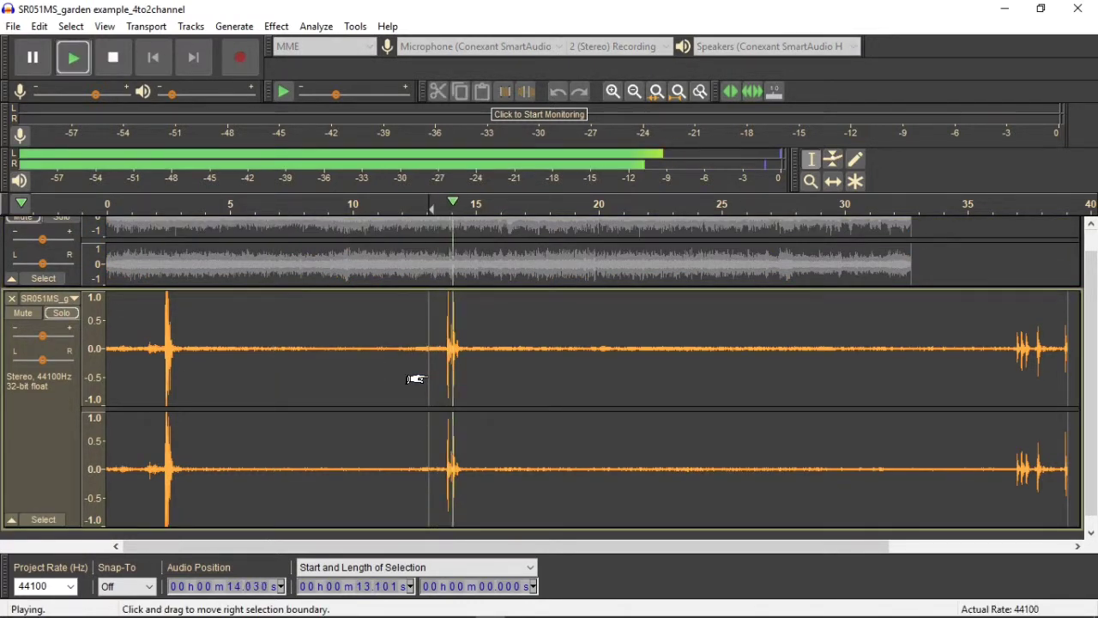
pyautogui.press('space')
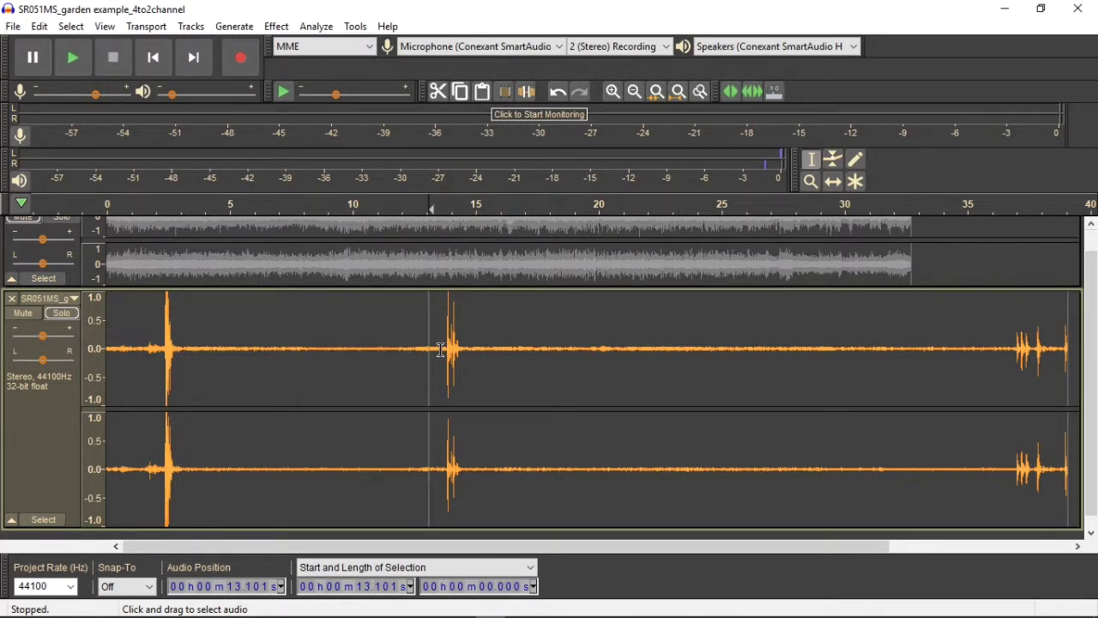
# Step: Replace the spike in the imported track with generated silence, from about 13.62 s for about 0.95 s
pyautogui.moveTo(442, 348); pyautogui.dragTo(465, 349)
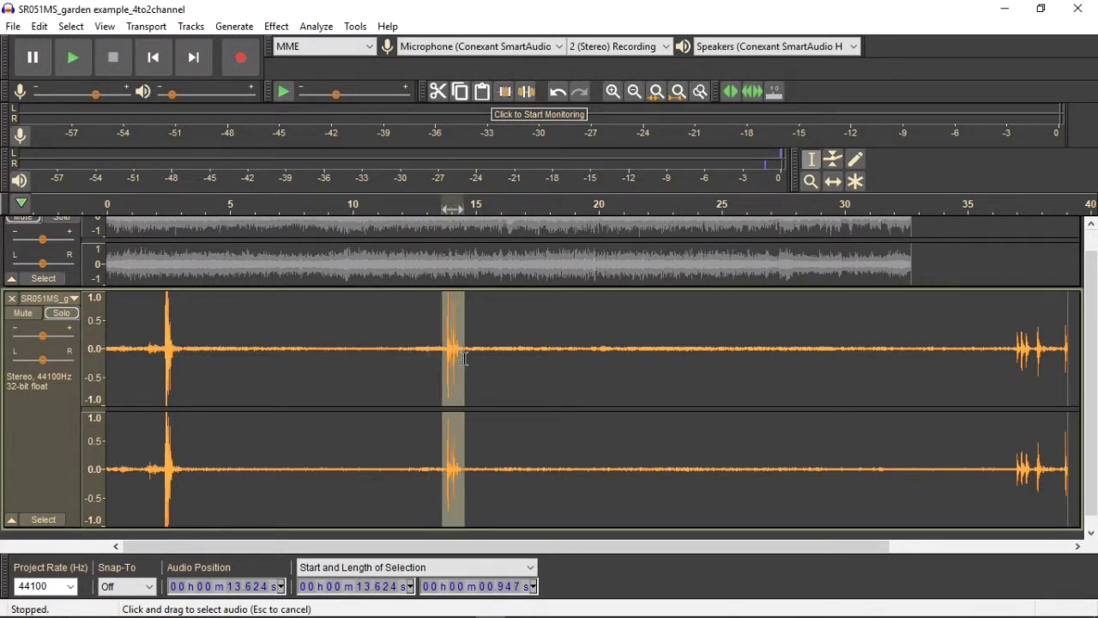
pyautogui.click(236, 29)
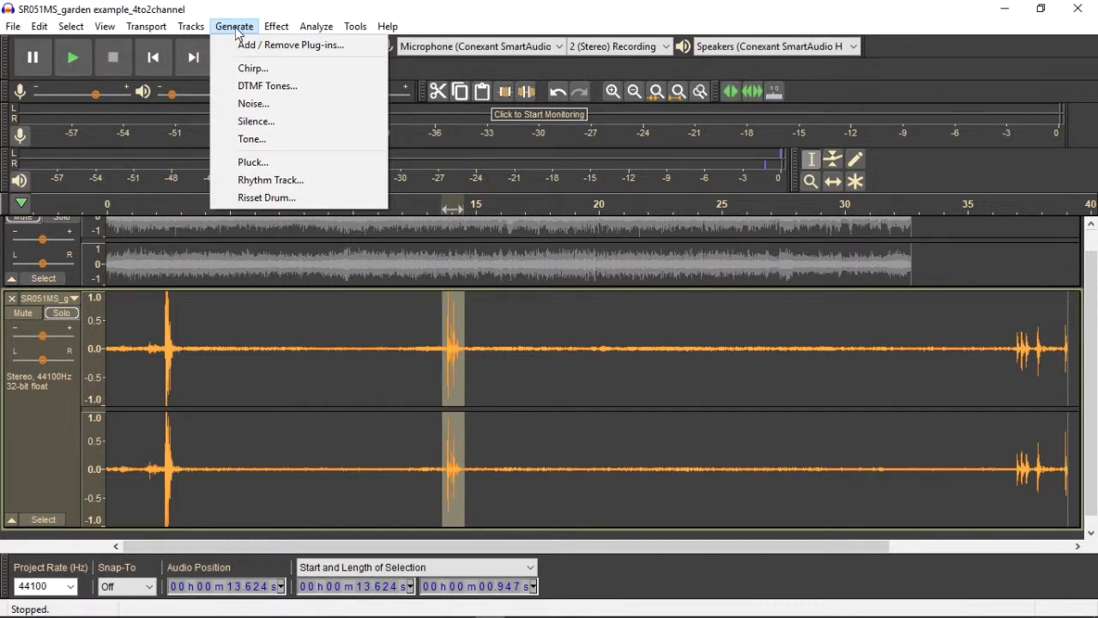
pyautogui.click(247, 127)
pyautogui.click(571, 360)
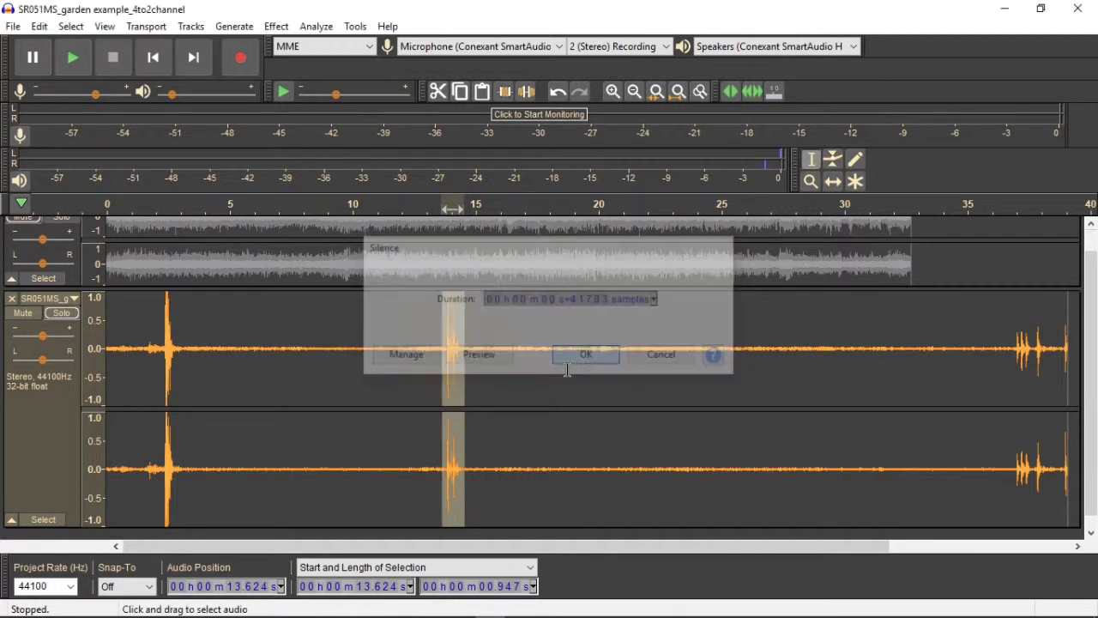
# Step: Play the imported track from about 11.7 s to hear the silenced gap, then stop playback
pyautogui.click(395, 352)
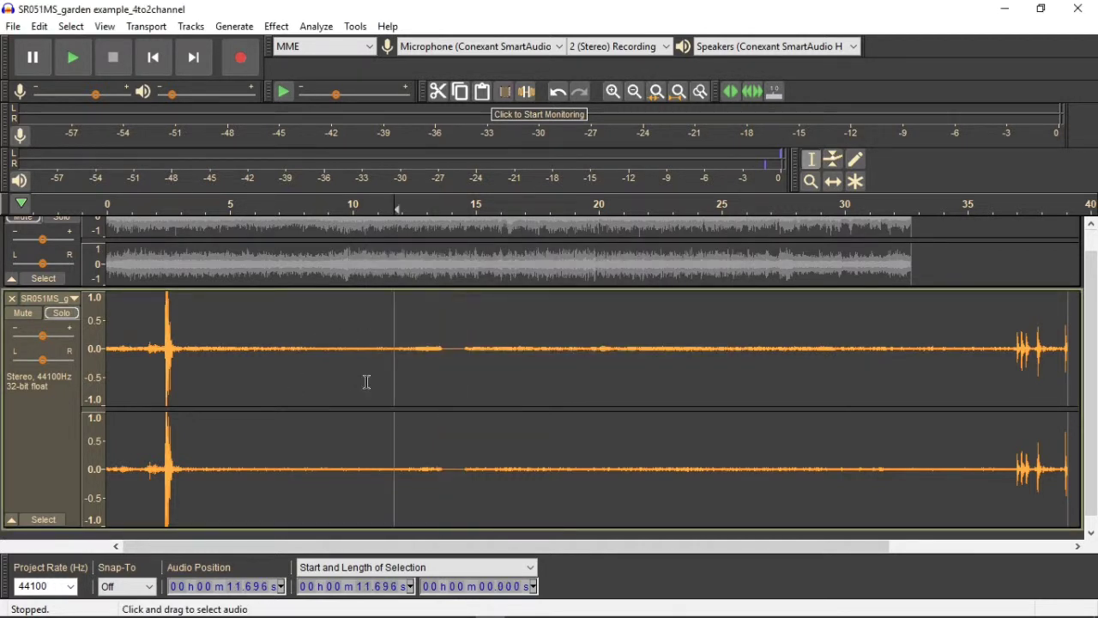
pyautogui.press('space')
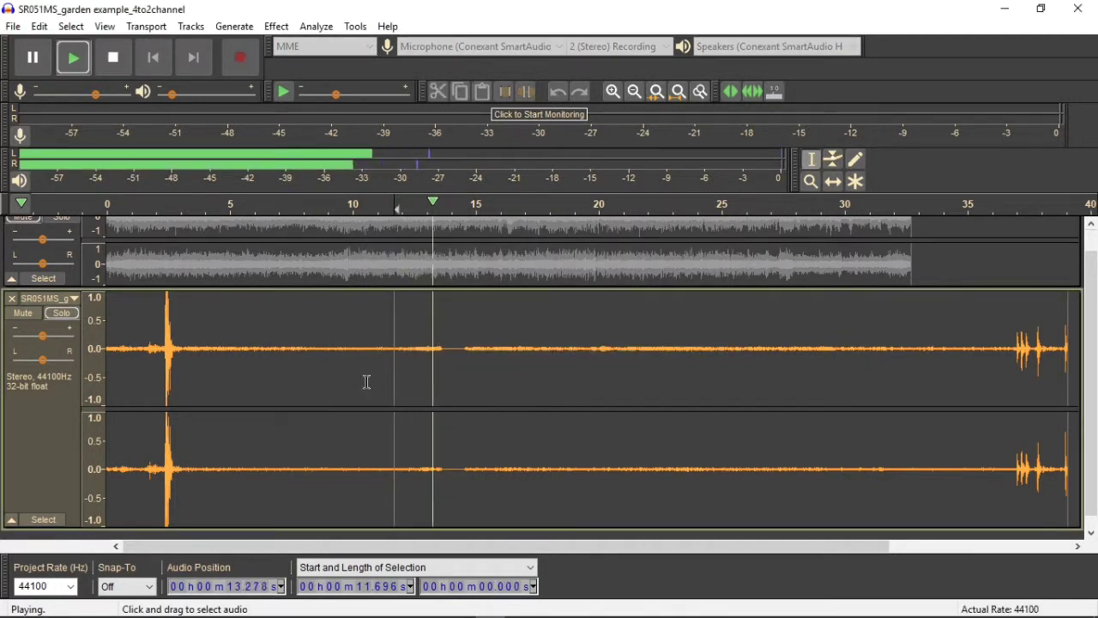
pyautogui.press('space')
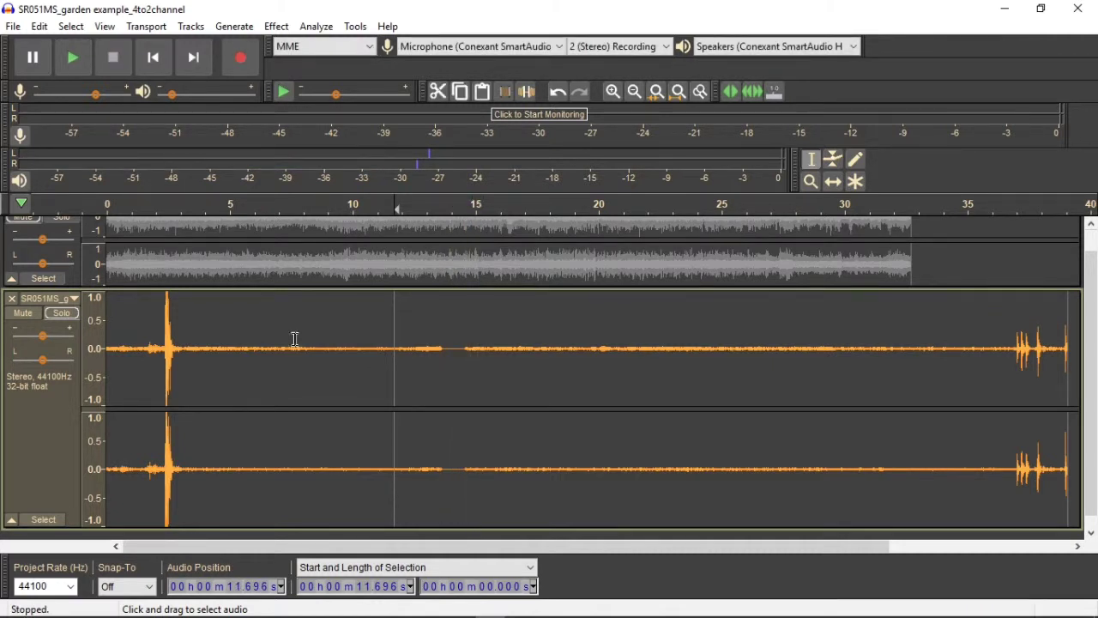
# Step: Undo the generated silence and select only the spike in the imported track, from about 13.84 s for about 0.56 s
pyautogui.click(40, 26)
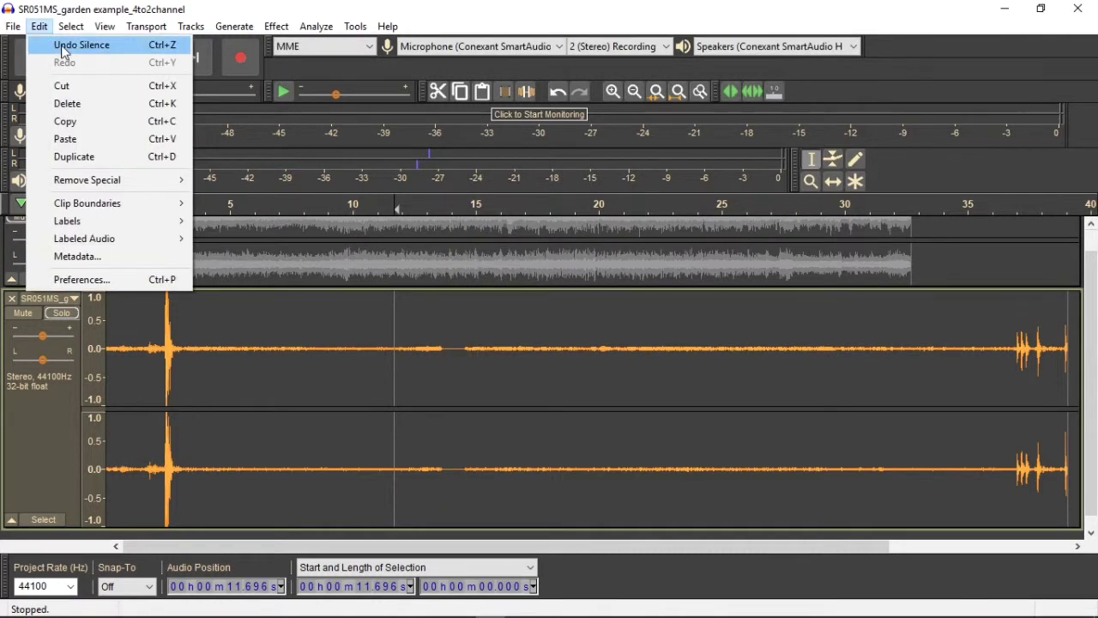
pyautogui.click(77, 45)
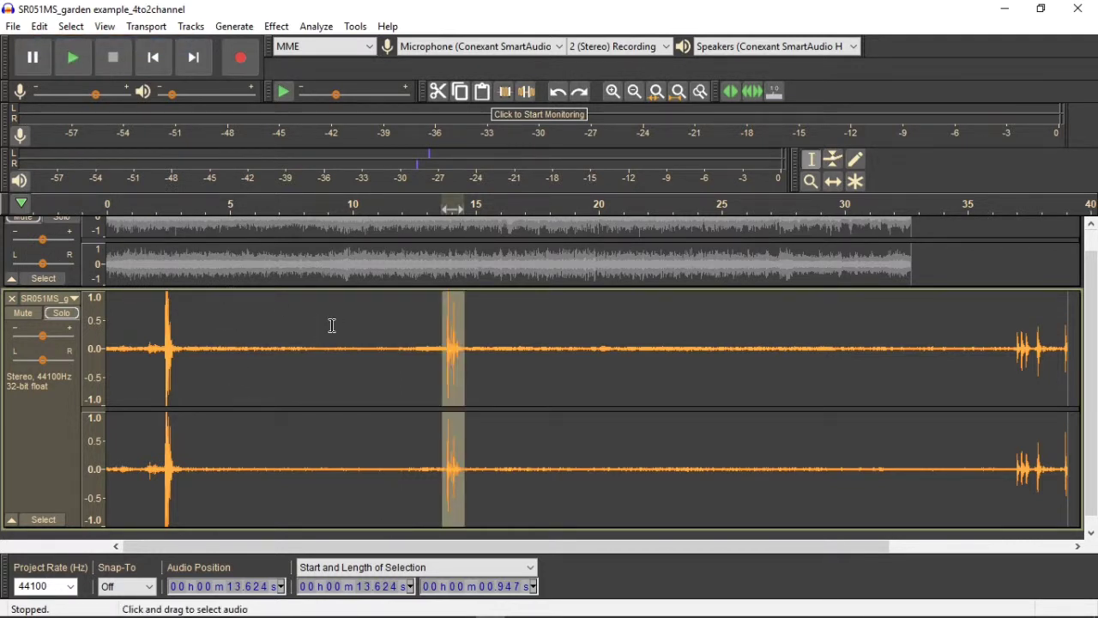
pyautogui.click(612, 91)
pyautogui.click(613, 91)
pyautogui.click(613, 91)
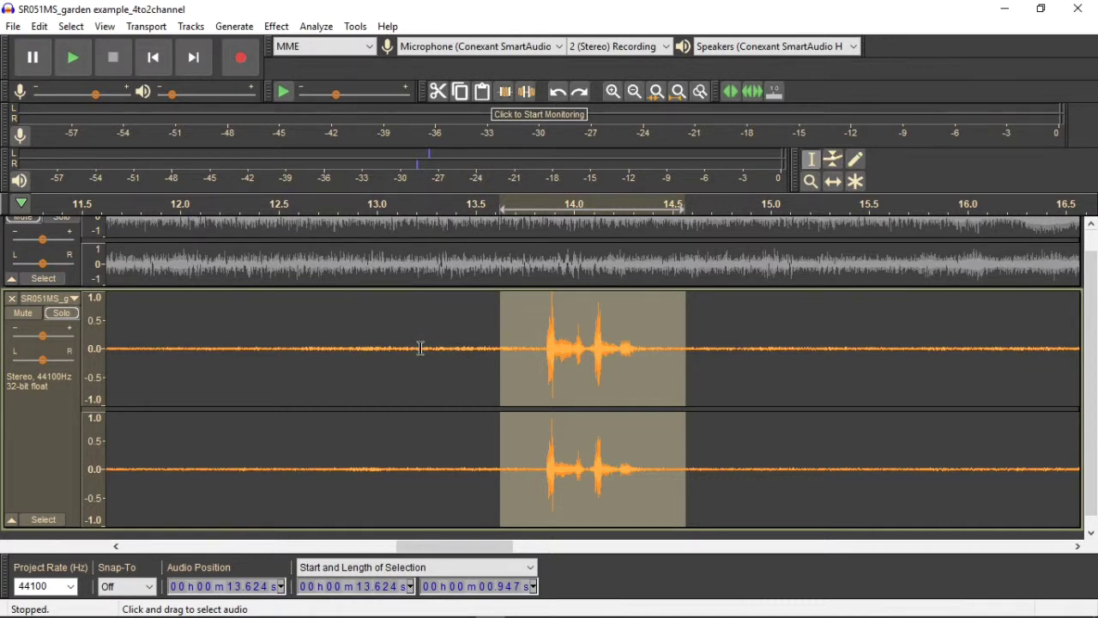
pyautogui.click(478, 350)
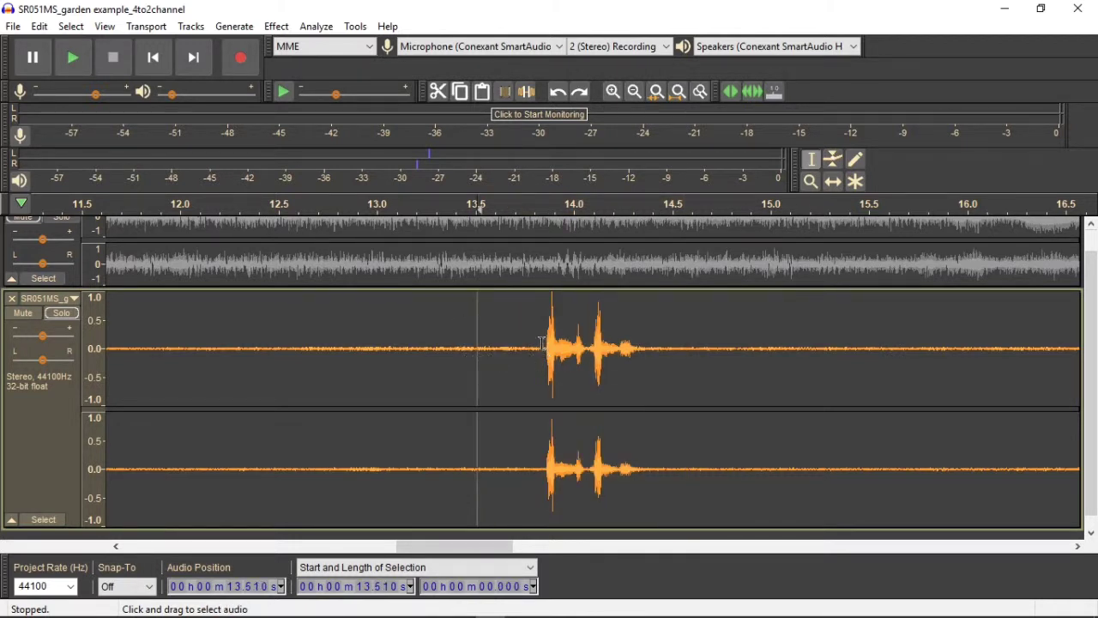
pyautogui.moveTo(542, 341); pyautogui.dragTo(652, 369)
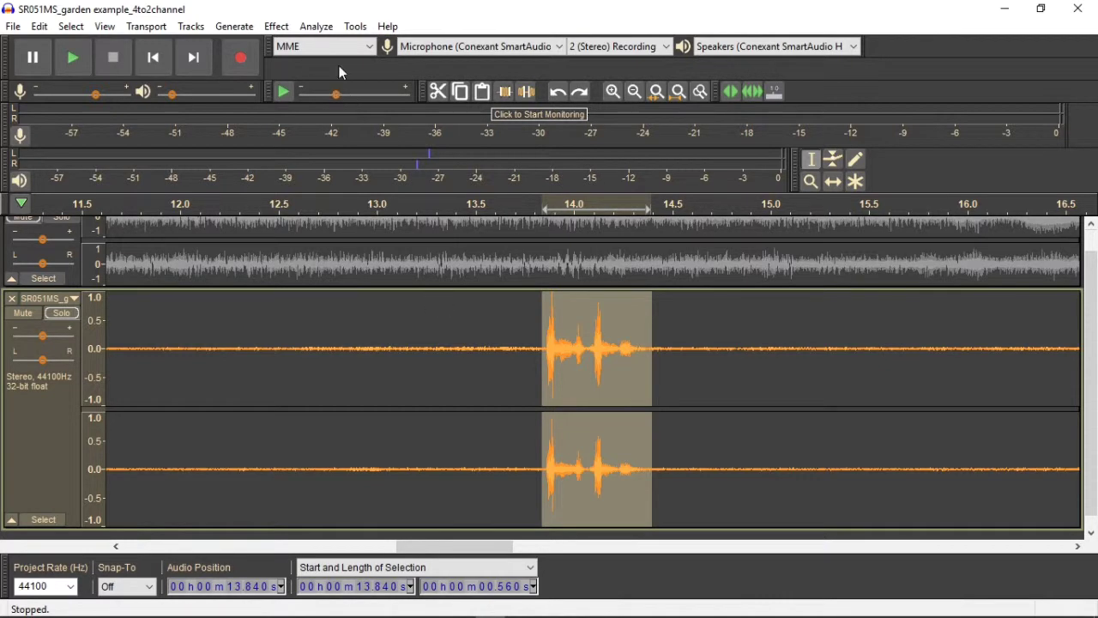
# Step: Apply Amplify to the selected spike with an amplification of -42.4 dB
pyautogui.click(275, 27)
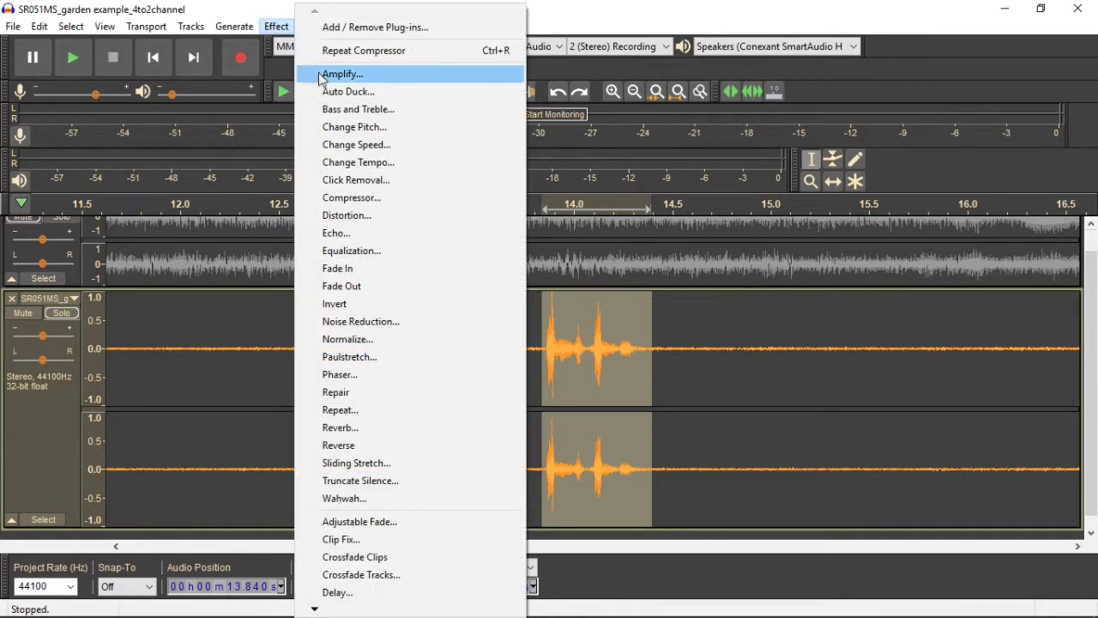
pyautogui.click(331, 75)
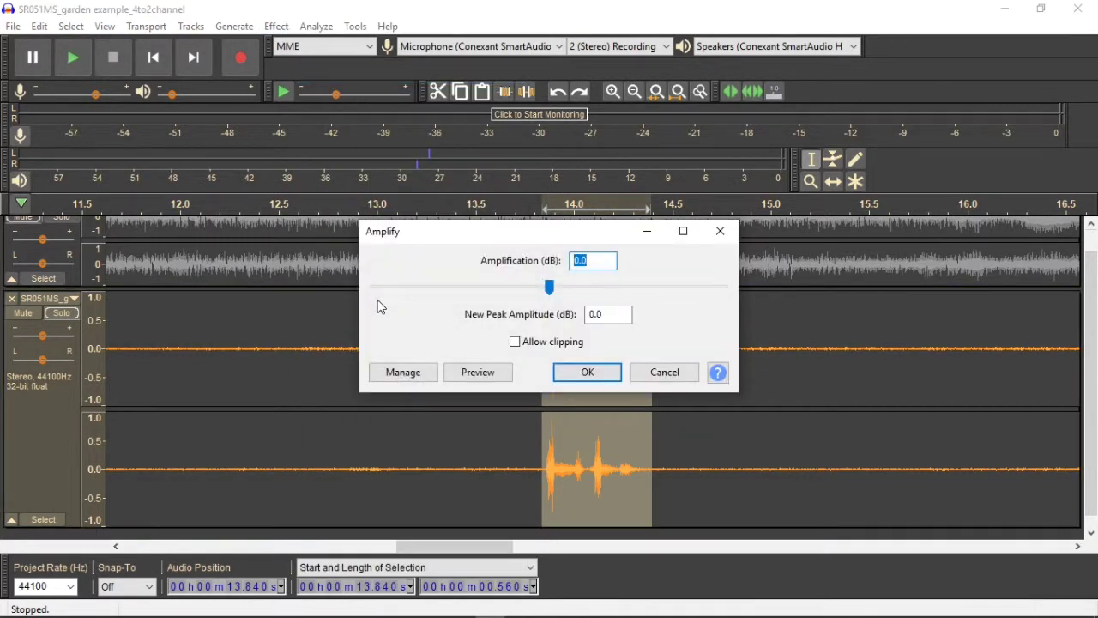
pyautogui.moveTo(546, 237); pyautogui.dragTo(425, 118)
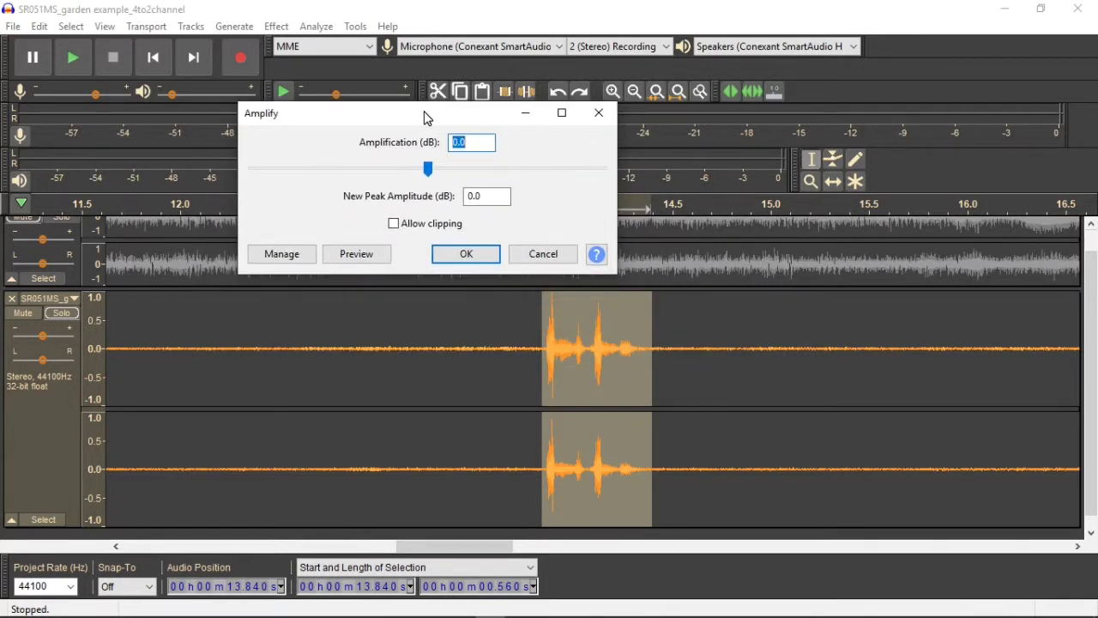
pyautogui.moveTo(428, 172); pyautogui.dragTo(279, 174)
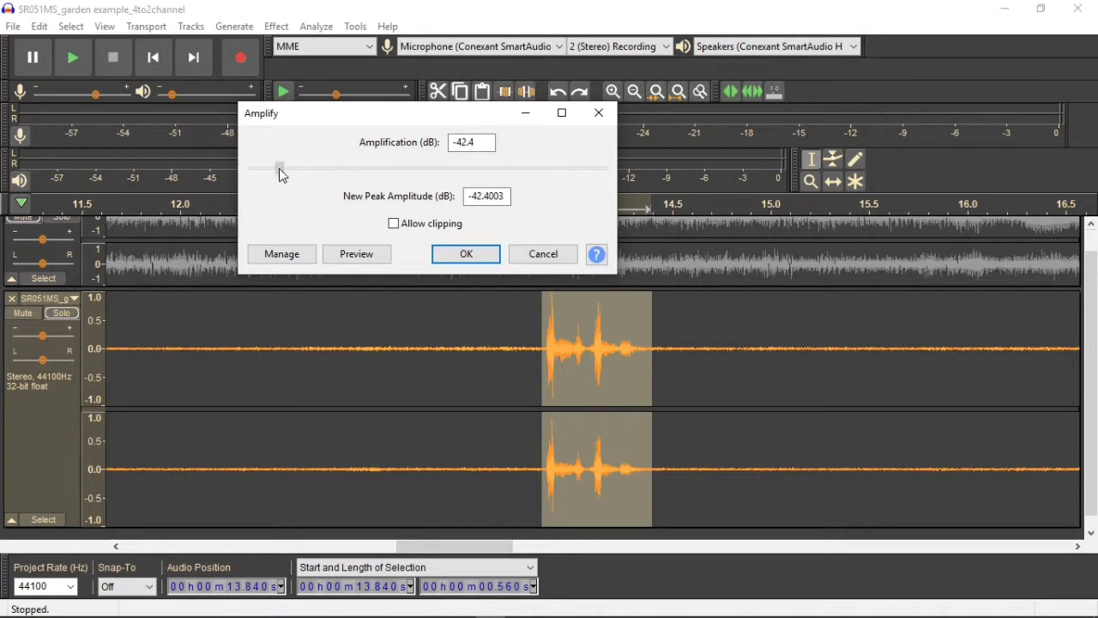
pyautogui.click(458, 255)
# Step: Play the imported track from about 13.6 s to hear the attenuated section, and undo the amplification
pyautogui.click(496, 350)
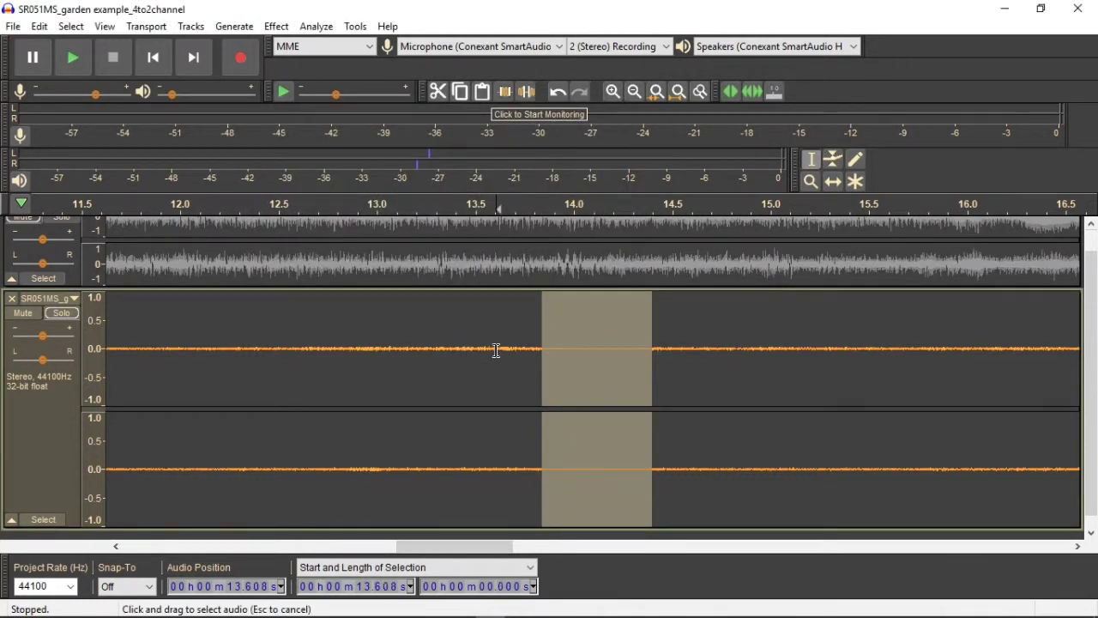
pyautogui.press('space')
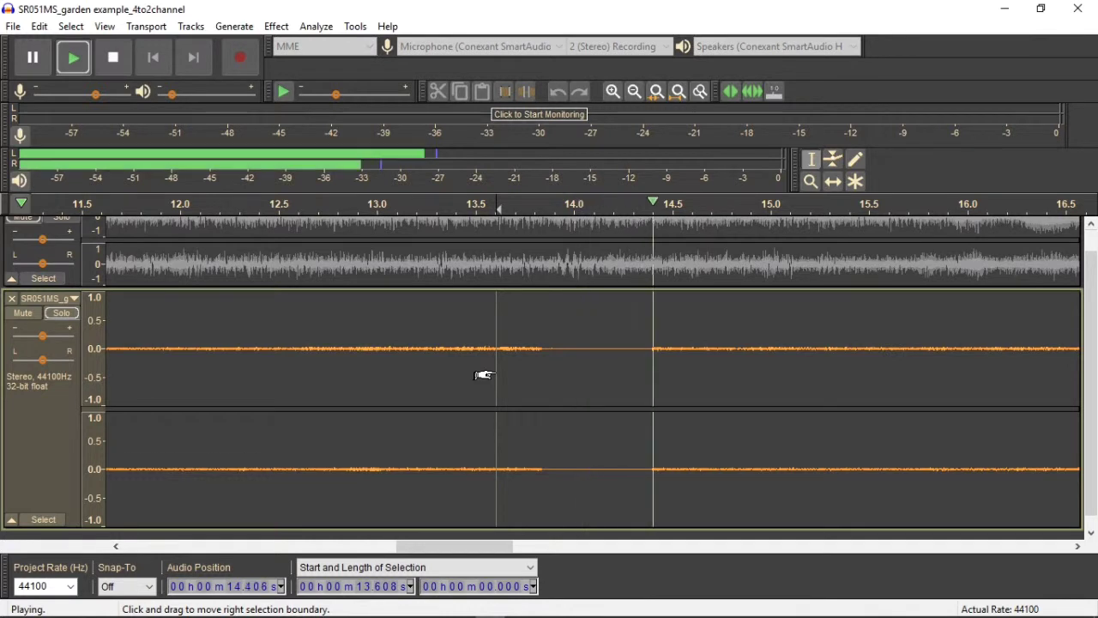
pyautogui.press('space')
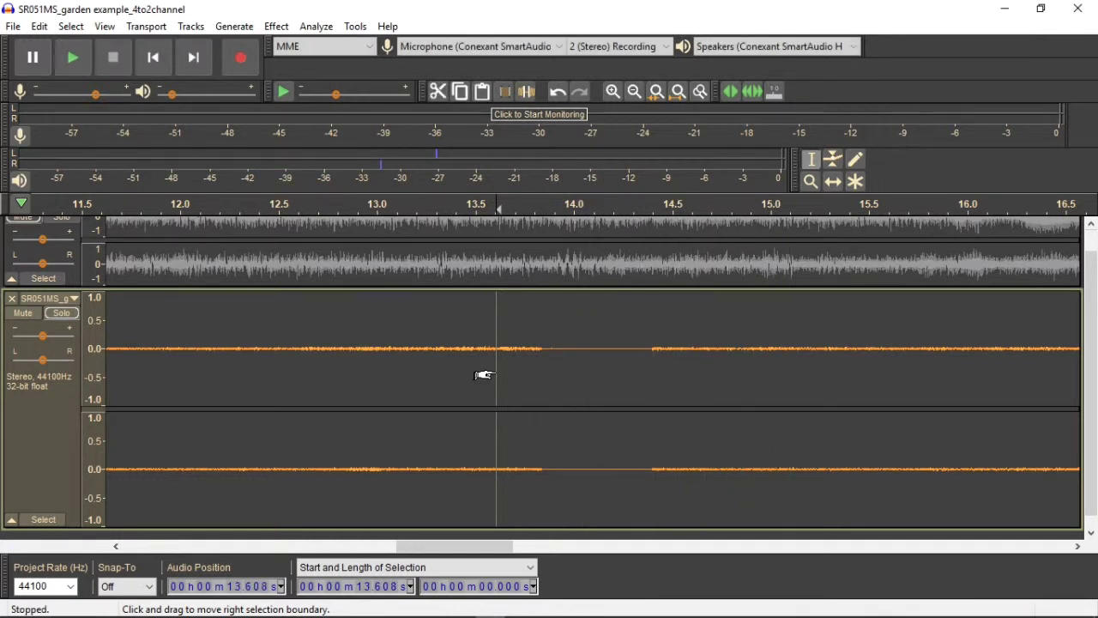
pyautogui.click(40, 26)
pyautogui.click(63, 44)
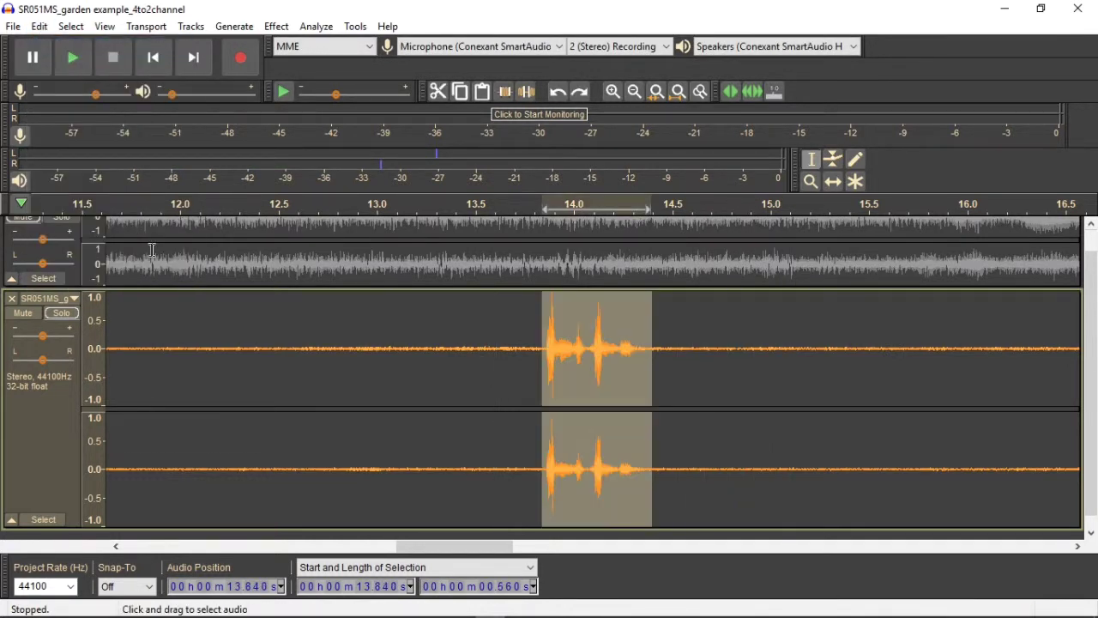
# Step: Amplify the selected spike by -11.1 dB and listen to the result from about 13.6 s
pyautogui.click(277, 25)
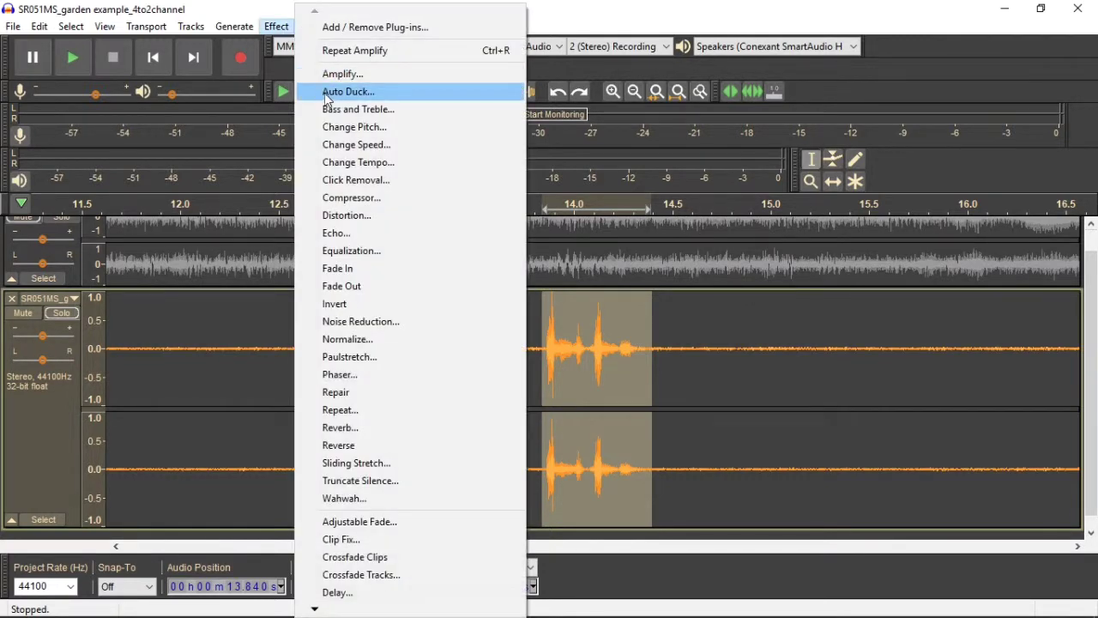
pyautogui.click(330, 74)
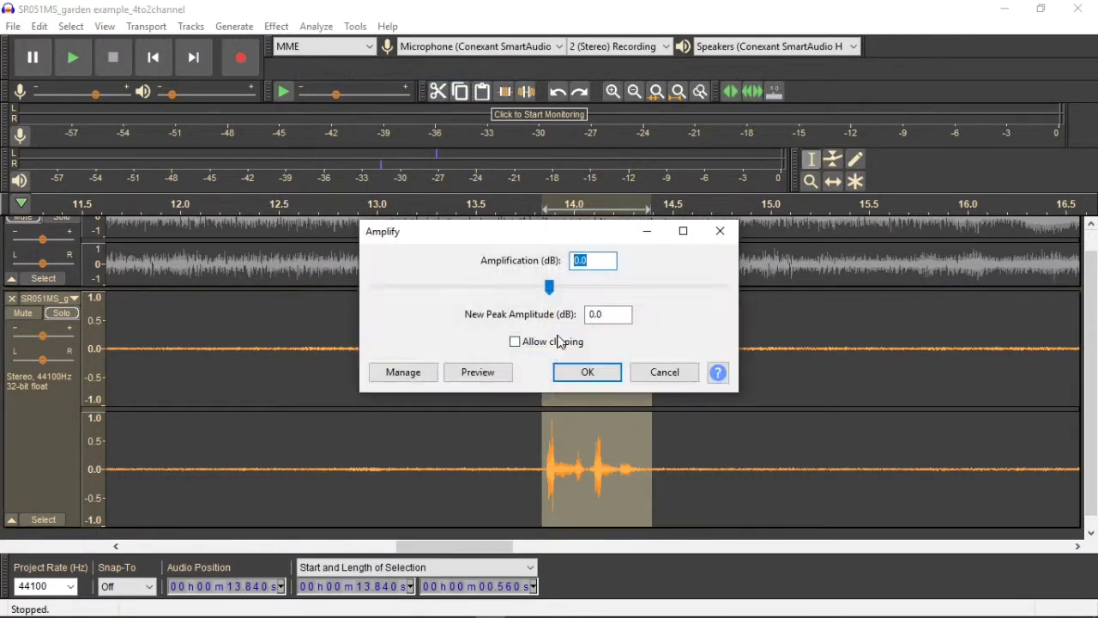
pyautogui.moveTo(549, 286); pyautogui.dragTo(510, 286)
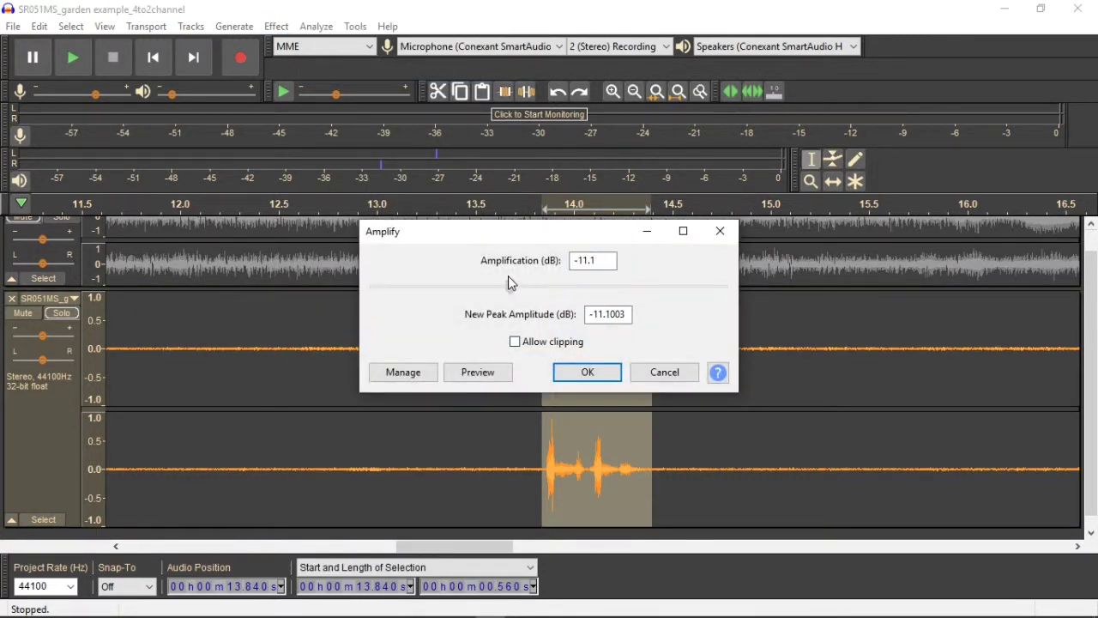
pyautogui.click(588, 371)
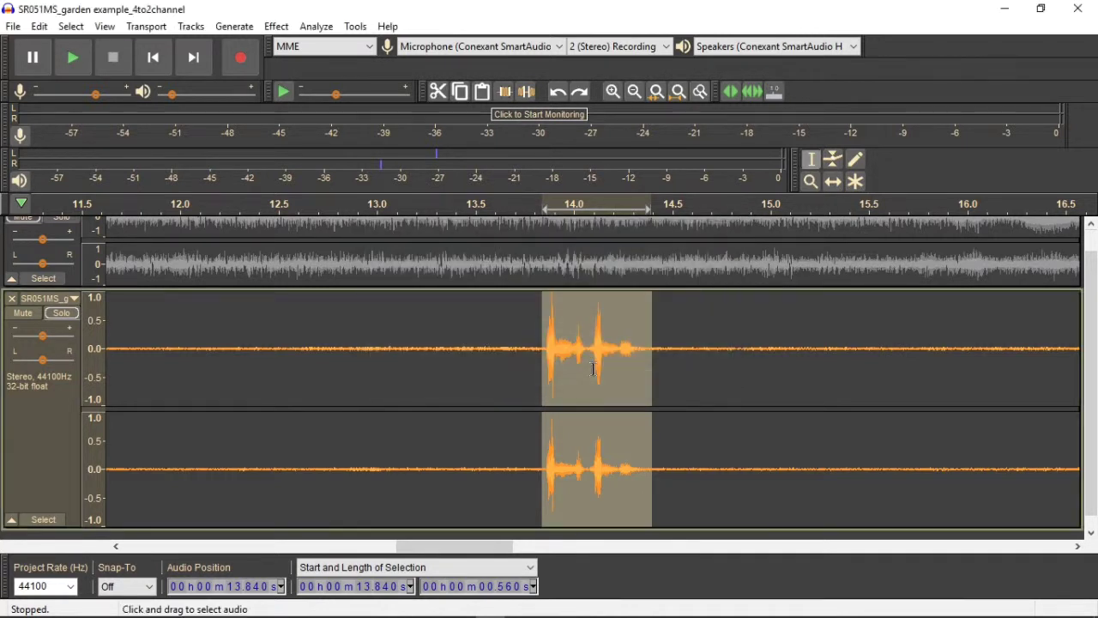
pyautogui.click(497, 347)
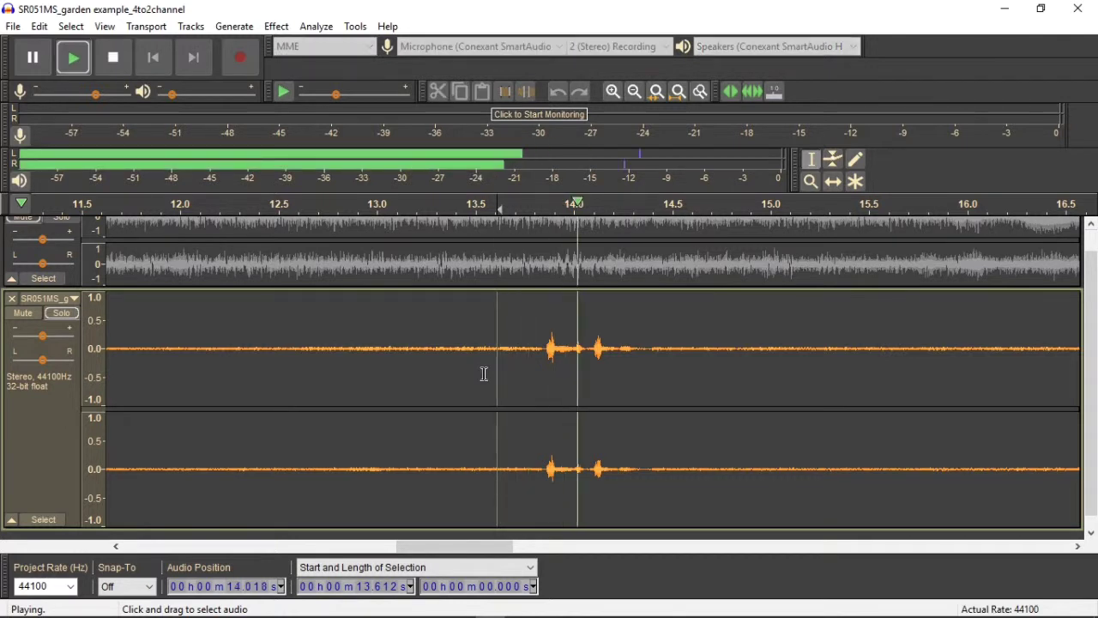
pyautogui.press('space')
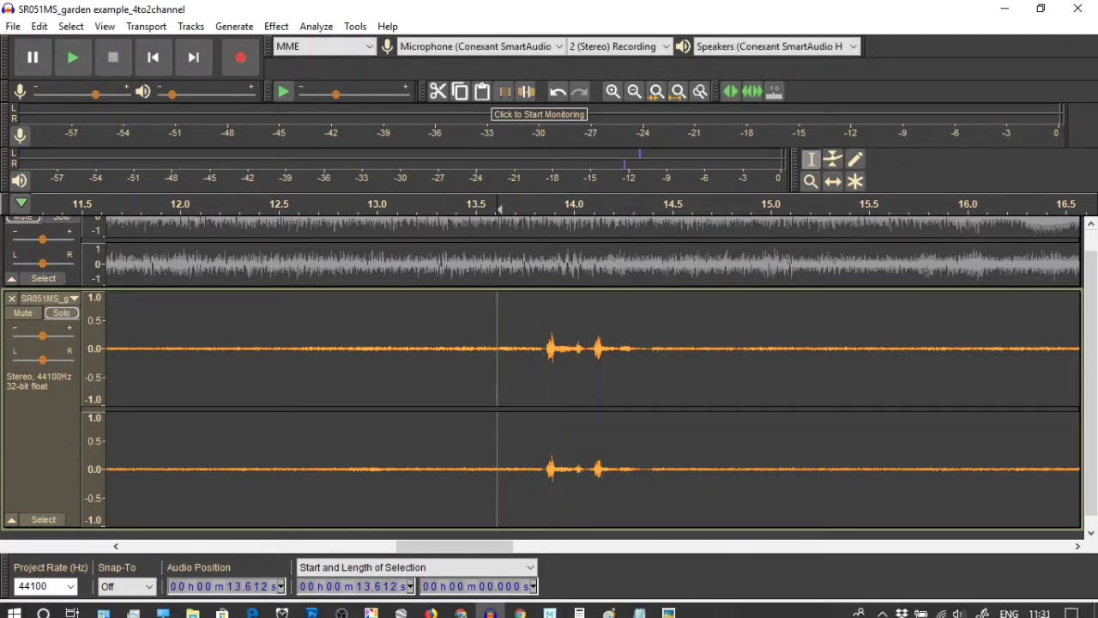
# Step: Remove the imported track and consult the editing checklist image in Picasa Photo Viewer, returning to Audacity
pyautogui.click(12, 298)
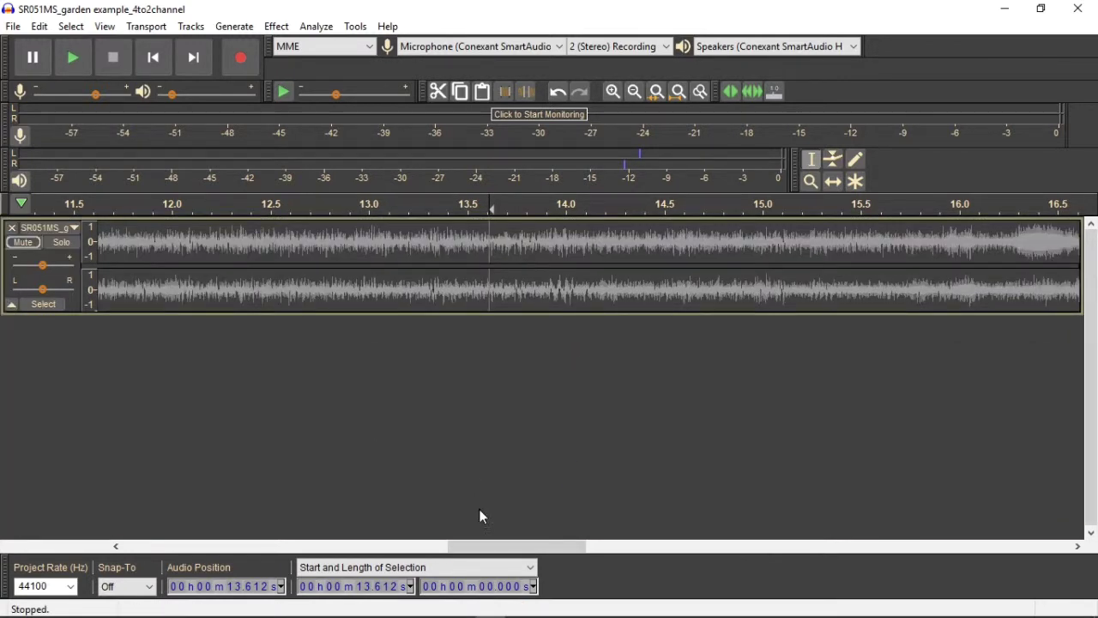
pyautogui.moveTo(549, 612)
pyautogui.click(669, 606)
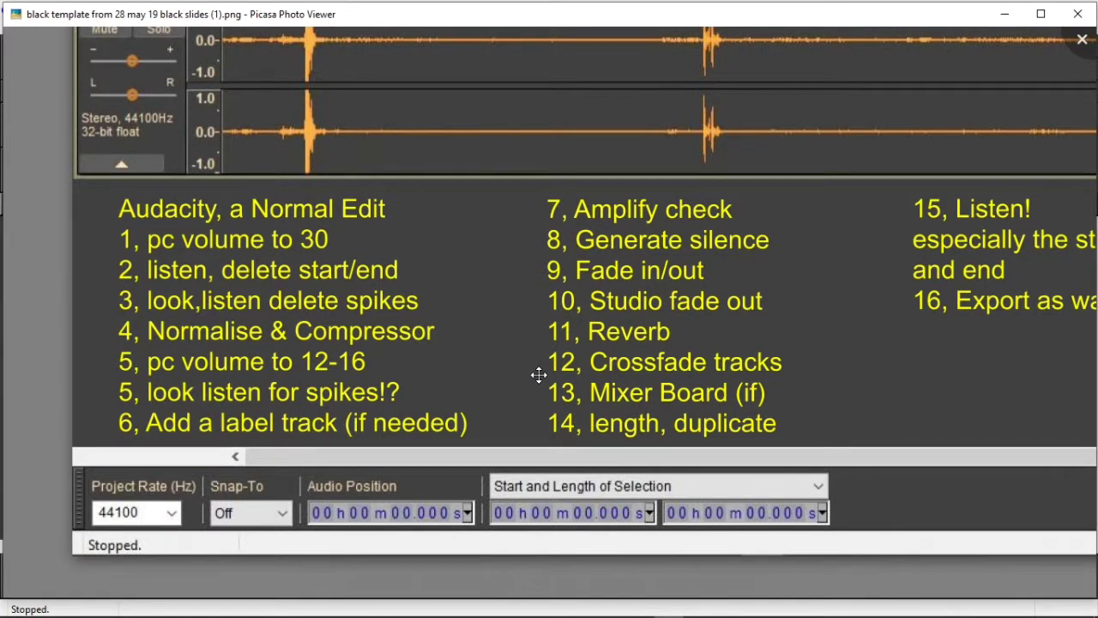
pyautogui.moveTo(520, 612)
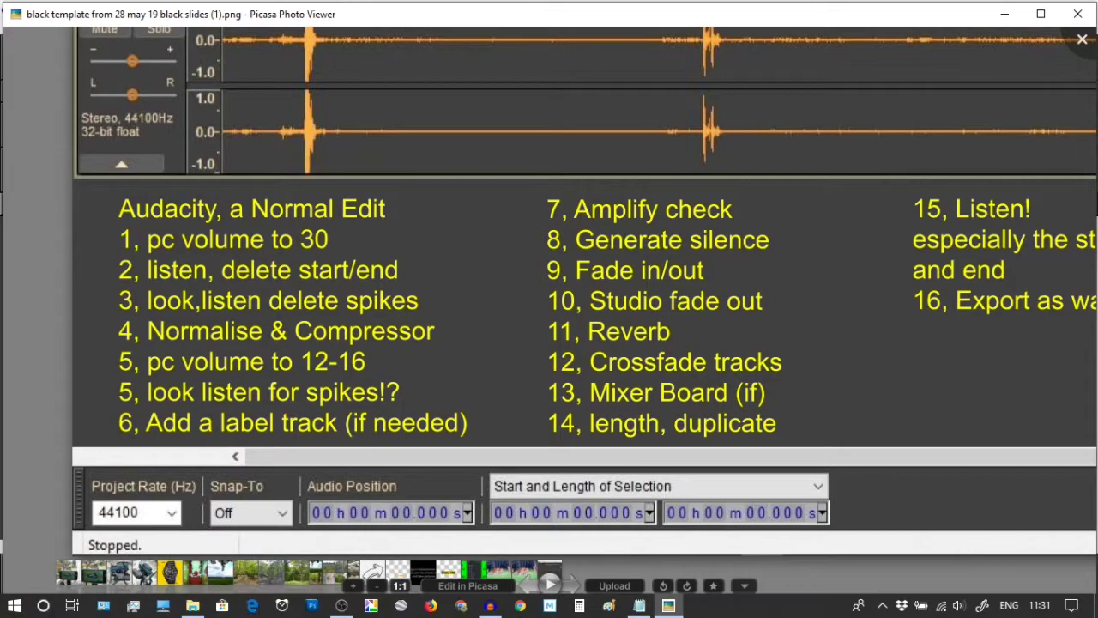
pyautogui.click(490, 606)
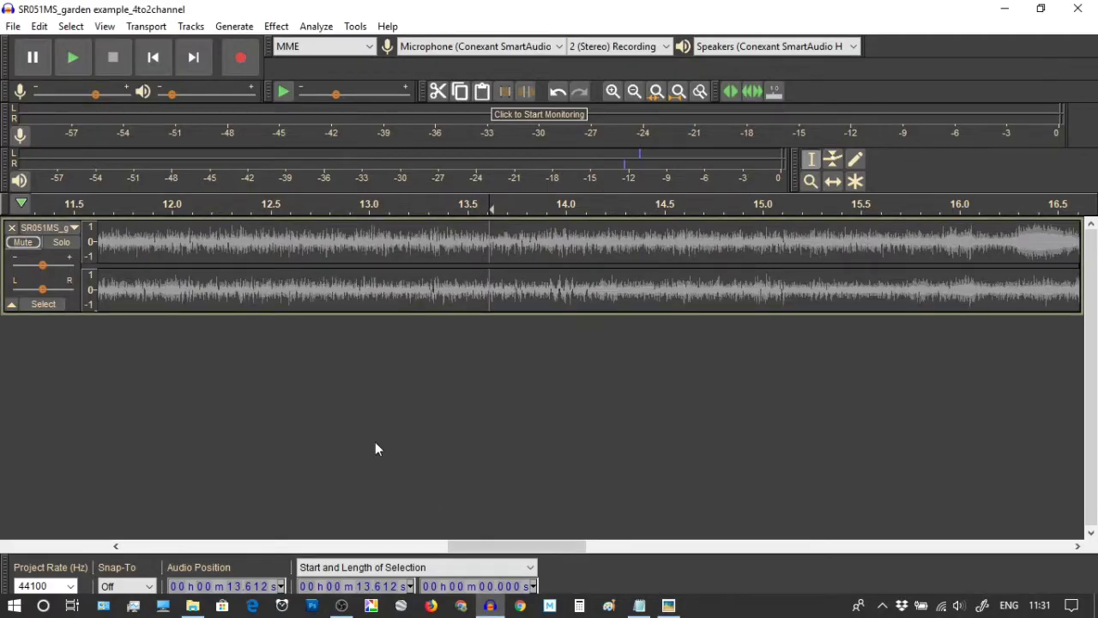
# Step: Unmute the remaining track, fit it to the window, and move the cursor to its end to check the length
pyautogui.click(36, 254)
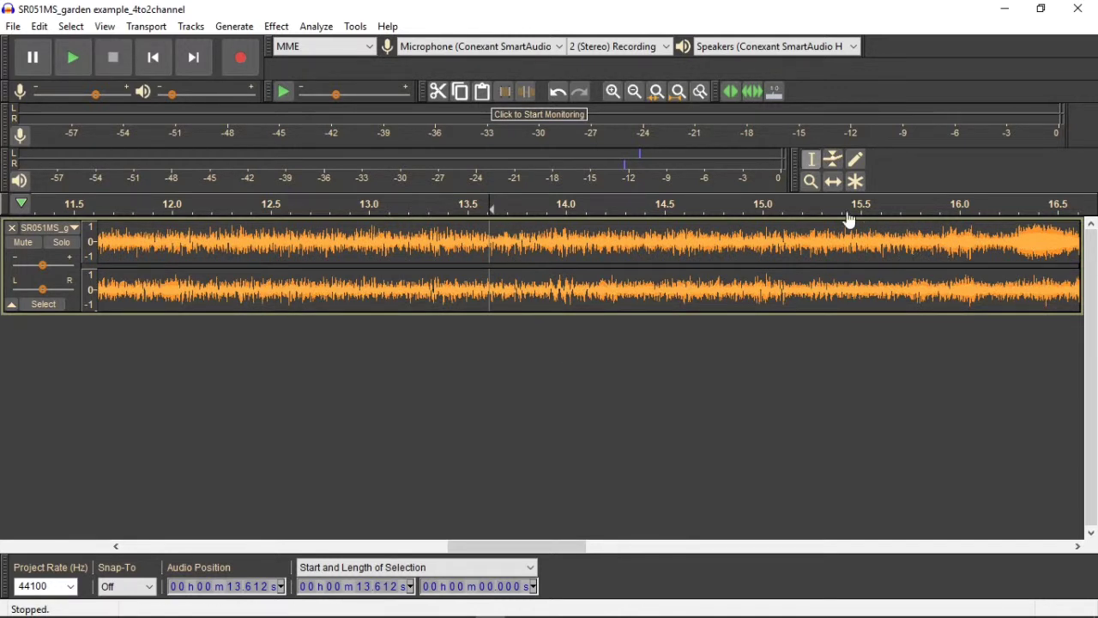
pyautogui.click(678, 91)
pyautogui.click(1050, 242)
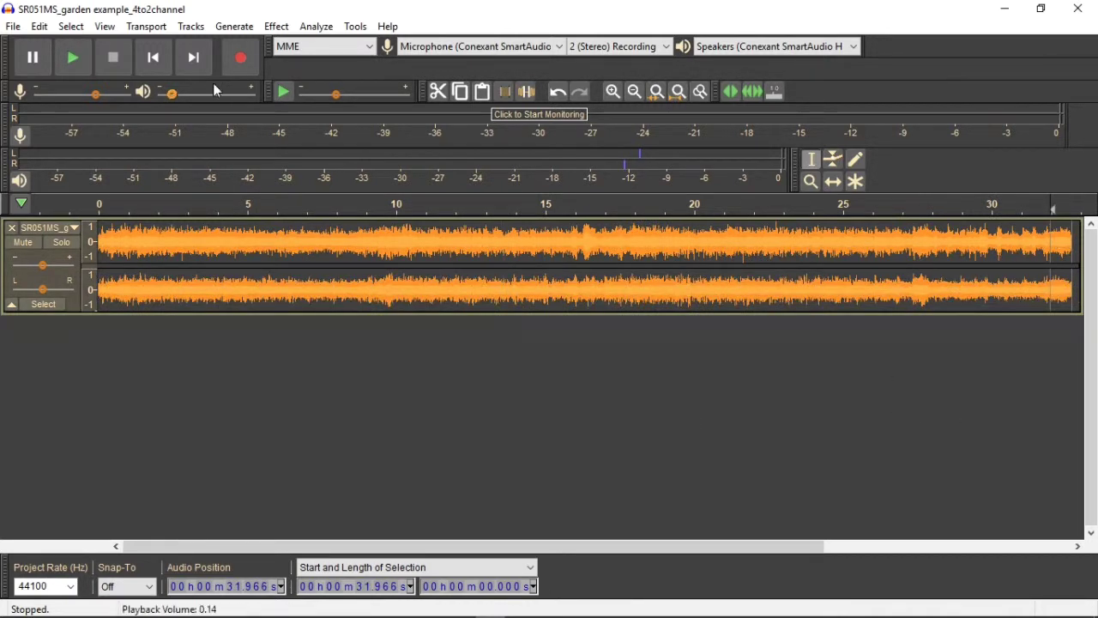
pyautogui.click(194, 57)
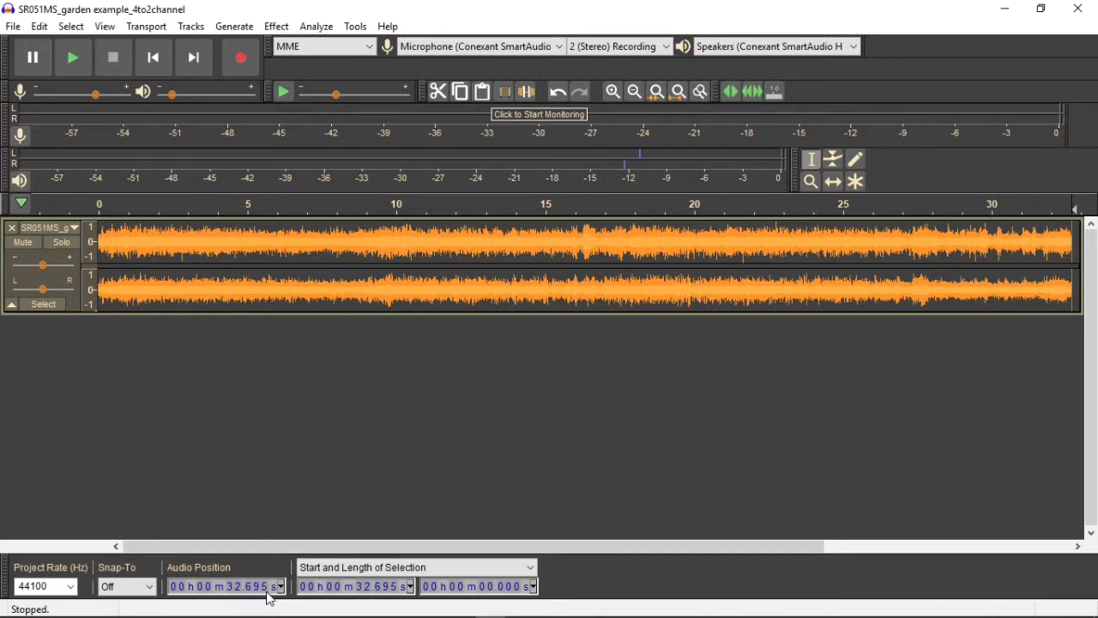
# Step: Select a section from about 26.1 s to check its length in the selection read-out, then deselect it
pyautogui.click(908, 249)
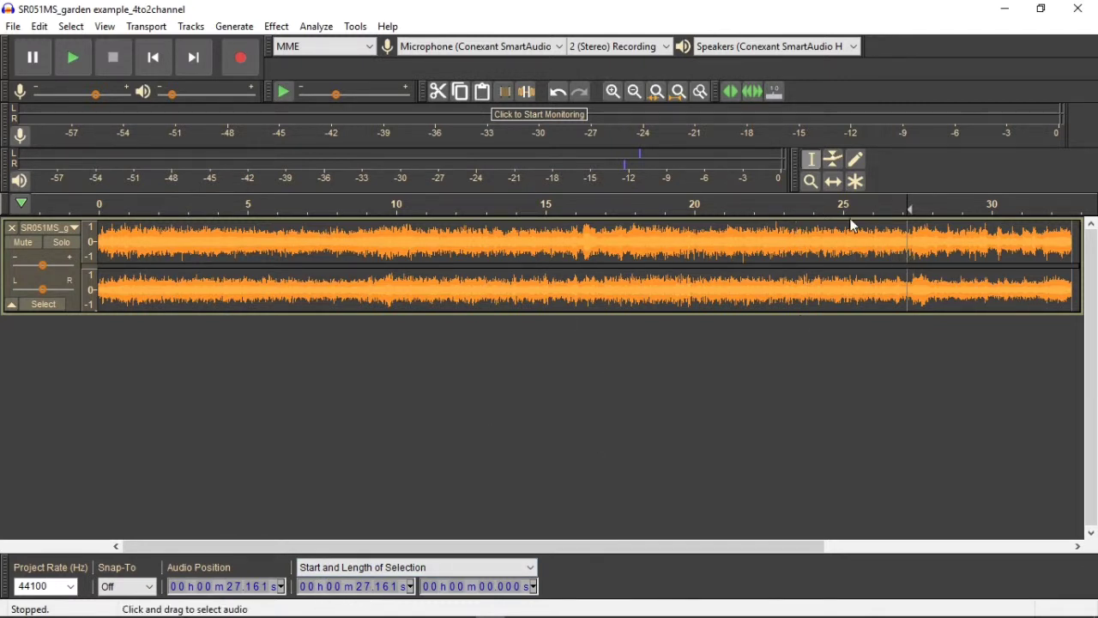
pyautogui.moveTo(876, 232); pyautogui.dragTo(979, 241)
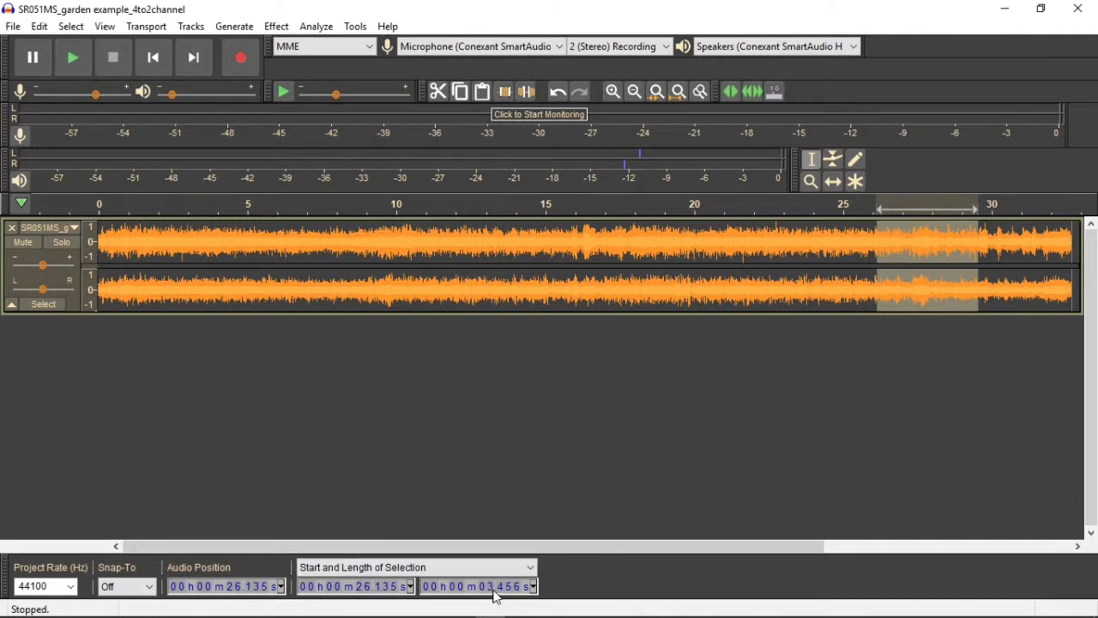
pyautogui.click(740, 382)
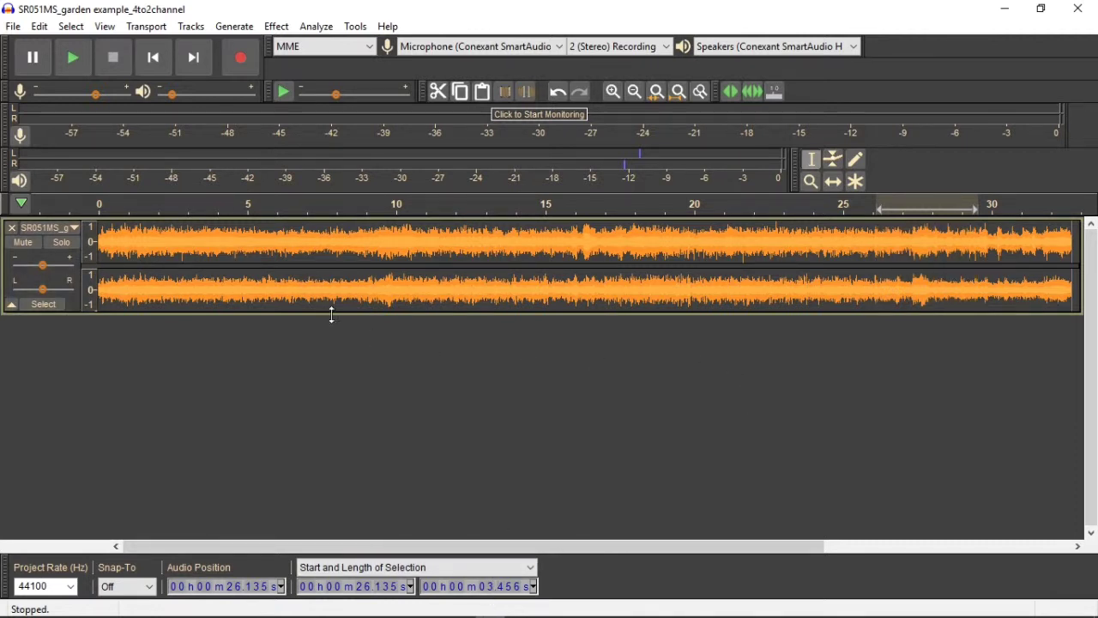
# Step: Copy the entire track into a new track below it and reduce the new track's height to fit the view
pyautogui.click(44, 305)
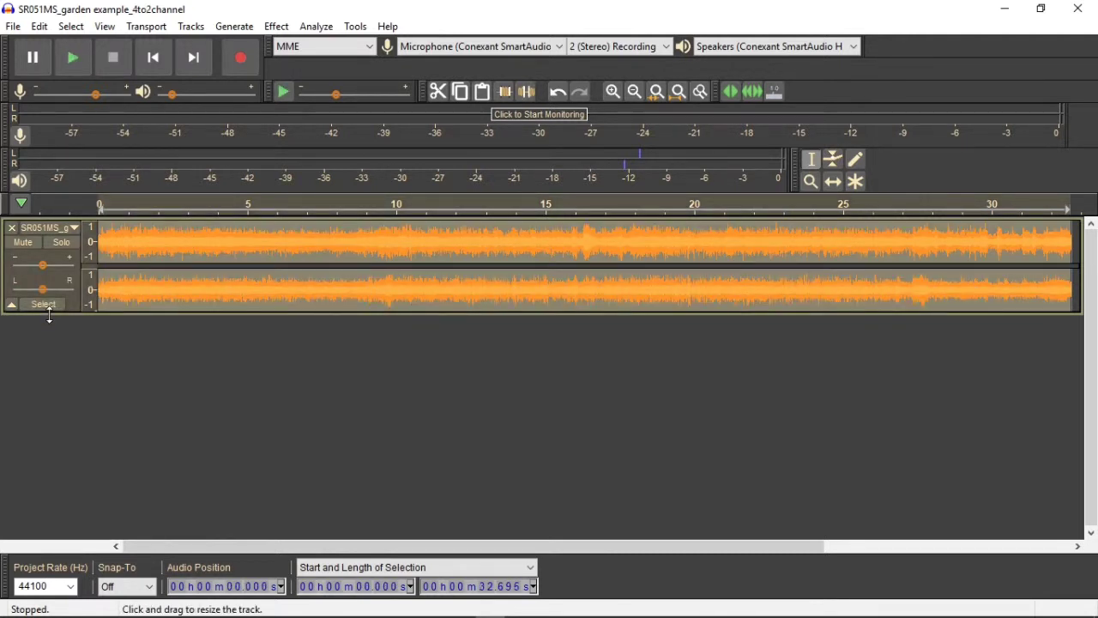
pyautogui.click(117, 380)
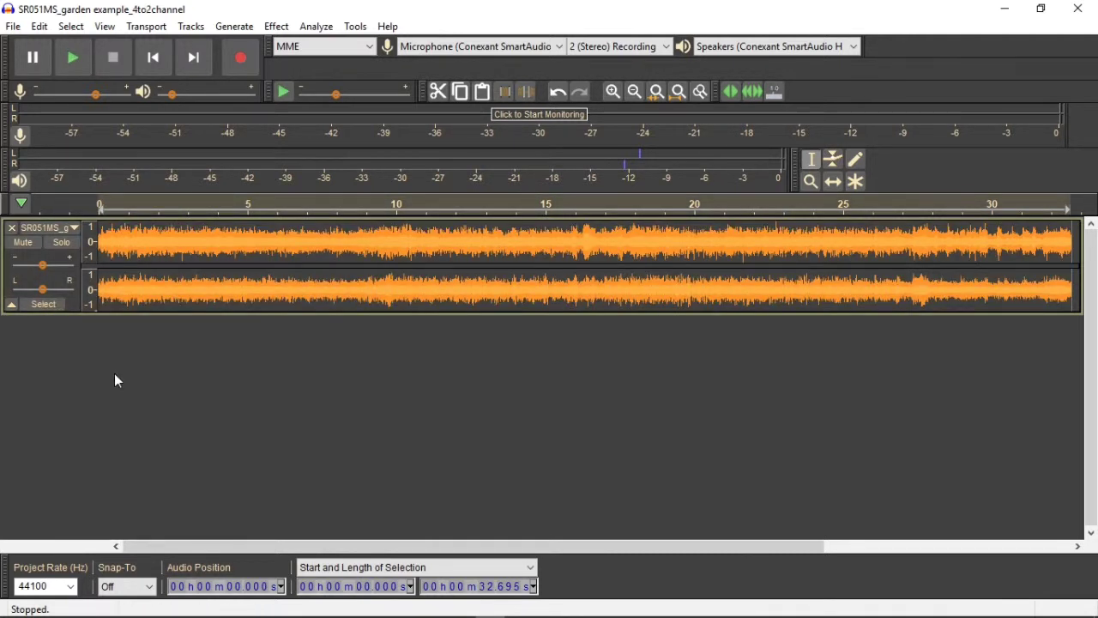
pyautogui.hotkey('ctrl', 'v')
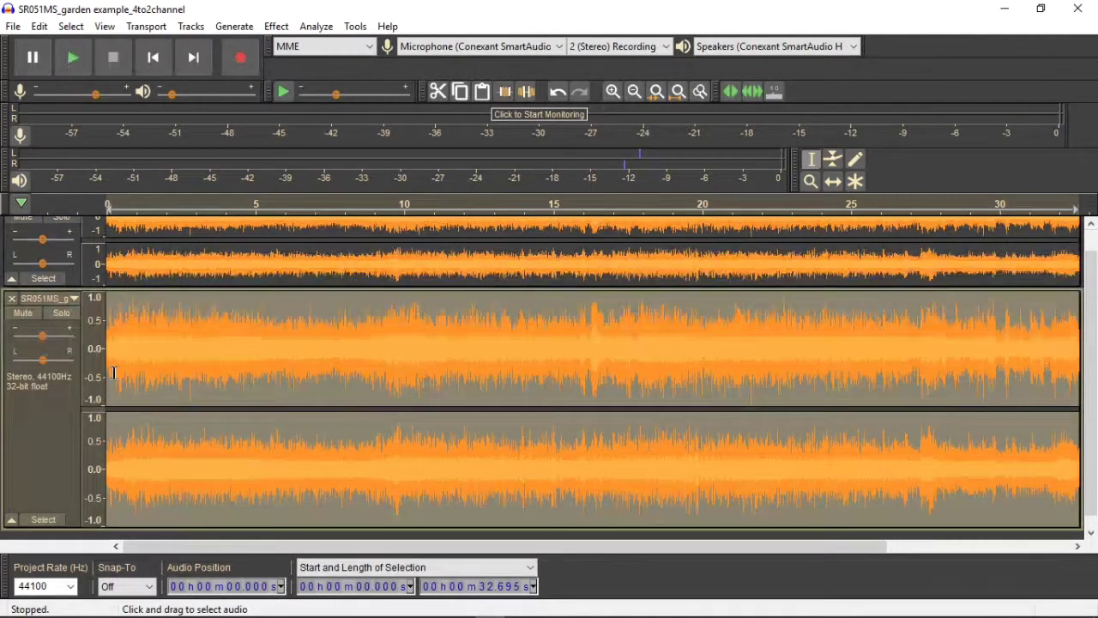
pyautogui.moveTo(73, 527); pyautogui.dragTo(75, 421)
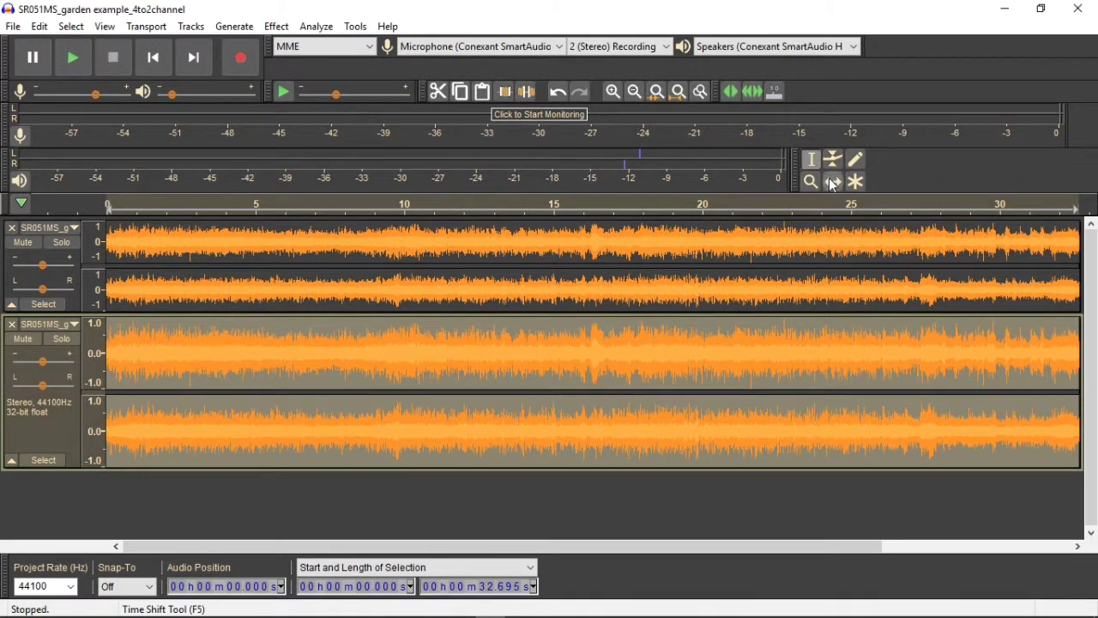
# Step: Switch to the checklist image in Picasa Photo Viewer and bring its Tools list into view
pyautogui.click(668, 606)
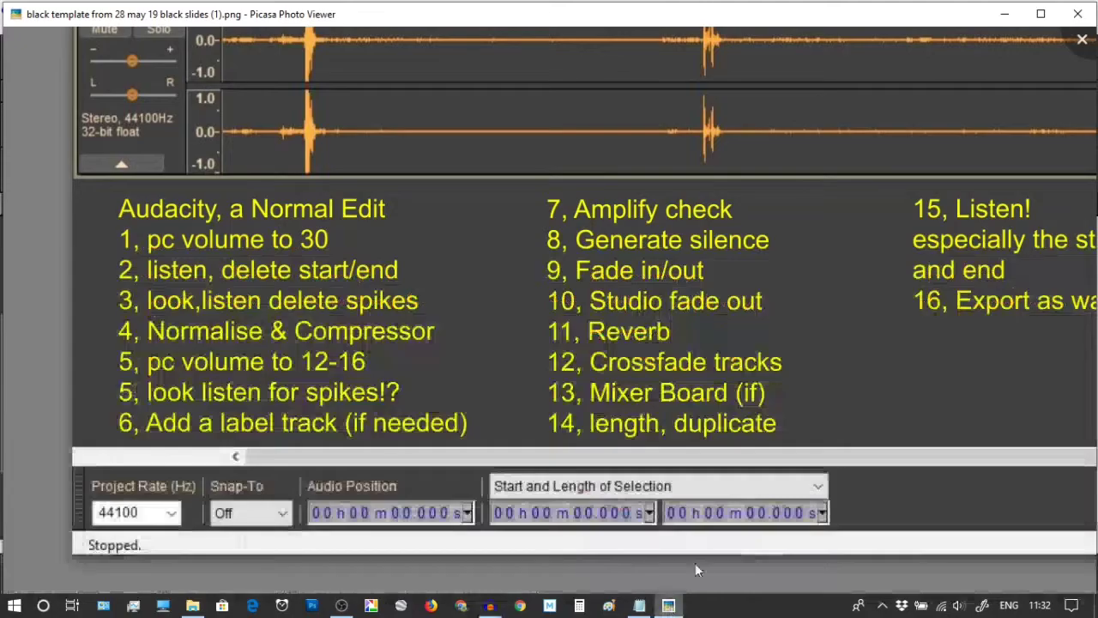
pyautogui.moveTo(934, 315); pyautogui.dragTo(262, 338)
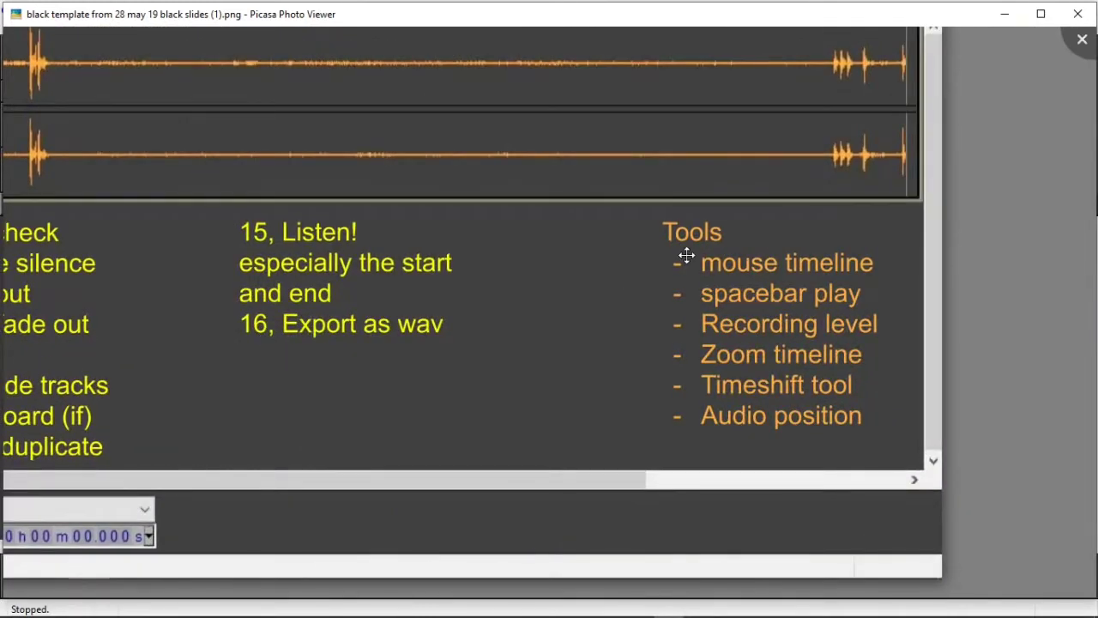
# Step: Examine the Tools list and the whole editing checklist image, and switch back to Audacity
pyautogui.scroll(3, 795, 304)
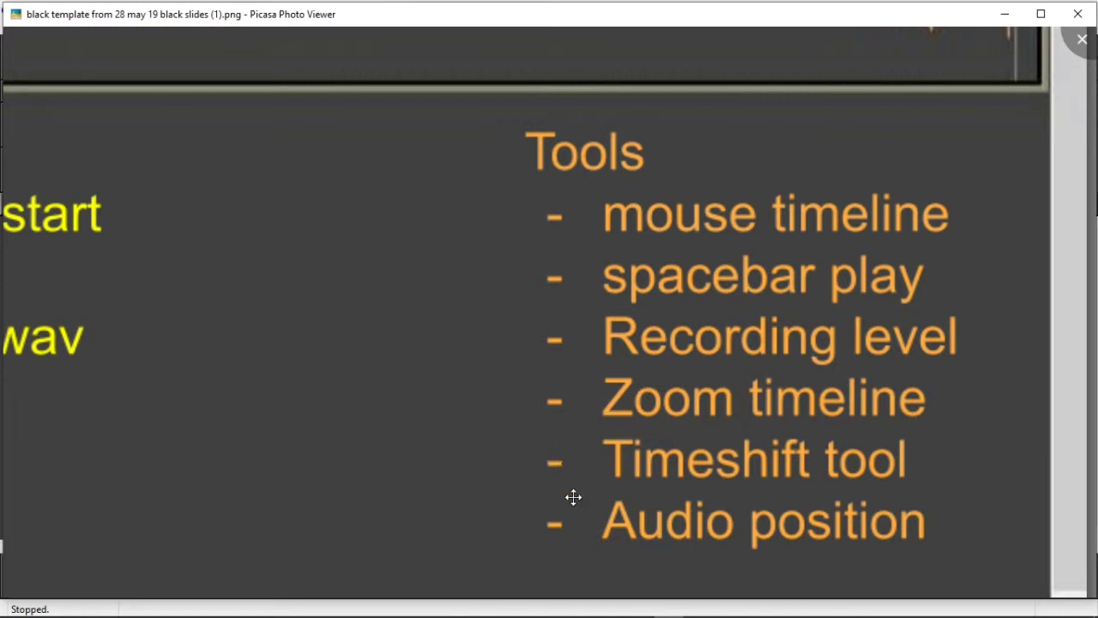
pyautogui.scroll(-3, 480, 357)
pyautogui.scroll(-5, 480, 357)
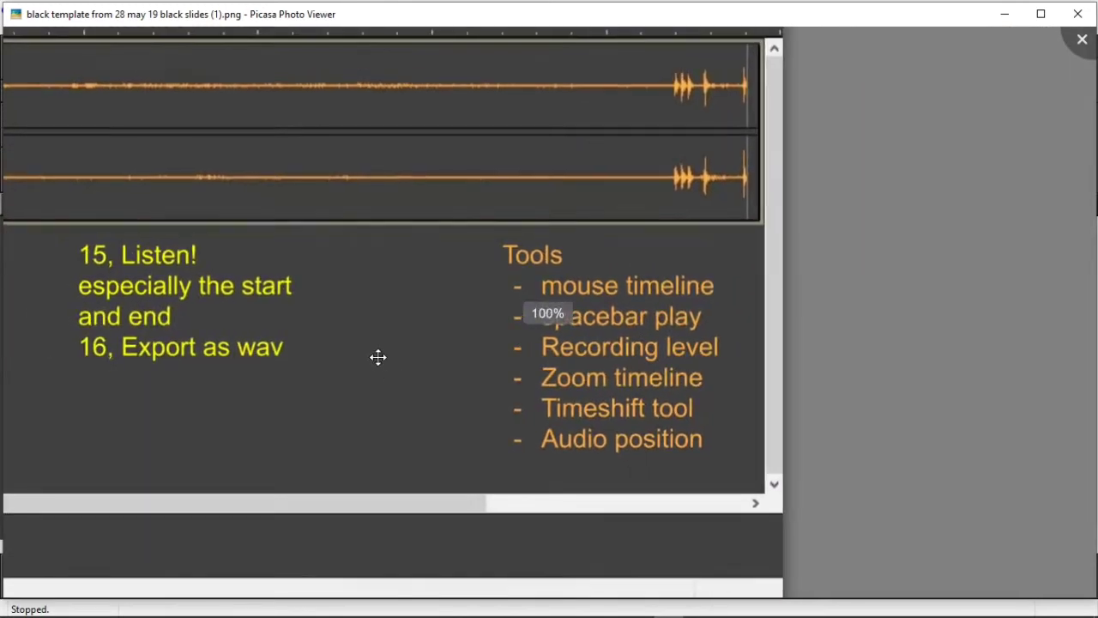
pyautogui.scroll(-2, 623, 354)
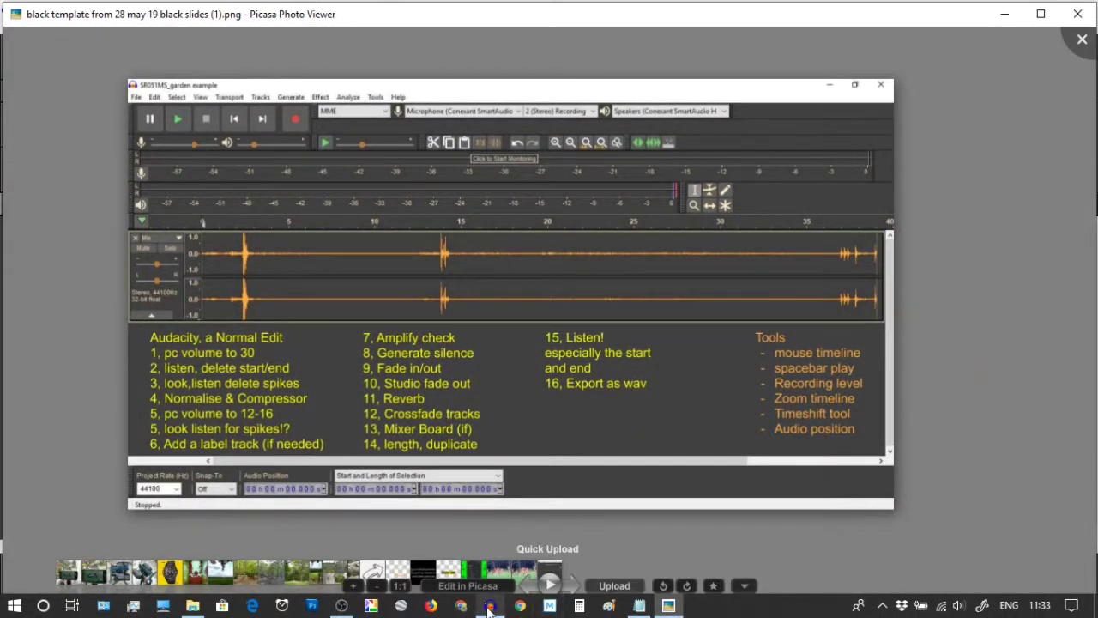
pyautogui.click(490, 605)
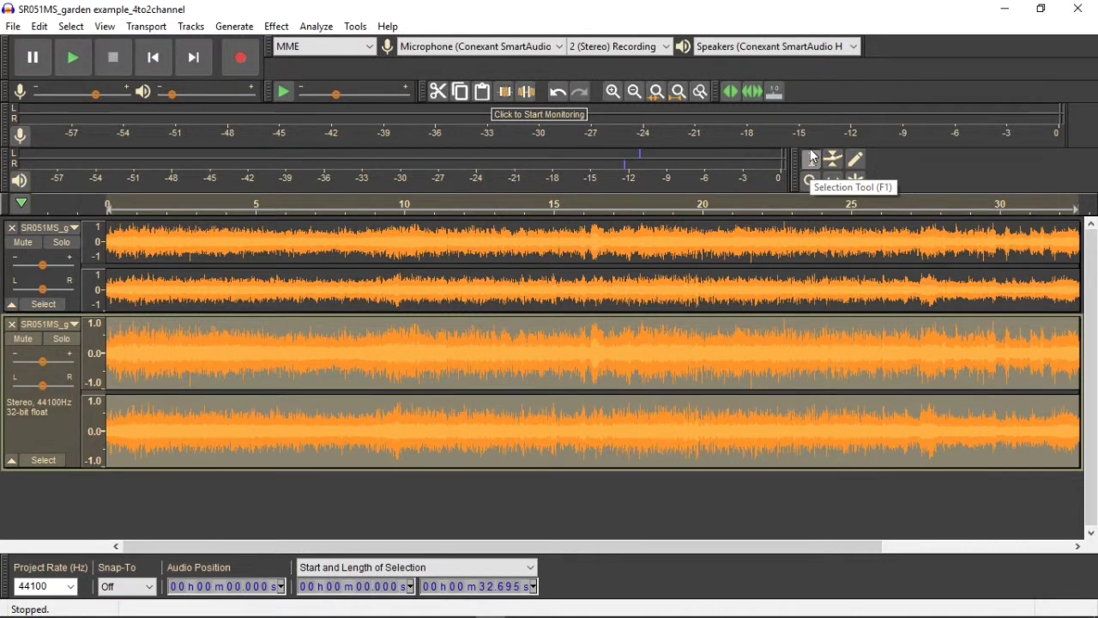
# Step: Move the duplicated lower track later with the Time Shift Tool to start at about 31.3 s, and fit the project to the window
pyautogui.click(815, 161)
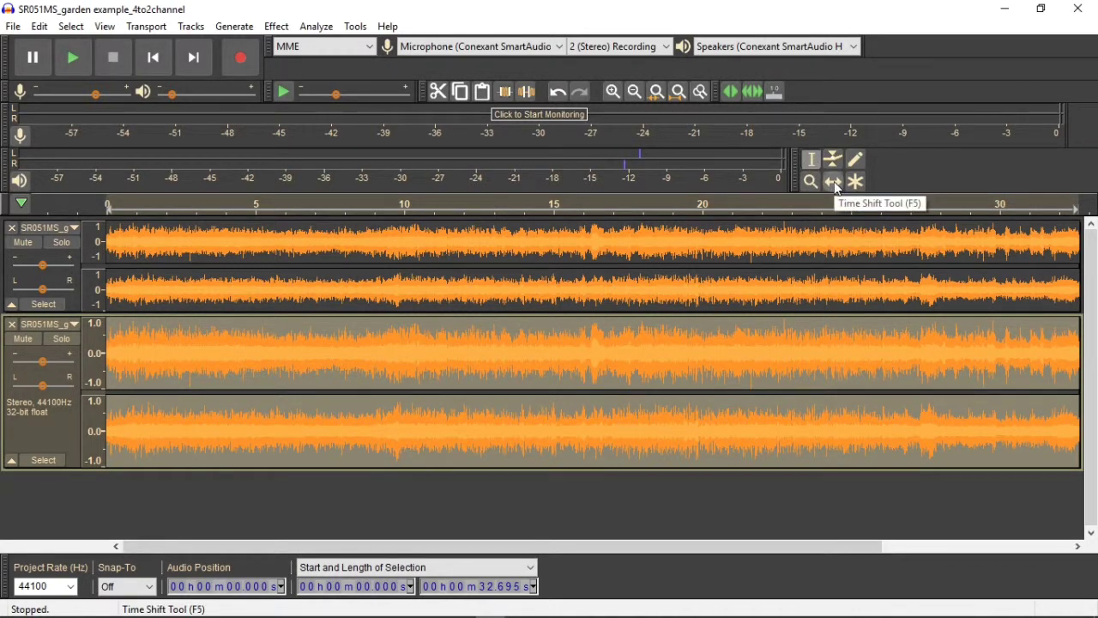
pyautogui.click(834, 181)
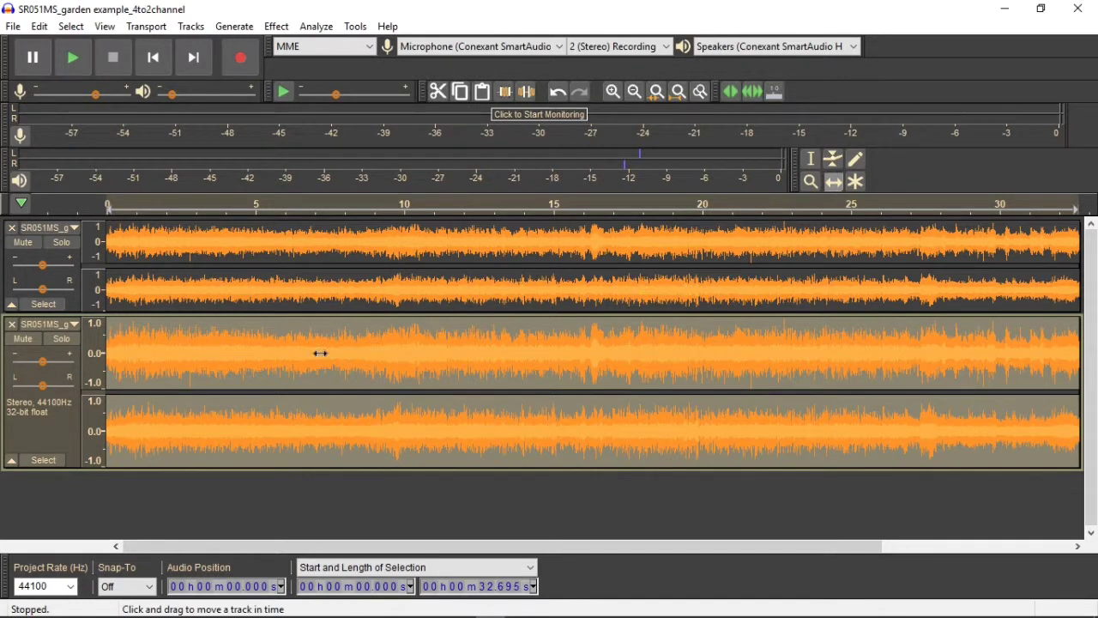
pyautogui.moveTo(189, 362); pyautogui.dragTo(1080, 354)
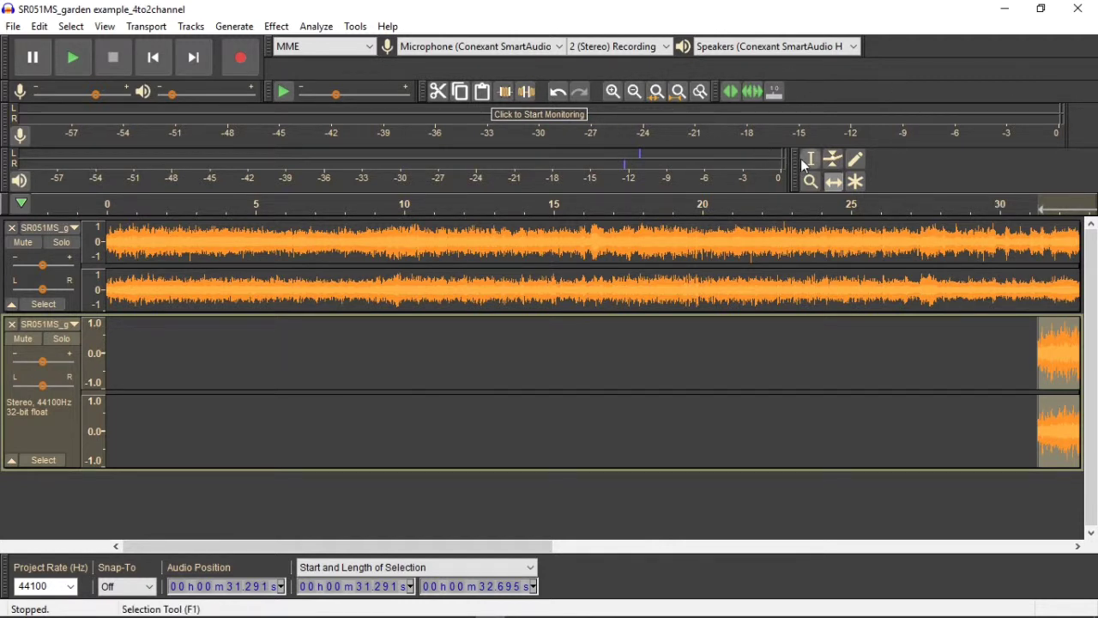
pyautogui.click(679, 93)
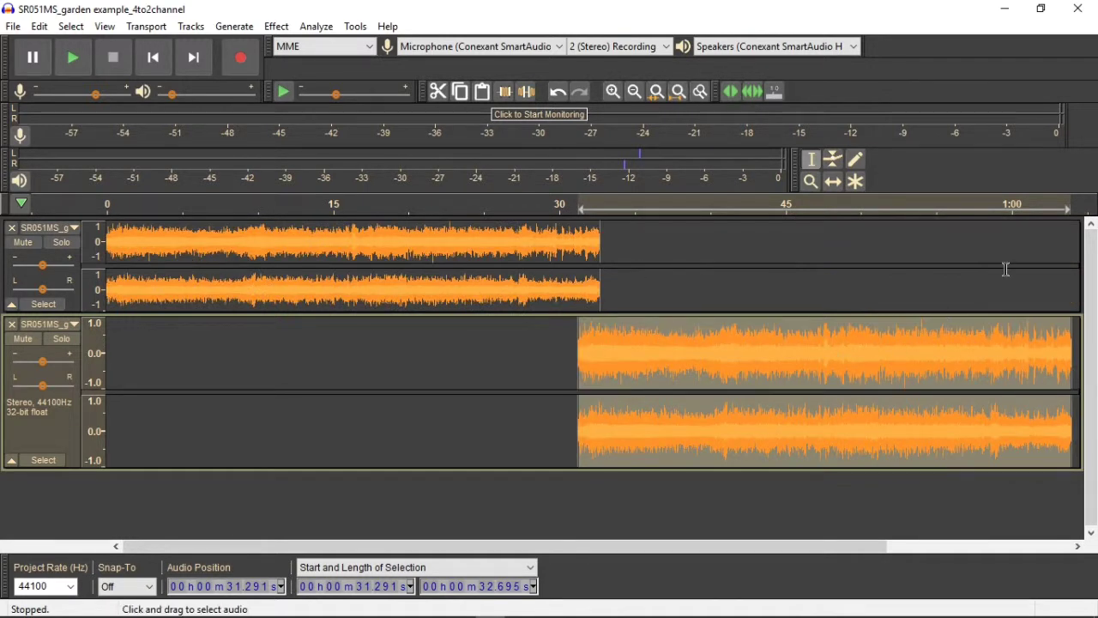
# Step: Select the overlap of the two tracks to check its length, and shift the lower track earlier to start at about 30 s
pyautogui.click(1012, 232)
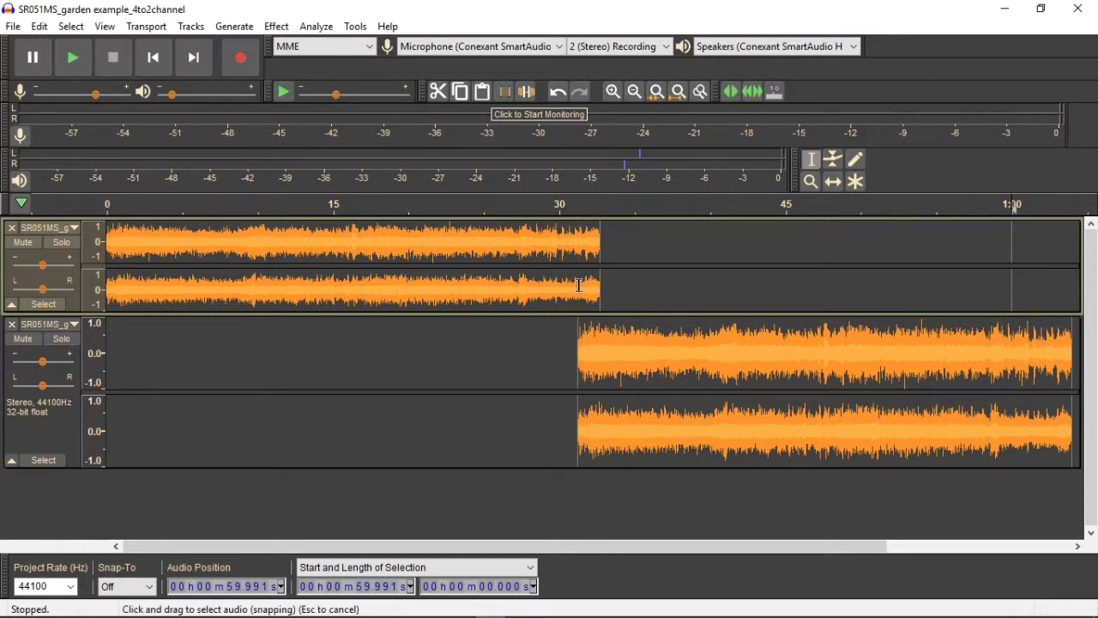
pyautogui.moveTo(579, 285); pyautogui.dragTo(599, 371)
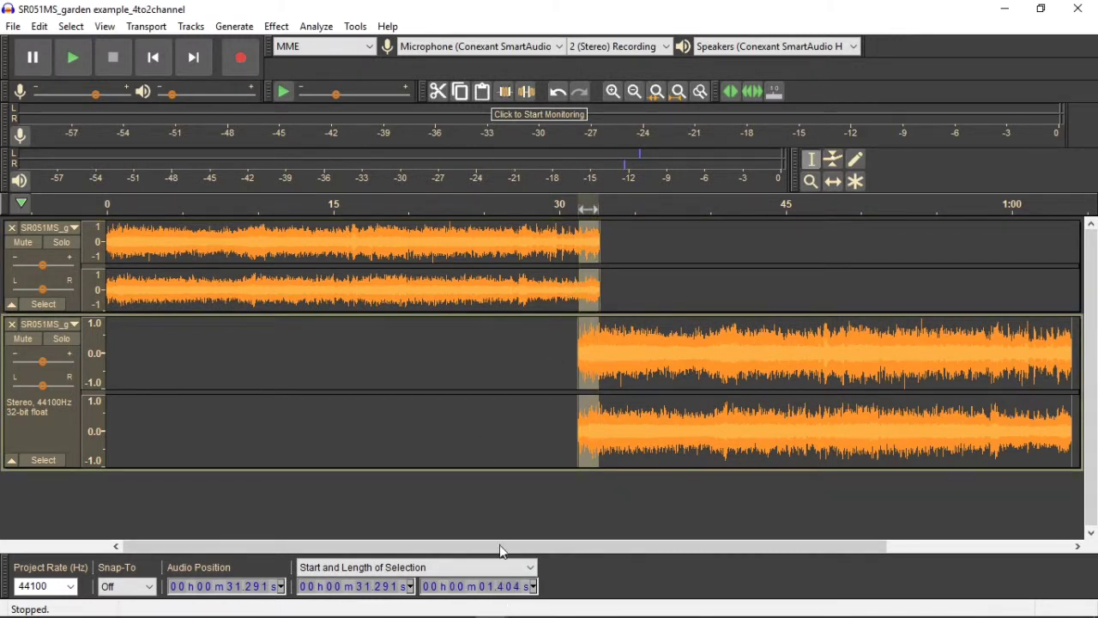
pyautogui.click(833, 182)
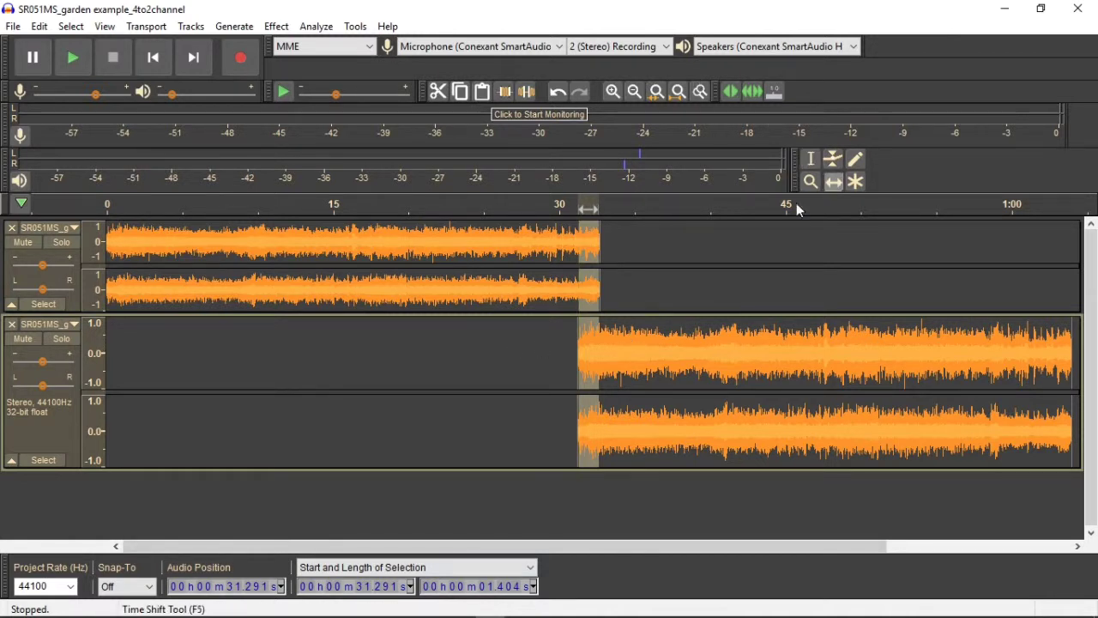
pyautogui.moveTo(707, 342); pyautogui.dragTo(688, 341)
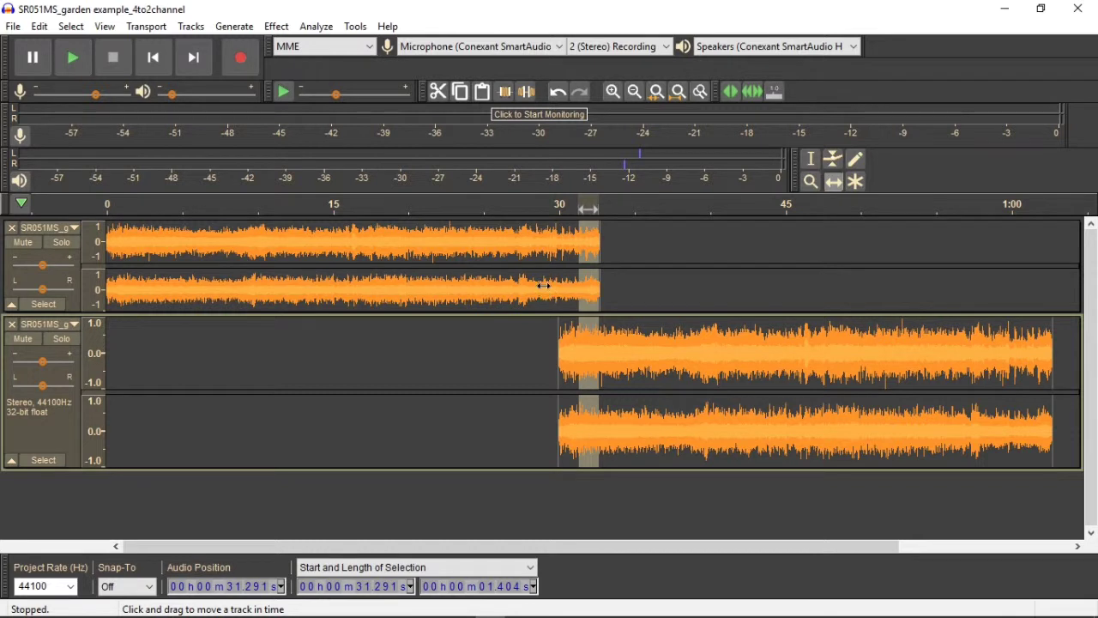
# Step: Select the overlap across both tracks from about 30 s and apply Crossfade Tracks with Constant Gain fade type and Automatic direction
pyautogui.click(811, 159)
pyautogui.moveTo(560, 292); pyautogui.dragTo(599, 382)
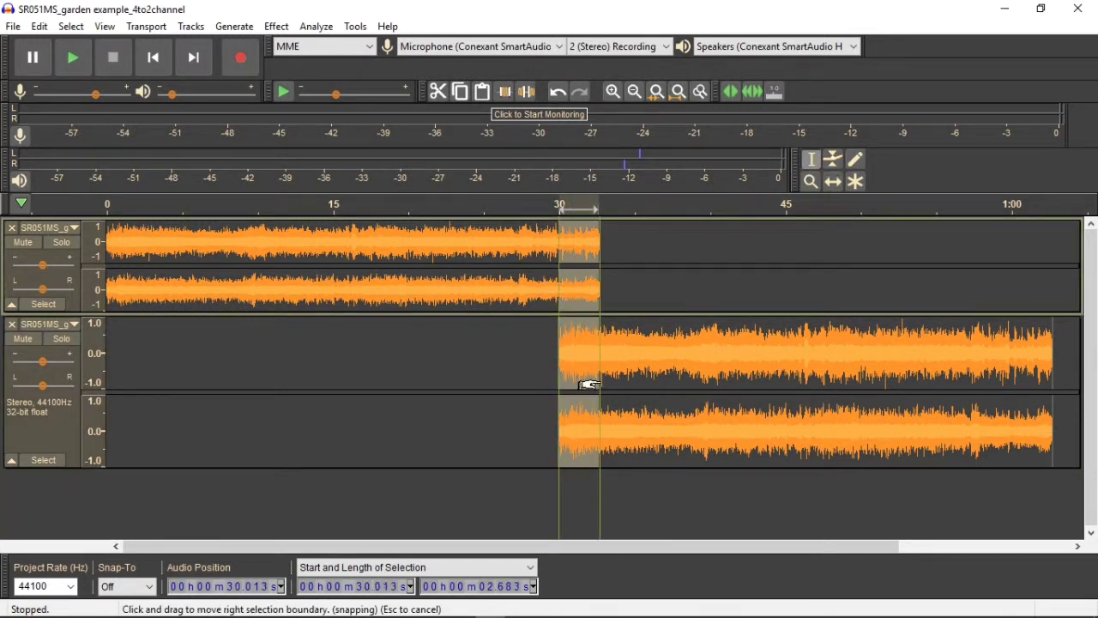
pyautogui.click(599, 383)
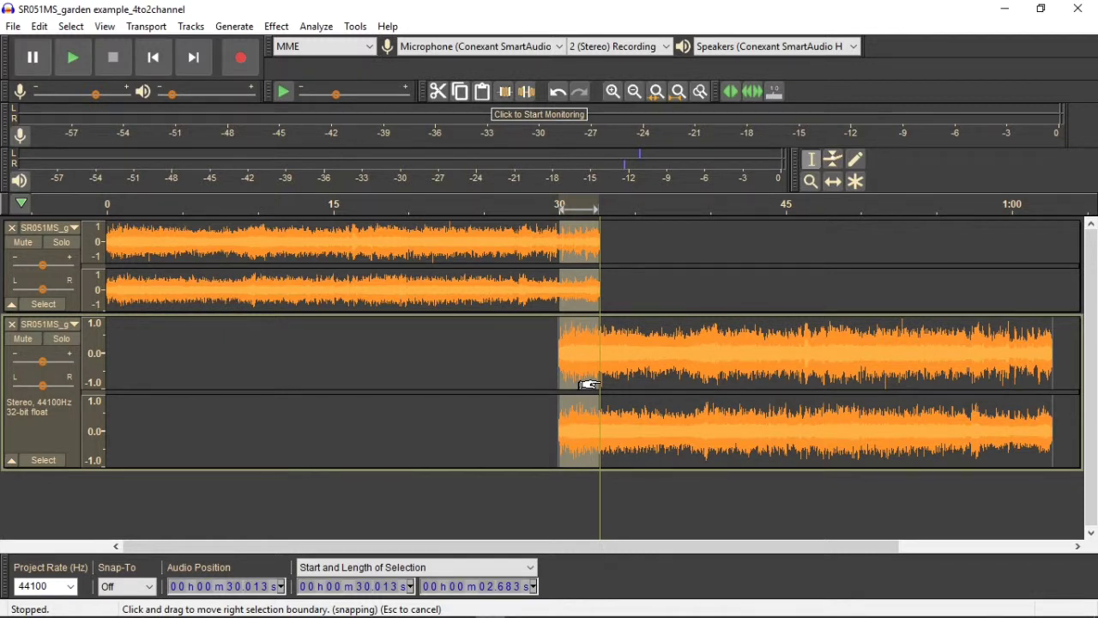
pyautogui.click(278, 29)
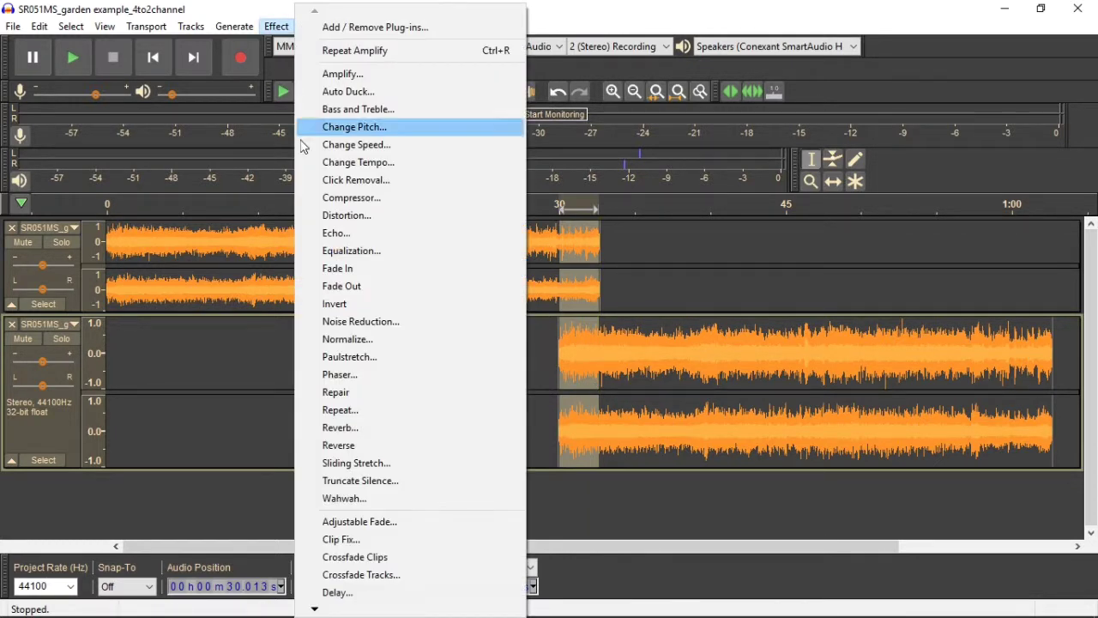
pyautogui.moveTo(314, 609)
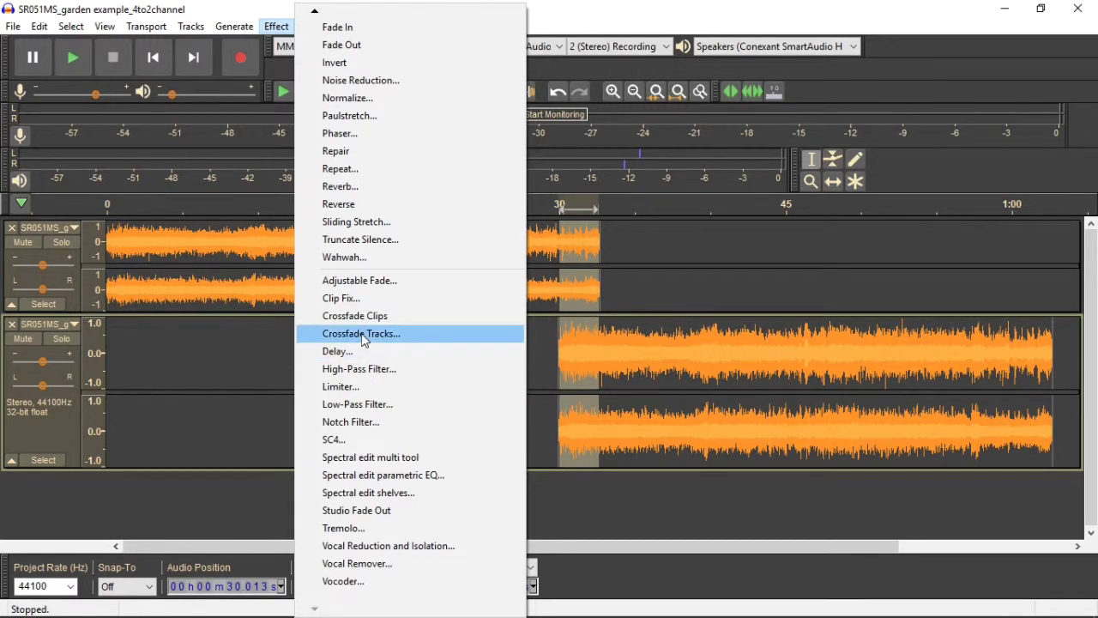
pyautogui.click(361, 336)
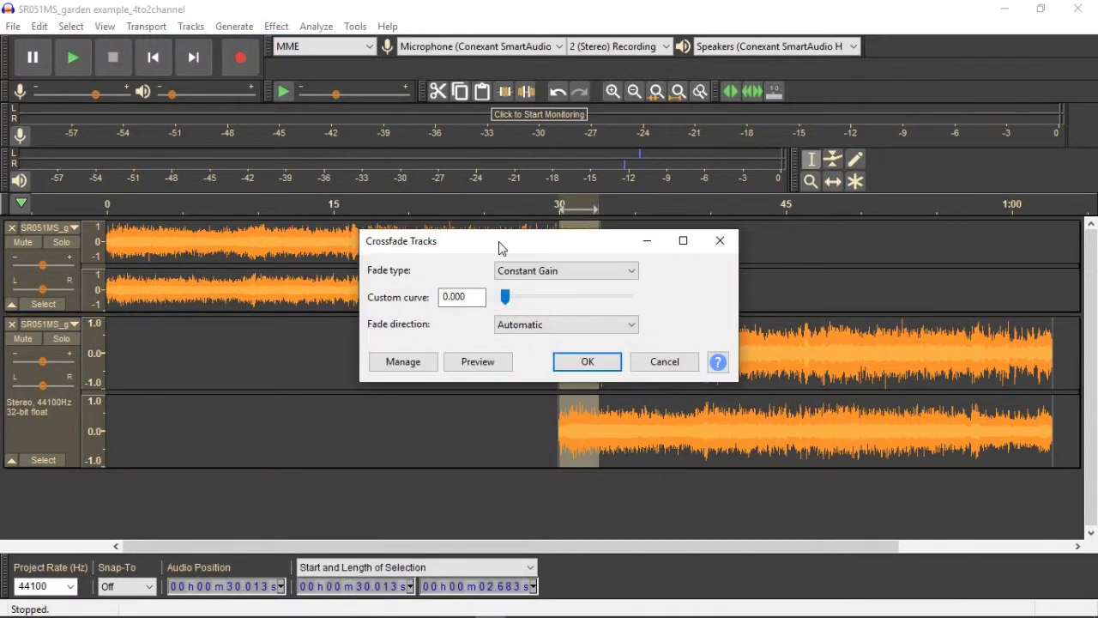
pyautogui.moveTo(512, 248); pyautogui.dragTo(276, 214)
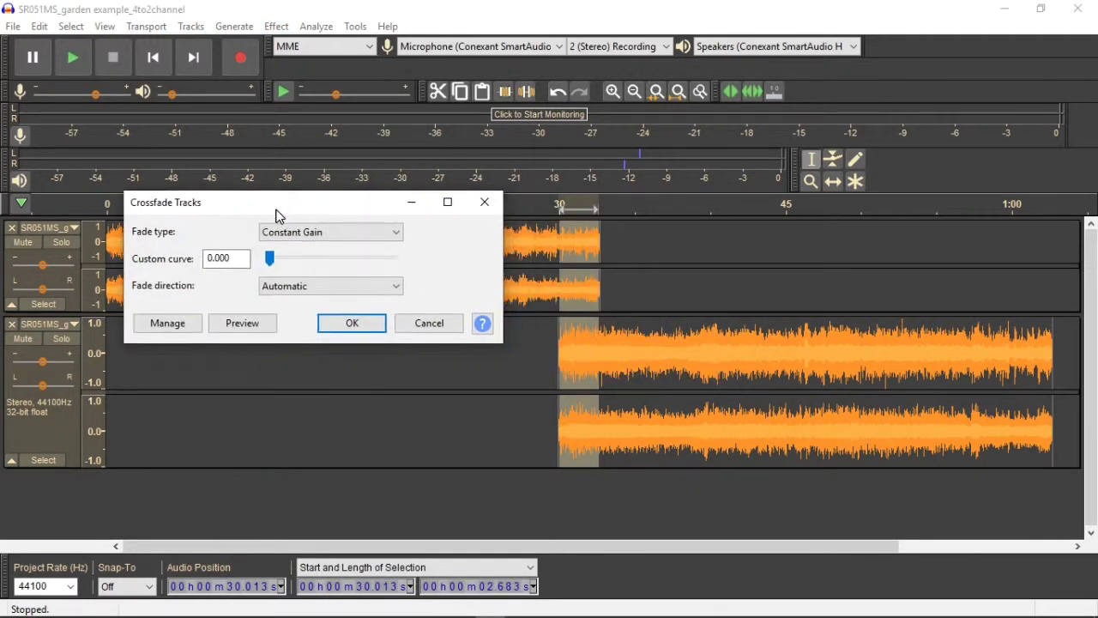
pyautogui.click(162, 327)
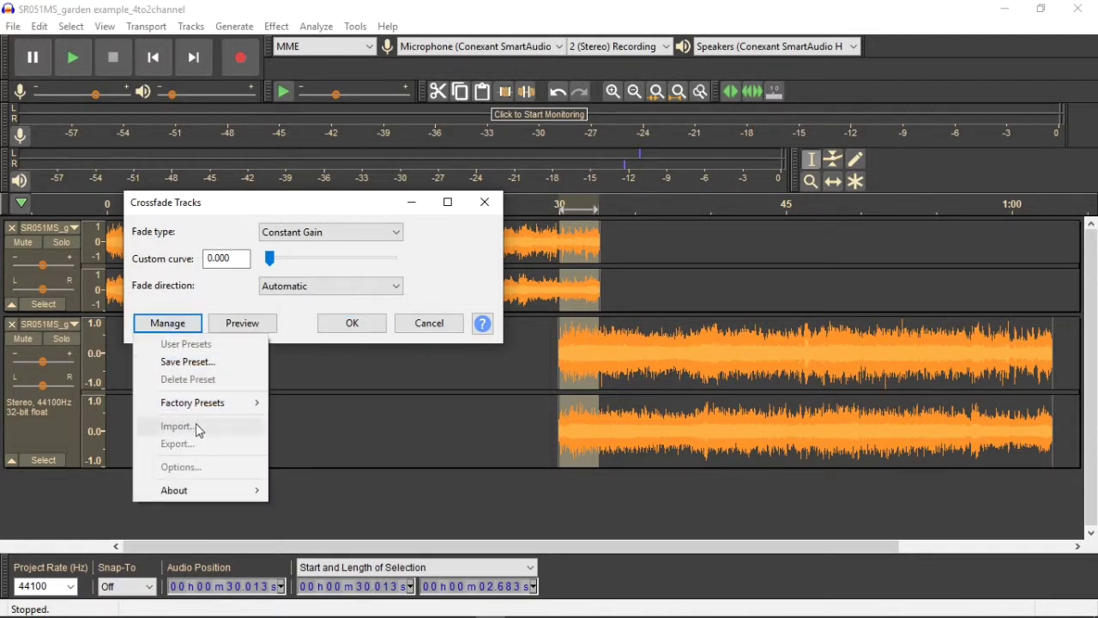
pyautogui.moveTo(223, 403)
pyautogui.click(296, 406)
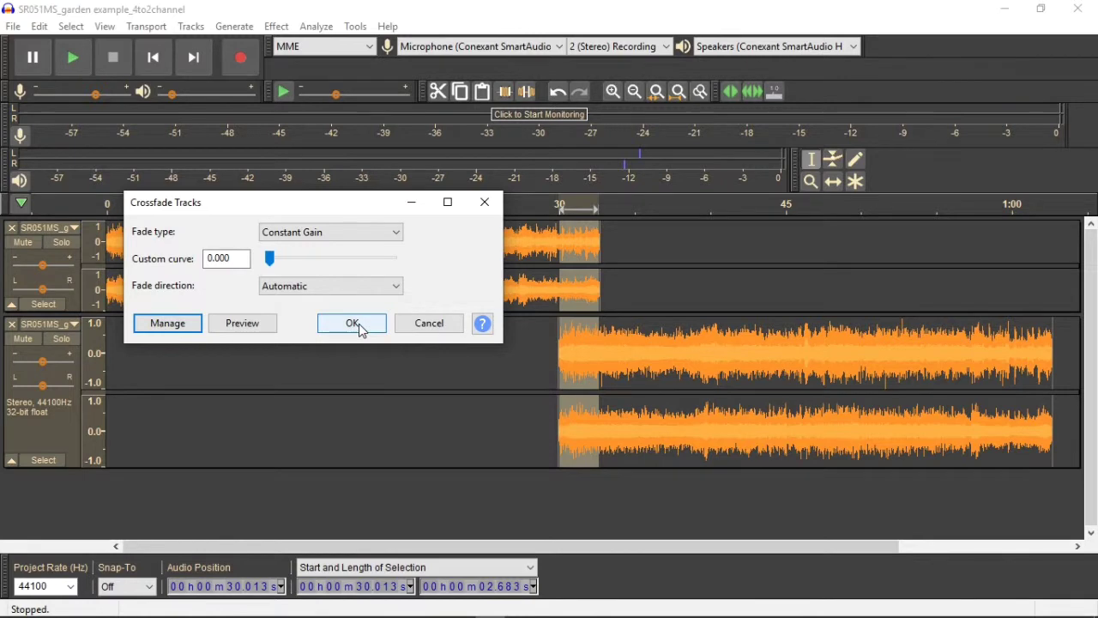
pyautogui.click(361, 331)
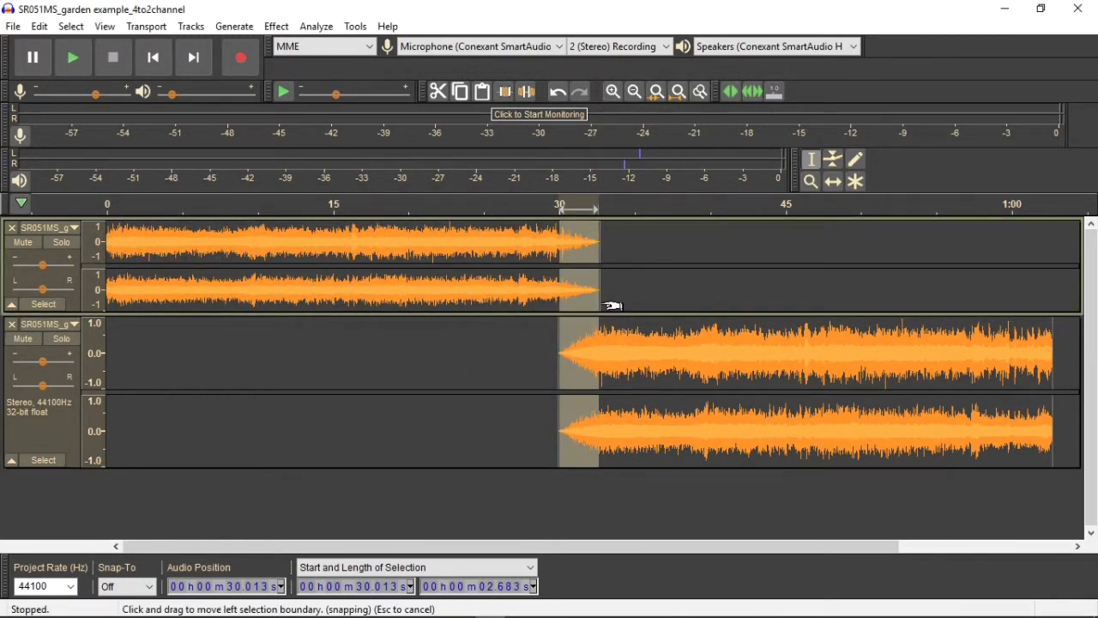
# Step: Play the crossfaded overlap from about 28.6 s and stop playback past it
pyautogui.click(538, 289)
pyautogui.press('space')
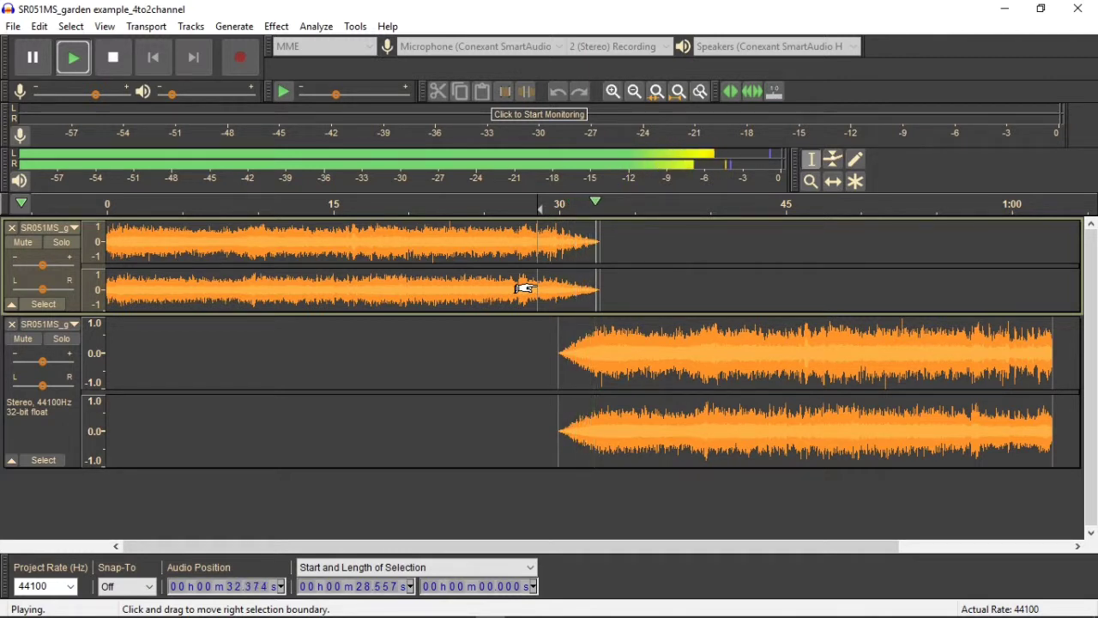
pyautogui.press('space')
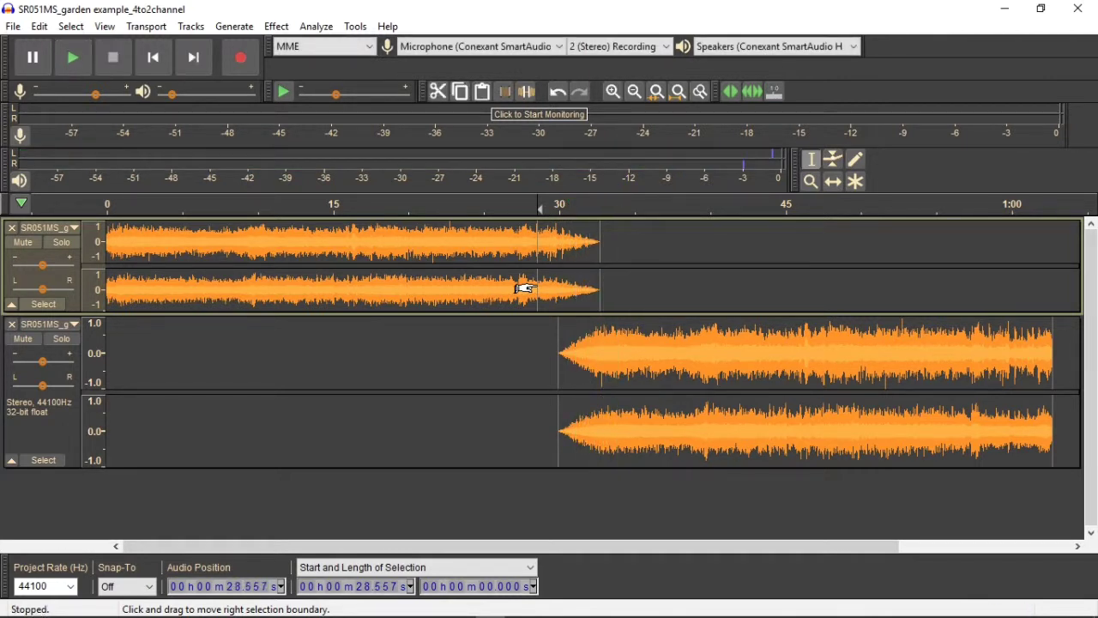
# Step: Undo the crossfade and play the plain overlap from about 28.6 s for comparison
pyautogui.click(39, 27)
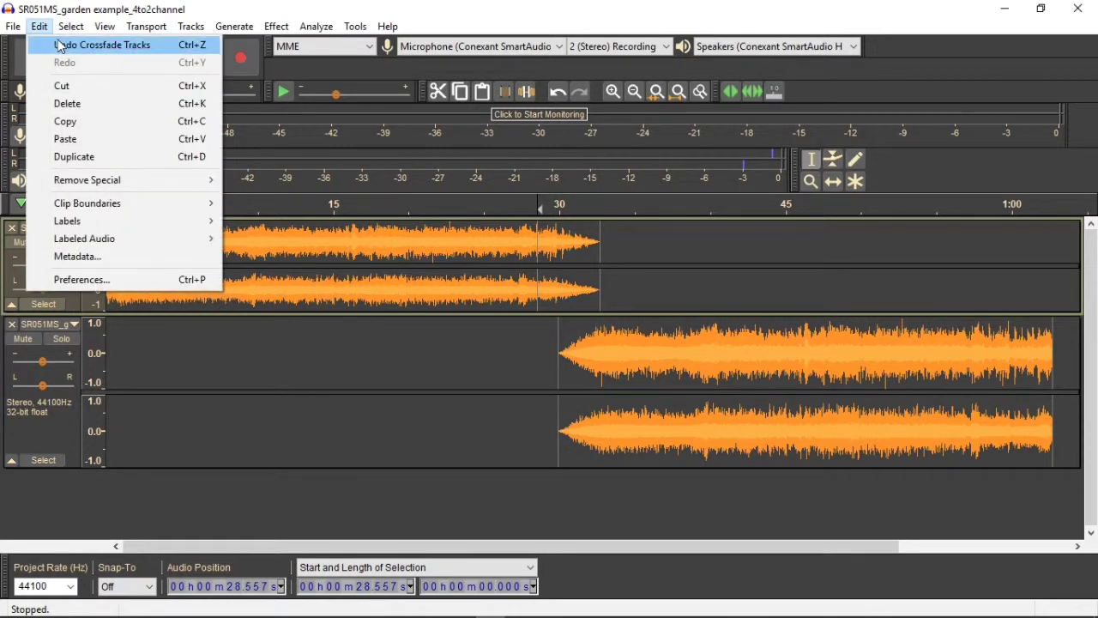
pyautogui.click(60, 46)
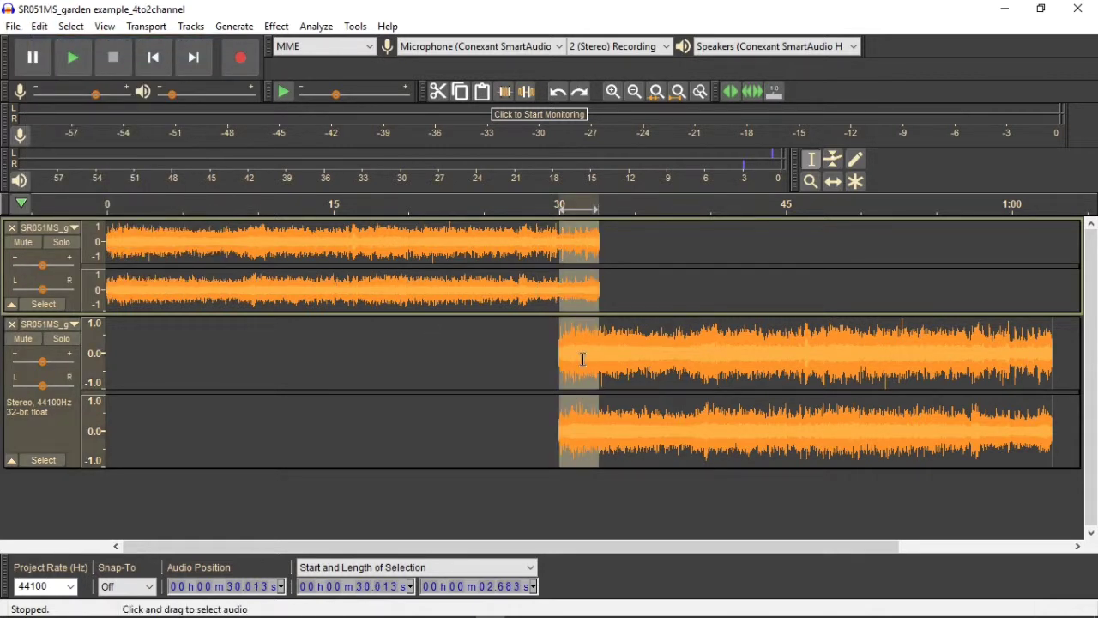
pyautogui.click(550, 327)
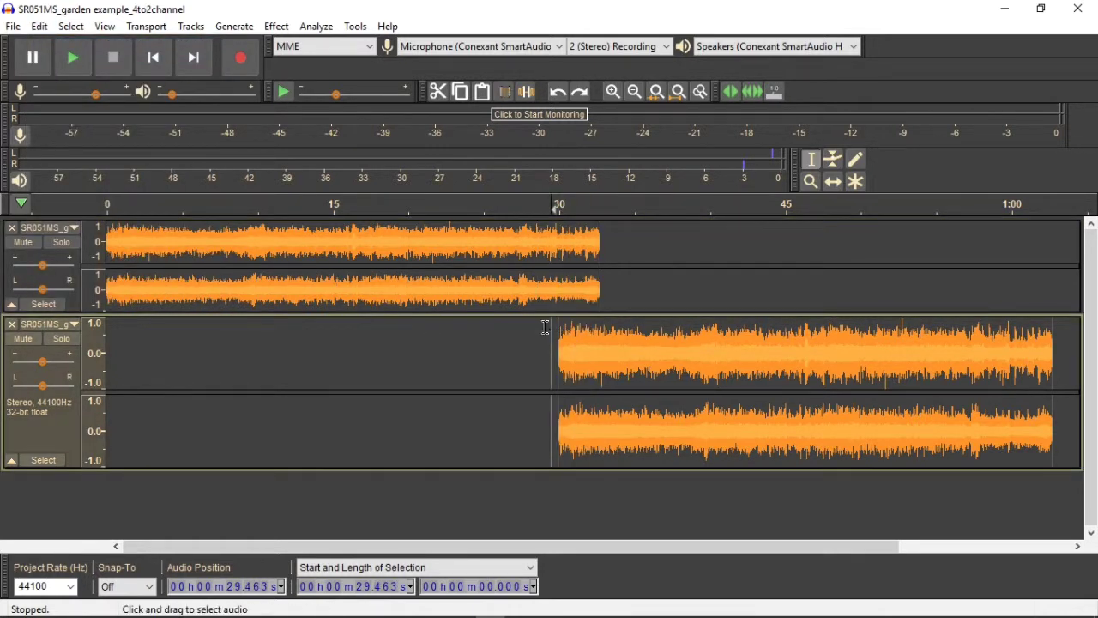
pyautogui.click(539, 327)
pyautogui.press('space')
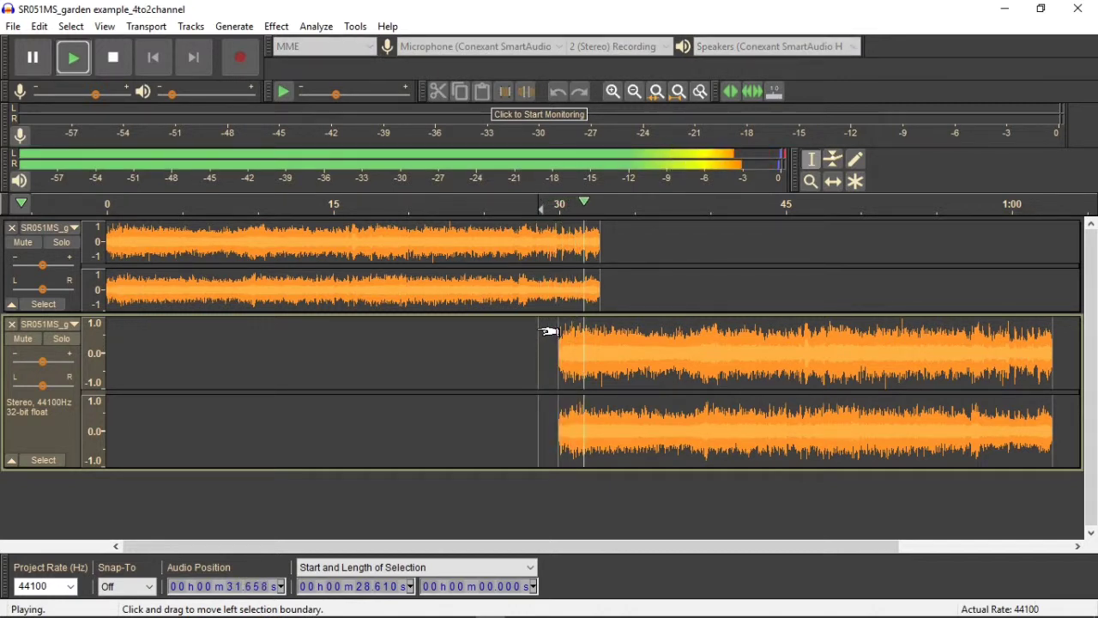
pyautogui.press('space')
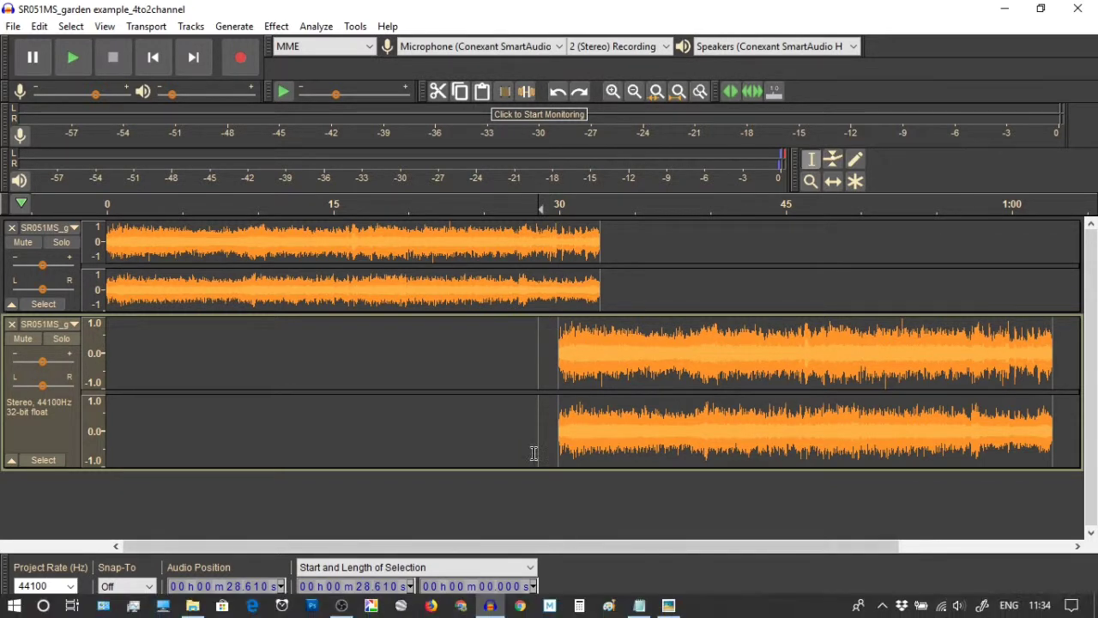
# Step: Select the 2.683 s overlap of both tracks again and reapply Crossfade Tracks with Constant Gain and Automatic direction
pyautogui.moveTo(557, 273); pyautogui.dragTo(600, 389)
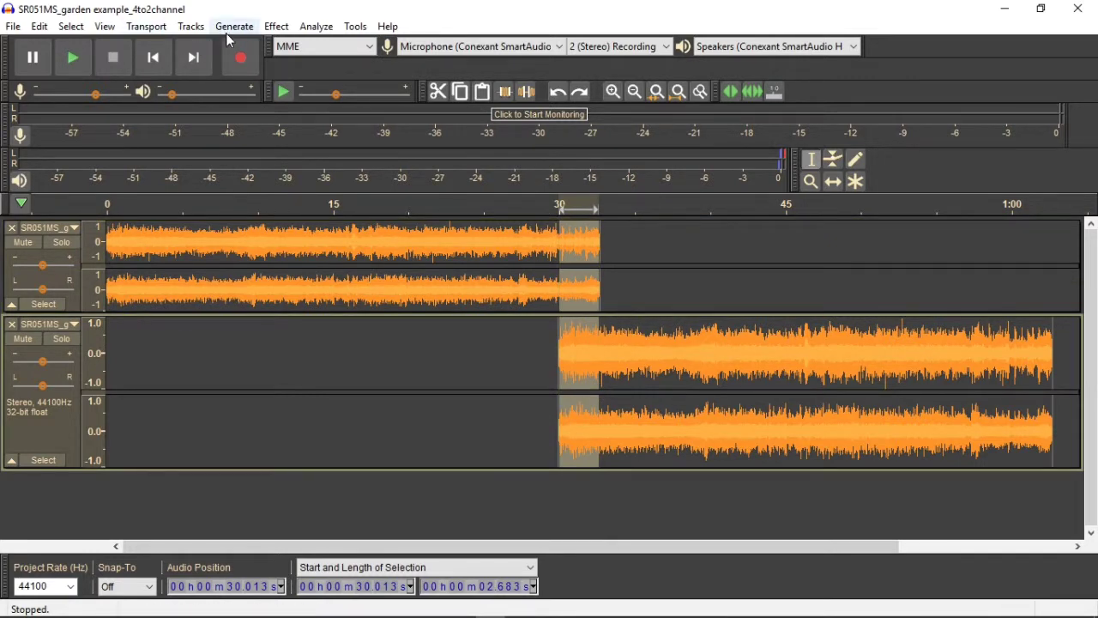
pyautogui.click(285, 27)
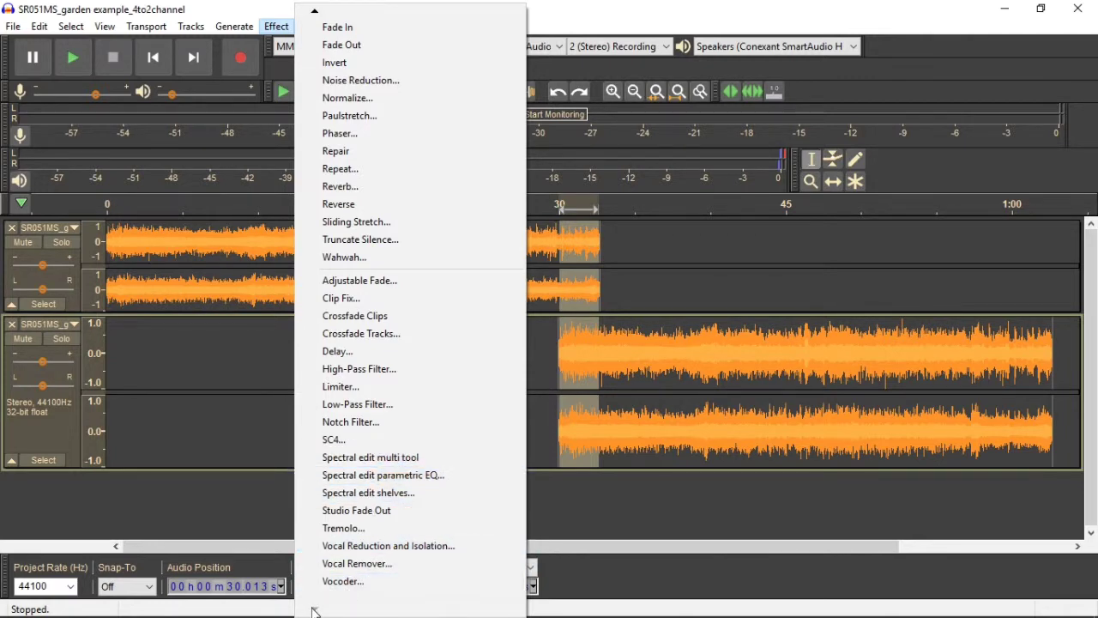
pyautogui.click(352, 333)
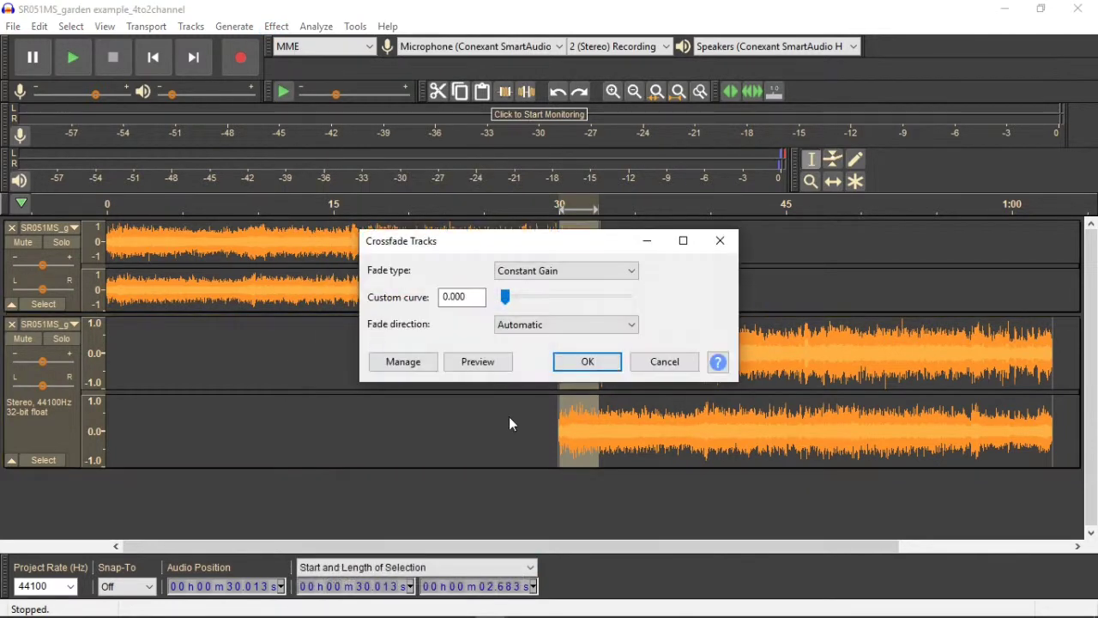
pyautogui.click(587, 361)
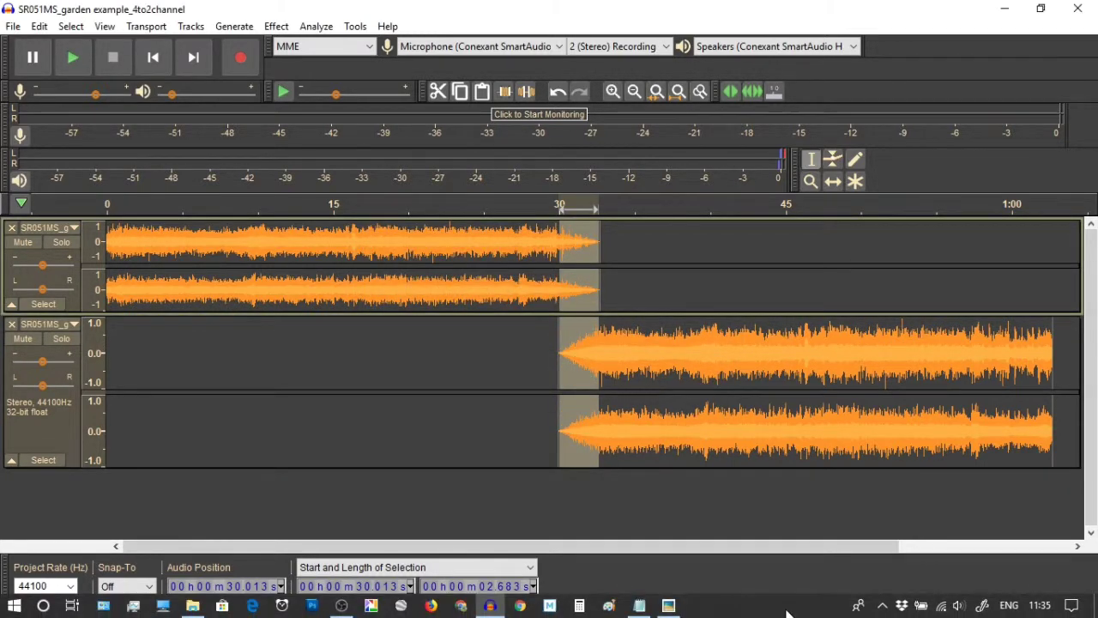
# Step: Switch to the checklist image in Picasa Photo Viewer to review the editing steps, and return to Audacity
pyautogui.click(668, 605)
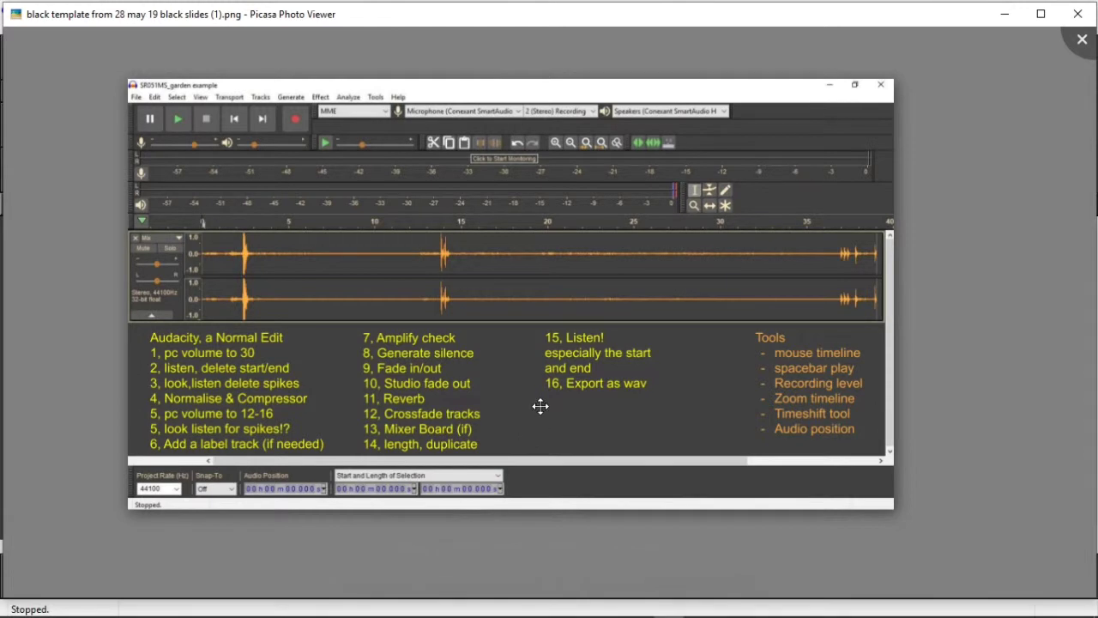
pyautogui.scroll(2, 409, 419)
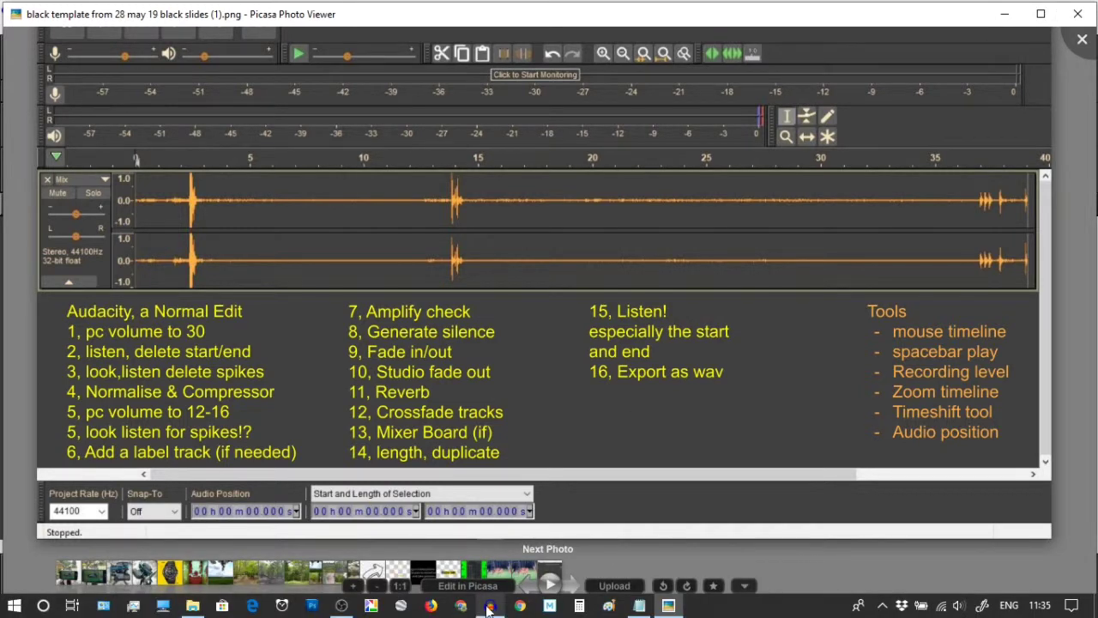
pyautogui.click(490, 606)
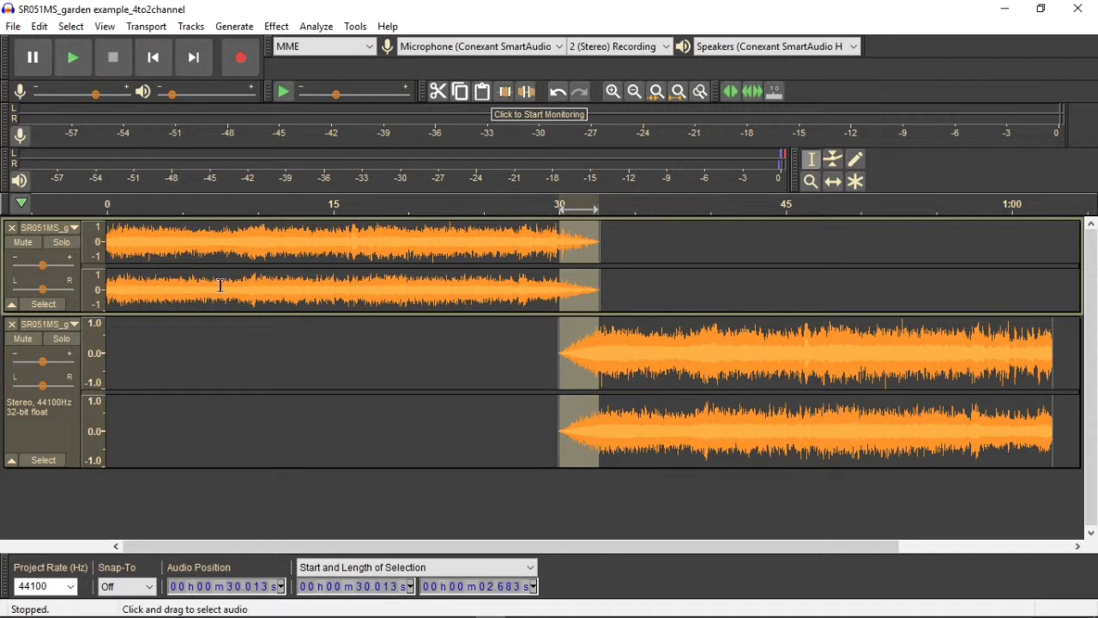
# Step: Open the Mixer Board, reposition and lengthen its window to look over both tracks' controls, and minimise it
pyautogui.click(106, 28)
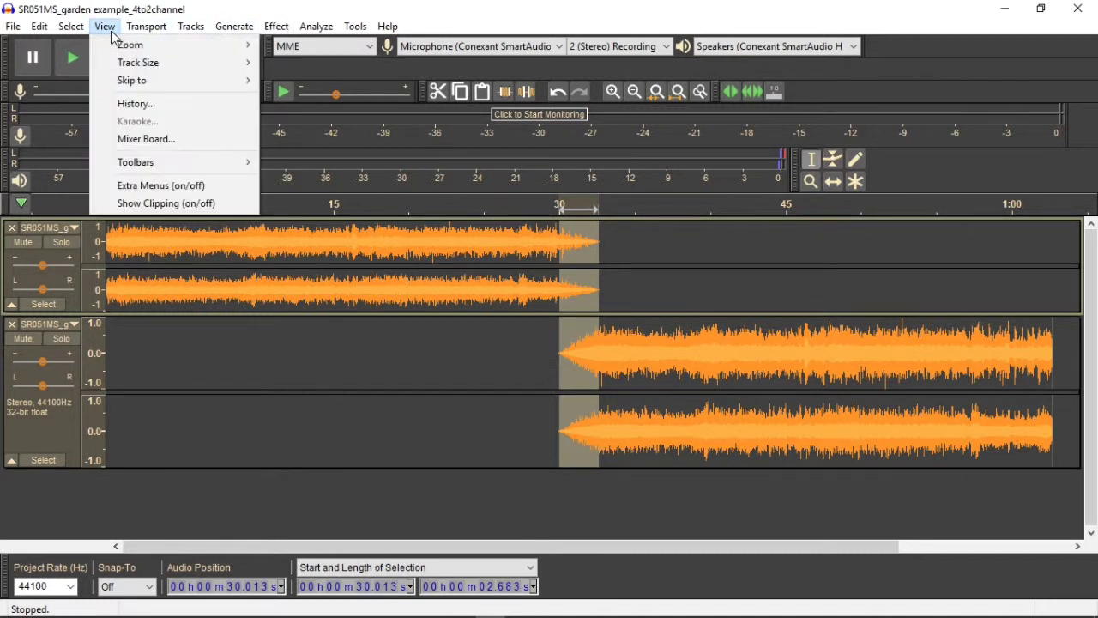
pyautogui.click(161, 140)
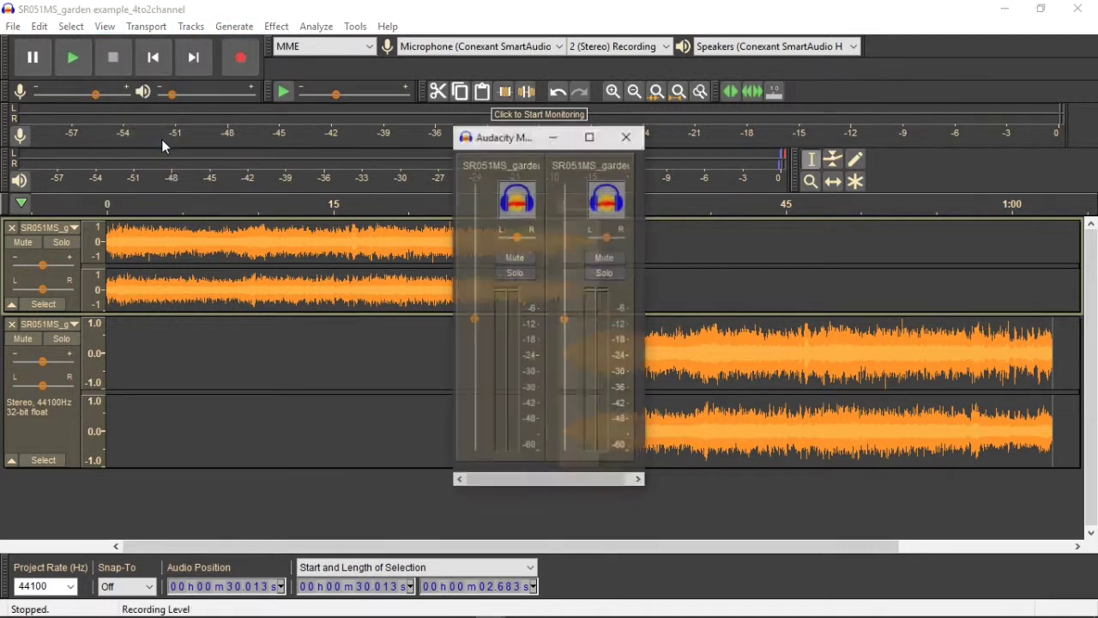
pyautogui.moveTo(510, 153); pyautogui.dragTo(314, 176)
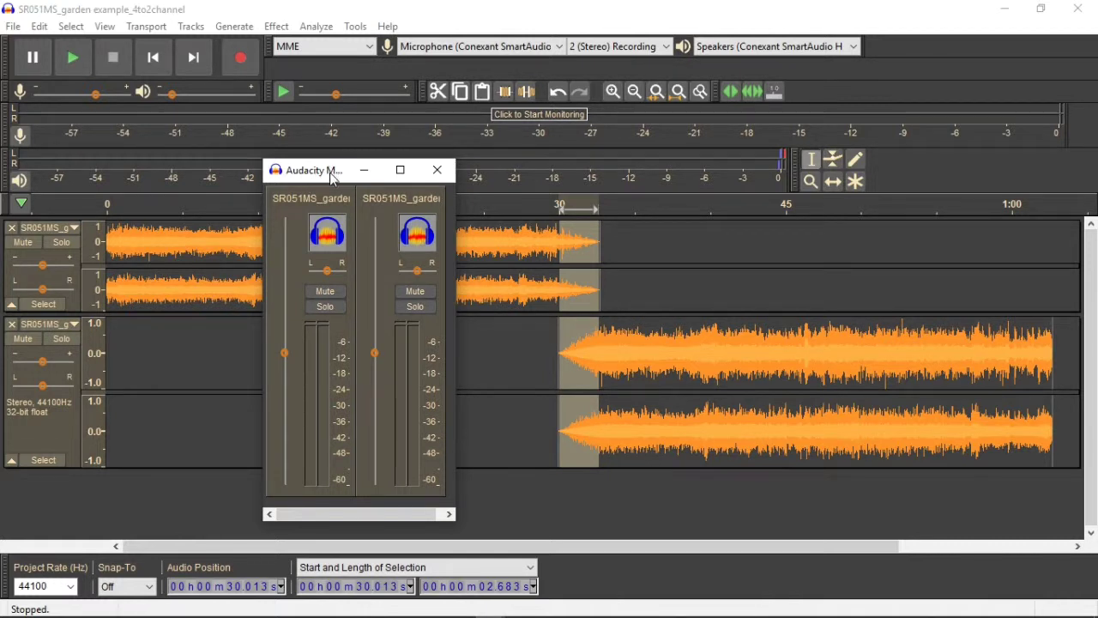
pyautogui.moveTo(333, 175); pyautogui.dragTo(286, 164)
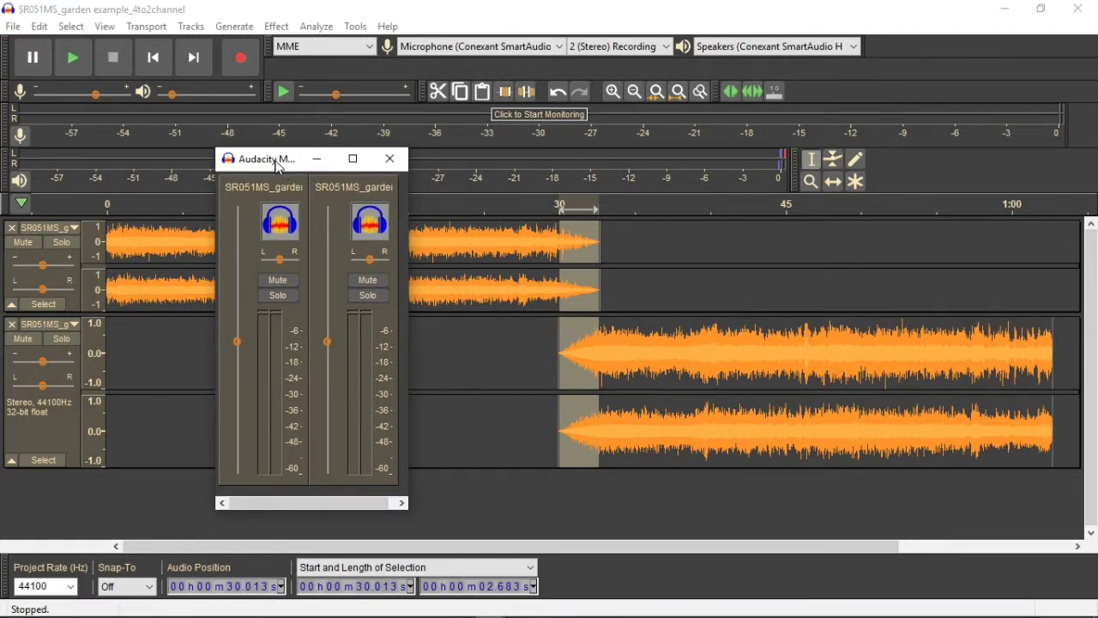
pyautogui.moveTo(276, 165); pyautogui.dragTo(173, 111)
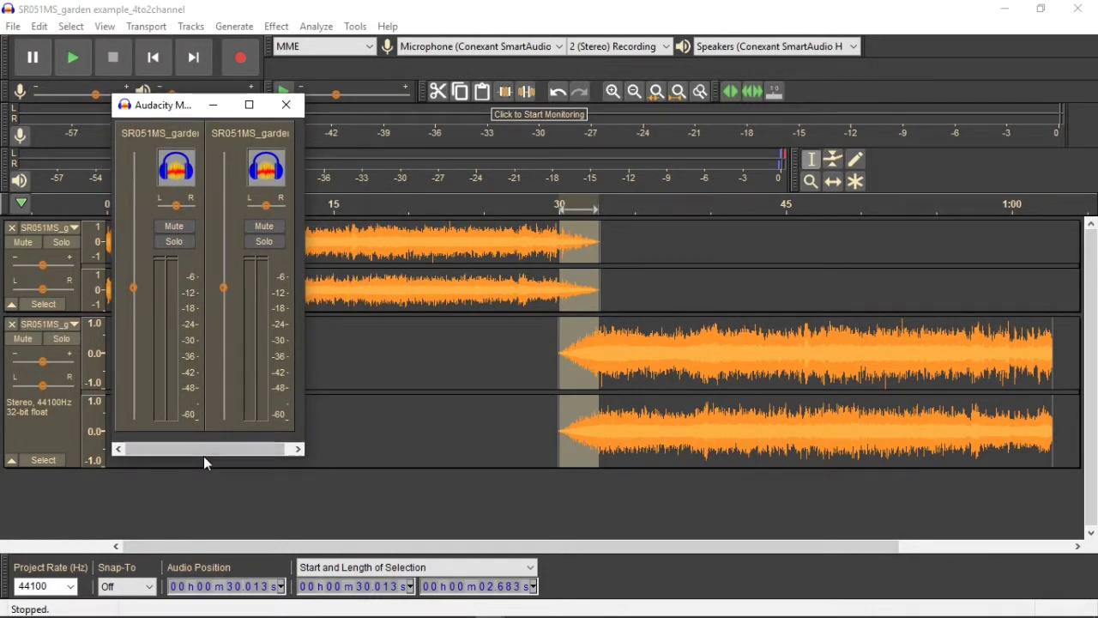
pyautogui.moveTo(204, 456); pyautogui.dragTo(183, 554)
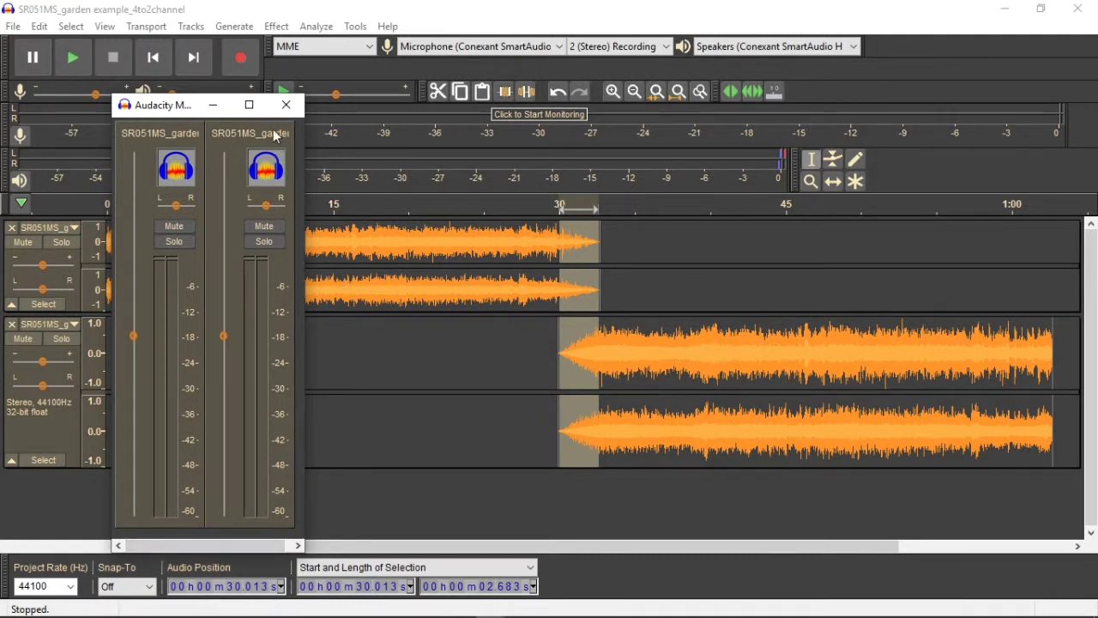
pyautogui.click(214, 105)
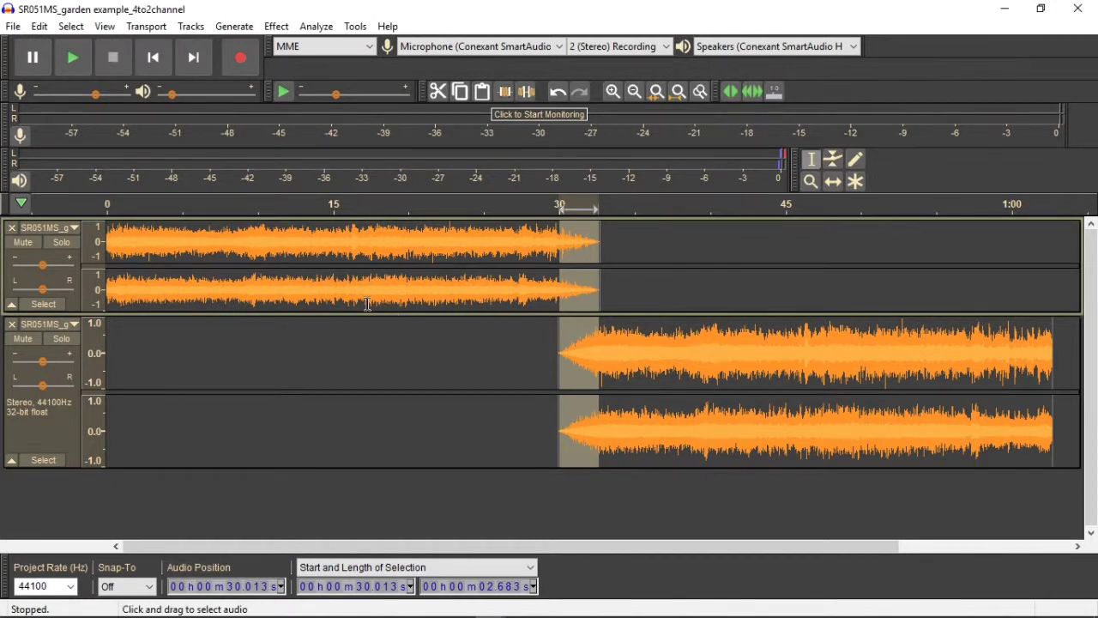
# Step: Time-shift the lower track earlier to start at about 14 s, and play its fade-in over the upper track
pyautogui.click(835, 182)
pyautogui.moveTo(821, 351); pyautogui.dragTo(588, 363)
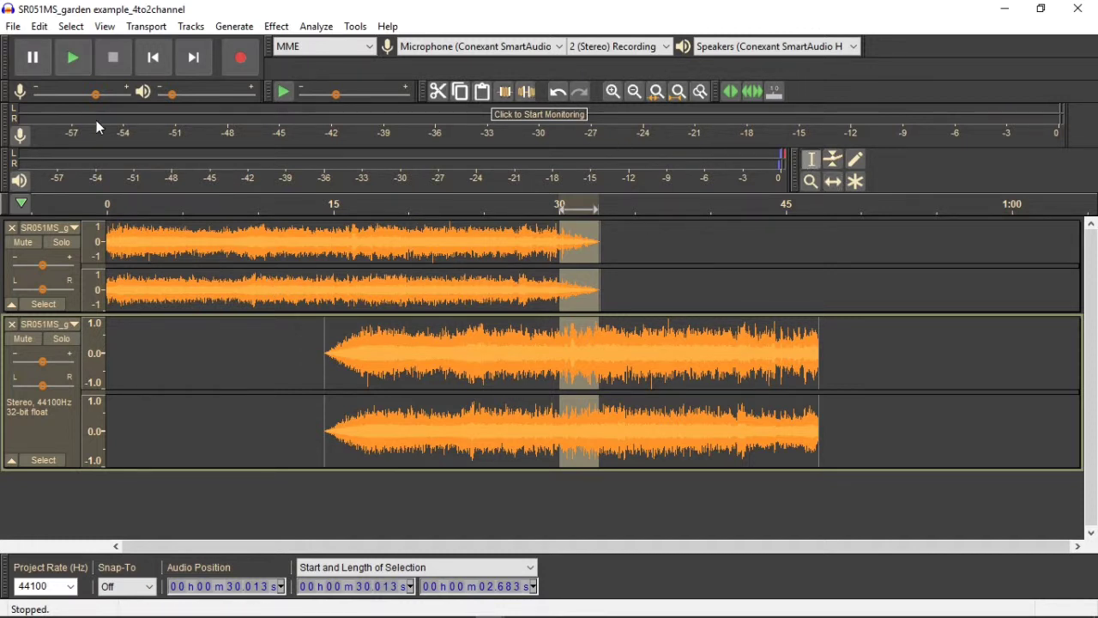
pyautogui.click(262, 282)
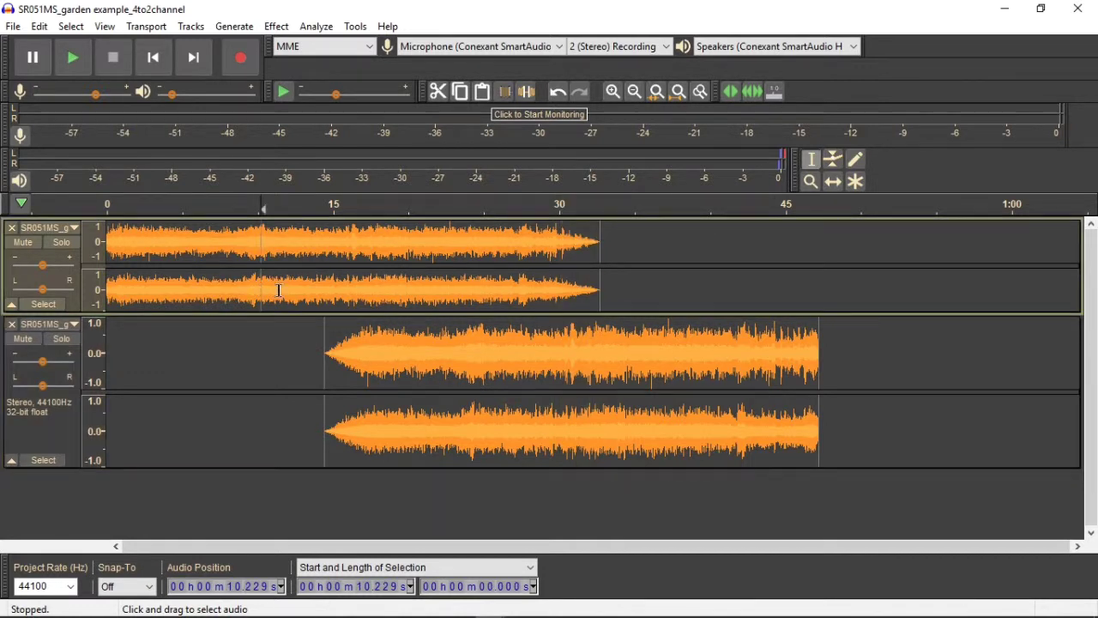
pyautogui.press('space')
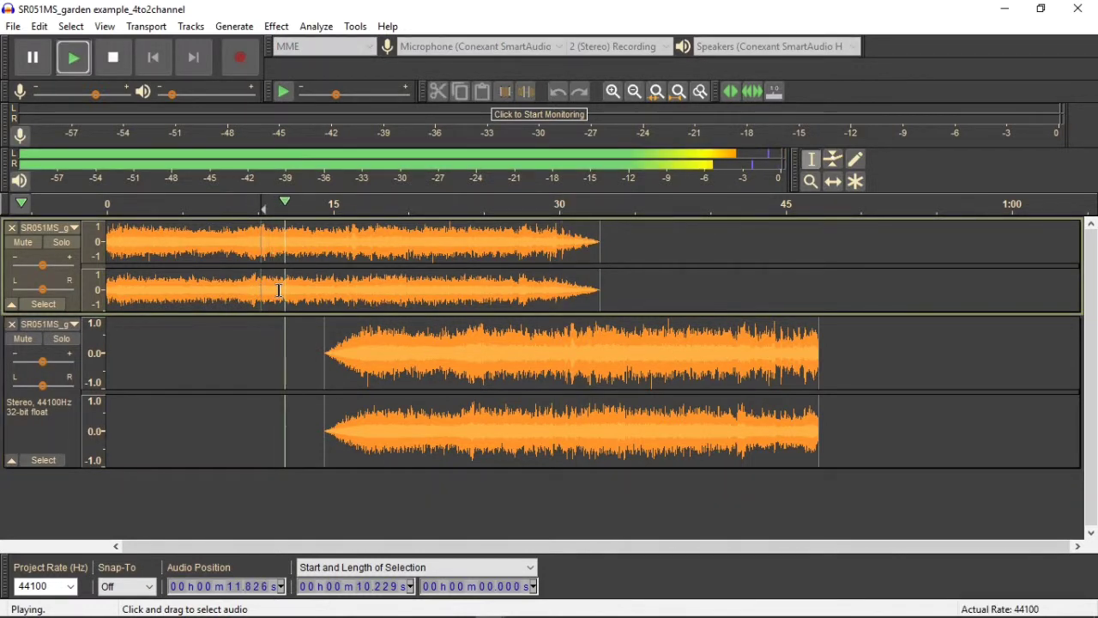
pyautogui.press('space')
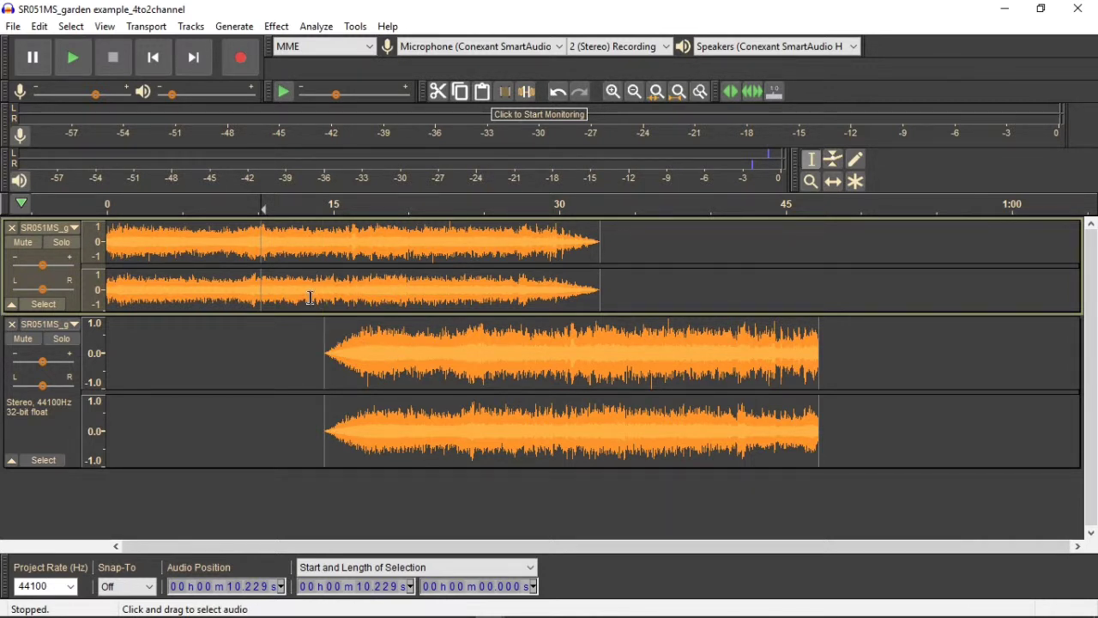
pyautogui.click(311, 297)
pyautogui.press('space')
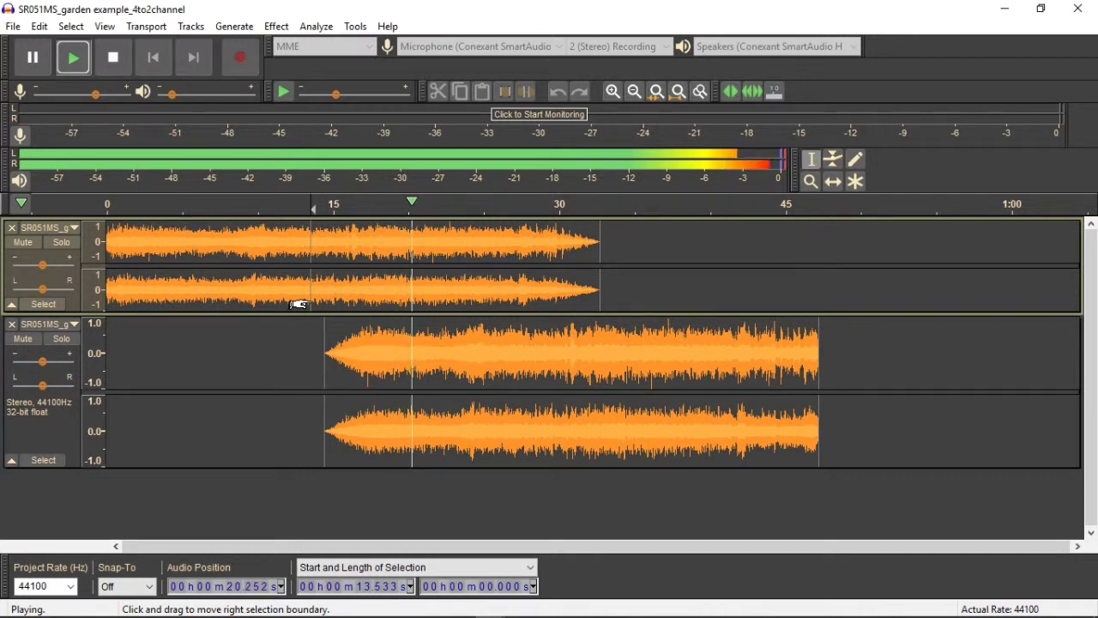
pyautogui.press('space')
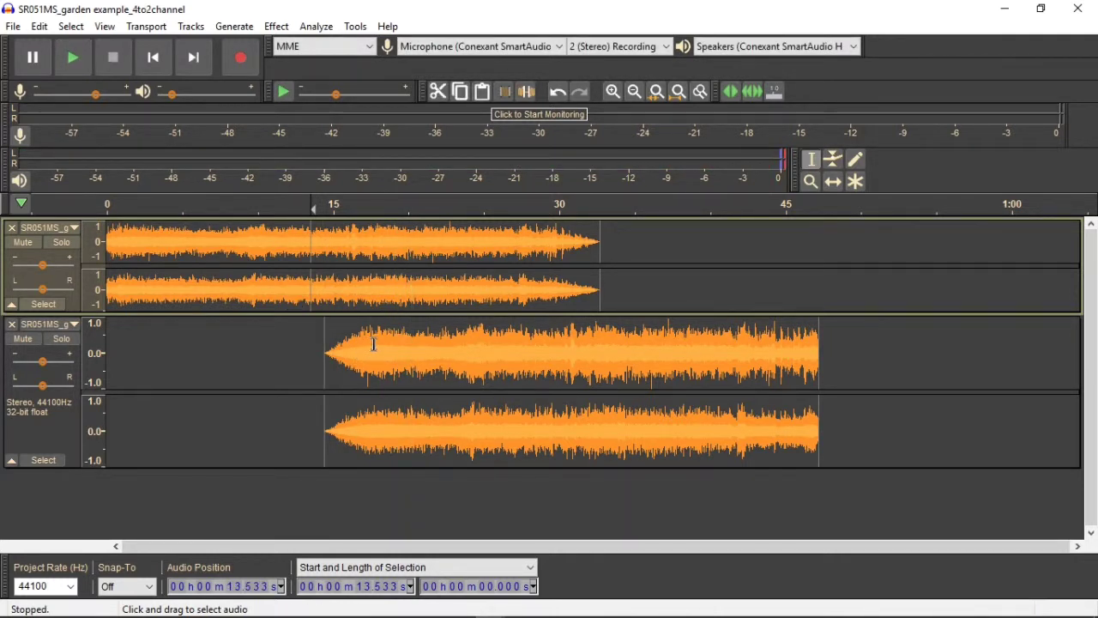
# Step: Delete the lower track's 3.357 s fade-in from 14.278 s and play the tracks from about 12.9 s
pyautogui.moveTo(372, 340); pyautogui.dragTo(324, 336)
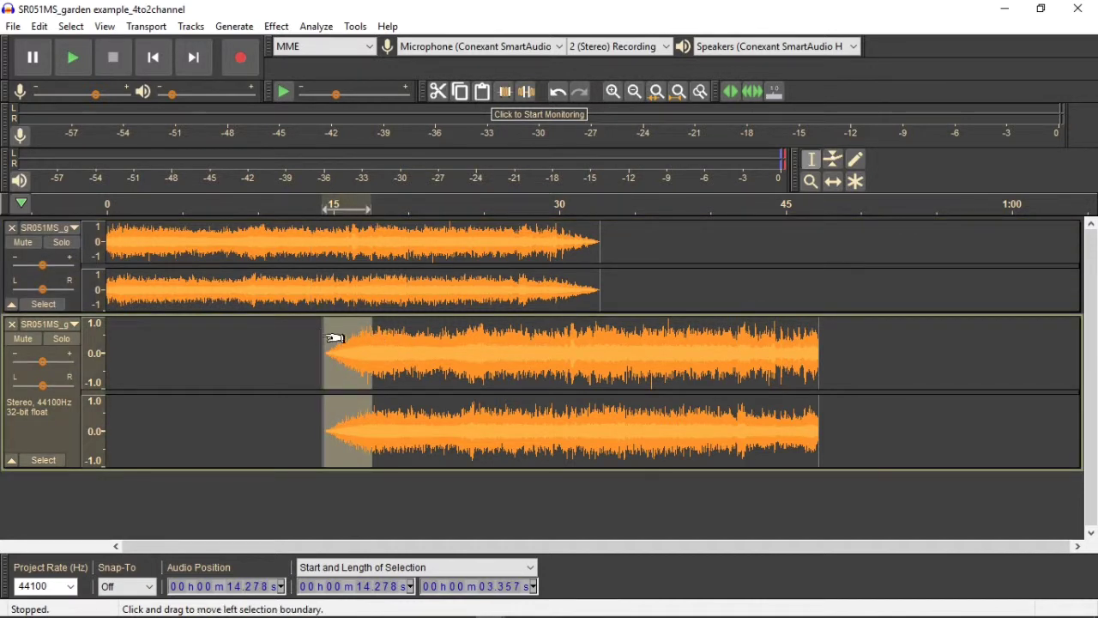
pyautogui.press('Delete')
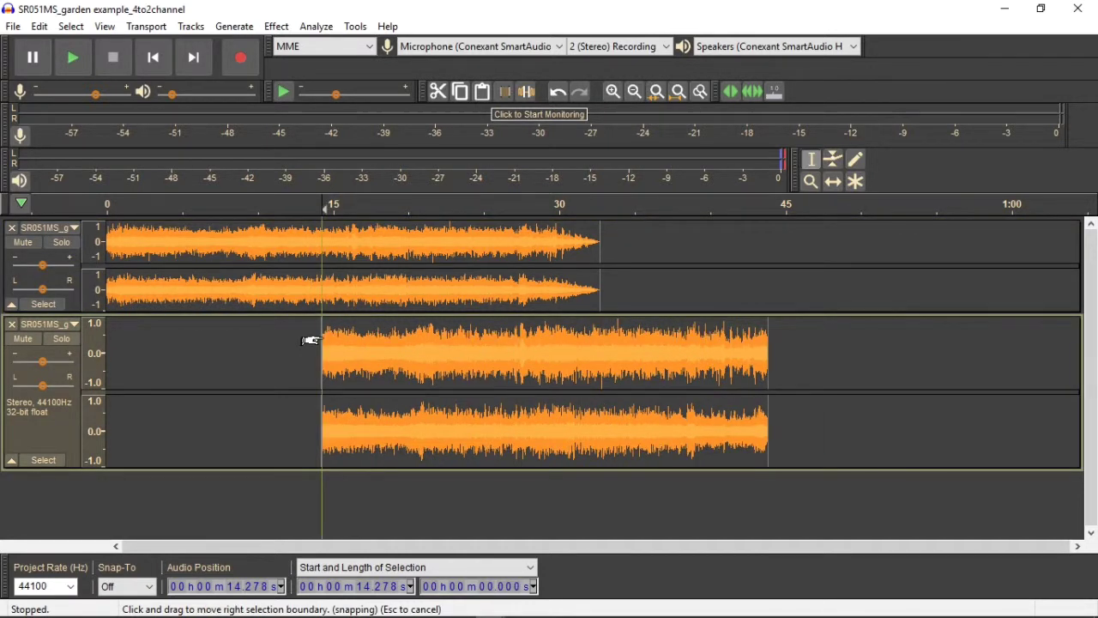
pyautogui.click(302, 295)
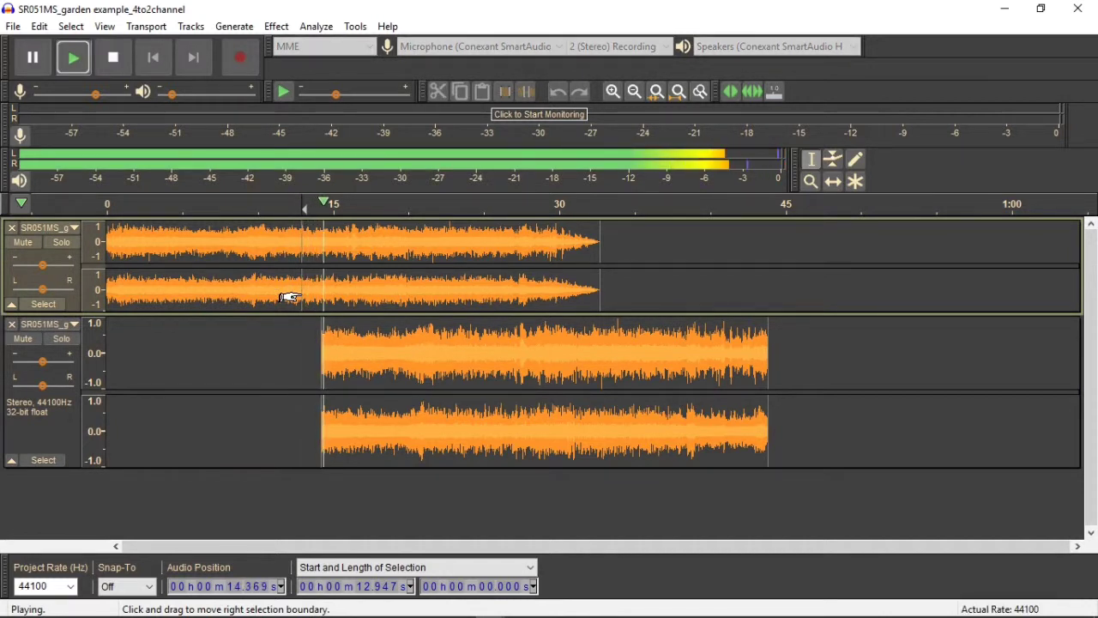
pyautogui.press('space')
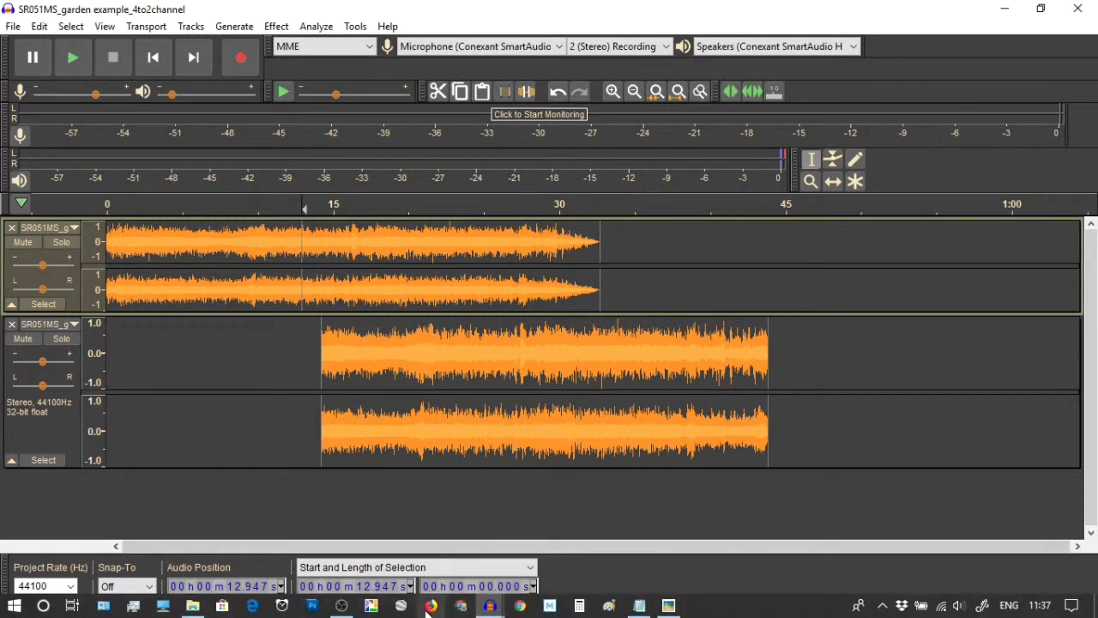
# Step: Restore the Mixer Board, move and lengthen its window clear of the audio, and lower the second track's volume fader most of the way
pyautogui.moveTo(493, 608)
pyautogui.click(576, 540)
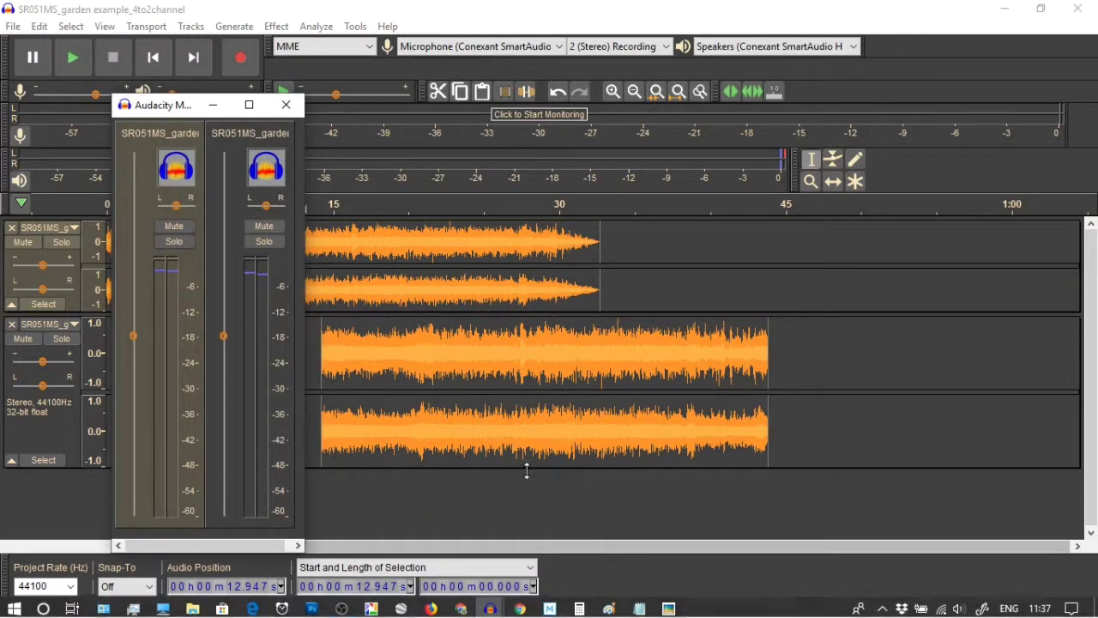
pyautogui.moveTo(176, 106); pyautogui.dragTo(893, 30)
pyautogui.moveTo(897, 470); pyautogui.dragTo(901, 605)
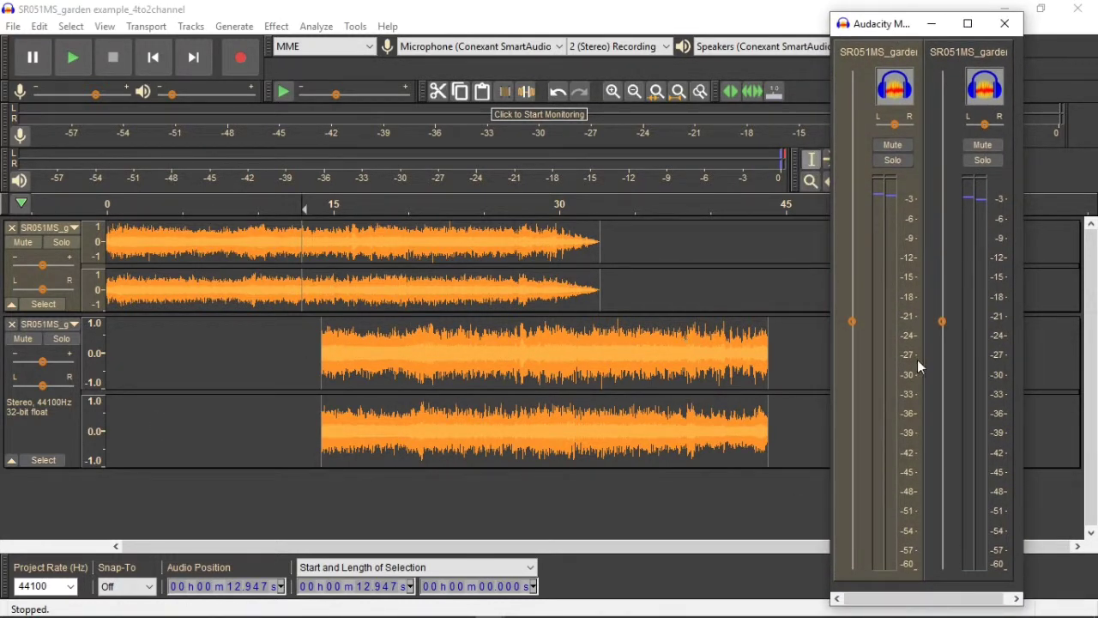
pyautogui.moveTo(942, 322); pyautogui.dragTo(946, 553)
pyautogui.moveTo(893, 30); pyautogui.dragTo(901, 26)
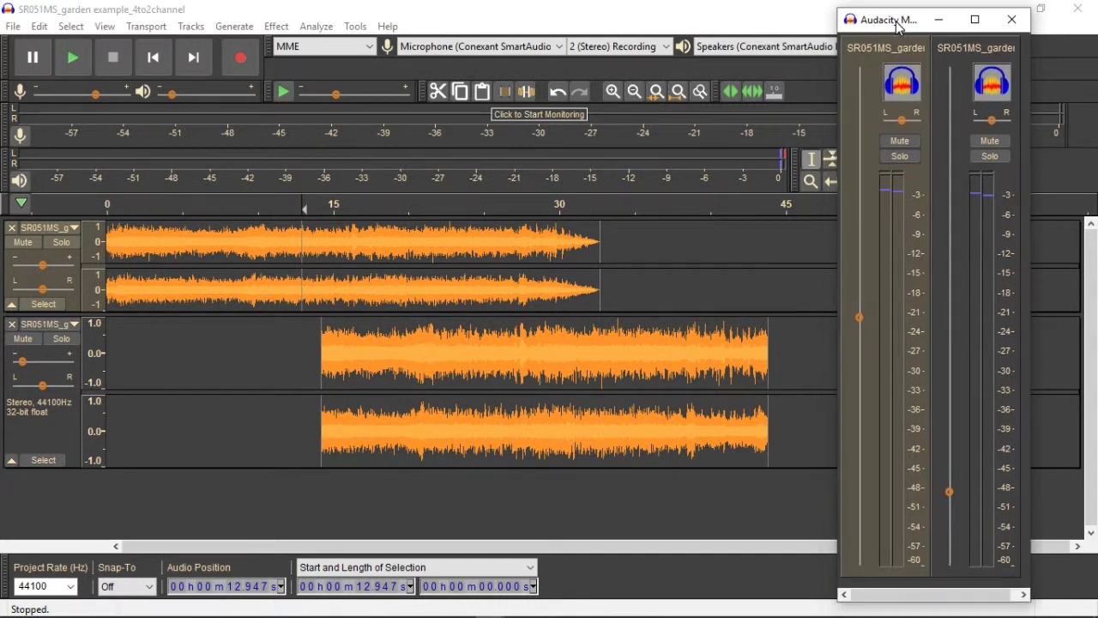
# Step: Play the mix from about 11.7 s past the lower track's start, and stop playback
pyautogui.click(284, 293)
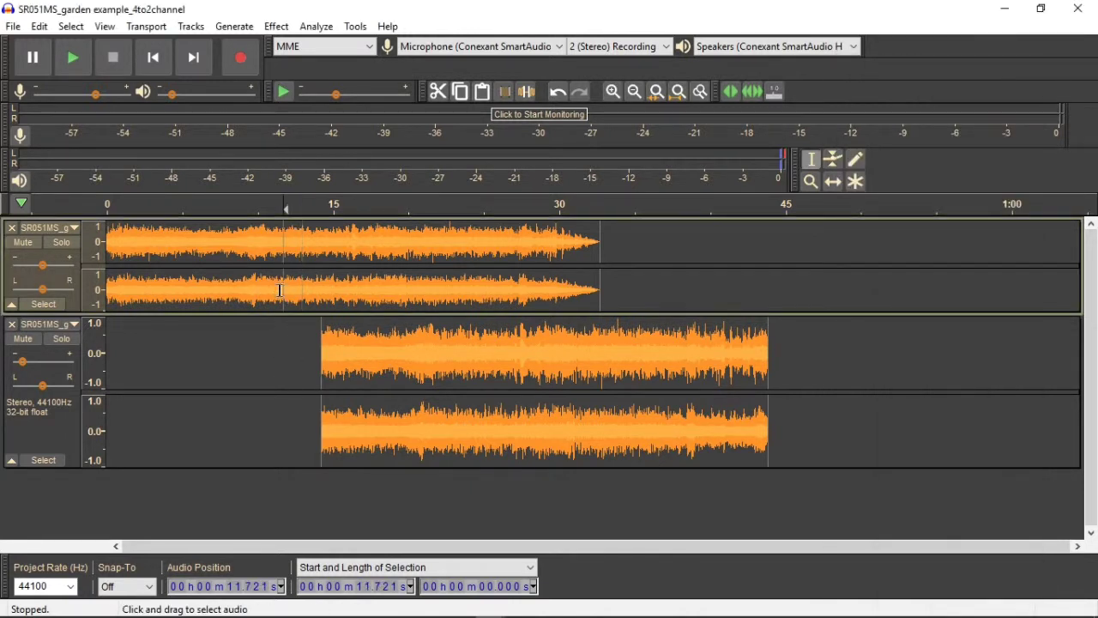
pyautogui.press('space')
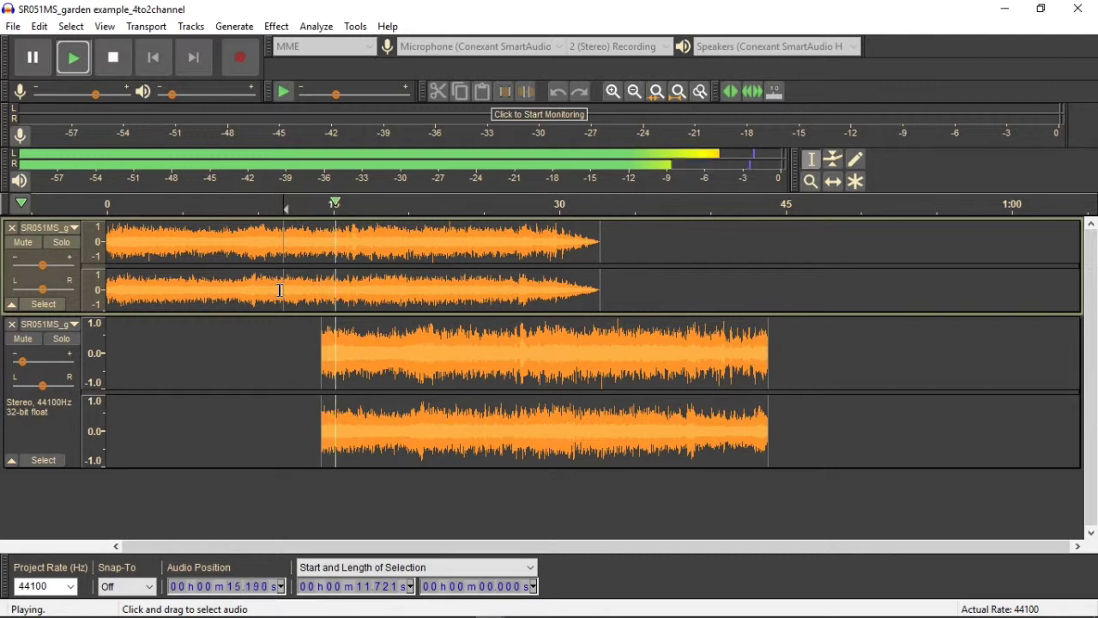
pyautogui.press('space')
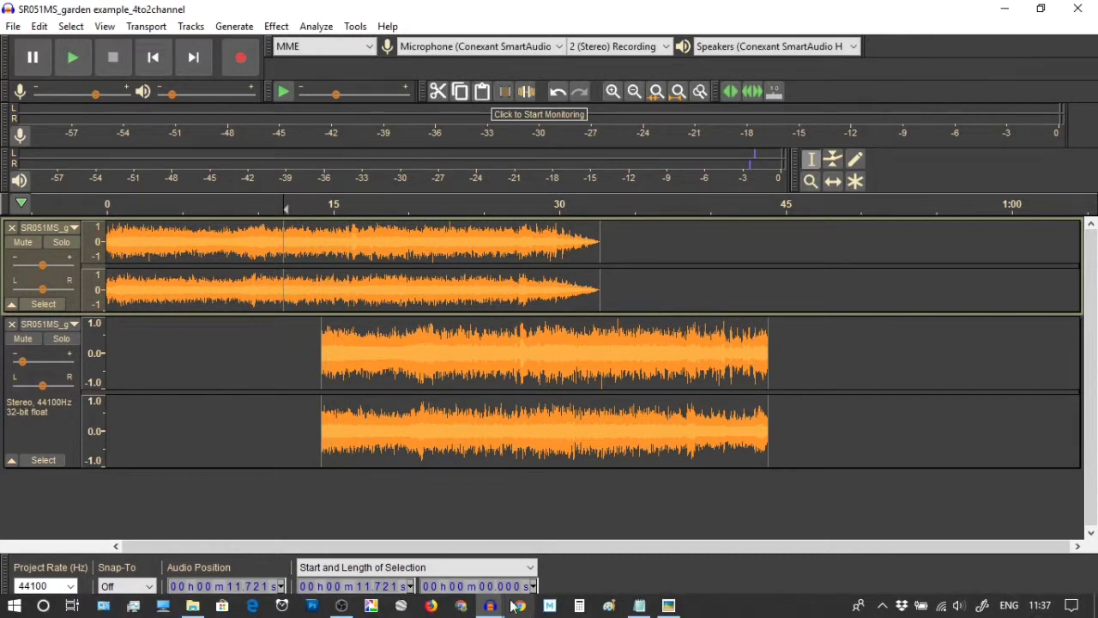
# Step: Bring back the Mixer Board to check both tracks' levels, and review the checklist image in Picasa Photo Viewer before returning to Audacity
pyautogui.moveTo(494, 606)
pyautogui.click(560, 556)
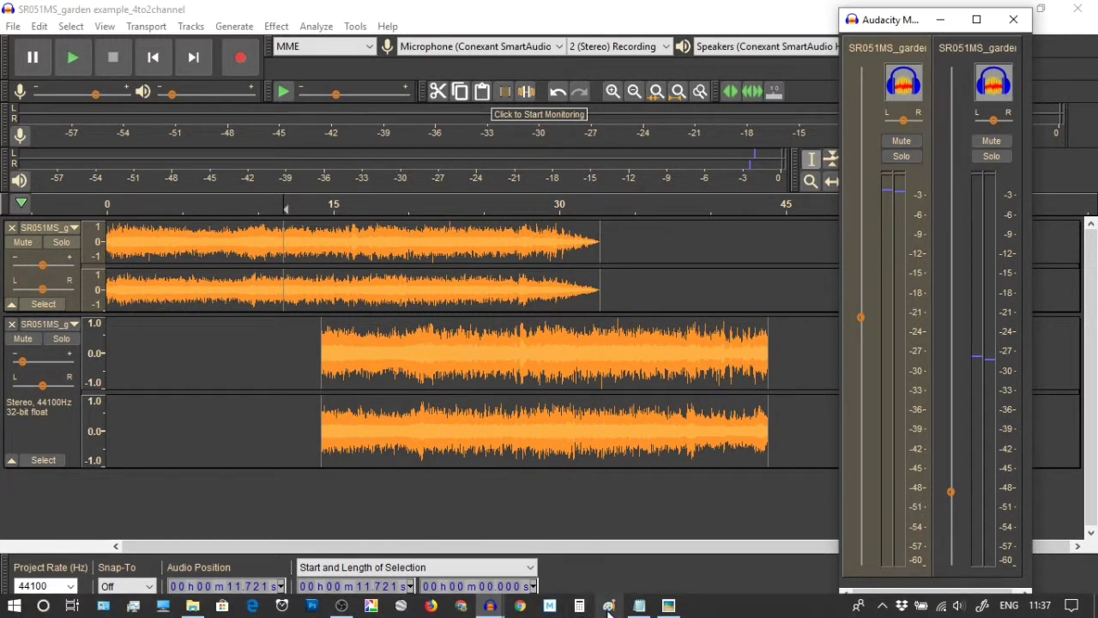
pyautogui.click(670, 606)
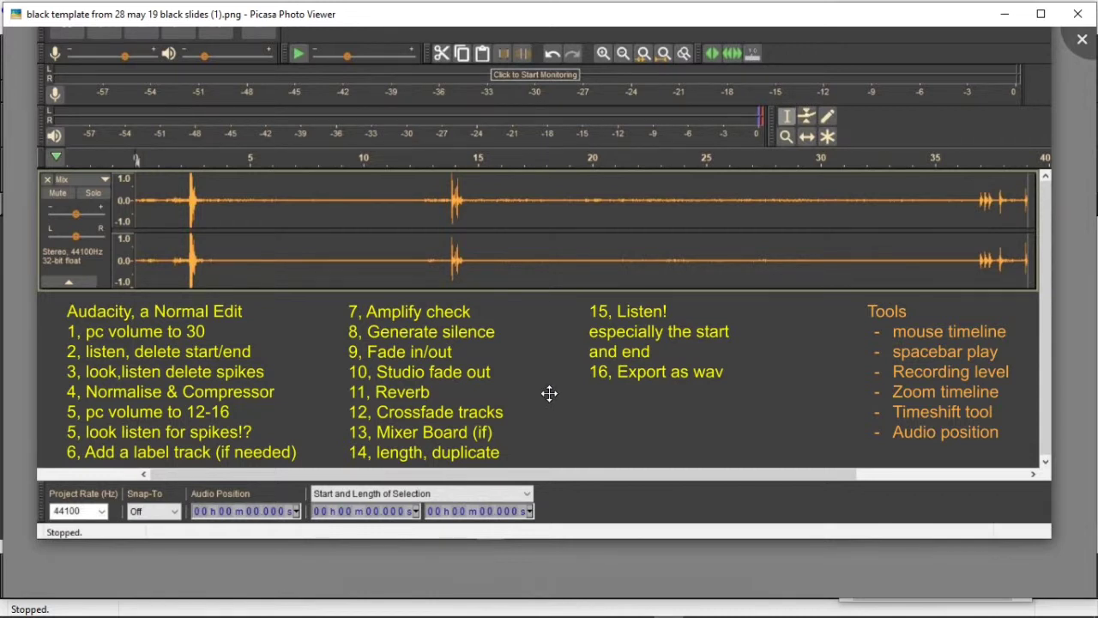
pyautogui.click(1005, 14)
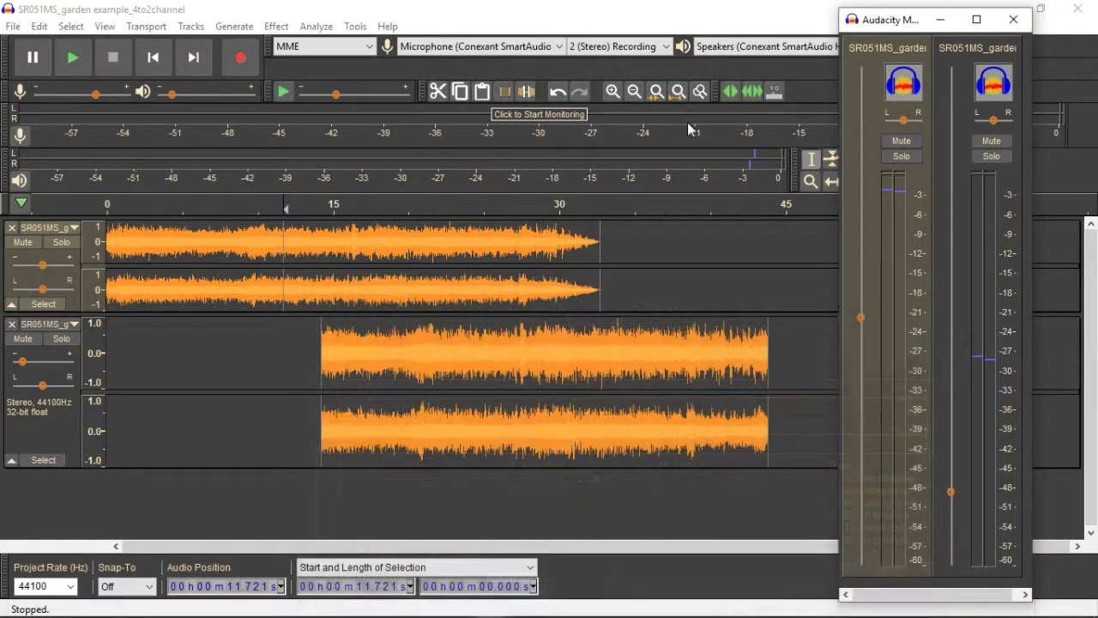
# Step: Remove the lower track from the project and import SR052MS_garden_02 from the "how to audacity 03june19" folder as a new track
pyautogui.click(12, 326)
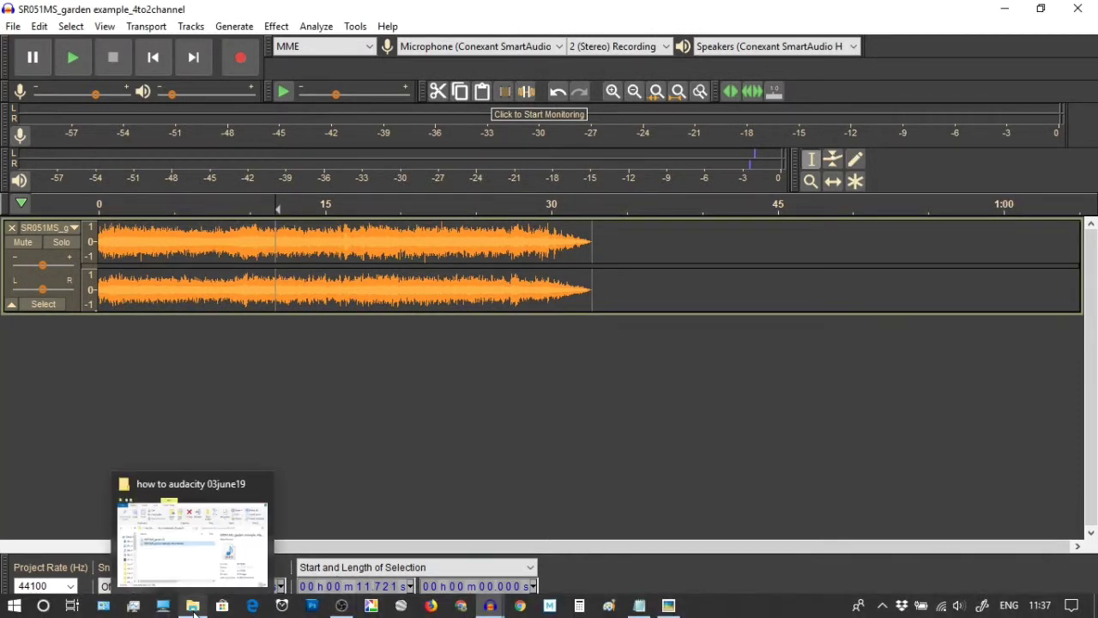
pyautogui.click(193, 608)
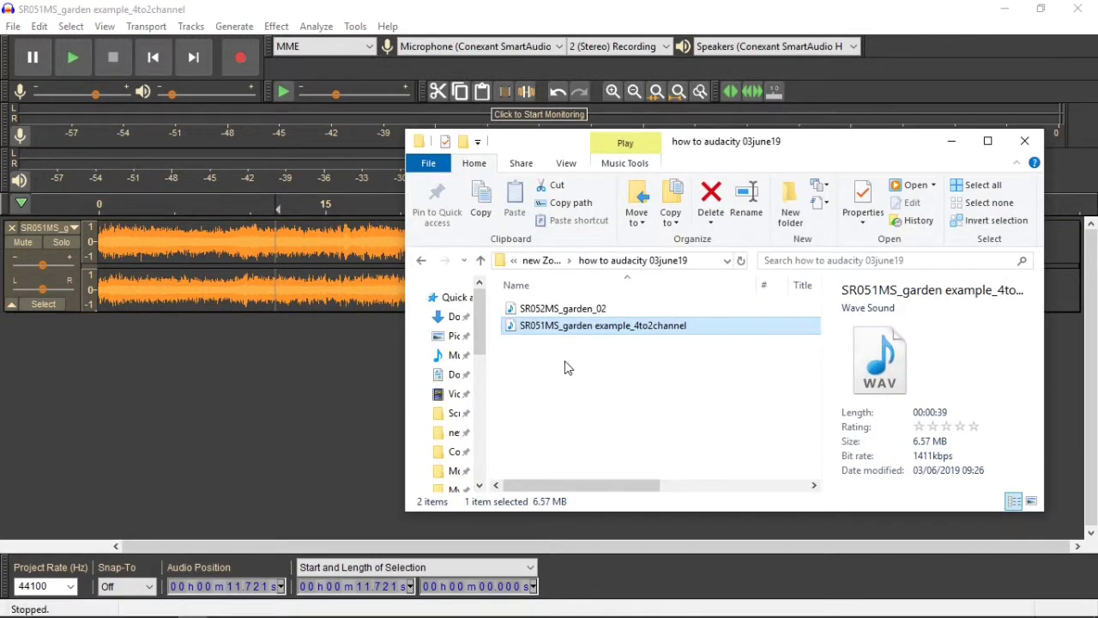
pyautogui.click(579, 385)
pyautogui.click(534, 310)
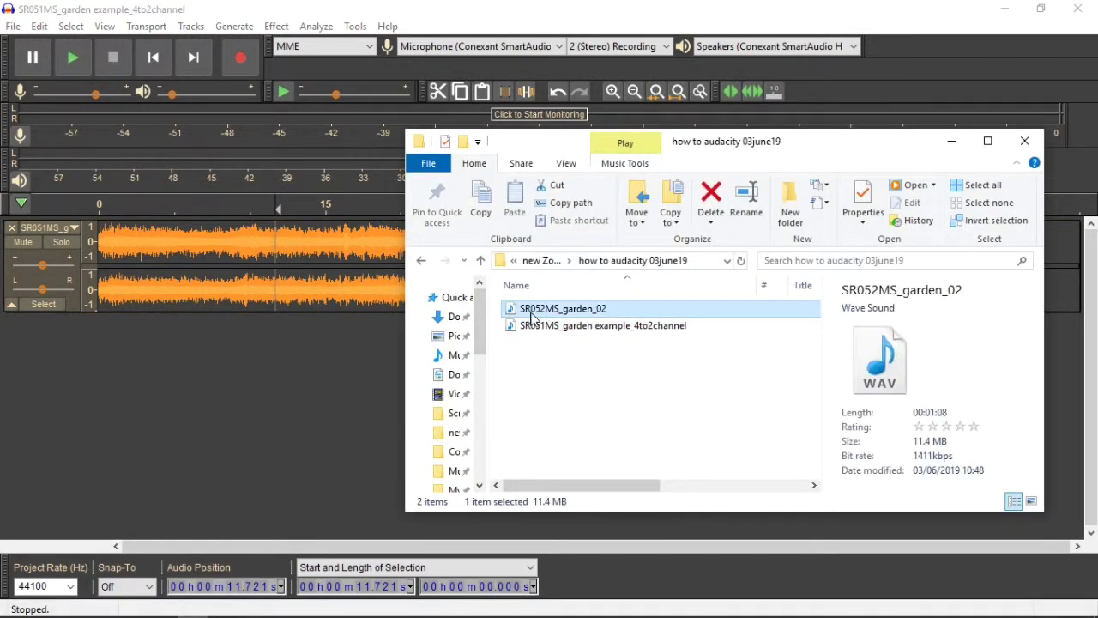
pyautogui.moveTo(523, 315); pyautogui.dragTo(152, 345)
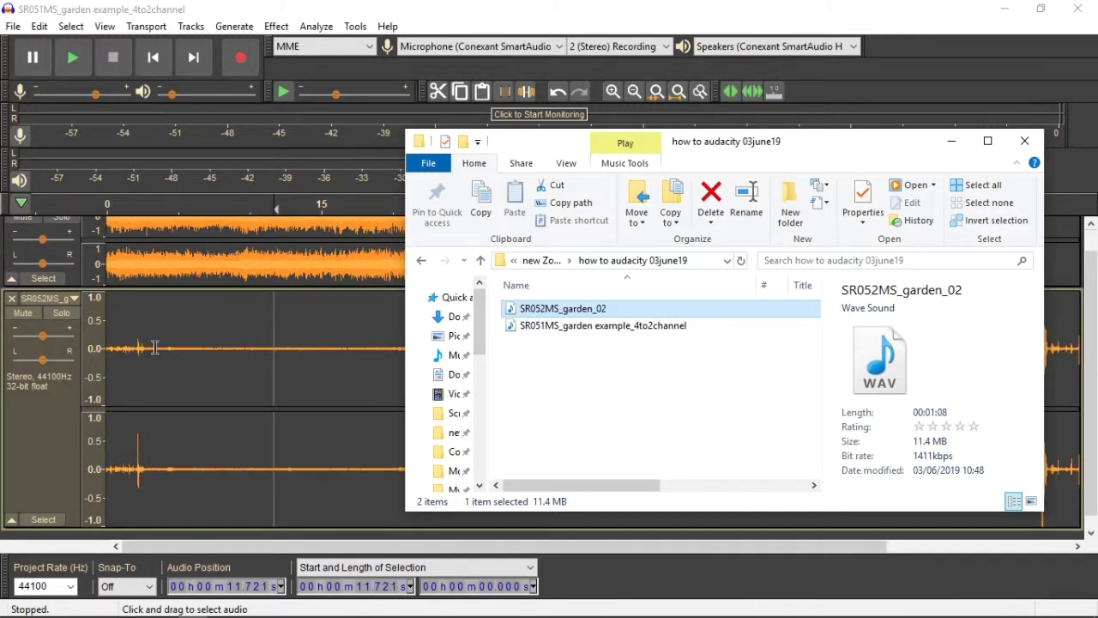
pyautogui.click(952, 142)
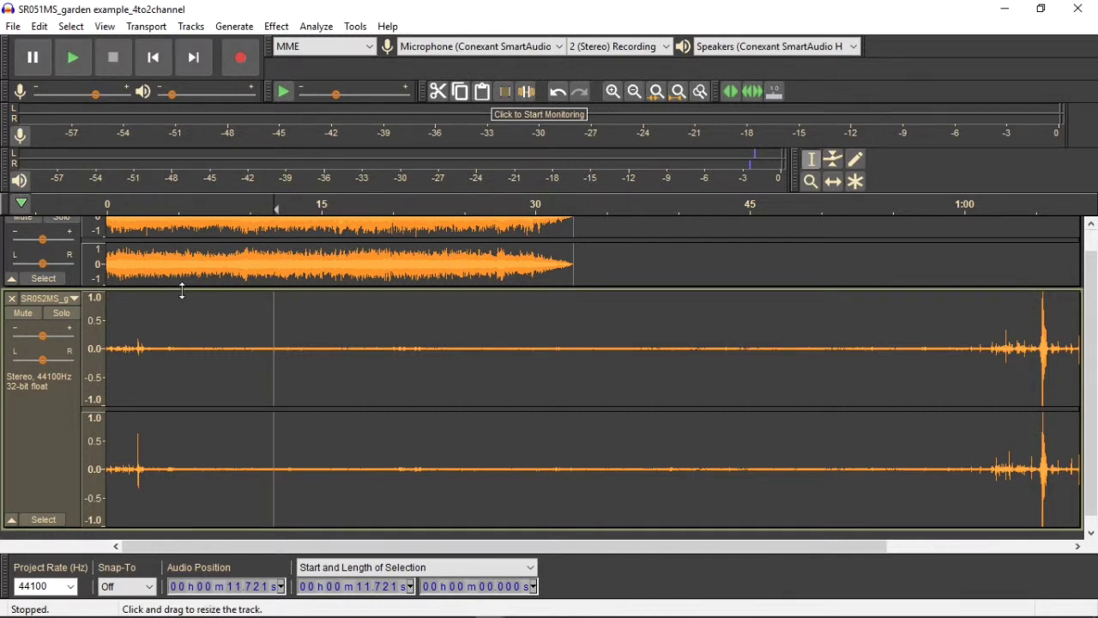
# Step: Mute the SR051MS garden track and collapse it to its minimum height
pyautogui.scroll(1, 182, 291)
pyautogui.click(23, 242)
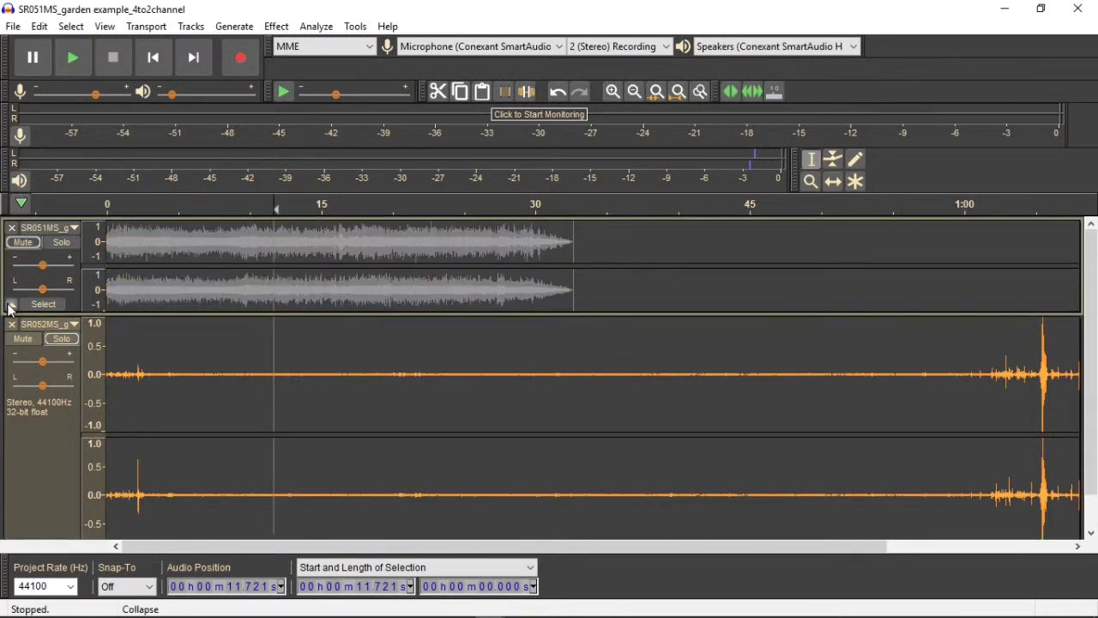
pyautogui.click(10, 305)
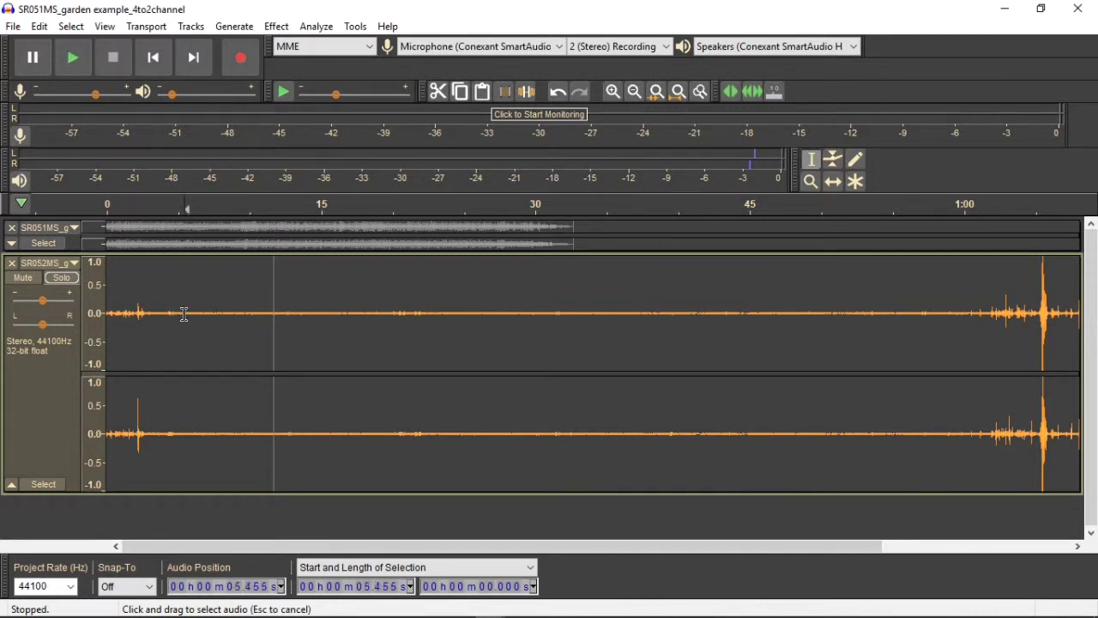
# Step: Delete the first 5.455 s of the SR052MS track and its noisy ending from 52.860 s onwards
pyautogui.moveTo(183, 316); pyautogui.dragTo(105, 305)
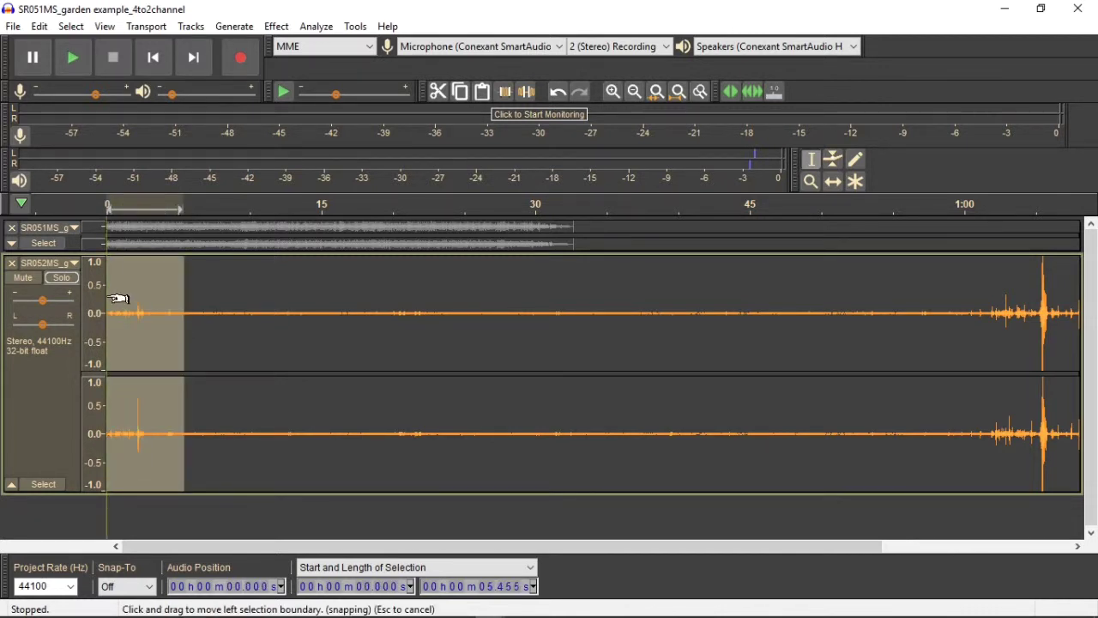
pyautogui.press('Delete')
pyautogui.moveTo(859, 313); pyautogui.dragTo(1026, 360)
pyautogui.press('Delete')
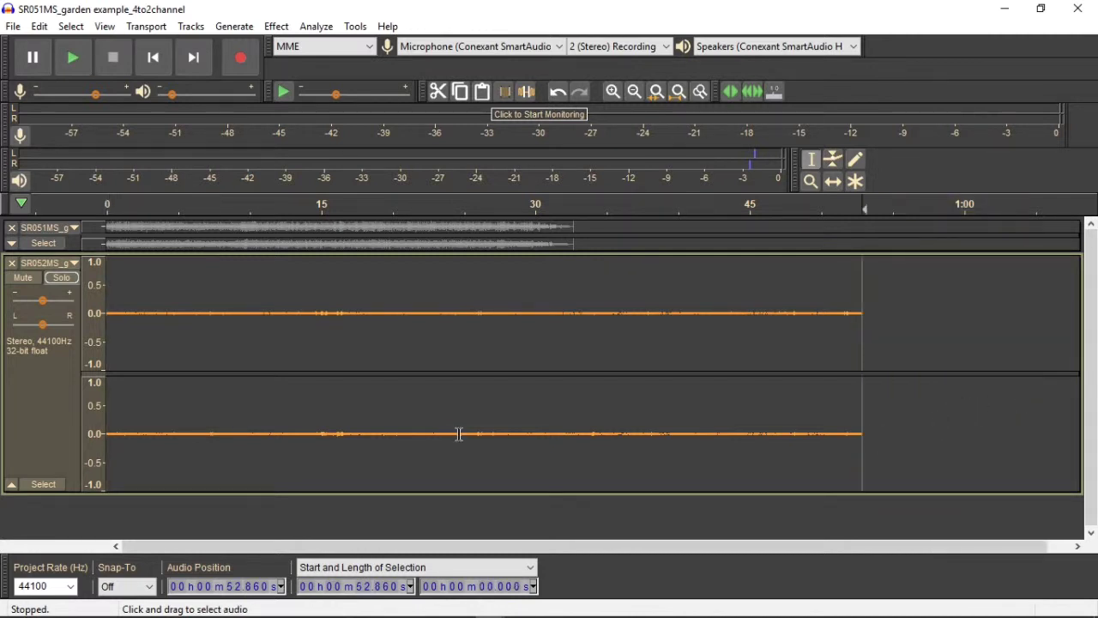
# Step: Normalize the whole SR052MS track to a peak amplitude of -1.0 dB with DC offset removed
pyautogui.click(61, 387)
pyautogui.click(276, 26)
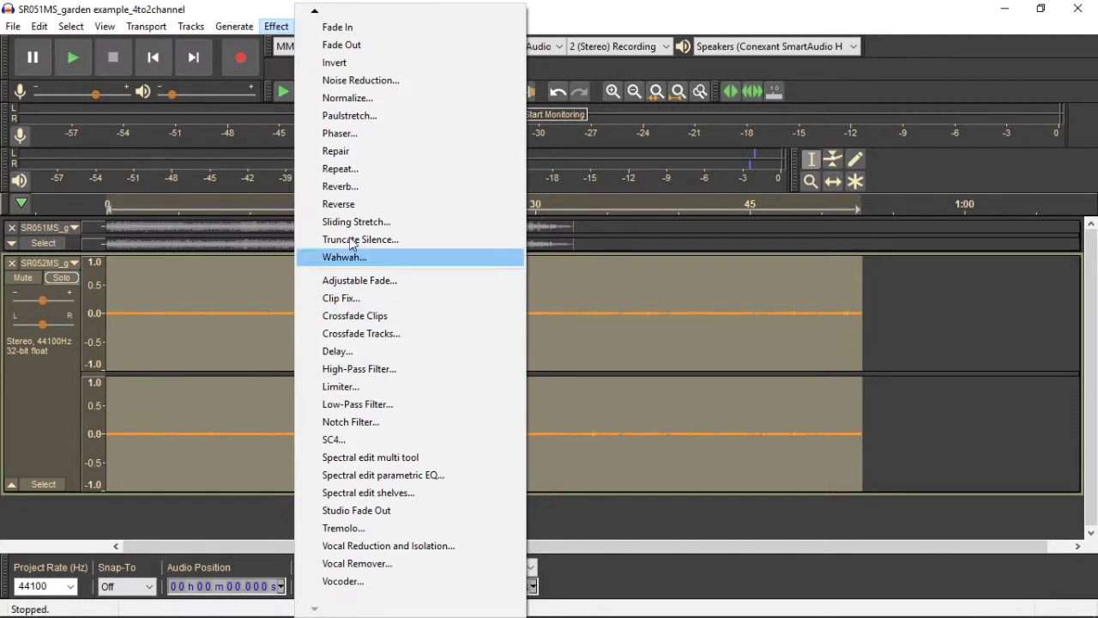
pyautogui.moveTo(309, 17)
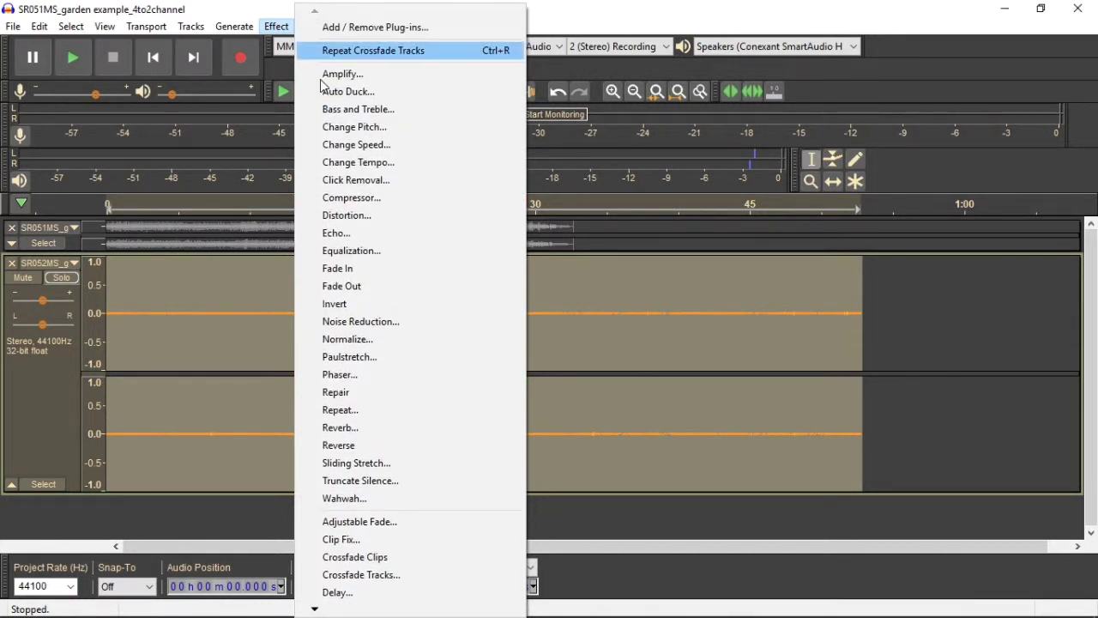
pyautogui.click(341, 342)
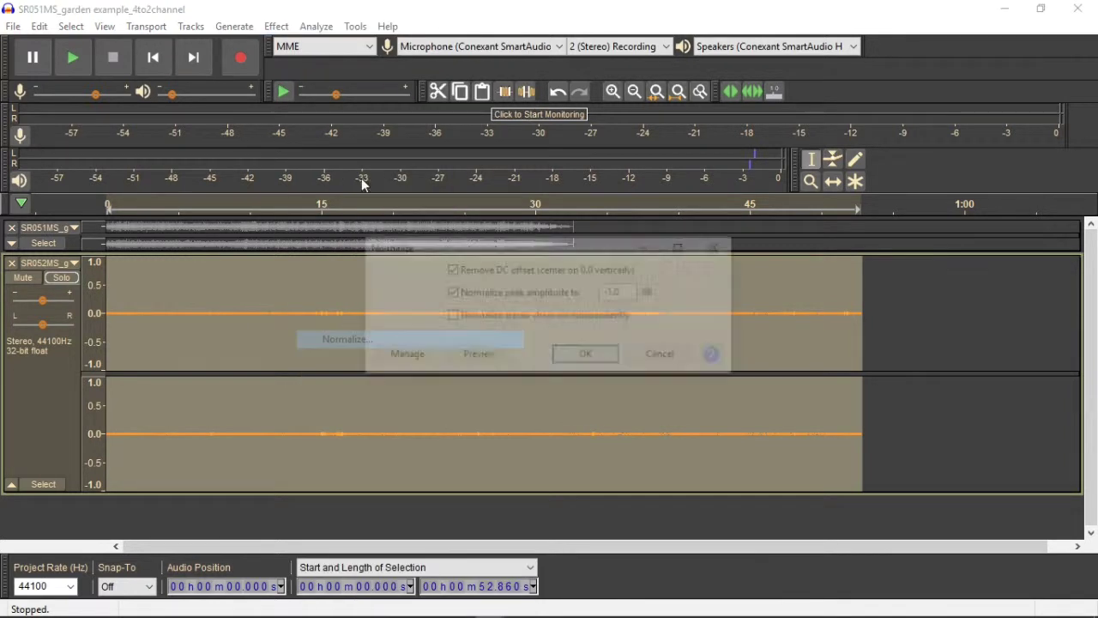
pyautogui.click(575, 361)
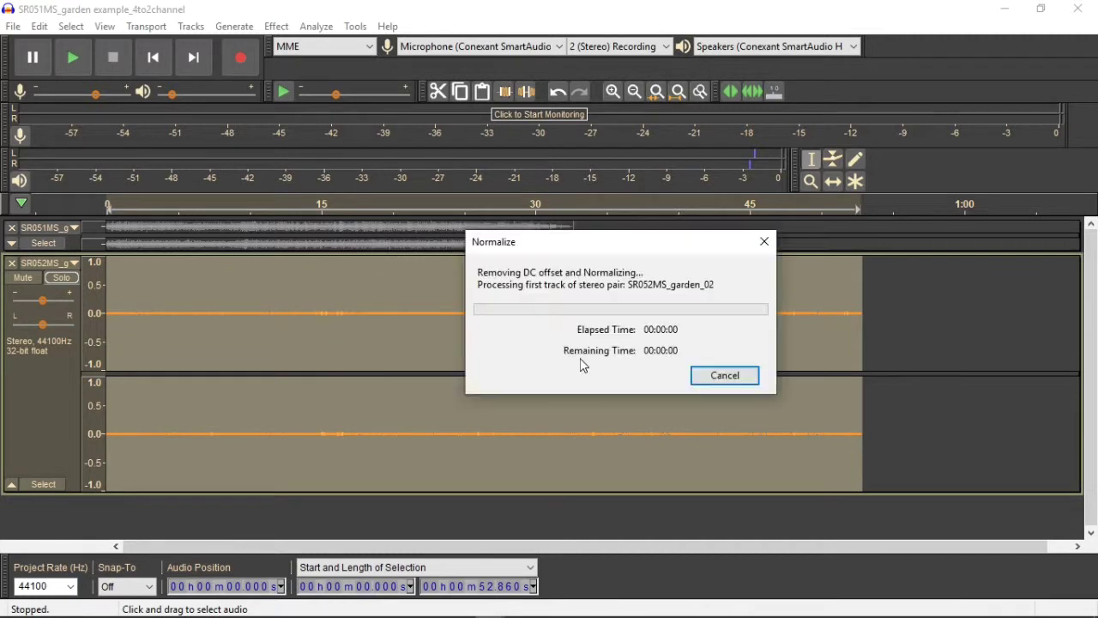
# Step: Apply the Compressor effect to the SR052MS track with the existing settings, and play its beginning to hear the result
pyautogui.click(277, 26)
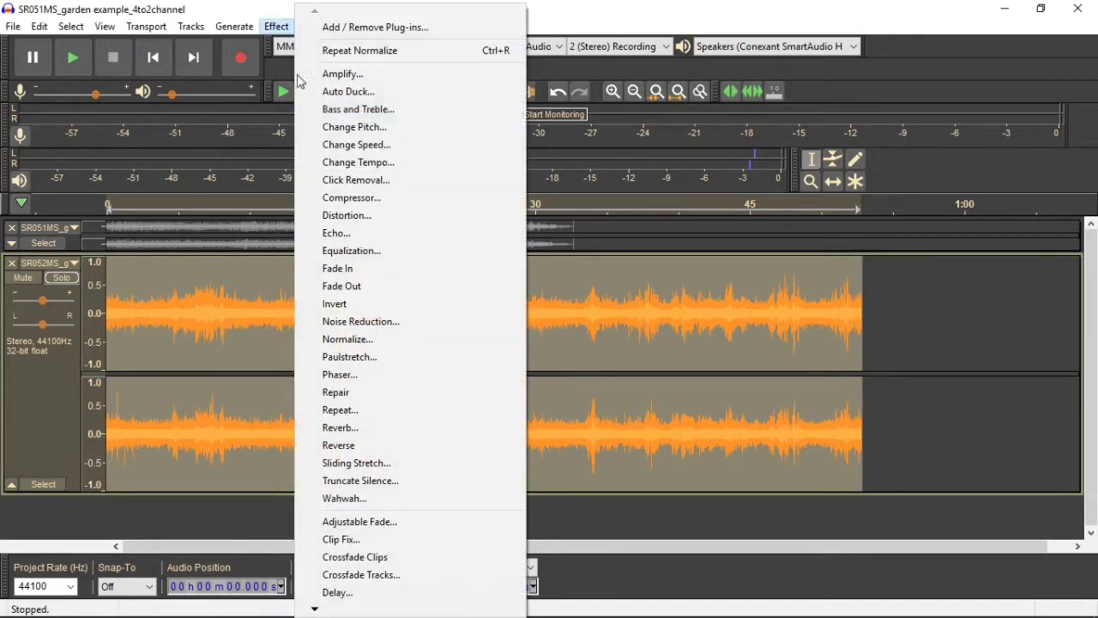
pyautogui.click(344, 204)
pyautogui.click(587, 490)
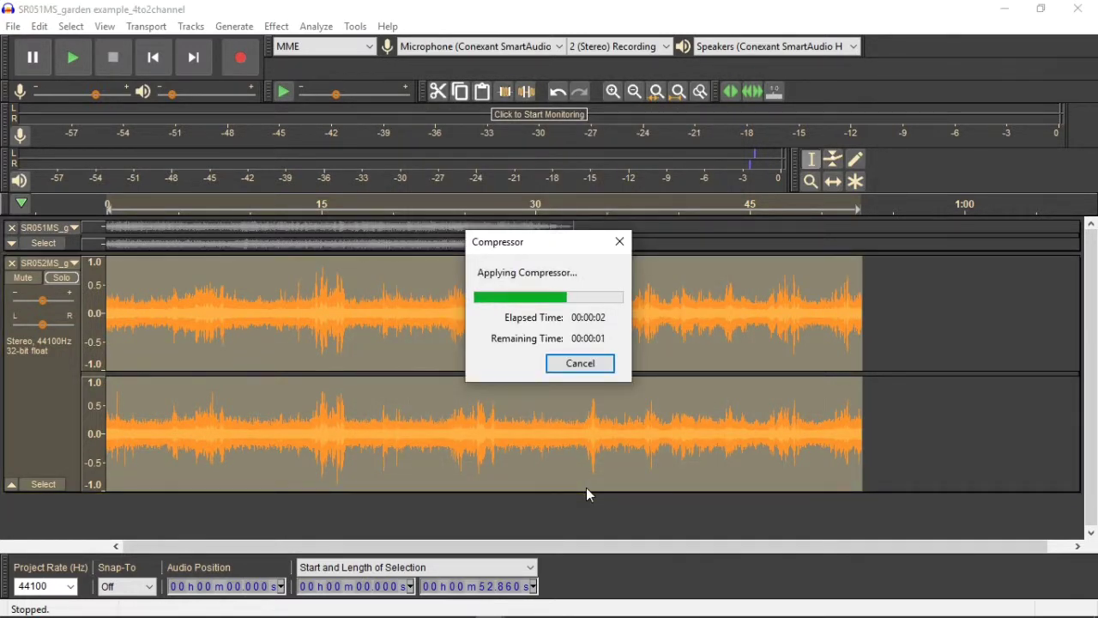
pyautogui.click(154, 60)
pyautogui.click(73, 58)
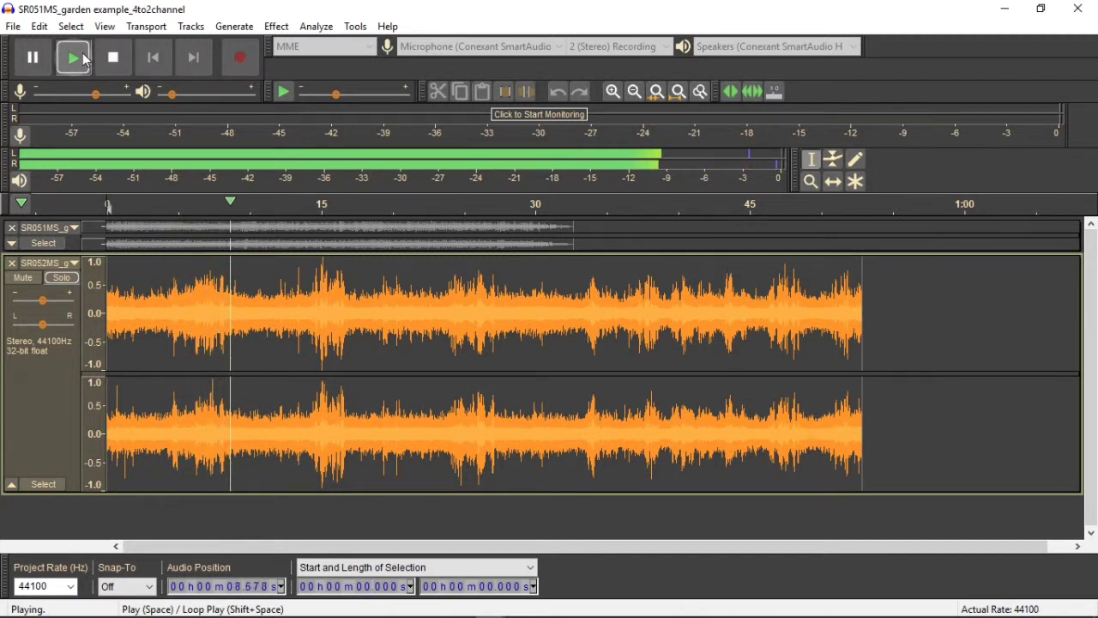
pyautogui.click(112, 57)
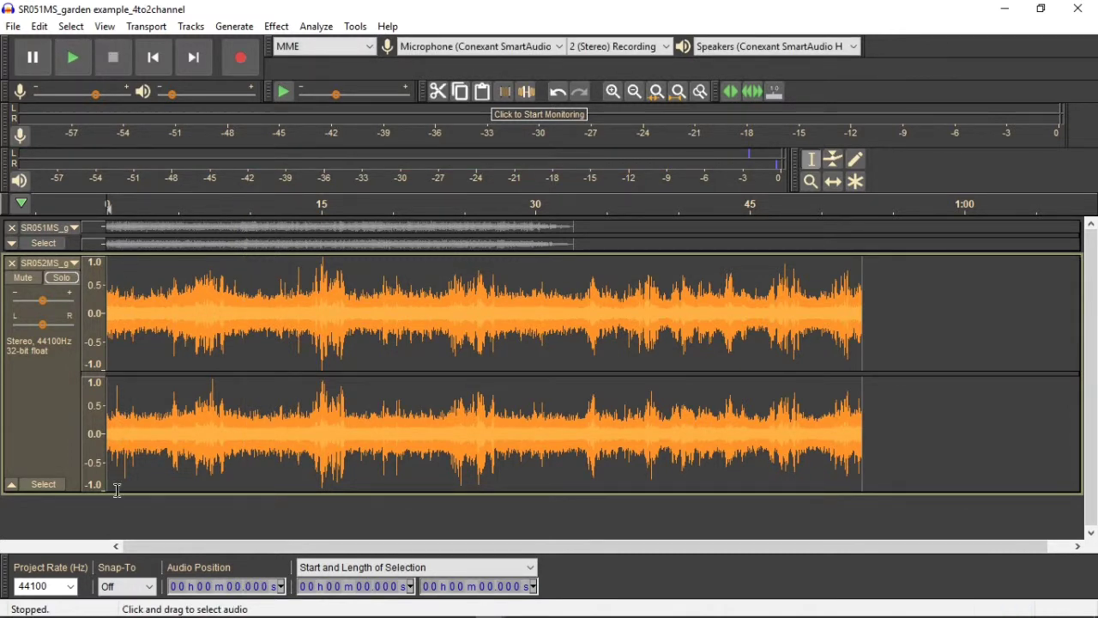
# Step: Reduce the SR052MS track's height and expand the collapsed SR051MS track so both fit in view, with both audible
pyautogui.moveTo(115, 494); pyautogui.dragTo(115, 404)
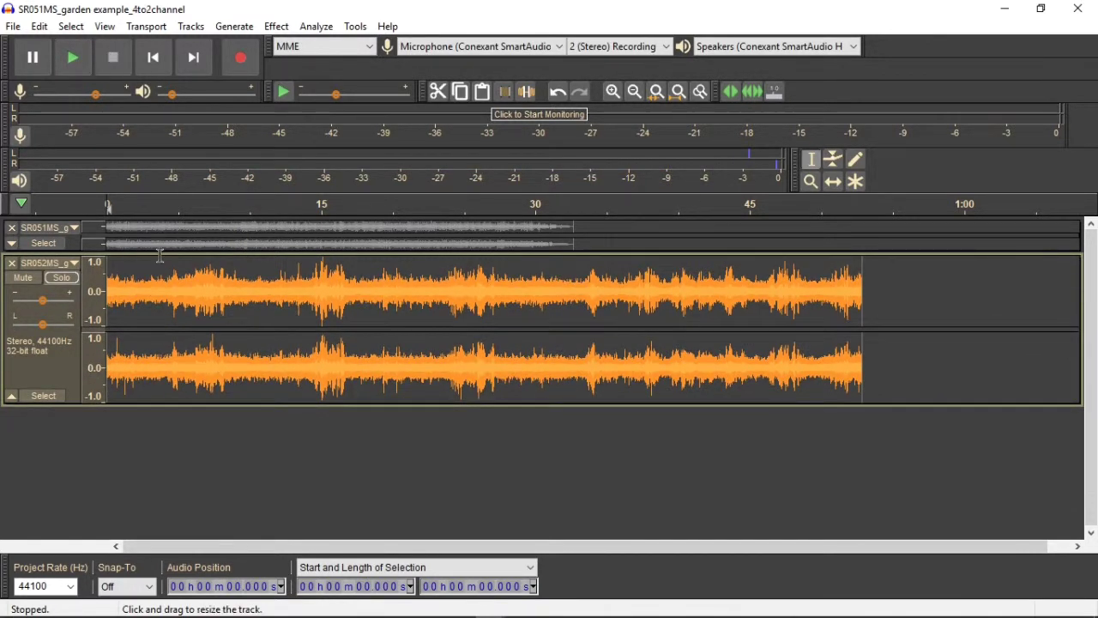
pyautogui.moveTo(159, 283); pyautogui.dragTo(147, 319)
pyautogui.click(15, 245)
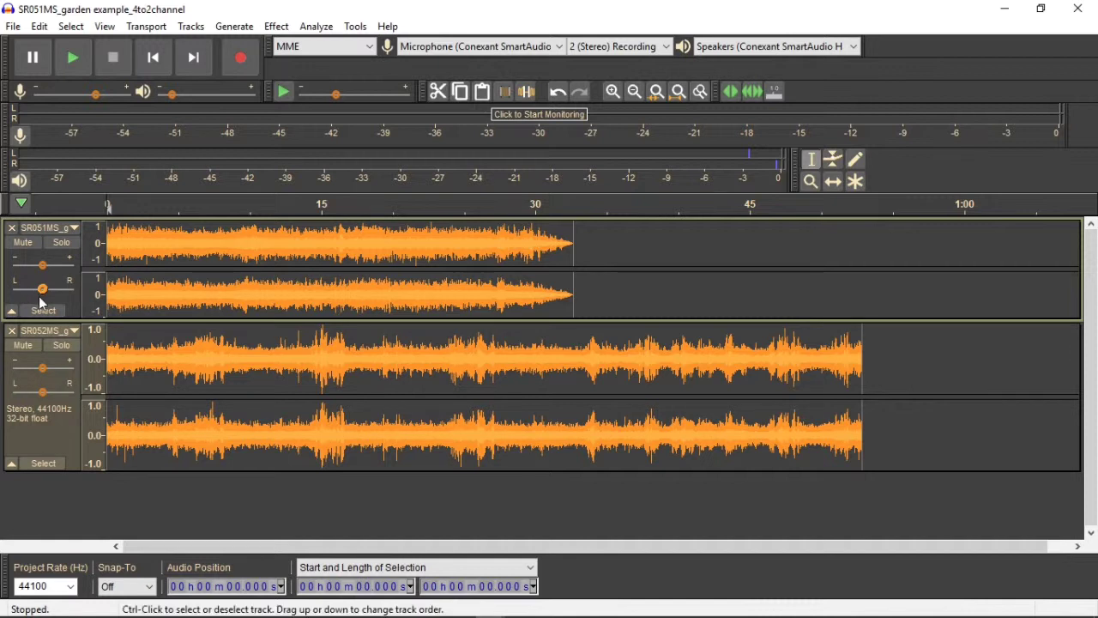
# Step: Pan the SR051MS track fully left and the SR052MS track fully right, and play both together
pyautogui.moveTo(42, 289); pyautogui.dragTo(4, 297)
pyautogui.moveTo(43, 391); pyautogui.dragTo(77, 399)
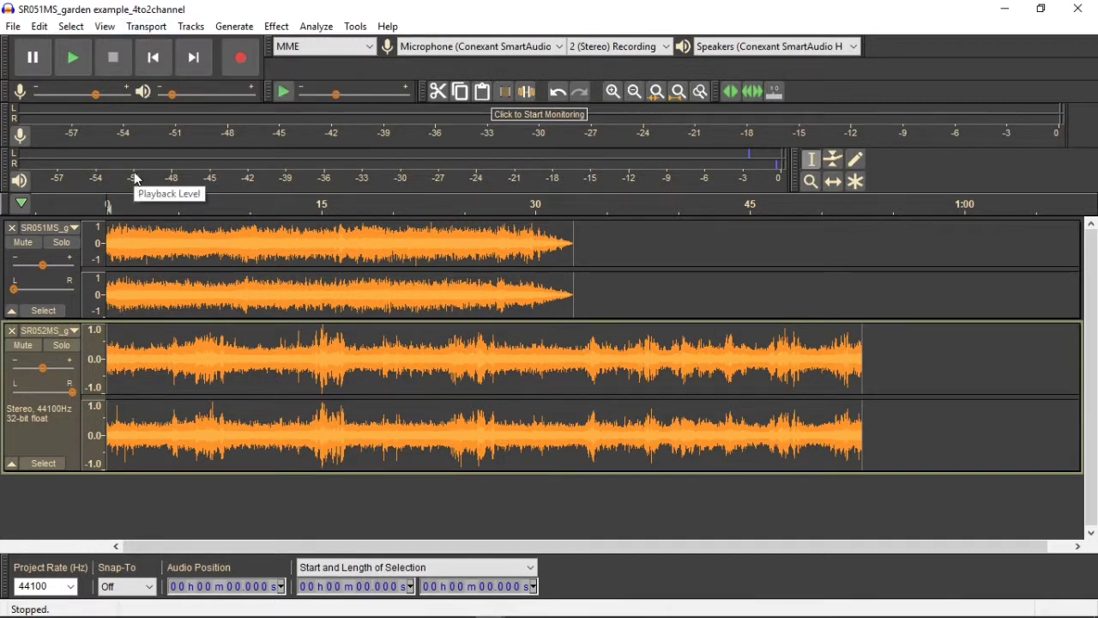
pyautogui.click(71, 58)
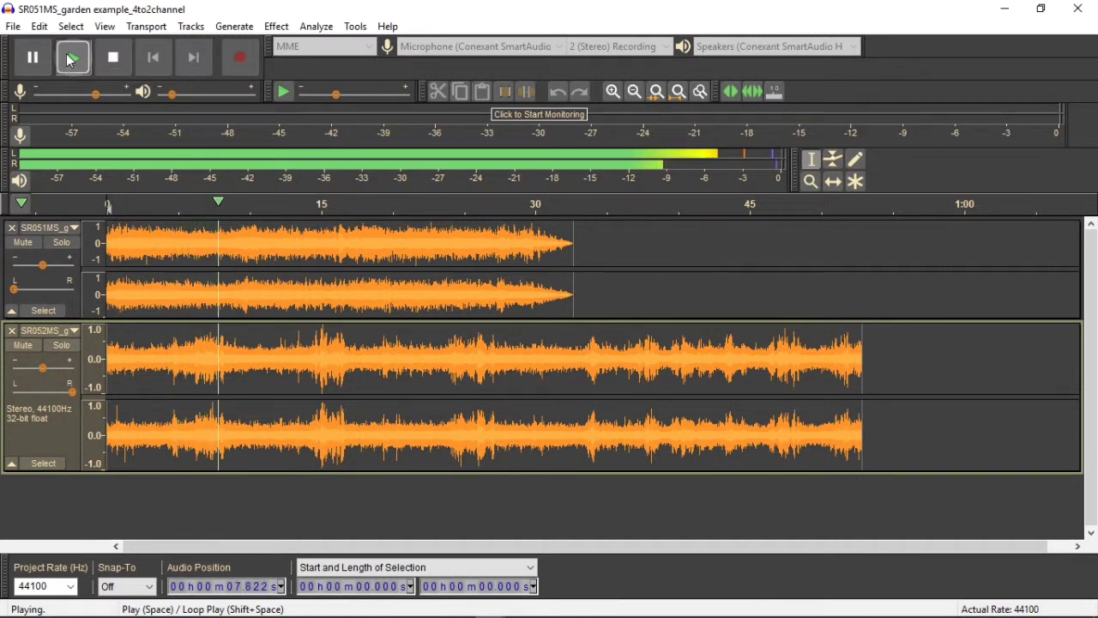
pyautogui.click(113, 57)
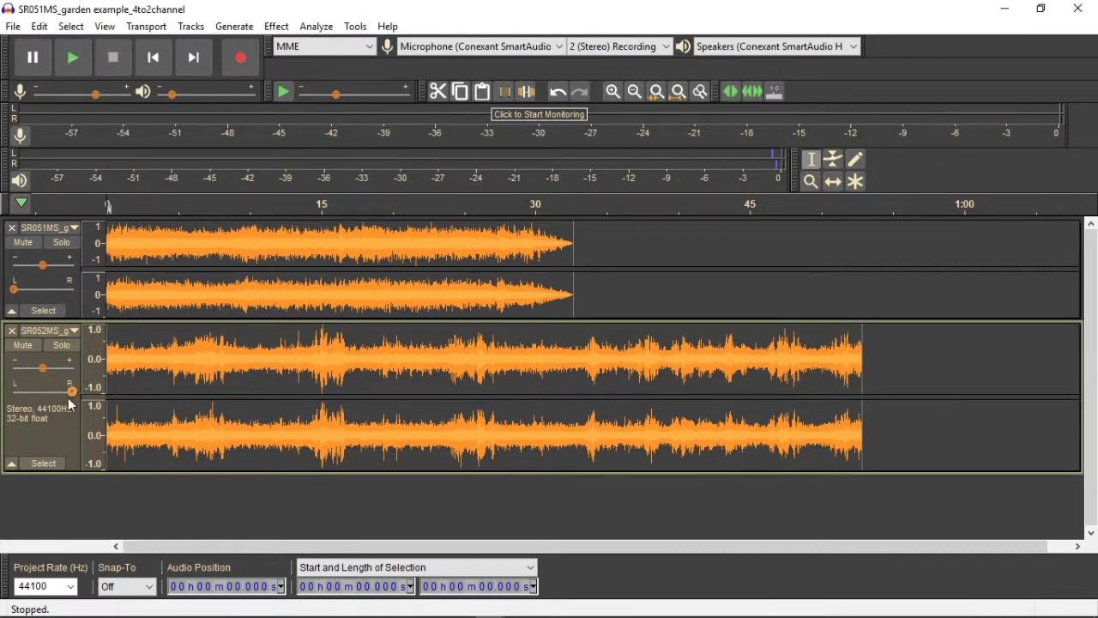
# Step: Set the SR052MS track's pan slightly right of centre and the SR051MS track's pan slightly left of centre
pyautogui.moveTo(71, 391); pyautogui.dragTo(49, 392)
pyautogui.moveTo(13, 289); pyautogui.dragTo(41, 300)
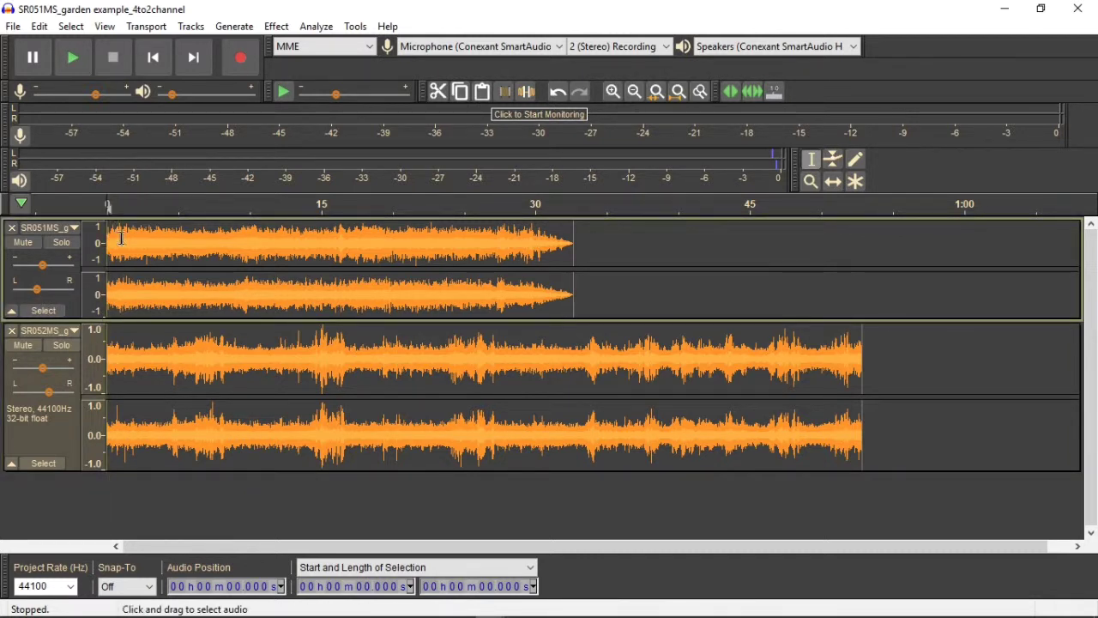
# Step: Apply a Fade In to about the first 1.237 s of both tracks together
pyautogui.moveTo(123, 244); pyautogui.dragTo(101, 416)
pyautogui.click(280, 27)
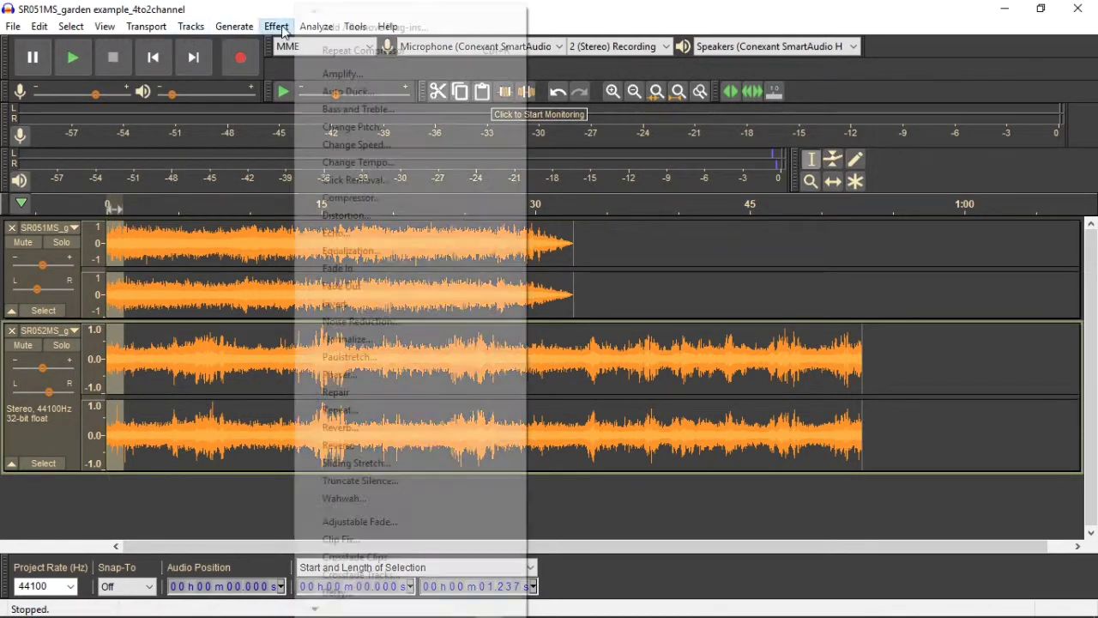
pyautogui.click(359, 268)
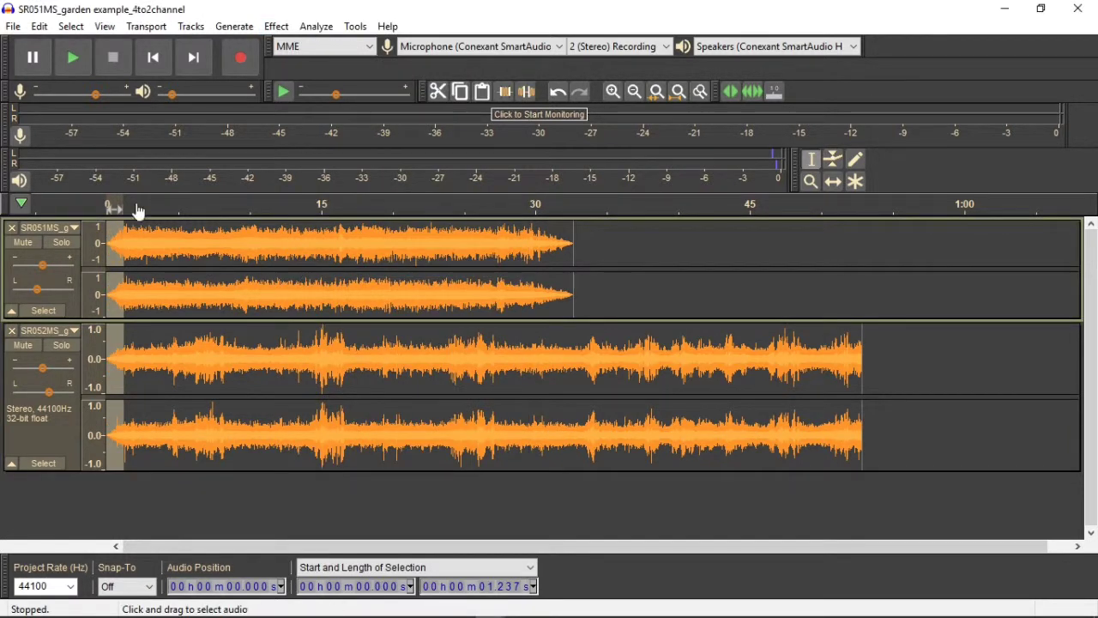
# Step: Play both tracks from the start to check the fade-in, and increase the height of both tracks
pyautogui.click(158, 60)
pyautogui.click(72, 56)
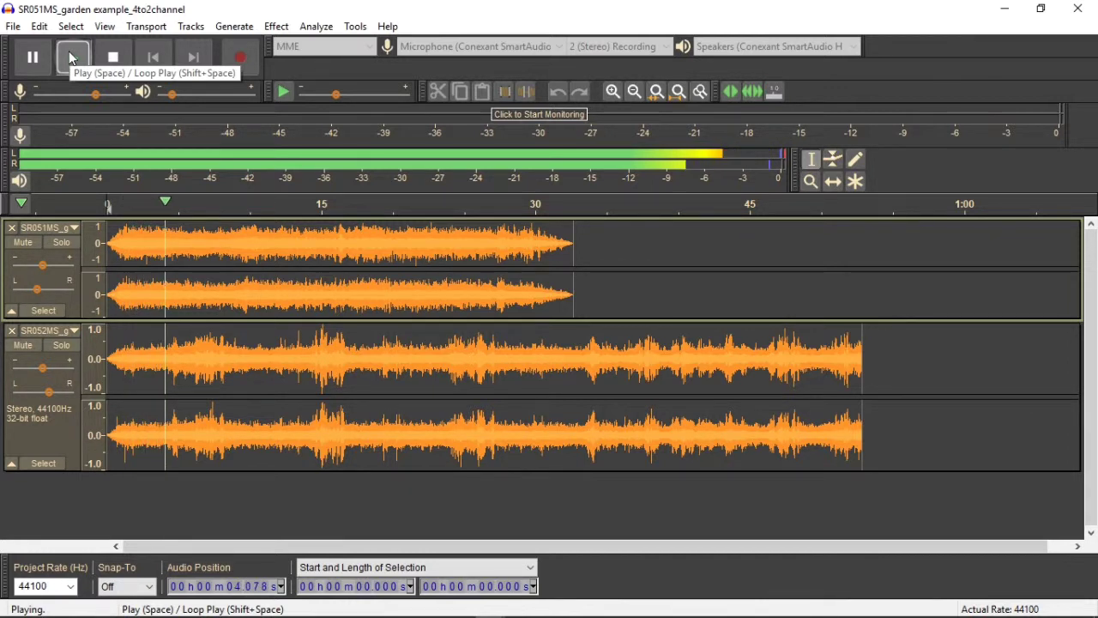
pyautogui.click(112, 59)
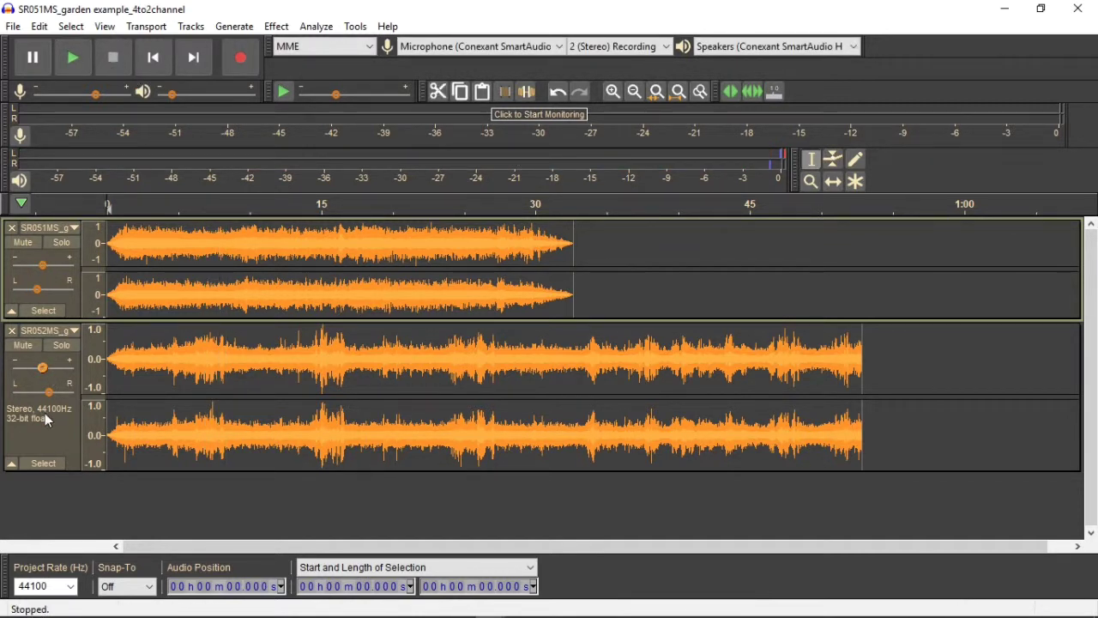
pyautogui.moveTo(72, 471); pyautogui.dragTo(72, 515)
pyautogui.moveTo(123, 320); pyautogui.dragTo(128, 333)
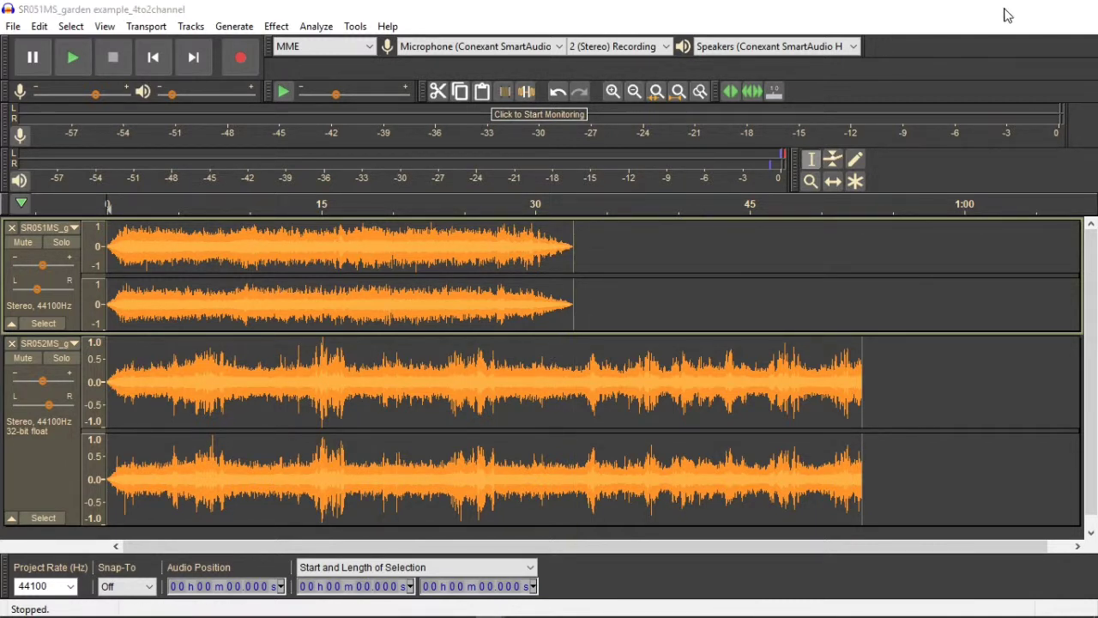
# Step: Review the checklist image in Picasa Photo Viewer, especially the items on listening and exporting as WAV, and return to Audacity
pyautogui.click(1004, 10)
pyautogui.click(667, 605)
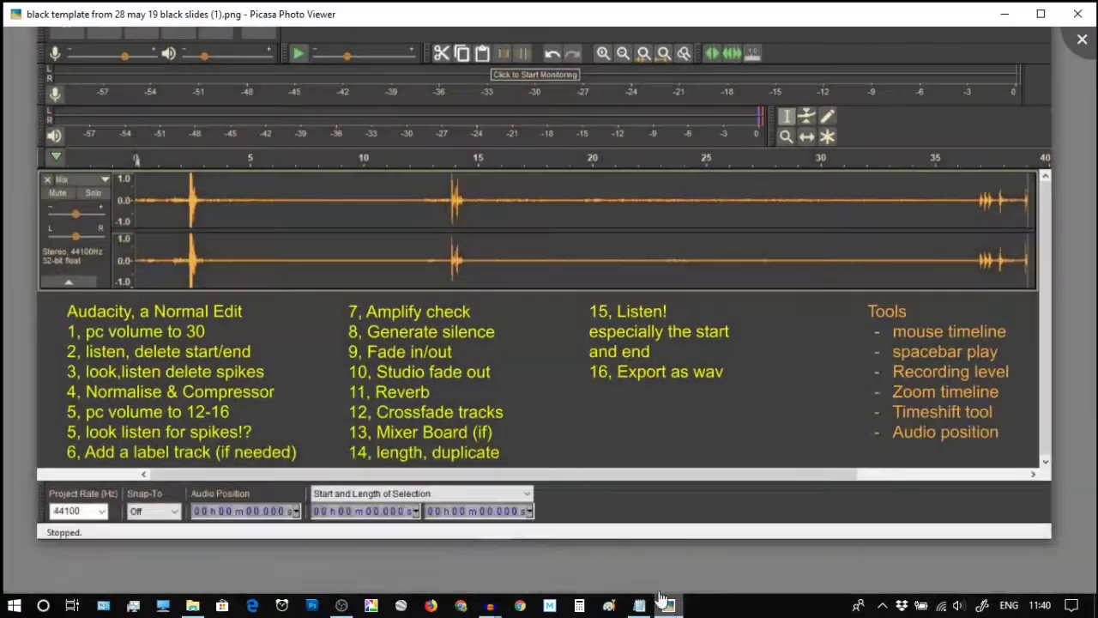
pyautogui.scroll(-3, 523, 294)
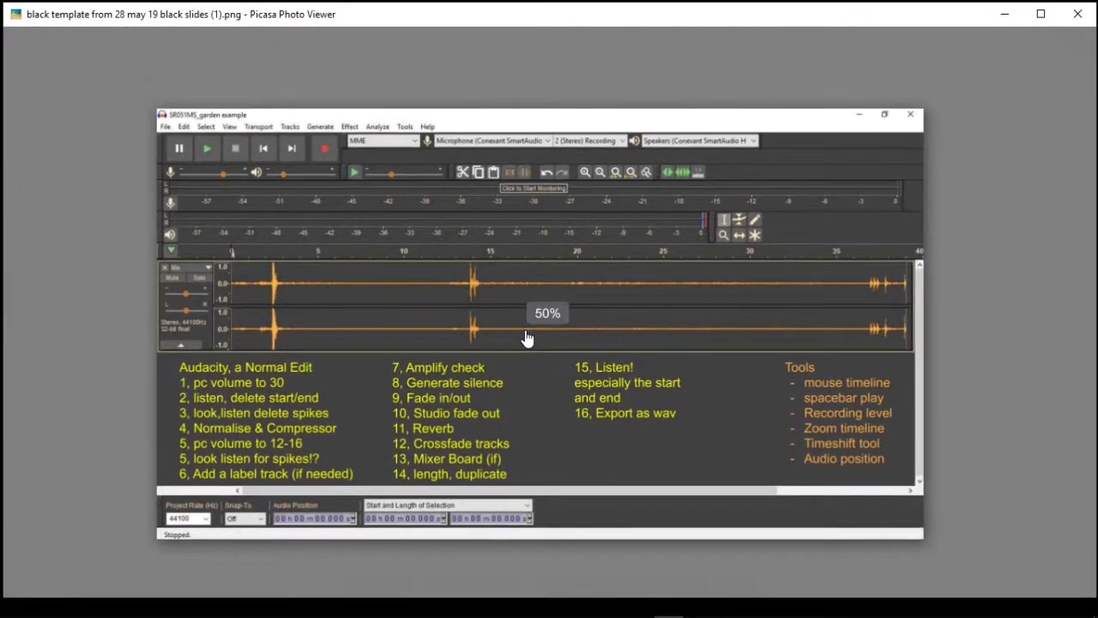
pyautogui.scroll(2, 525, 360)
pyautogui.scroll(4, 525, 360)
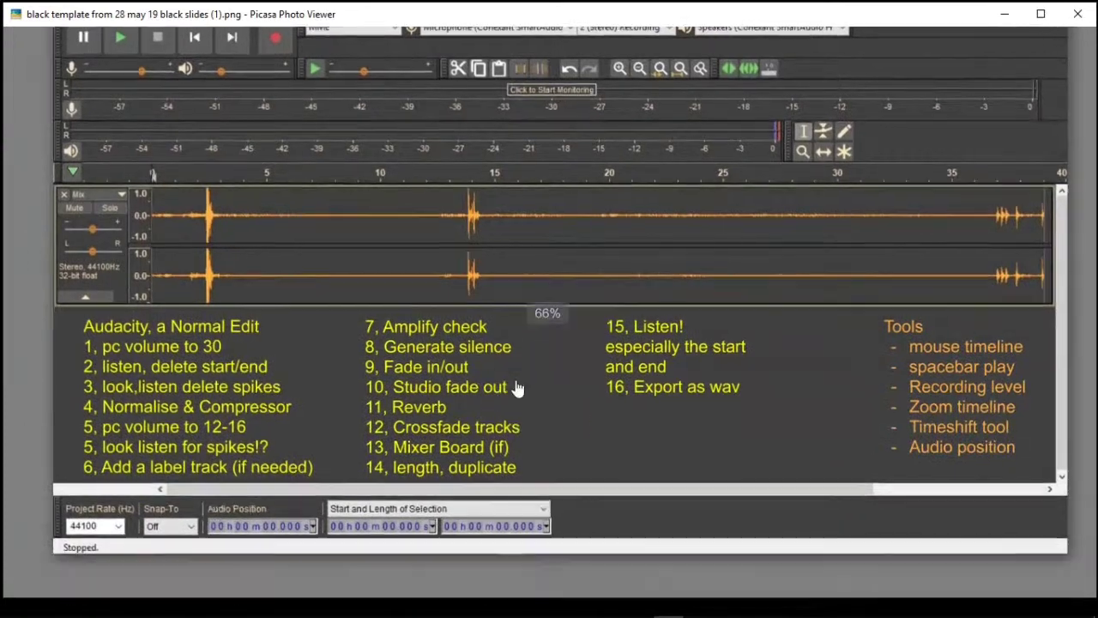
pyautogui.scroll(2, 148, 391)
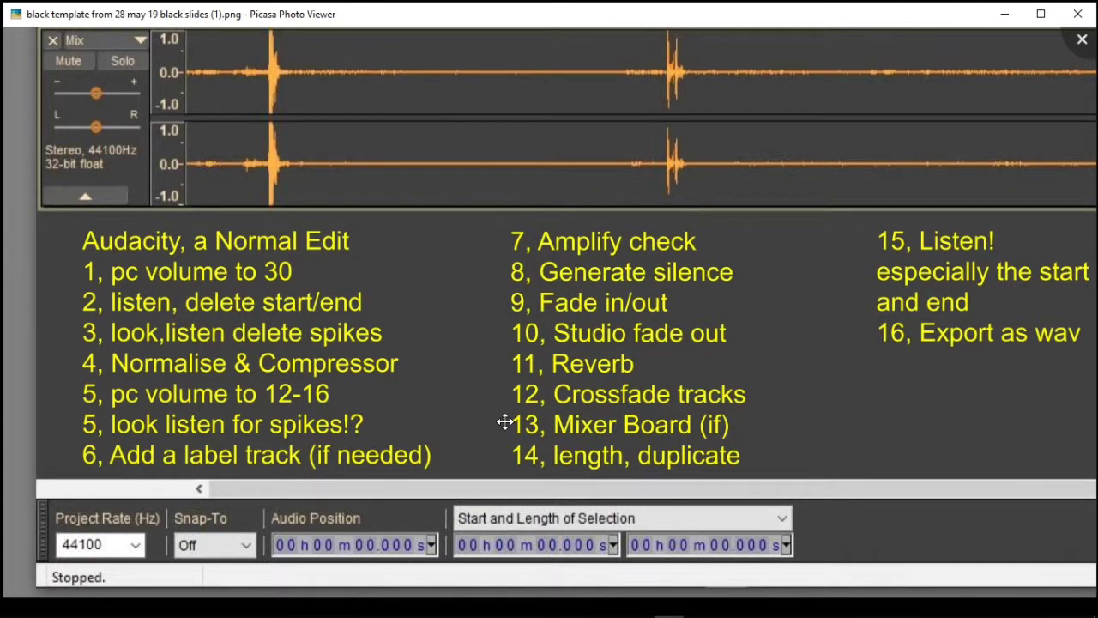
pyautogui.moveTo(765, 363); pyautogui.dragTo(510, 373)
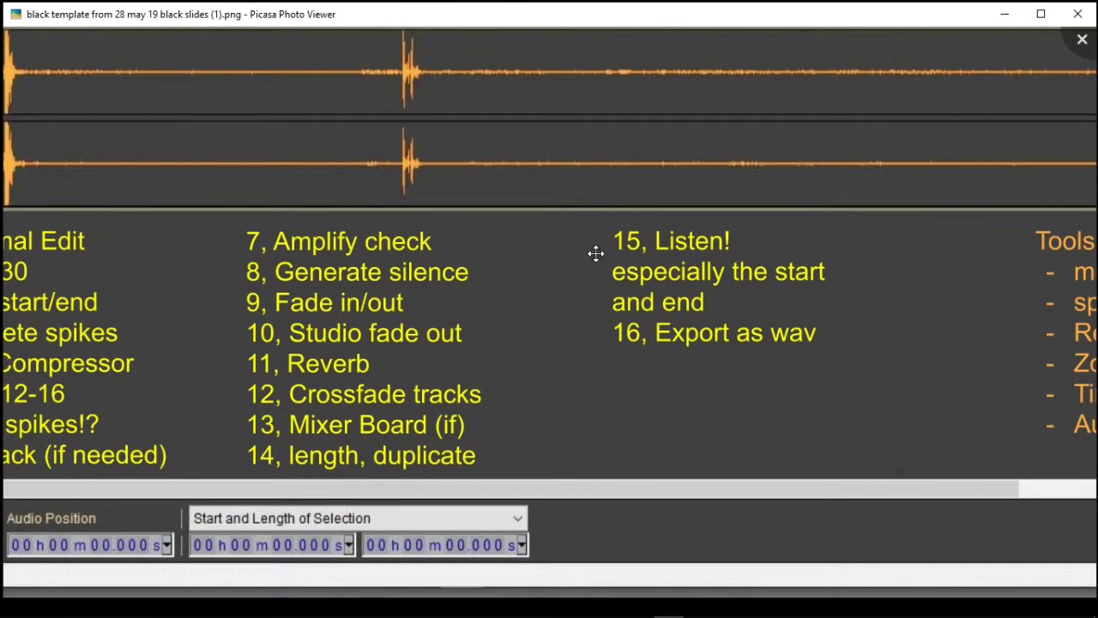
pyautogui.scroll(4, 581, 301)
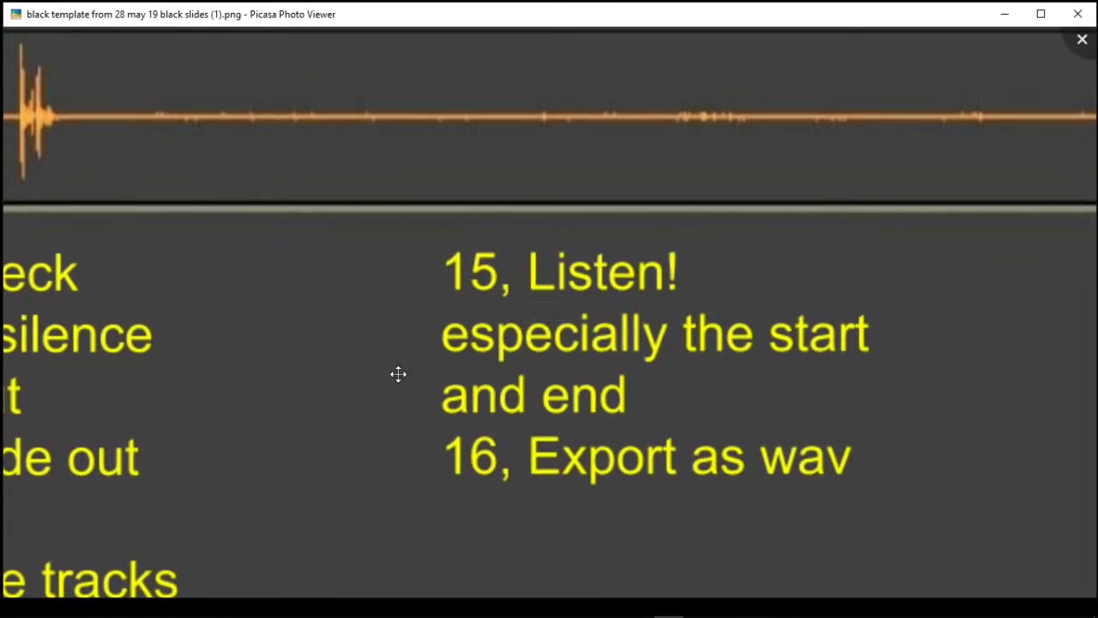
pyautogui.scroll(-4, 442, 371)
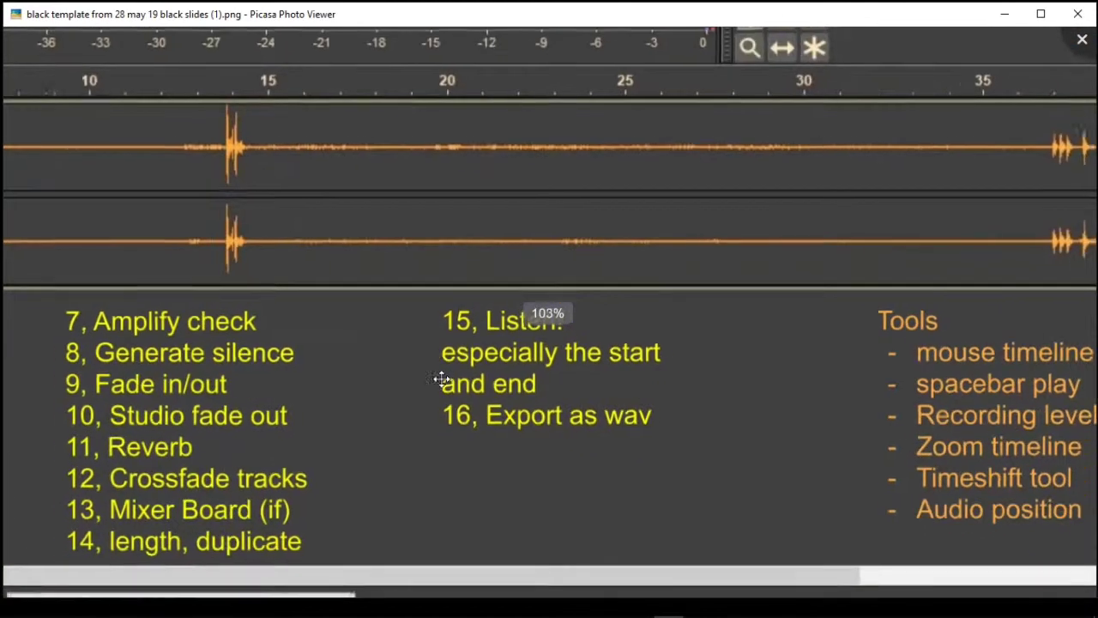
pyautogui.scroll(-2, 437, 358)
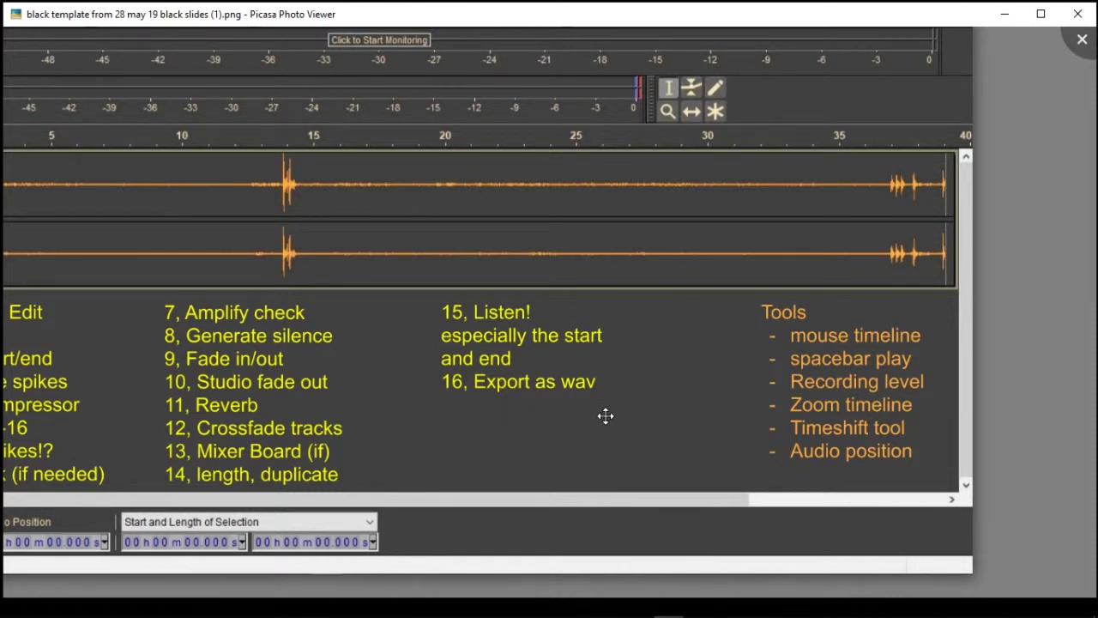
pyautogui.click(1006, 13)
pyautogui.moveTo(483, 606)
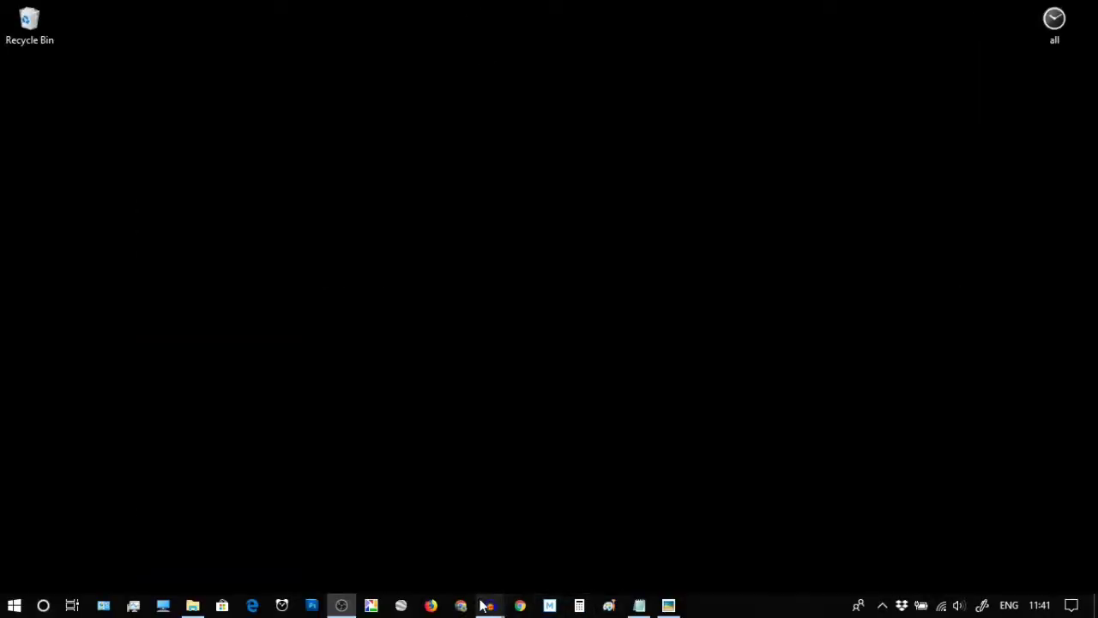
pyautogui.click(461, 553)
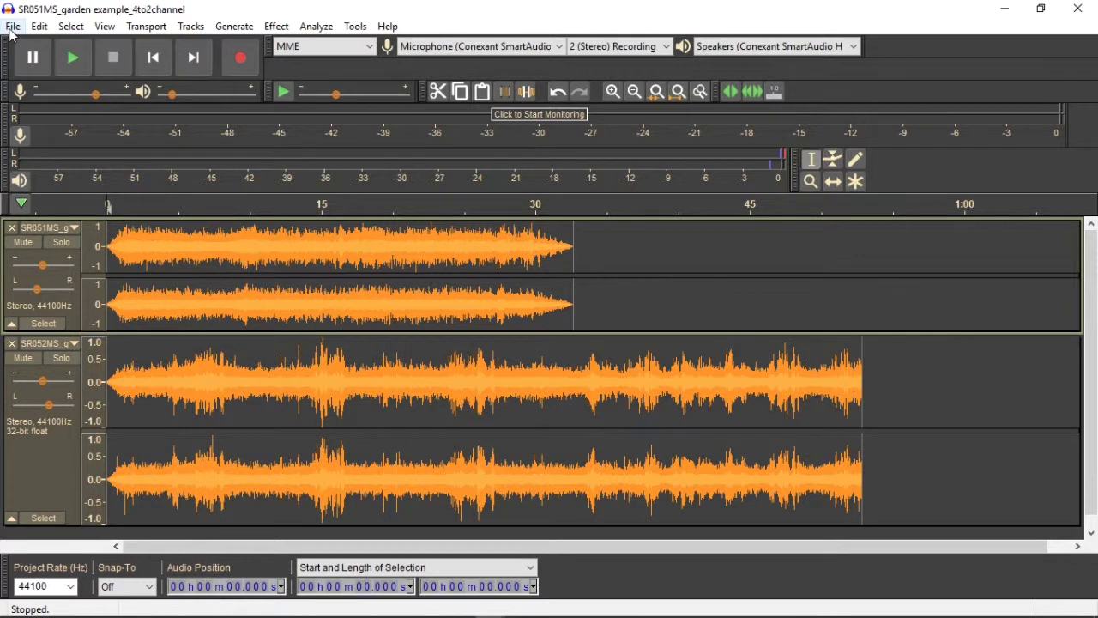
pyautogui.click(12, 27)
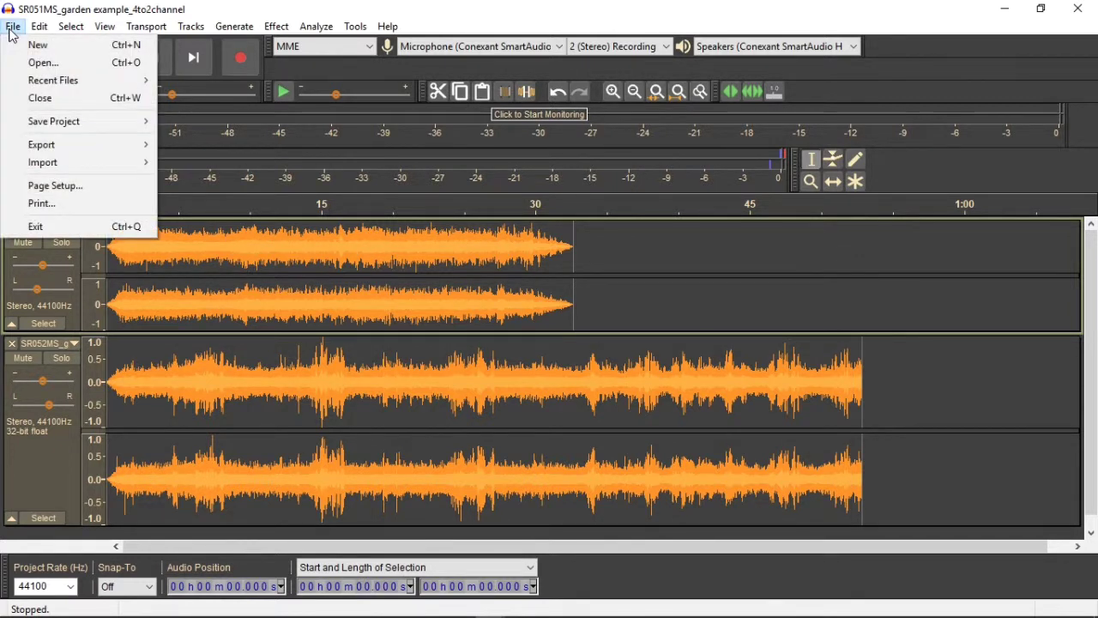
pyautogui.moveTo(103, 148)
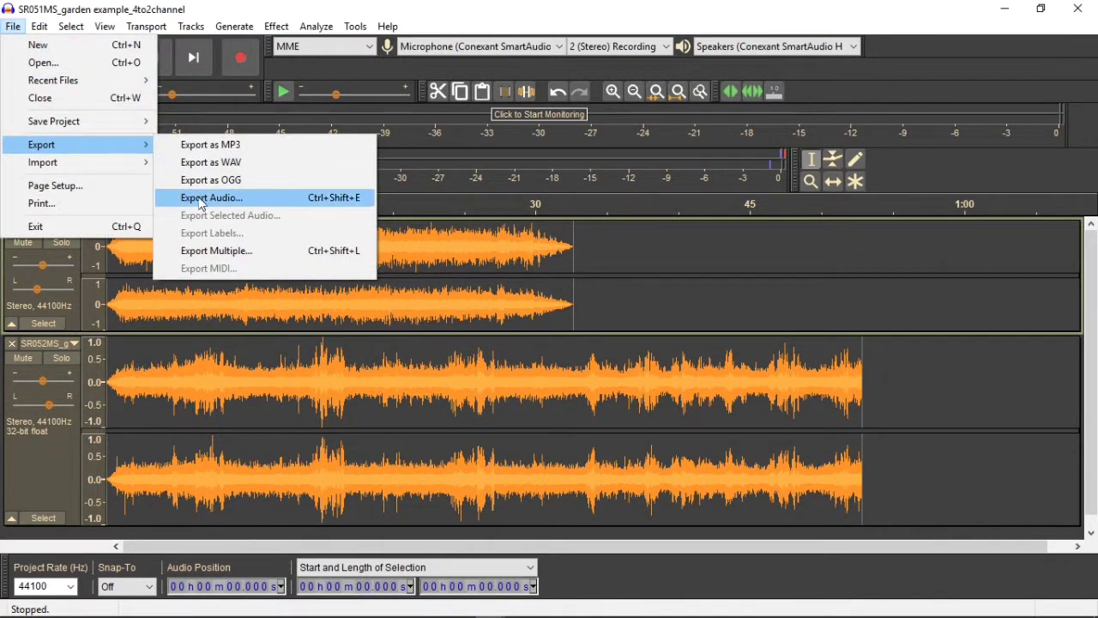
pyautogui.click(227, 168)
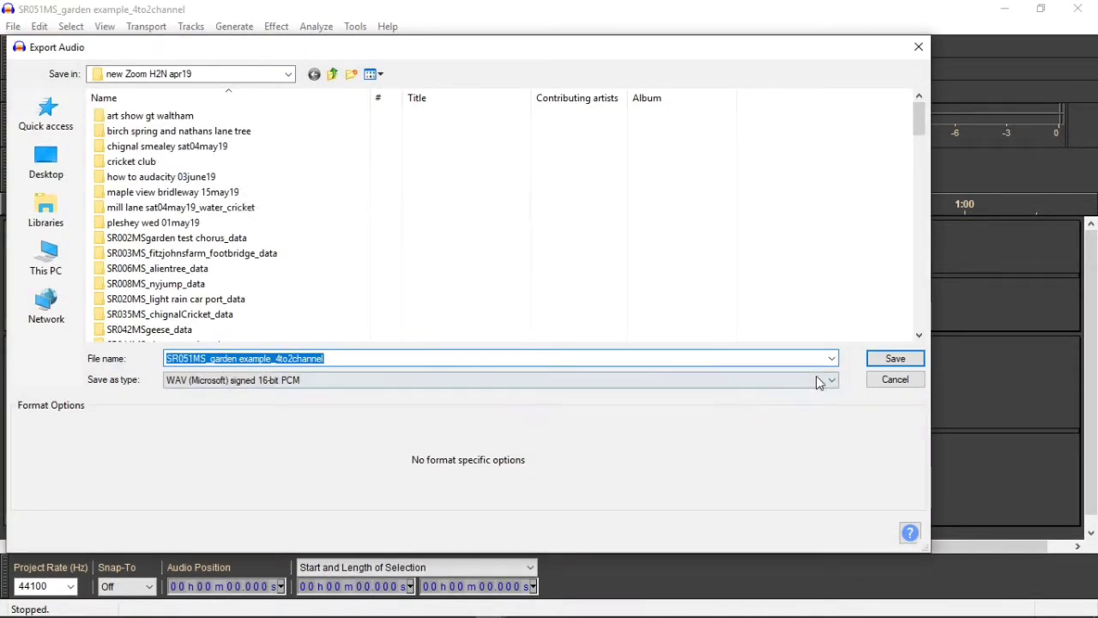
pyautogui.click(878, 383)
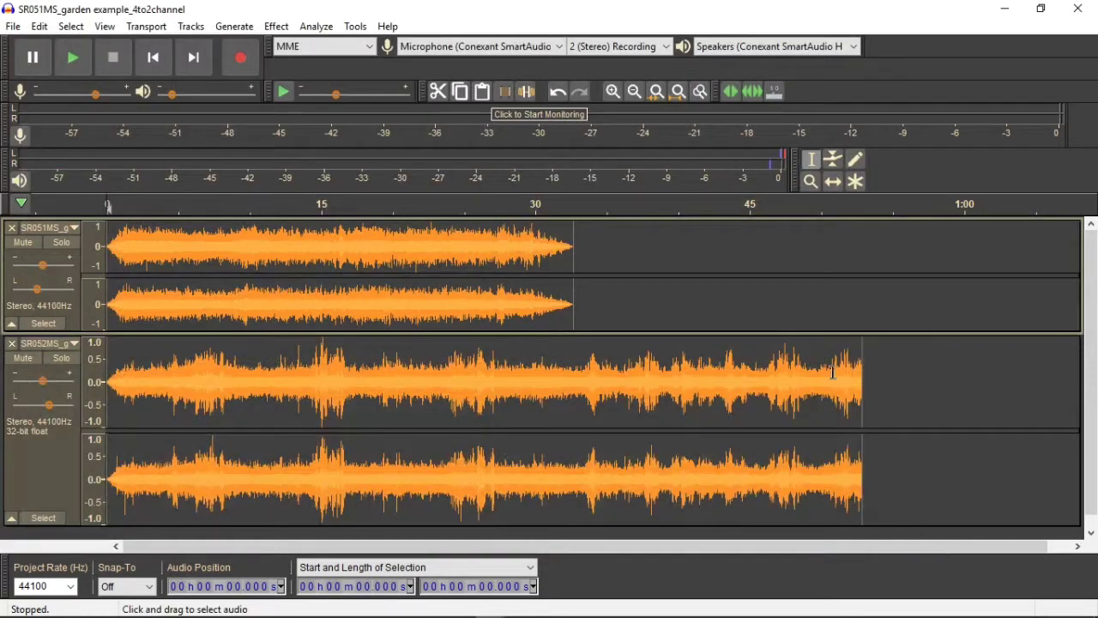
# Step: Mix and render the SR051MS and SR052MS tracks into a single stereo track
pyautogui.click(191, 26)
pyautogui.moveTo(331, 71)
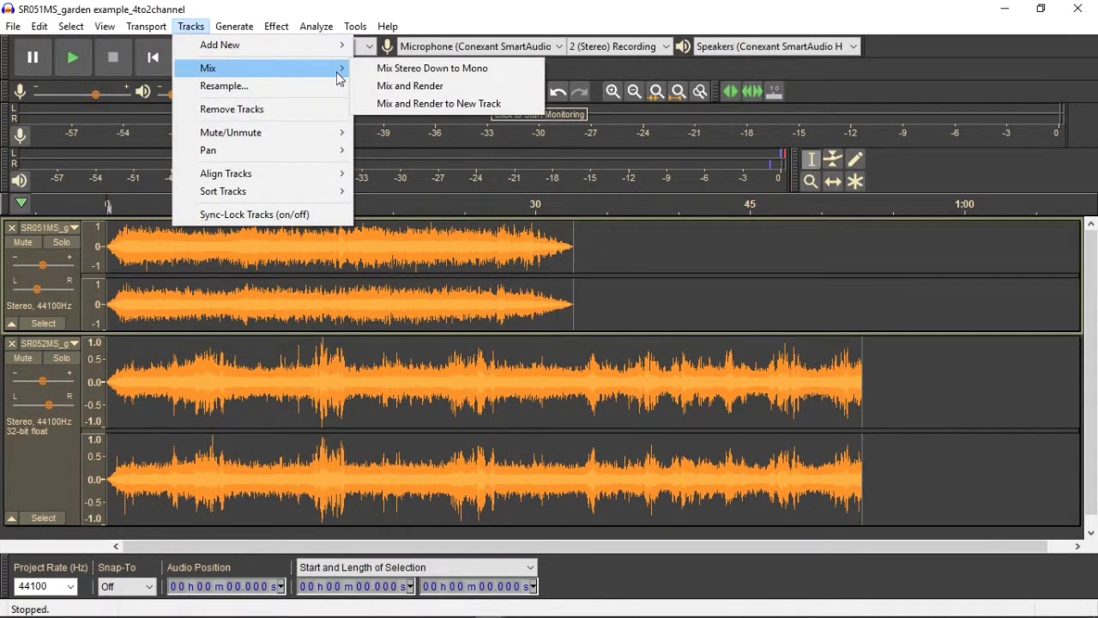
pyautogui.click(389, 87)
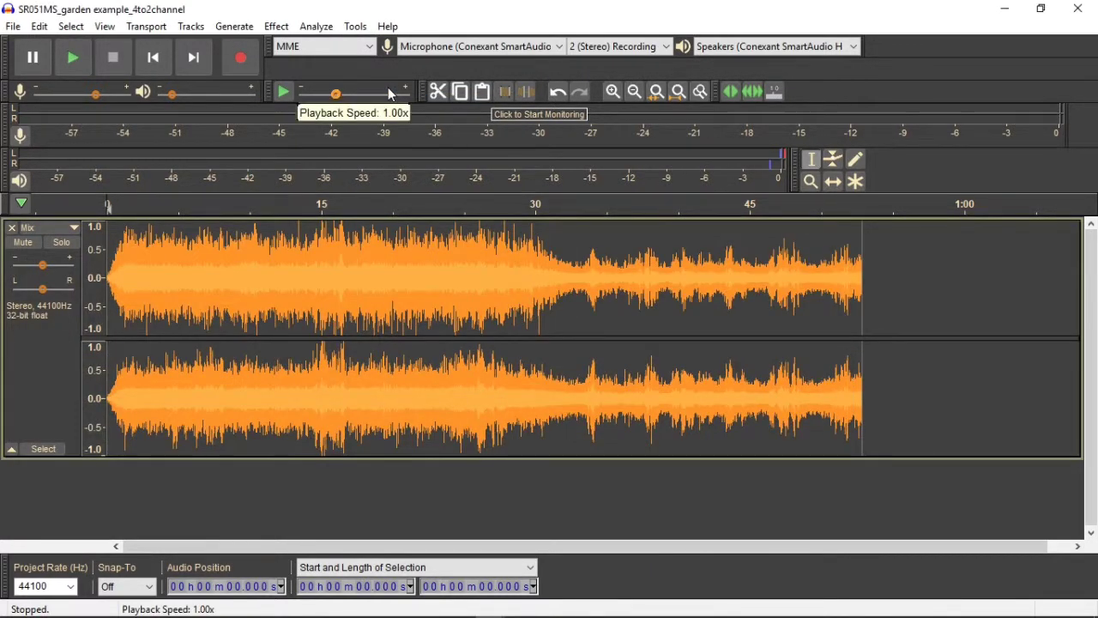
# Step: Open the project's edit history, enlarge its window, review the recorded actions from the first to the latest, and close it
pyautogui.click(10, 26)
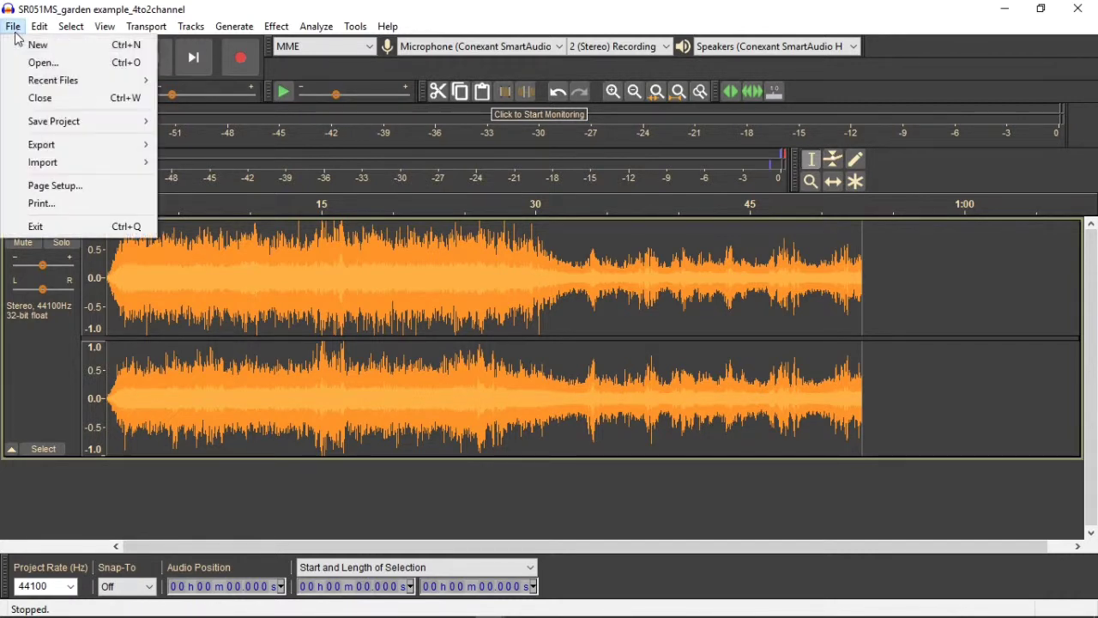
pyautogui.moveTo(41, 31)
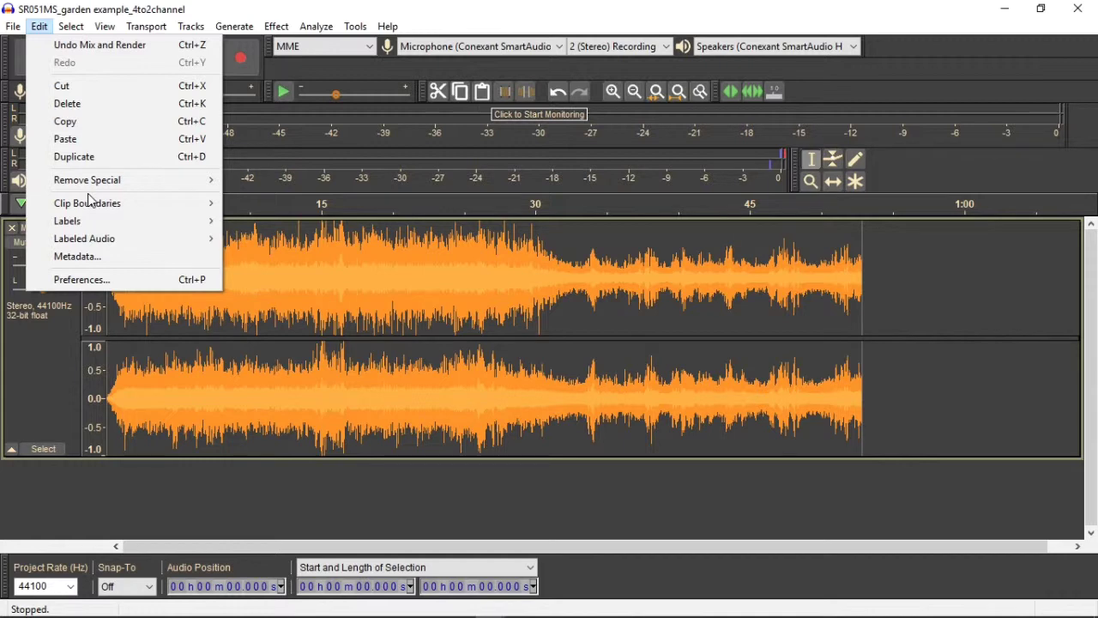
pyautogui.moveTo(101, 31)
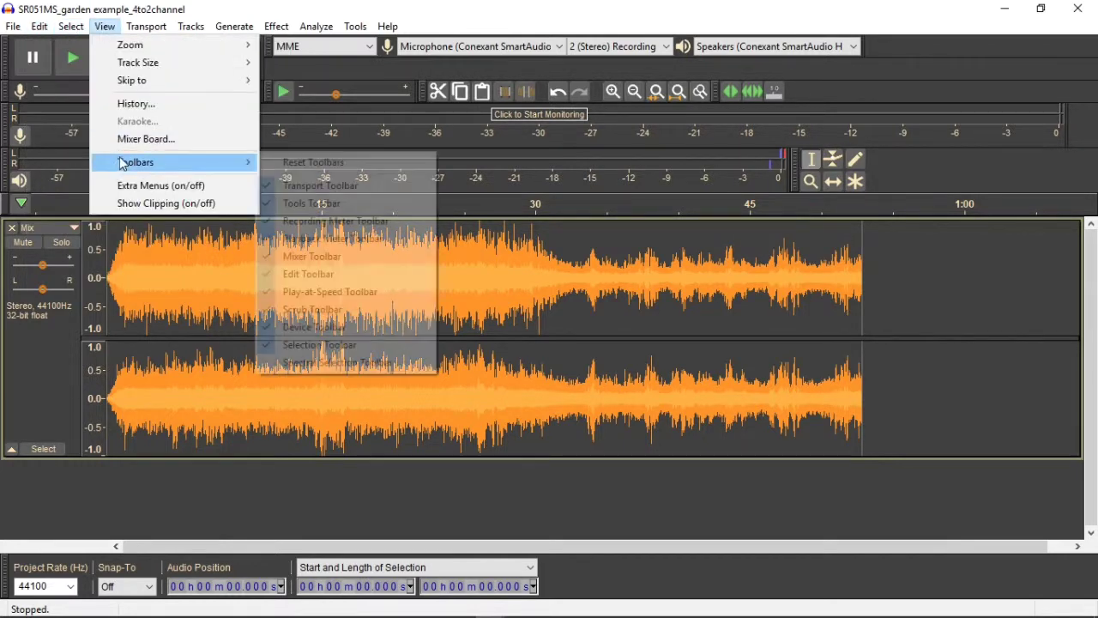
pyautogui.click(129, 103)
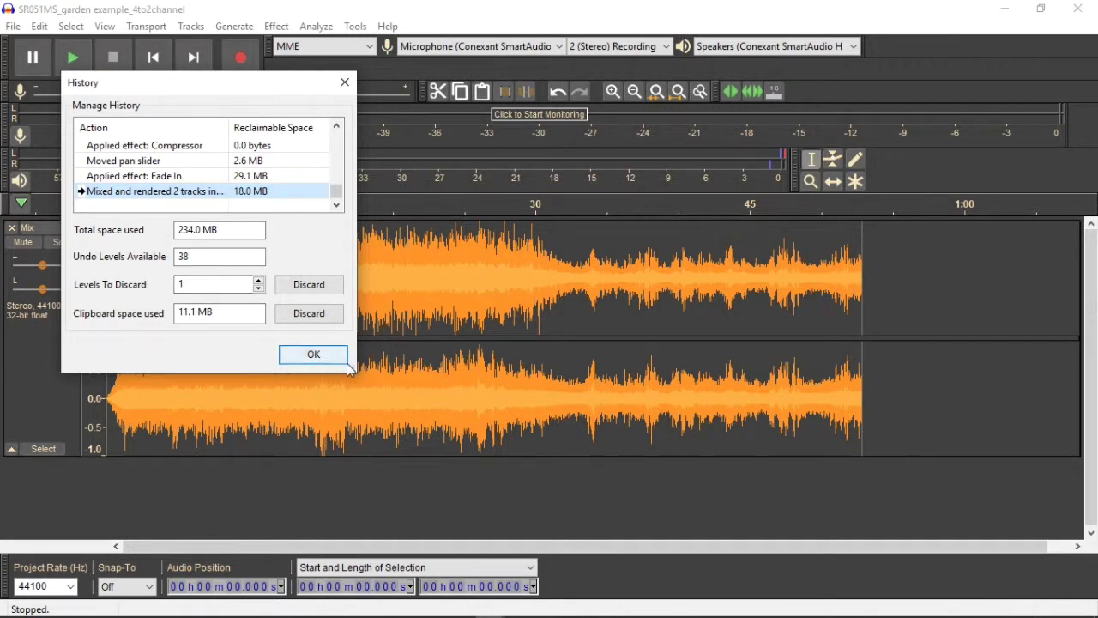
pyautogui.moveTo(348, 367); pyautogui.dragTo(371, 533)
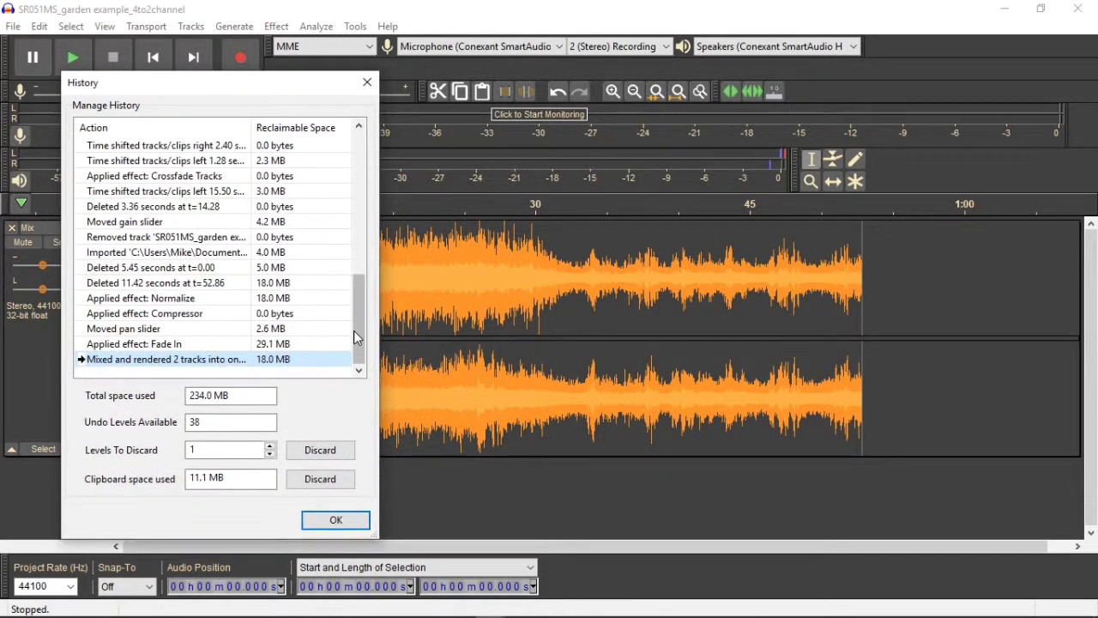
pyautogui.moveTo(356, 336); pyautogui.dragTo(335, 164)
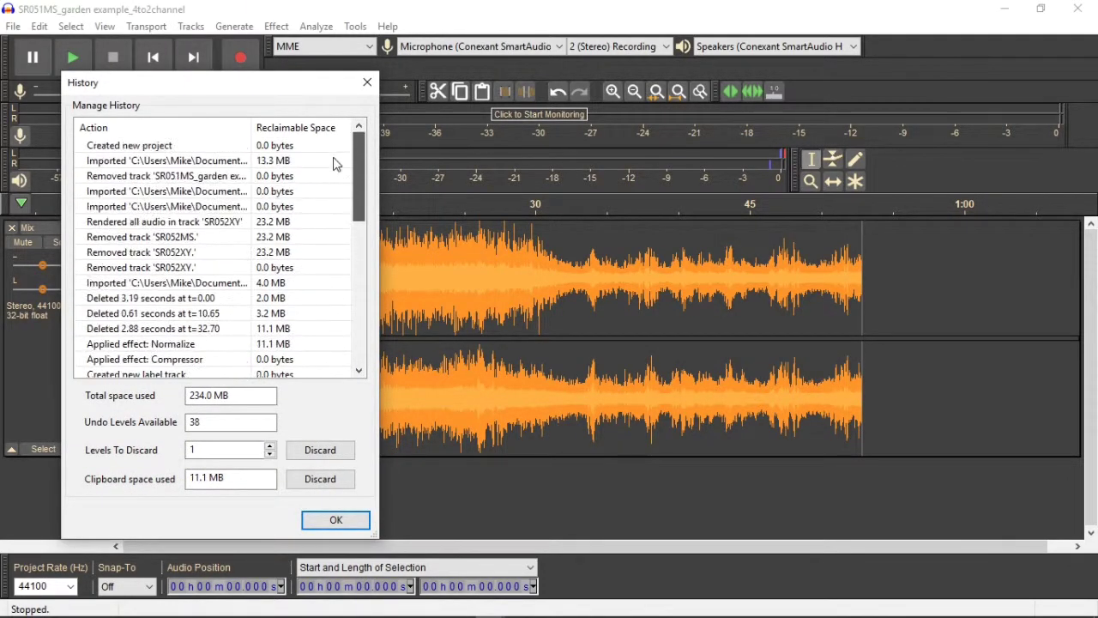
pyautogui.scroll(-8, 339, 206)
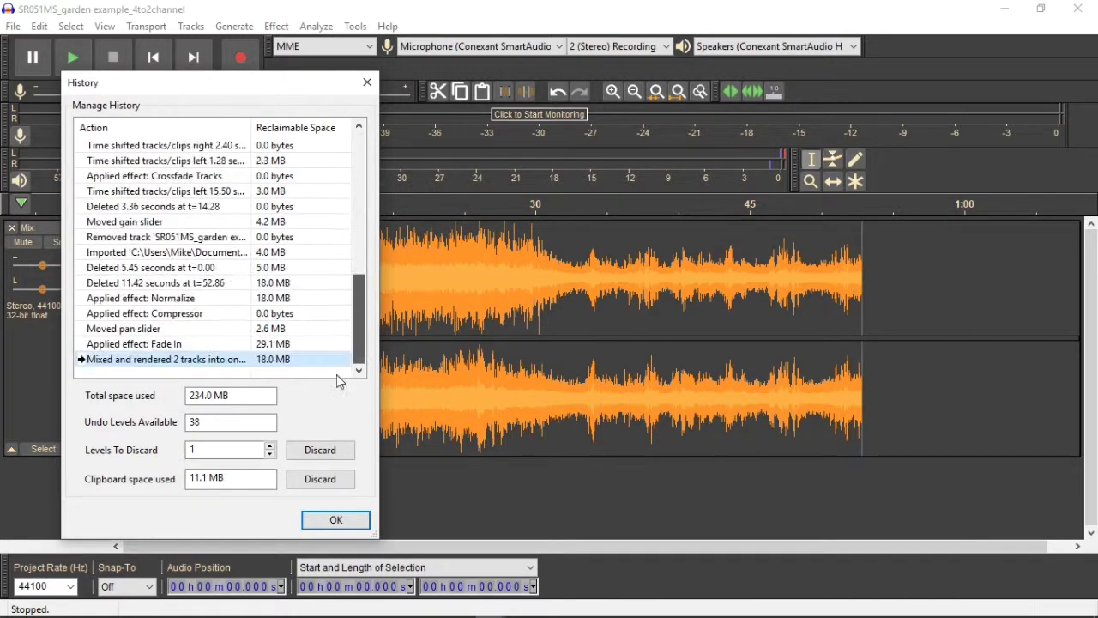
pyautogui.click(327, 522)
# Step: Minimize Audacity, switch to Picasa Photo Viewer and examine the whole Audacity normal-edit checklist image
pyautogui.click(1002, 11)
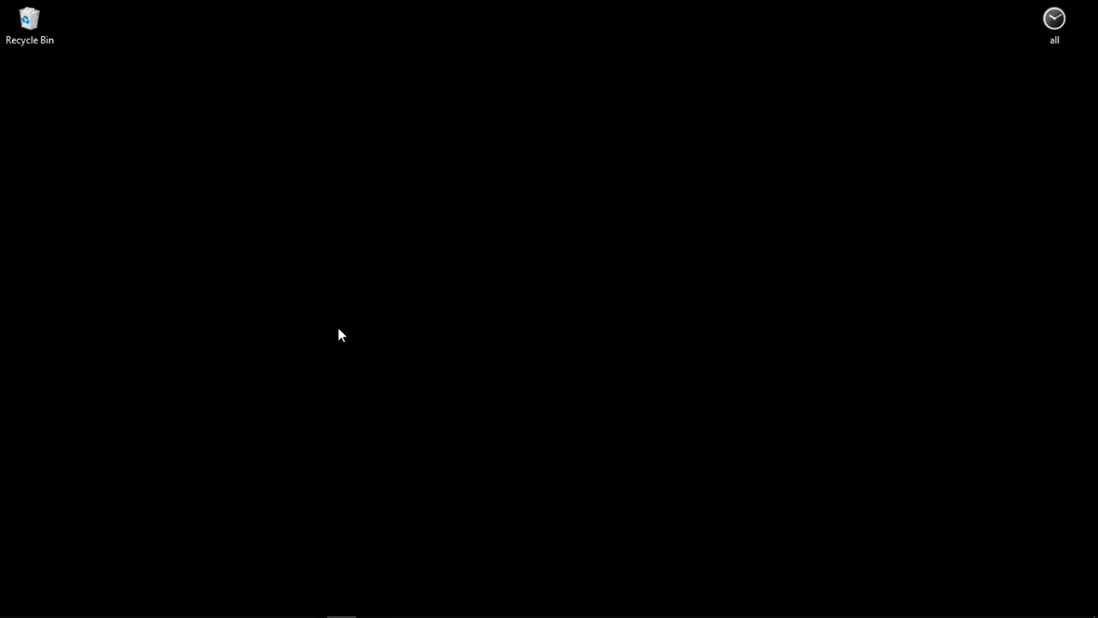
pyautogui.moveTo(462, 614)
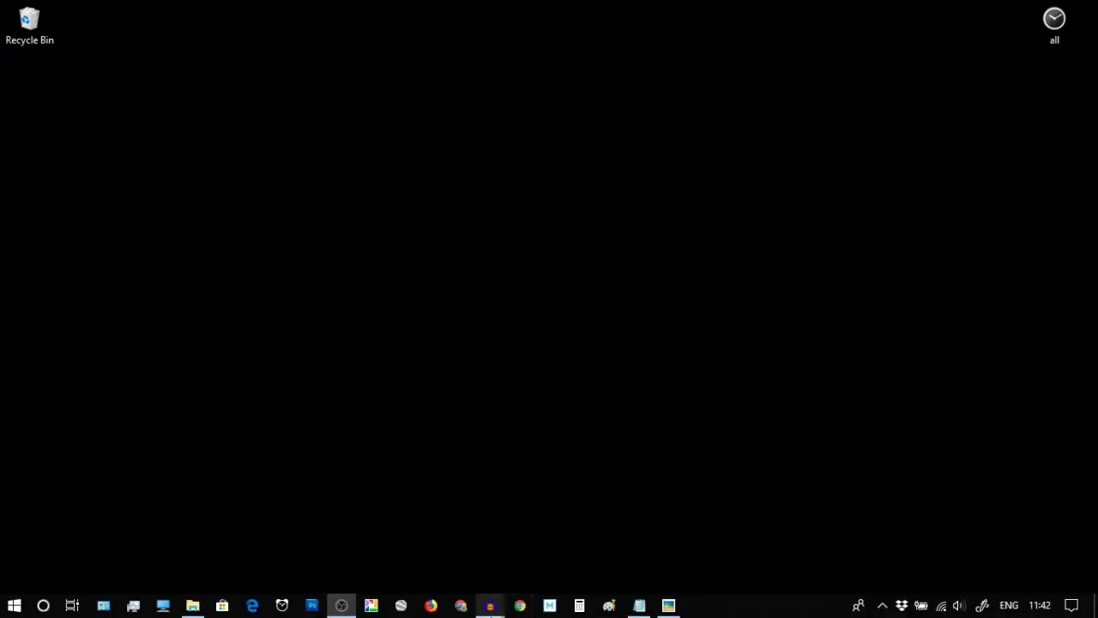
pyautogui.moveTo(669, 605)
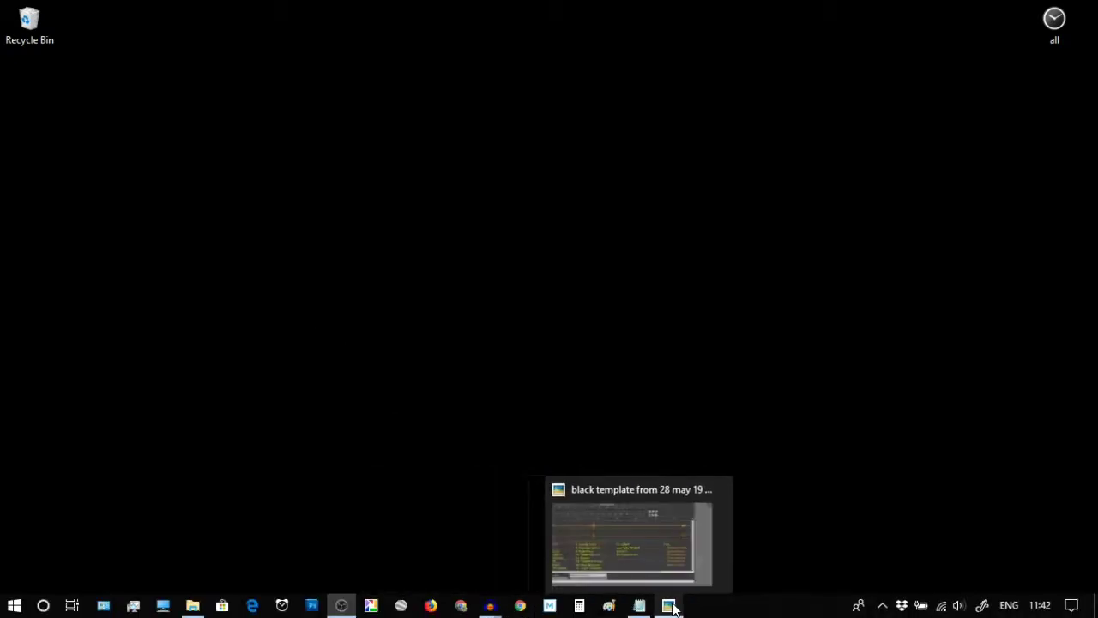
pyautogui.click(689, 580)
pyautogui.scroll(2, 569, 352)
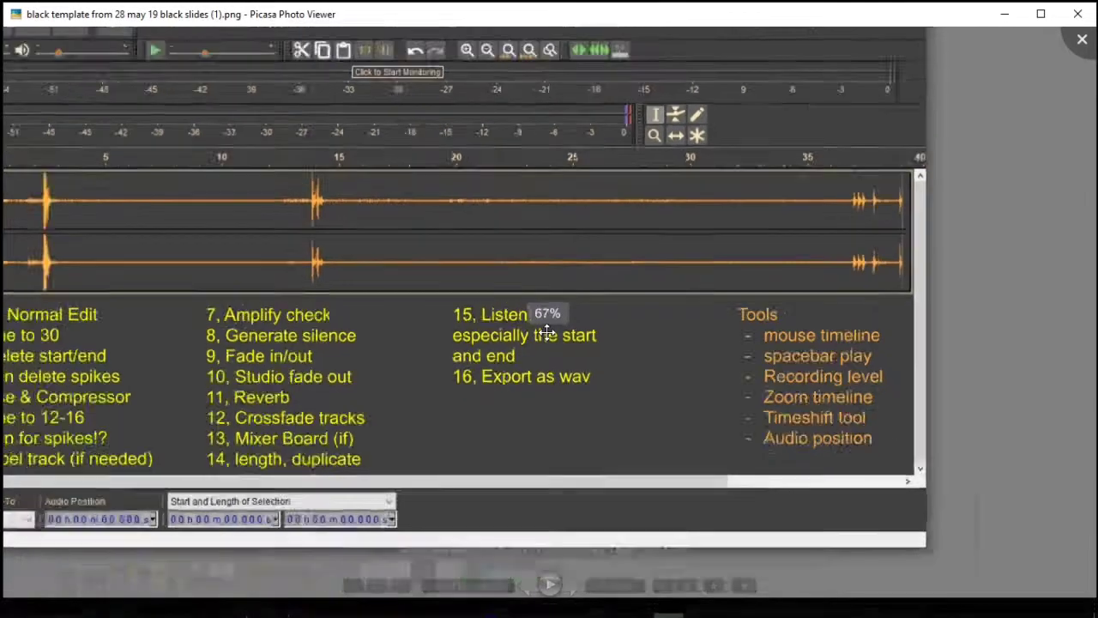
pyautogui.scroll(-2, 386, 303)
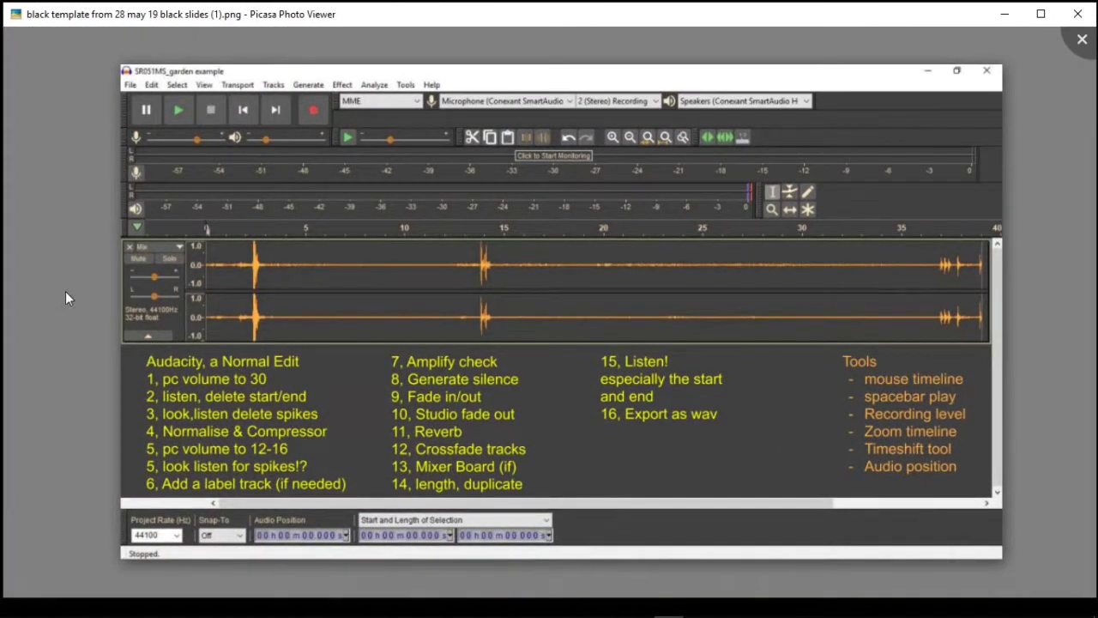